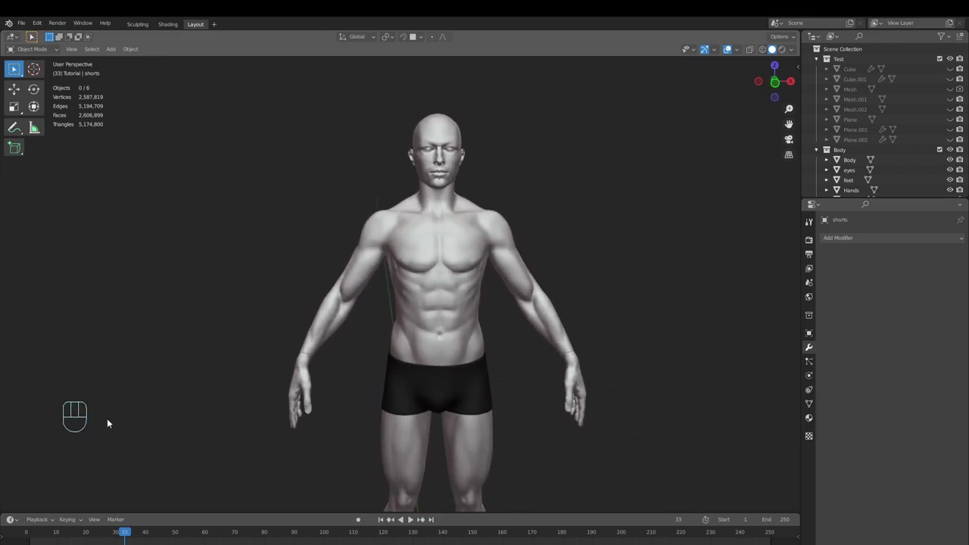
pyautogui.moveTo(82, 399); pyautogui.dragTo(63, 416, button='middle')
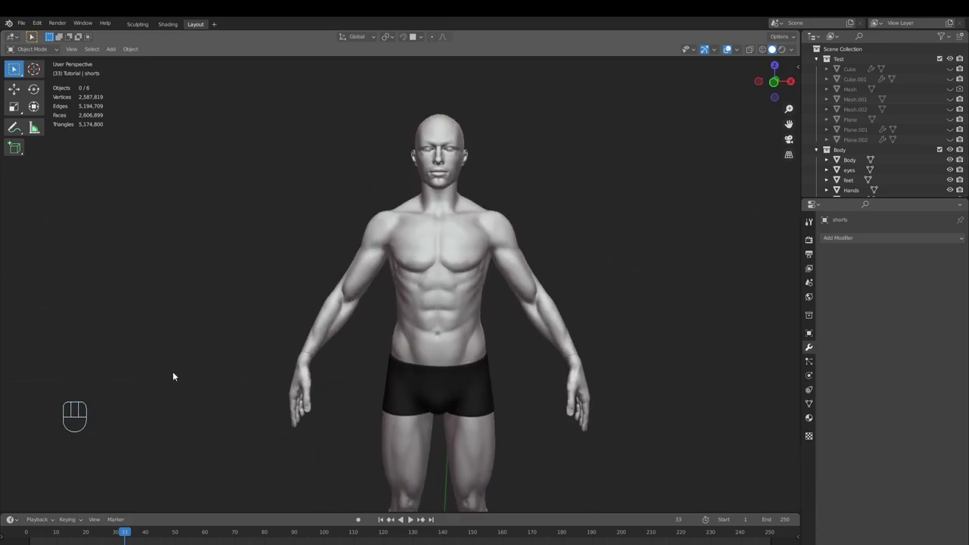
pyautogui.press('a')
pyautogui.moveTo(174, 372); pyautogui.dragTo(229, 414, button='middle')
pyautogui.hotkey('alt', 'a')
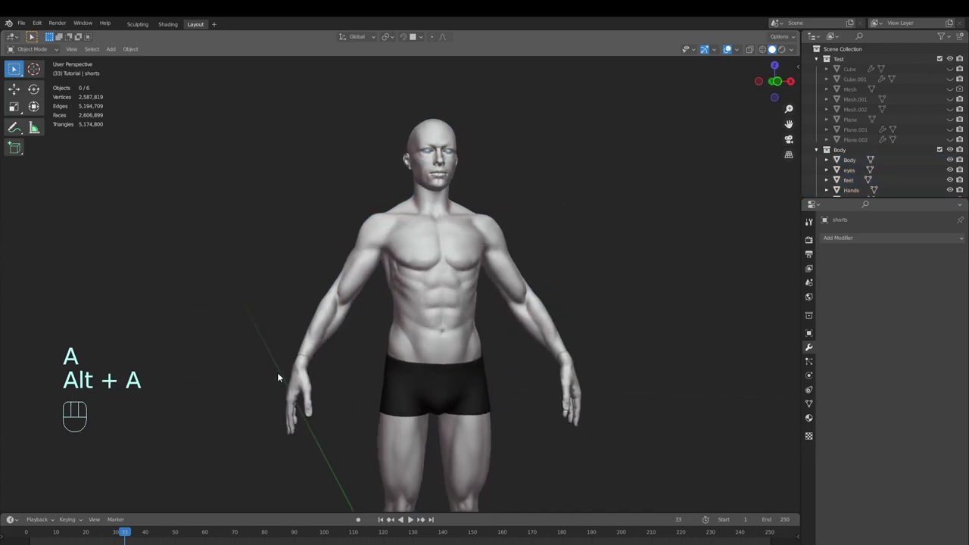
pyautogui.moveTo(281, 383); pyautogui.dragTo(226, 384, button='middle')
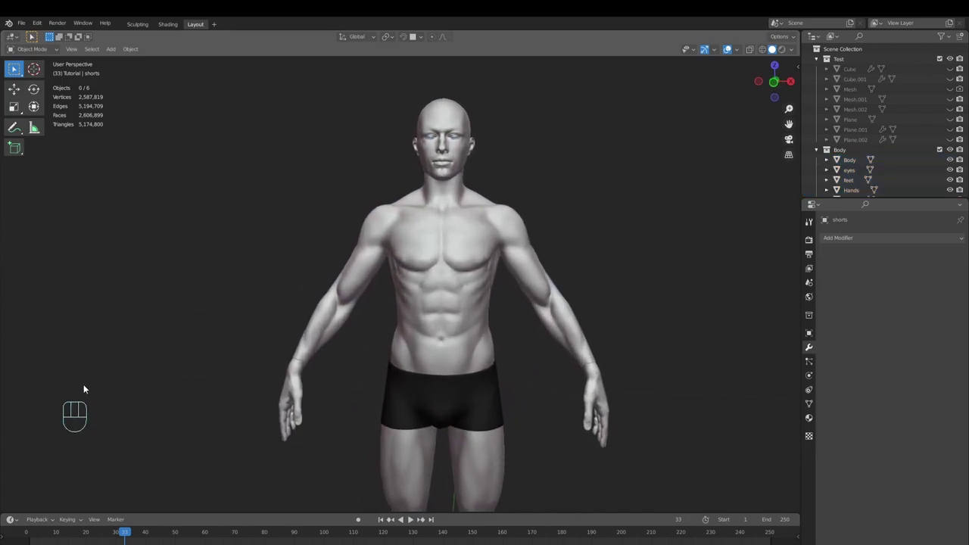
# Step: Select the Body mesh, switch it to Sculpt Mode and clear its existing mask
pyautogui.click(451, 301)
pyautogui.keyDown('shift'); pyautogui.moveTo(457, 347); pyautogui.dragTo(449, 316, button='middle'); pyautogui.keyUp('shift')
pyautogui.click(31, 50)
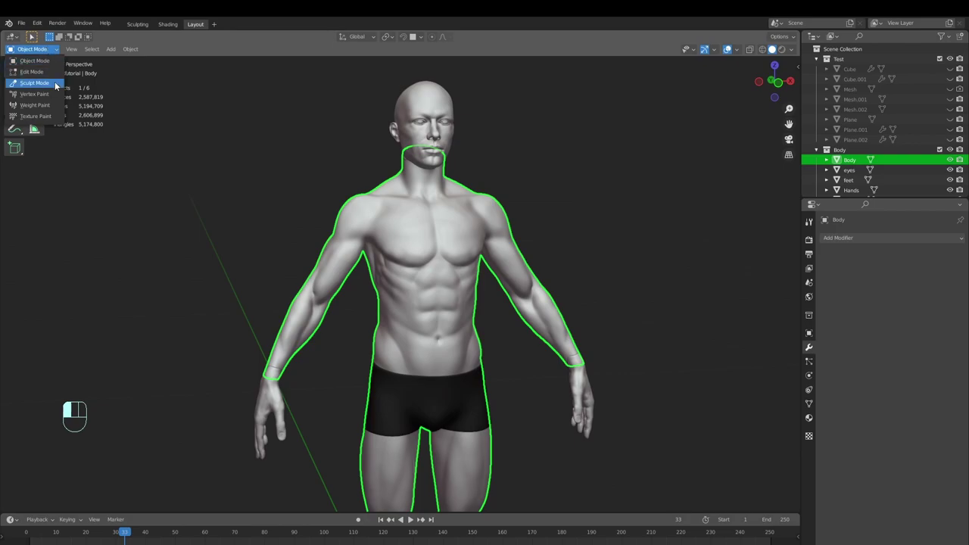
pyautogui.click(41, 84)
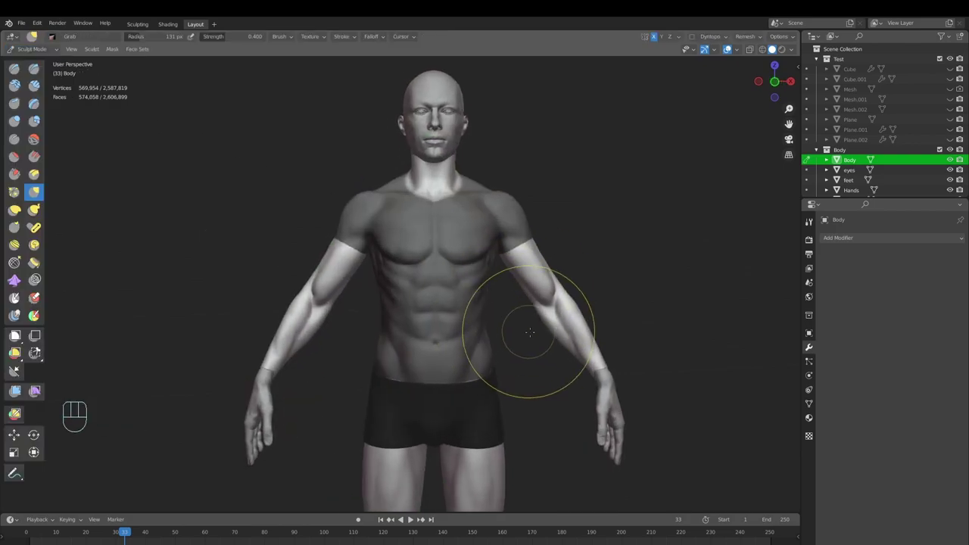
pyautogui.press('a')
pyautogui.hotkey('alt', 'a')
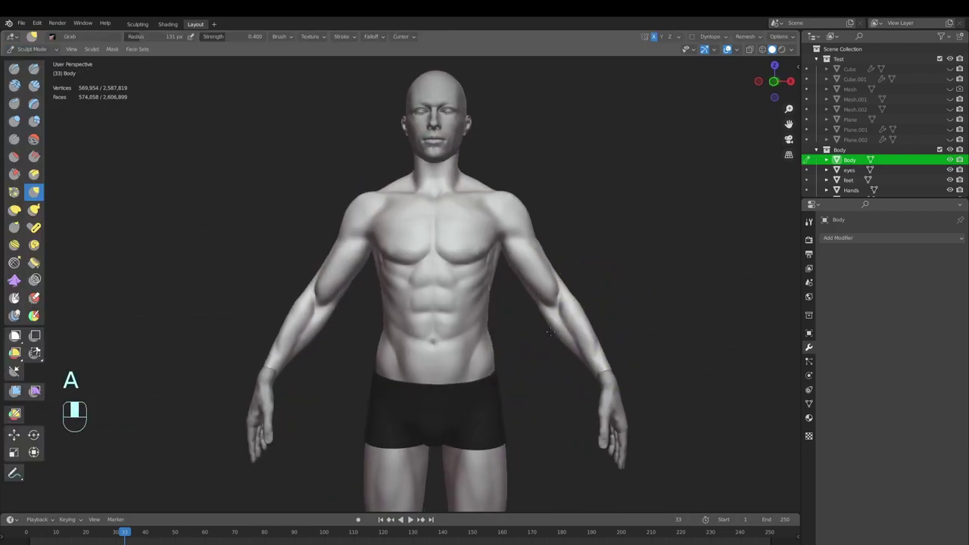
# Step: In front view, mask the upper arms and the lower torso with the Lasso Mask tool
pyautogui.moveTo(558, 341); pyautogui.dragTo(537, 329, button='middle')
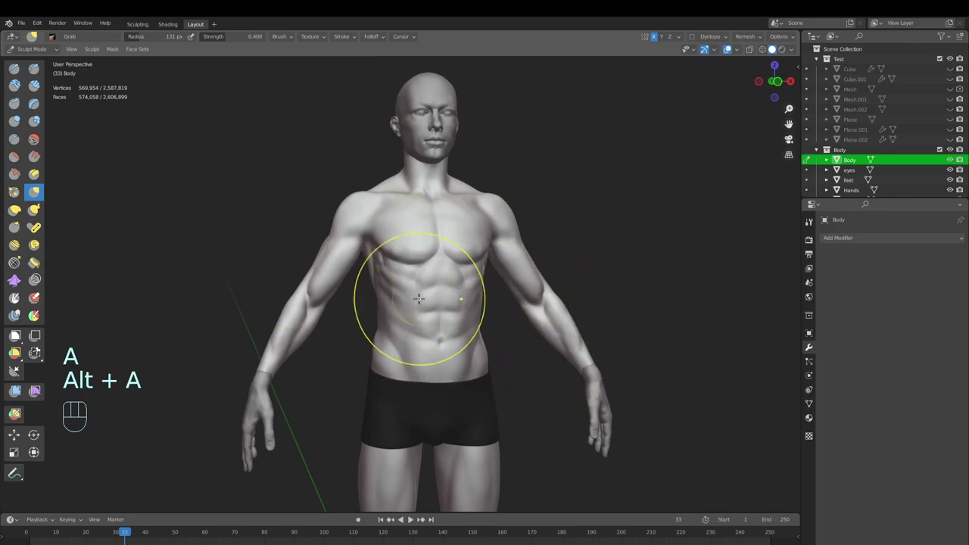
pyautogui.moveTo(422, 325); pyautogui.dragTo(471, 345, button='middle')
pyautogui.press('KP_1')
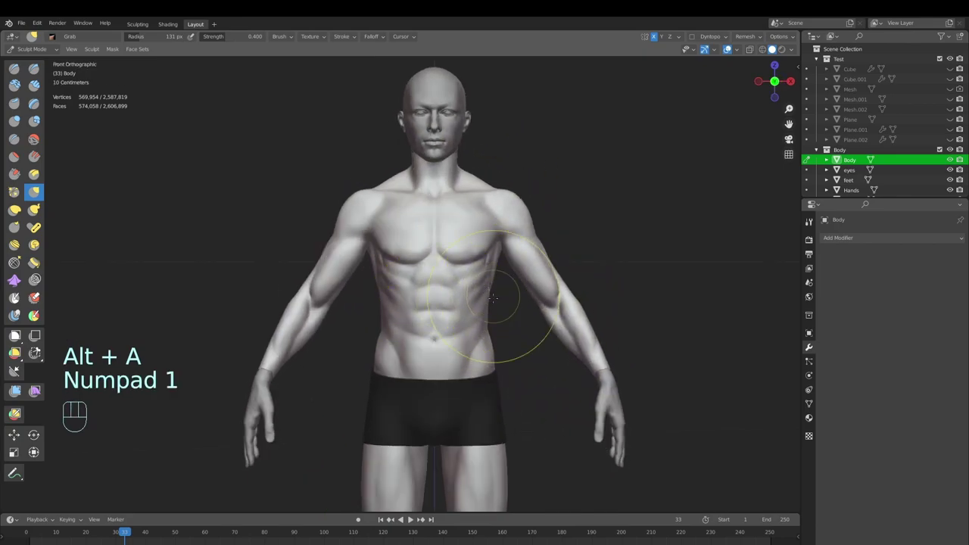
pyautogui.keyDown('ctrl'); pyautogui.moveTo(526, 346); pyautogui.dragTo(552, 356, button='middle'); pyautogui.keyUp('ctrl')
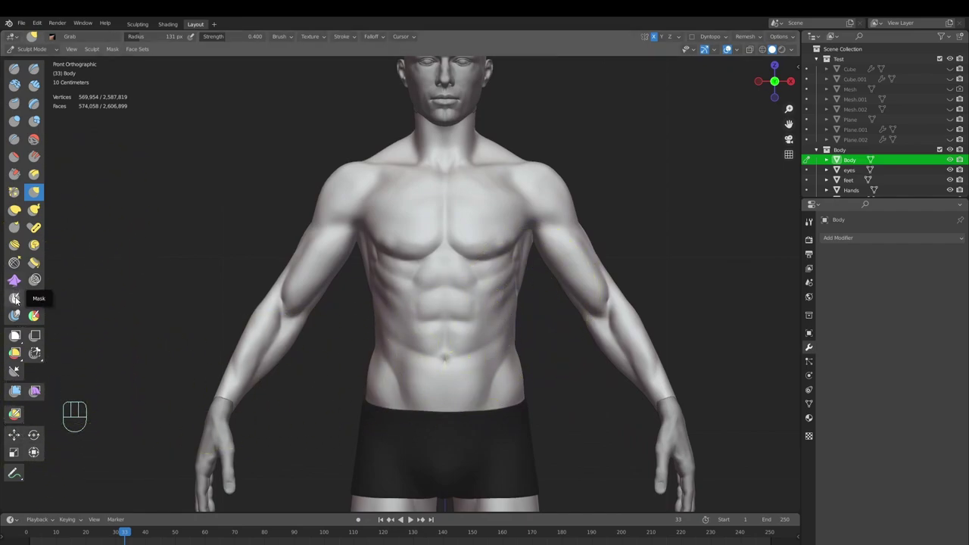
pyautogui.click(14, 299)
pyautogui.moveTo(14, 336); pyautogui.dragTo(59, 363)
pyautogui.moveTo(499, 359)
pyautogui.keyDown('ctrl'); pyautogui.mouseDown(button='middle')
pyautogui.moveTo(567, 325)
pyautogui.moveTo(568, 315)
pyautogui.mouseUp(button='middle'); pyautogui.keyUp('ctrl')
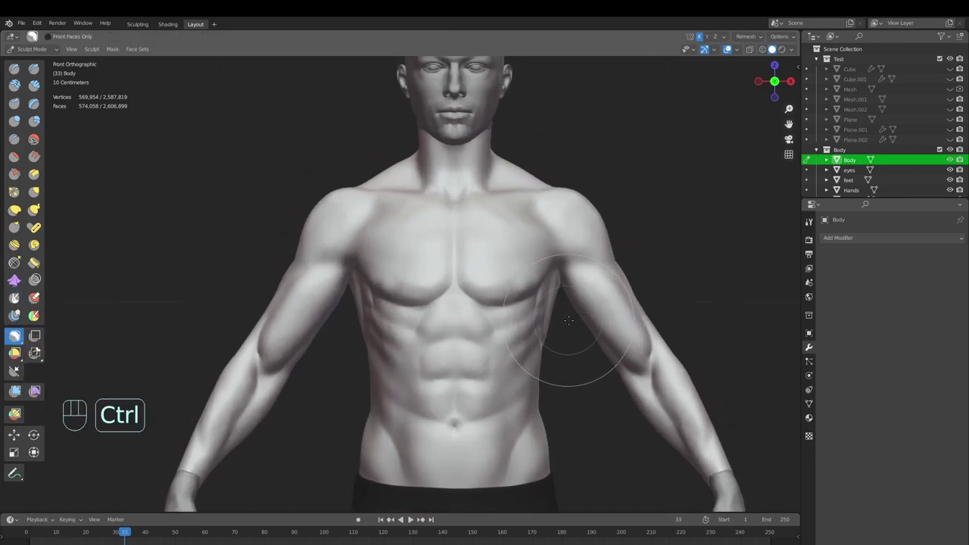
pyautogui.moveTo(557, 317)
pyautogui.mouseDown()
pyautogui.moveTo(606, 163)
pyautogui.moveTo(692, 281)
pyautogui.moveTo(590, 306)
pyautogui.mouseUp()
pyautogui.keyDown('shift'); pyautogui.moveTo(565, 352); pyautogui.dragTo(597, 265, button='middle'); pyautogui.keyUp('shift')
pyautogui.keyDown('shift'); pyautogui.moveTo(590, 389); pyautogui.dragTo(598, 331, button='middle'); pyautogui.keyUp('shift')
pyautogui.moveTo(601, 320)
pyautogui.mouseDown()
pyautogui.moveTo(608, 299)
pyautogui.moveTo(459, 227)
pyautogui.moveTo(379, 326)
pyautogui.mouseUp()
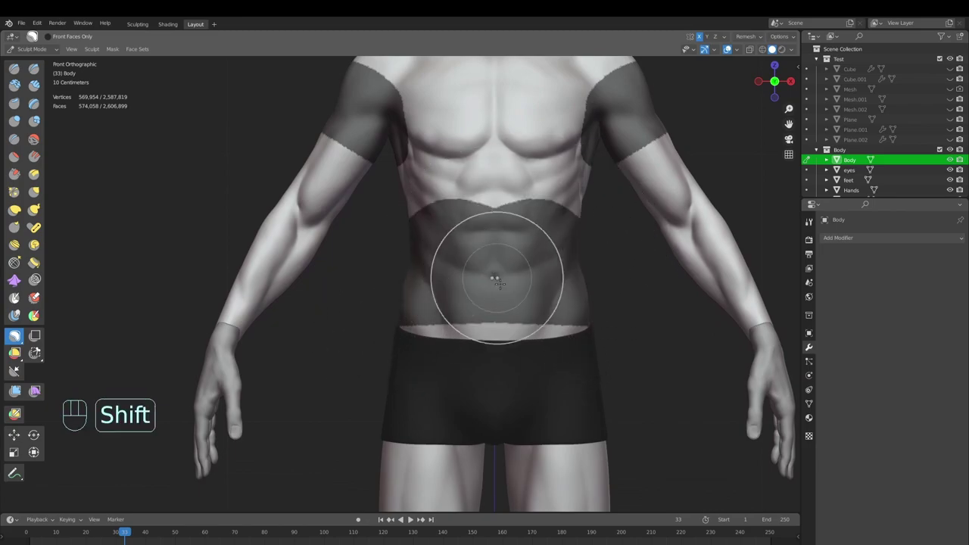
# Step: Extend the lasso mask over the sides, chest and shoulders into a T-shirt shape with a V-shaped neckline
pyautogui.keyDown('shift'); pyautogui.scroll(5, 530, 325); pyautogui.keyUp('shift')
pyautogui.moveTo(582, 303)
pyautogui.mouseDown()
pyautogui.moveTo(433, 321)
pyautogui.moveTo(506, 194)
pyautogui.moveTo(575, 121)
pyautogui.moveTo(588, 121)
pyautogui.mouseUp()
pyautogui.keyDown('shift'); pyautogui.scroll(5, 649, 255); pyautogui.keyUp('shift')
pyautogui.moveTo(664, 251)
pyautogui.mouseDown()
pyautogui.moveTo(587, 318)
pyautogui.moveTo(477, 316)
pyautogui.moveTo(493, 268)
pyautogui.moveTo(558, 216)
pyautogui.moveTo(660, 106)
pyautogui.moveTo(661, 121)
pyautogui.mouseUp()
pyautogui.keyDown('shift'); pyautogui.scroll(-5, 656, 250); pyautogui.keyUp('shift')
pyautogui.scroll(-3, 613, 324)
pyautogui.moveTo(613, 324)
pyautogui.mouseDown(button='middle')
pyautogui.moveTo(651, 326)
pyautogui.moveTo(569, 328)
pyautogui.moveTo(598, 338)
pyautogui.moveTo(560, 365)
pyautogui.mouseUp(button='middle')
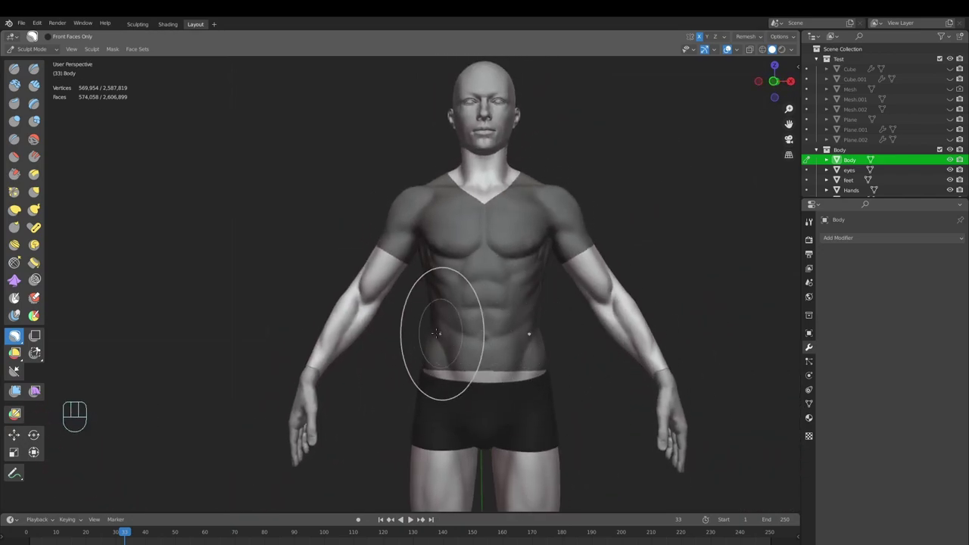
pyautogui.press('m')
pyautogui.press('f')
pyautogui.click(443, 263)
pyautogui.keyDown('ctrl'); pyautogui.moveTo(396, 276); pyautogui.dragTo(557, 371, button='middle'); pyautogui.keyUp('ctrl')
pyautogui.moveTo(556, 373)
pyautogui.keyDown('shift'); pyautogui.mouseDown(button='middle')
pyautogui.moveTo(543, 326)
pyautogui.moveTo(487, 293)
pyautogui.mouseUp(button='middle'); pyautogui.keyUp('shift')
pyautogui.hotkey('ctrl', 'z')
pyautogui.press('f')
pyautogui.click(504, 313)
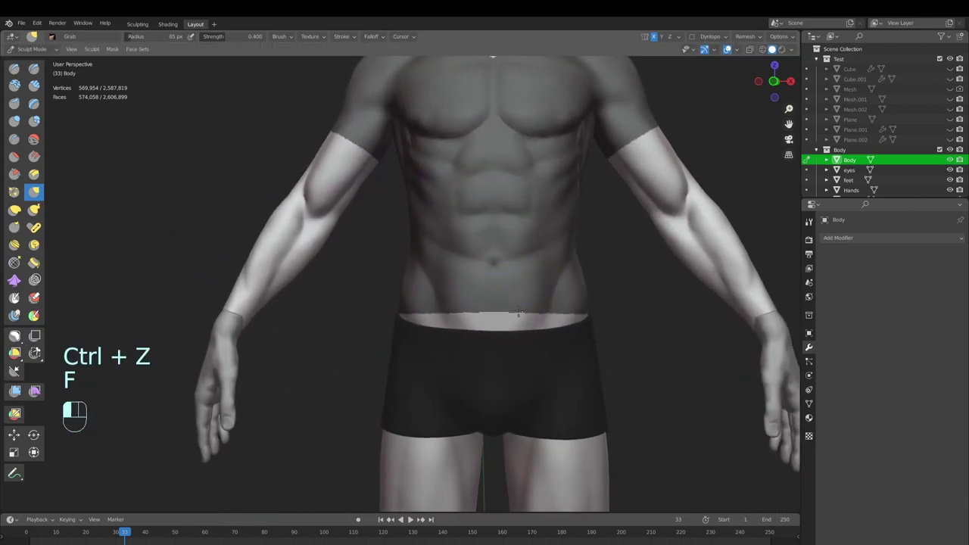
pyautogui.hotkey('ctrl', 'z')
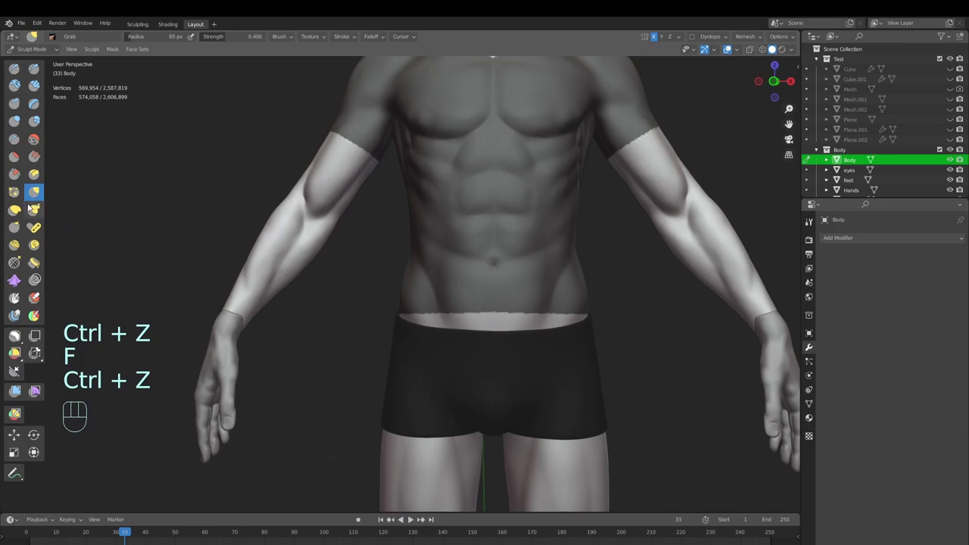
# Step: Paint the mask down to the shorts' waistband around the front, sides and back using the Mask brush at 51 px radius
pyautogui.press('m')
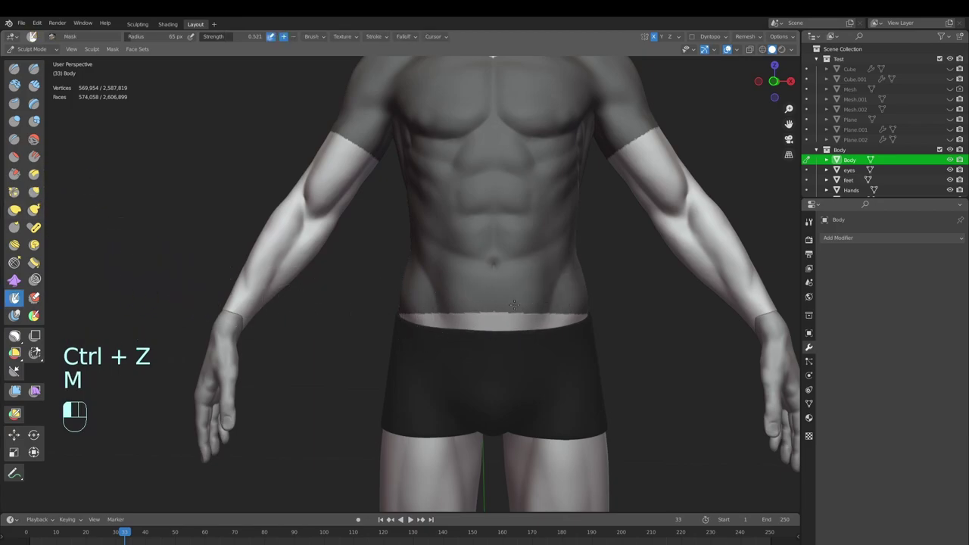
pyautogui.press('f')
pyautogui.click(520, 310)
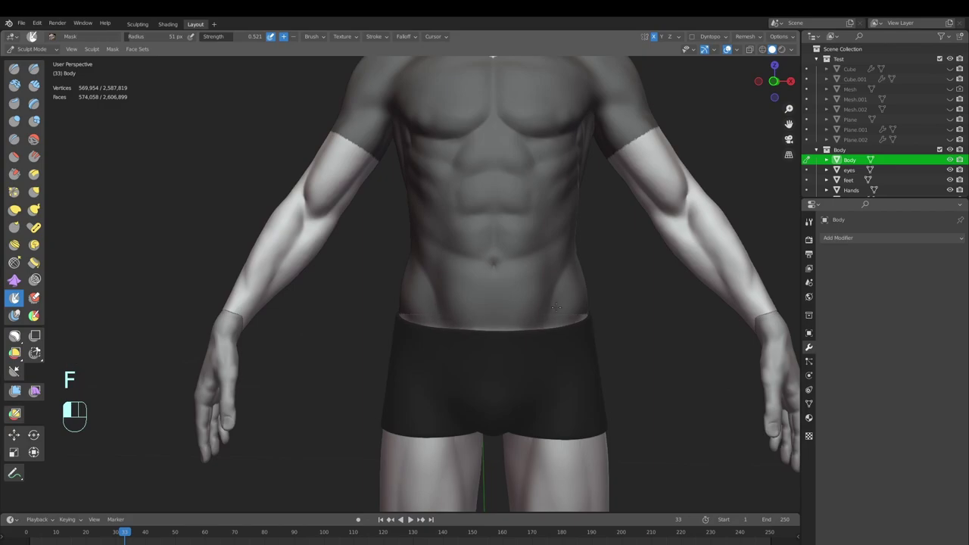
pyautogui.moveTo(527, 311); pyautogui.dragTo(572, 301, button='middle')
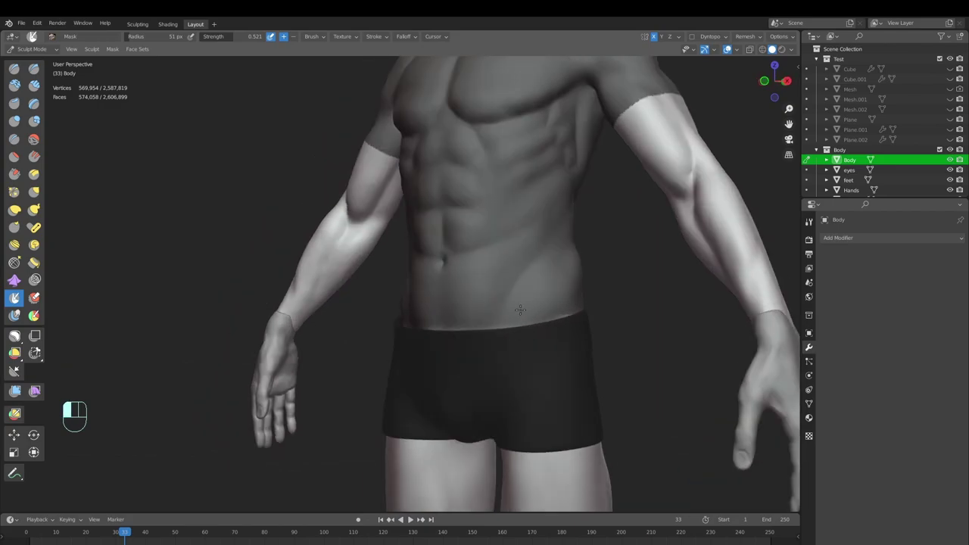
pyautogui.moveTo(562, 303); pyautogui.dragTo(534, 303)
pyautogui.moveTo(534, 303); pyautogui.dragTo(382, 321, button='middle')
pyautogui.moveTo(382, 321)
pyautogui.keyDown('shift'); pyautogui.mouseDown(button='middle')
pyautogui.moveTo(513, 325)
pyautogui.moveTo(451, 325)
pyautogui.mouseUp(button='middle'); pyautogui.keyUp('shift')
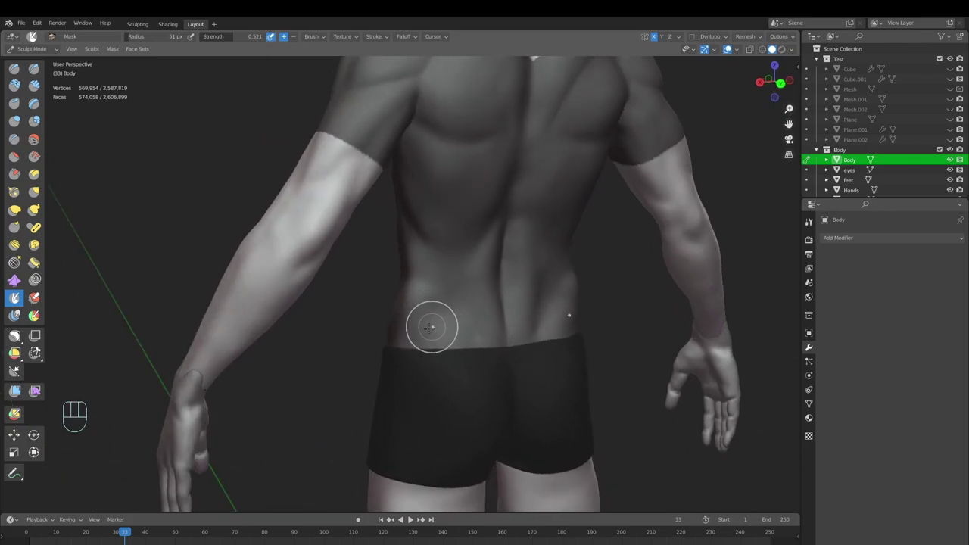
pyautogui.moveTo(478, 331); pyautogui.dragTo(492, 307)
# Step: Paint the mask over the unmasked area of the upper back toward the nape with a 74 px brush radius
pyautogui.keyDown('shift'); pyautogui.moveTo(518, 196); pyautogui.dragTo(498, 367, button='middle'); pyautogui.keyUp('shift')
pyautogui.press('f')
pyautogui.click(475, 243)
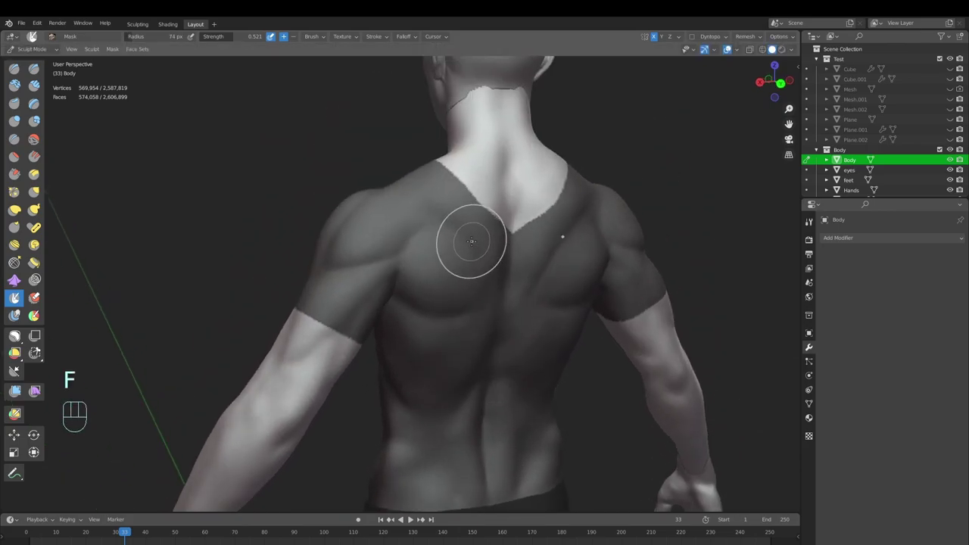
pyautogui.moveTo(474, 242); pyautogui.dragTo(458, 241, button='middle')
pyautogui.moveTo(458, 241)
pyautogui.mouseDown()
pyautogui.moveTo(447, 187)
pyautogui.moveTo(426, 186)
pyautogui.mouseUp()
# Step: Fill in the mask around the back of the neck and the tops of the shoulders with a 57 px brush radius
pyautogui.moveTo(426, 187)
pyautogui.keyDown('shift'); pyautogui.mouseDown(button='middle')
pyautogui.moveTo(409, 290)
pyautogui.moveTo(434, 307)
pyautogui.mouseUp(button='middle'); pyautogui.keyUp('shift')
pyautogui.press('f')
pyautogui.click(426, 311)
pyautogui.moveTo(427, 309)
pyautogui.mouseDown()
pyautogui.moveTo(447, 301)
pyautogui.moveTo(424, 289)
pyautogui.moveTo(445, 283)
pyautogui.mouseUp()
pyautogui.moveTo(455, 289)
pyautogui.mouseDown(button='middle')
pyautogui.moveTo(487, 331)
pyautogui.moveTo(518, 338)
pyautogui.mouseUp(button='middle')
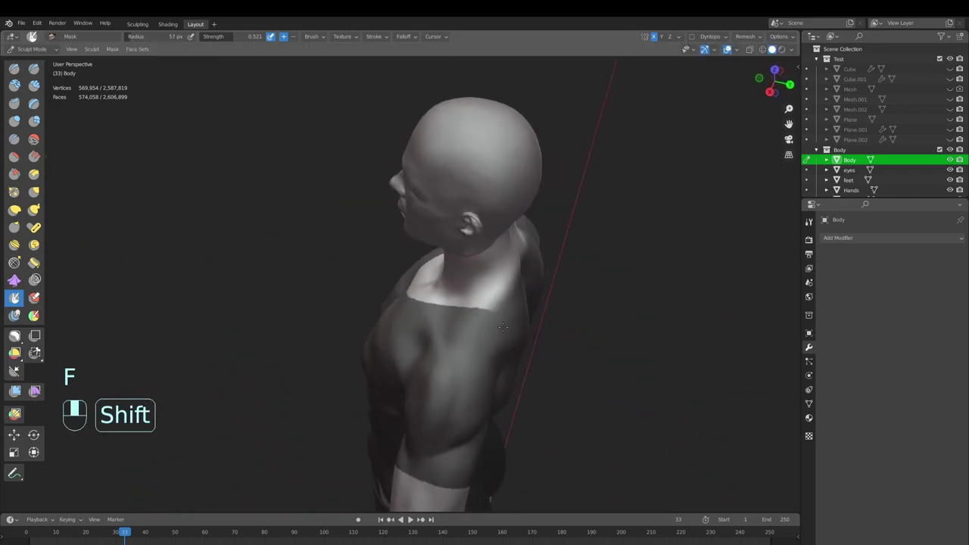
pyautogui.keyDown('shift'); pyautogui.moveTo(494, 264); pyautogui.dragTo(504, 297, button='middle'); pyautogui.keyUp('shift')
pyautogui.moveTo(504, 297); pyautogui.dragTo(500, 312)
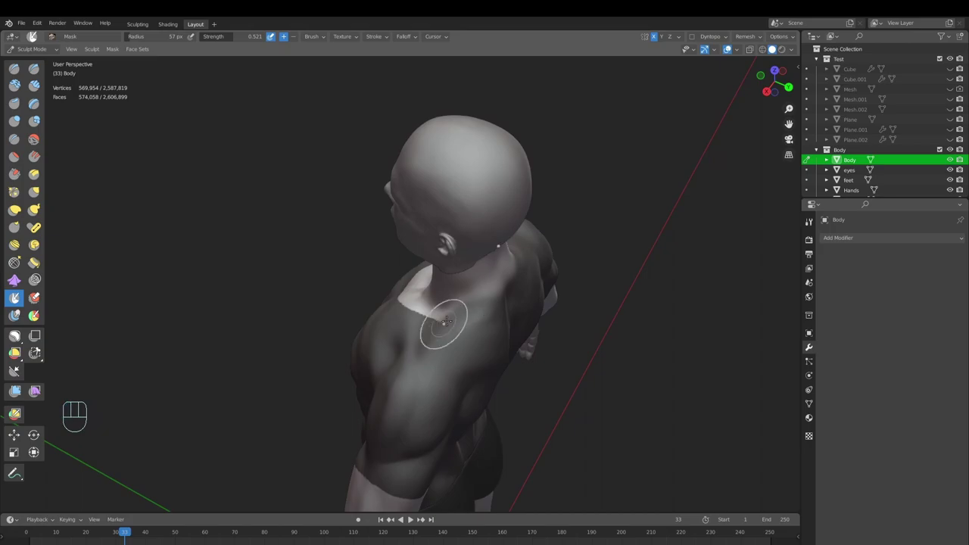
# Step: Paint the mask along the front neckline to close the V-shaped opening up to the collarbones
pyautogui.moveTo(444, 323); pyautogui.dragTo(530, 245, button='middle')
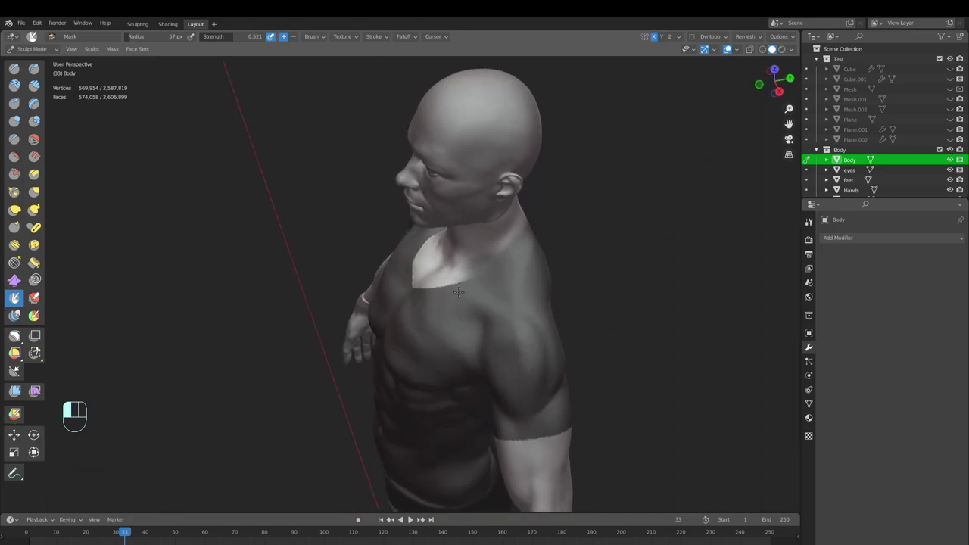
pyautogui.moveTo(467, 284); pyautogui.dragTo(461, 263, button='middle')
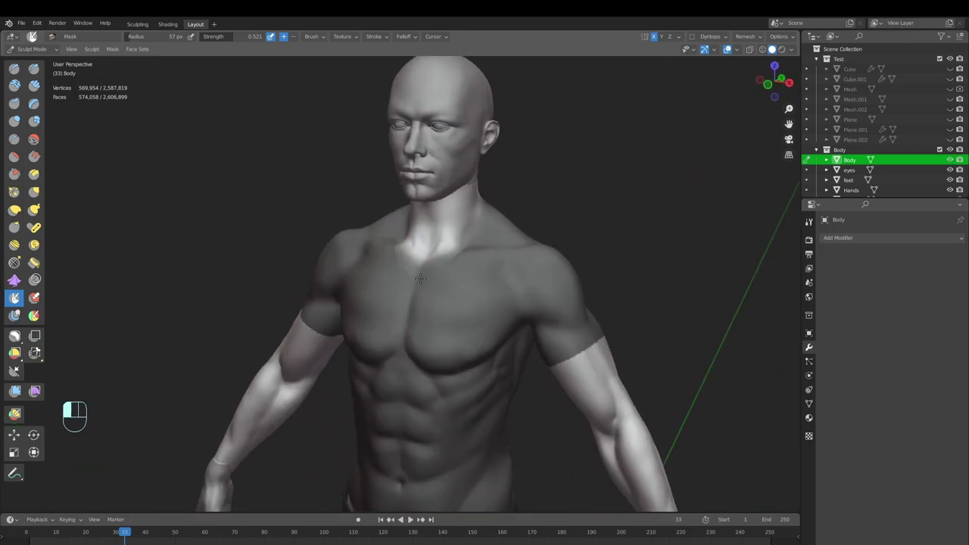
pyautogui.moveTo(478, 269); pyautogui.dragTo(510, 274, button='middle')
pyautogui.keyDown('ctrl'); pyautogui.moveTo(511, 274); pyautogui.dragTo(473, 263, button='middle'); pyautogui.keyUp('ctrl')
pyautogui.moveTo(472, 263); pyautogui.dragTo(471, 265)
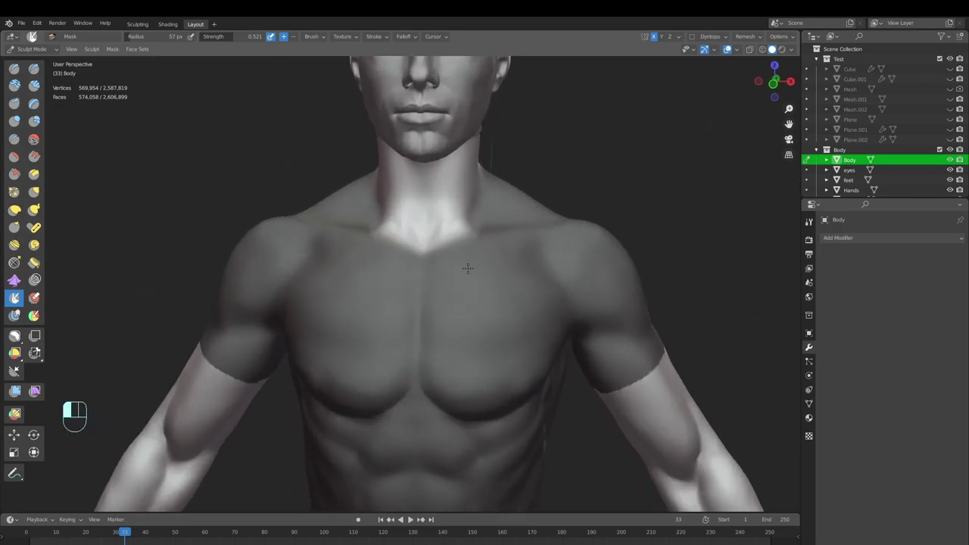
# Step: Trim the mask at the front of the collar by erasing it with a 58 px brush radius
pyautogui.moveTo(486, 233)
pyautogui.keyDown('shift'); pyautogui.mouseDown(button='middle')
pyautogui.moveTo(485, 286)
pyautogui.moveTo(439, 300)
pyautogui.mouseUp(button='middle'); pyautogui.keyUp('shift')
pyautogui.press('f')
pyautogui.click(467, 299)
pyautogui.keyDown('ctrl'); pyautogui.moveTo(466, 296); pyautogui.dragTo(474, 292); pyautogui.keyUp('ctrl')
# Step: Smooth the edges of the T-shirt mask with Smooth Mask
pyautogui.moveTo(526, 225); pyautogui.dragTo(522, 312, button='middle')
pyautogui.keyDown('ctrl'); pyautogui.moveTo(523, 311); pyautogui.dragTo(497, 365, button='middle'); pyautogui.keyUp('ctrl')
pyautogui.moveTo(496, 267); pyautogui.dragTo(501, 325, button='middle')
pyautogui.press('a')
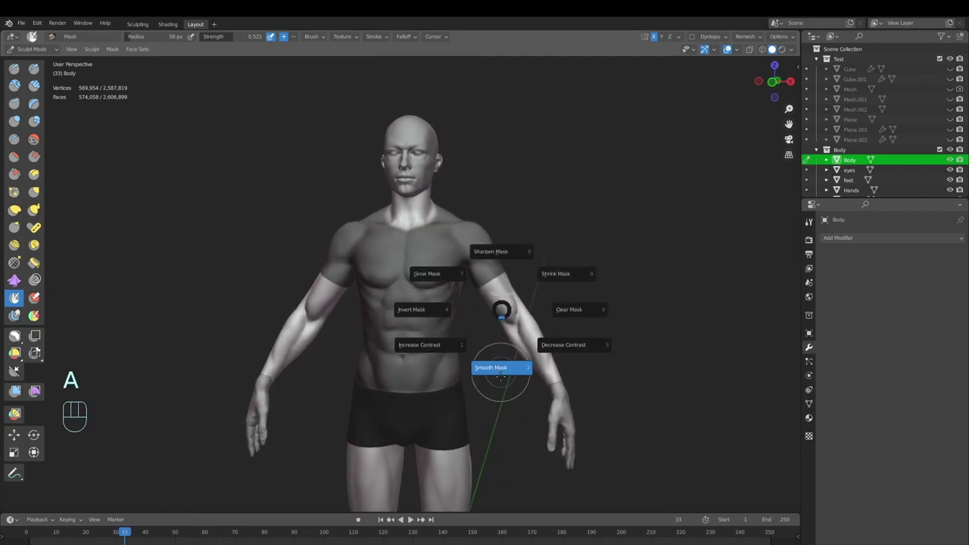
pyautogui.click(501, 368)
pyautogui.moveTo(500, 385)
pyautogui.mouseDown(button='middle')
pyautogui.moveTo(513, 368)
pyautogui.moveTo(501, 327)
pyautogui.moveTo(280, 331)
pyautogui.moveTo(495, 334)
pyautogui.moveTo(465, 356)
pyautogui.moveTo(451, 355)
pyautogui.mouseUp(button='middle')
pyautogui.scroll(1, 493, 338)
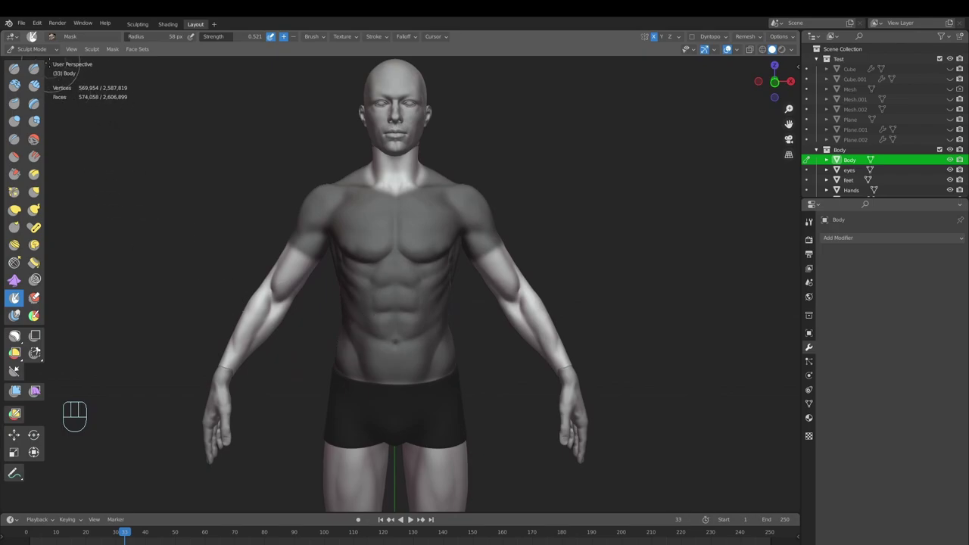
# Step: Extract the masked T-shirt area as a new mesh using Mask Extract with Extract as Solid turned off
pyautogui.click(116, 51)
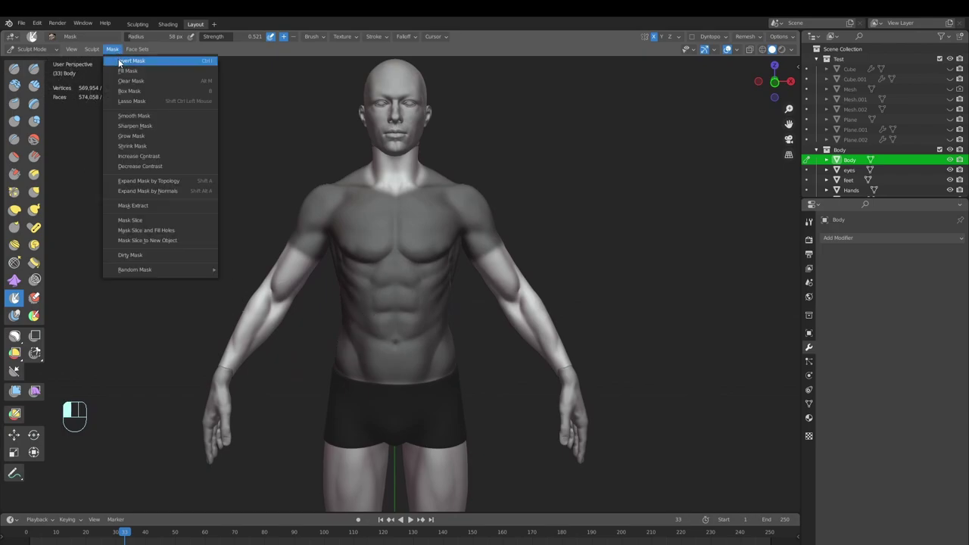
pyautogui.click(143, 206)
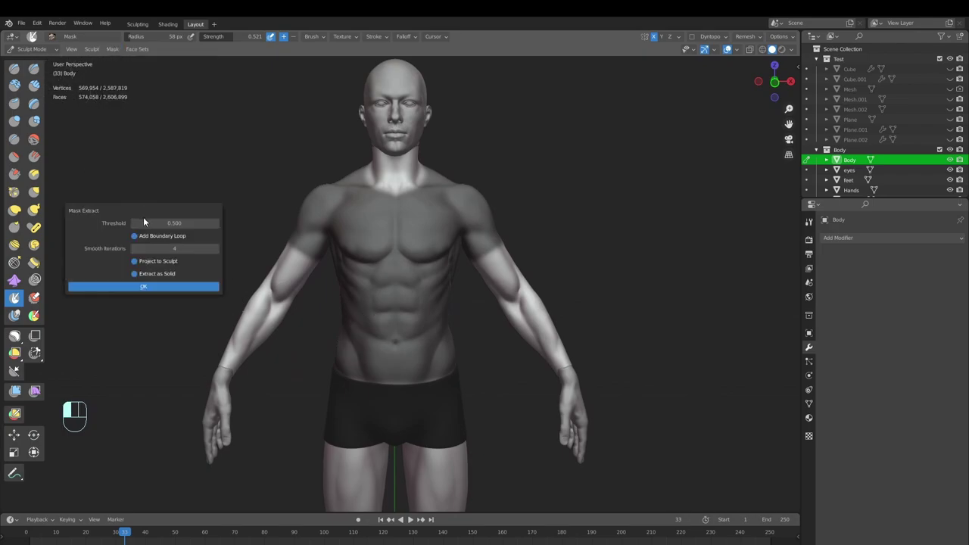
pyautogui.click(136, 274)
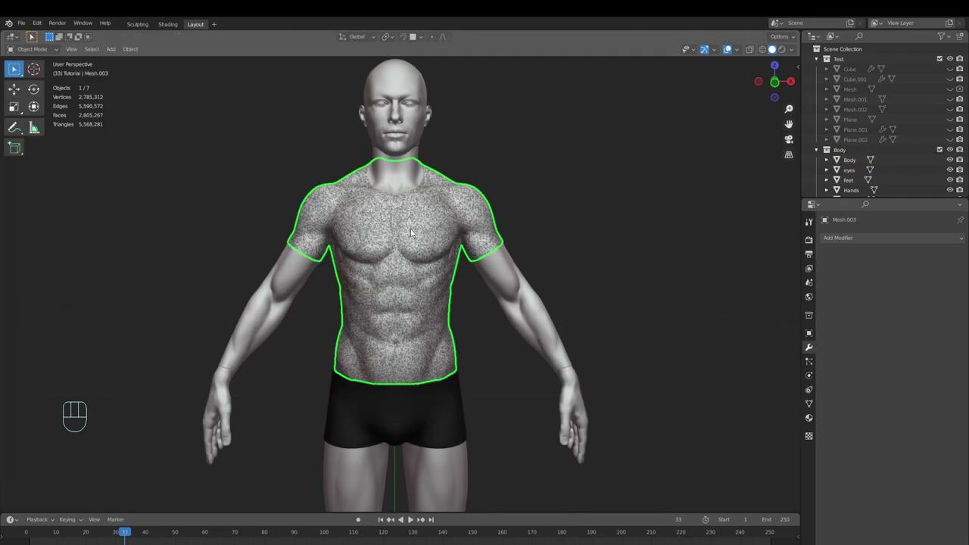
pyautogui.moveTo(542, 297); pyautogui.dragTo(431, 261, button='middle')
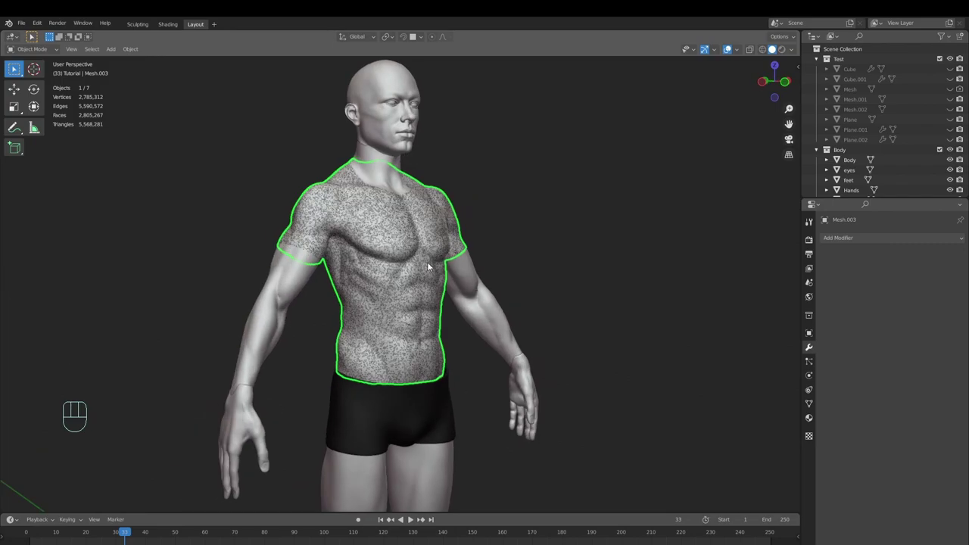
pyautogui.moveTo(378, 322); pyautogui.dragTo(442, 342, button='middle')
pyautogui.keyDown('ctrl'); pyautogui.moveTo(441, 342); pyautogui.dragTo(444, 371, button='middle'); pyautogui.keyUp('ctrl')
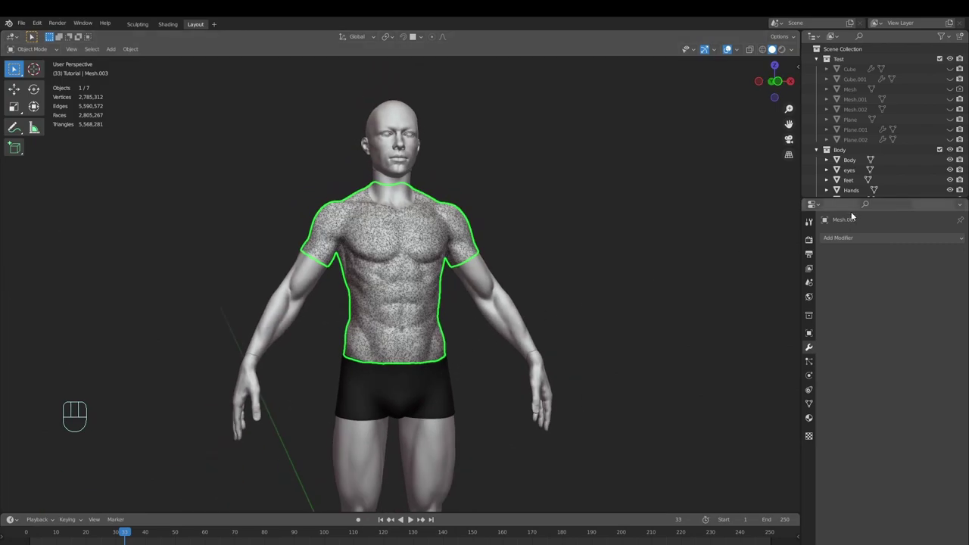
# Step: Enlarge the Outliner, hide the Body collection and deselect everything so only the extracted shirt mesh is shown
pyautogui.moveTo(874, 195); pyautogui.dragTo(875, 316)
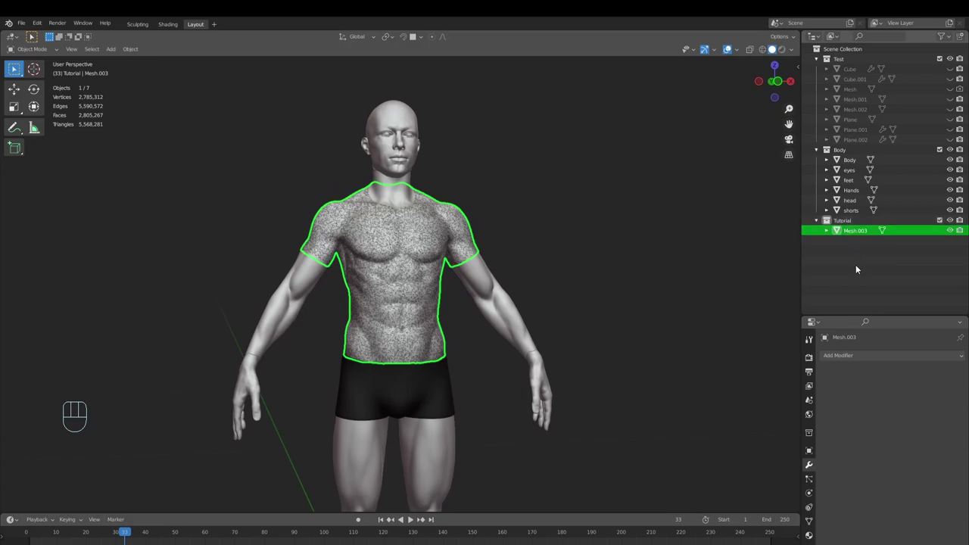
pyautogui.rightClick(831, 266)
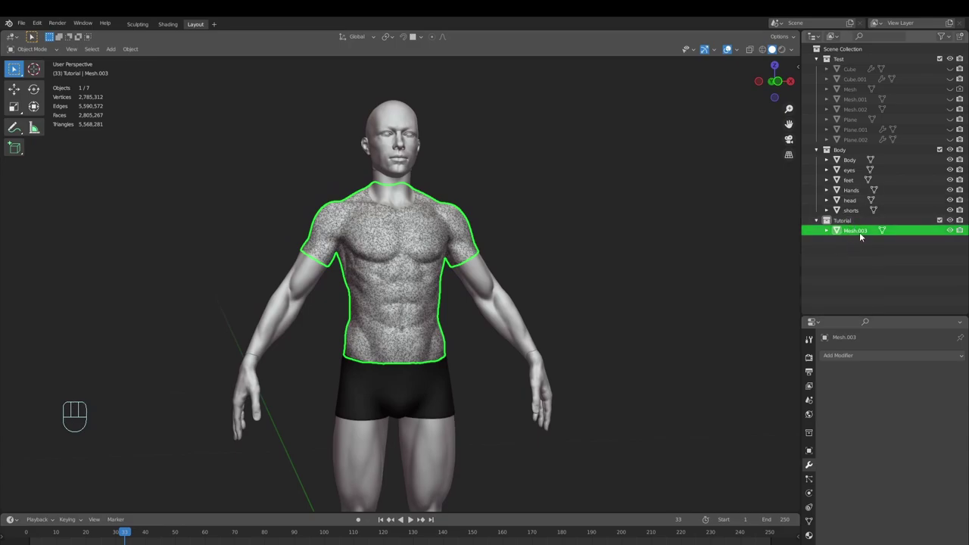
pyautogui.click(950, 149)
pyautogui.moveTo(720, 250); pyautogui.dragTo(528, 321, button='middle')
pyautogui.hotkey('alt', 'a')
pyautogui.scroll(2, 449, 308)
# Step: Add a cube mesh and reset its location to the world origin
pyautogui.hotkey('shift', 'a')
pyautogui.moveTo(586, 304)
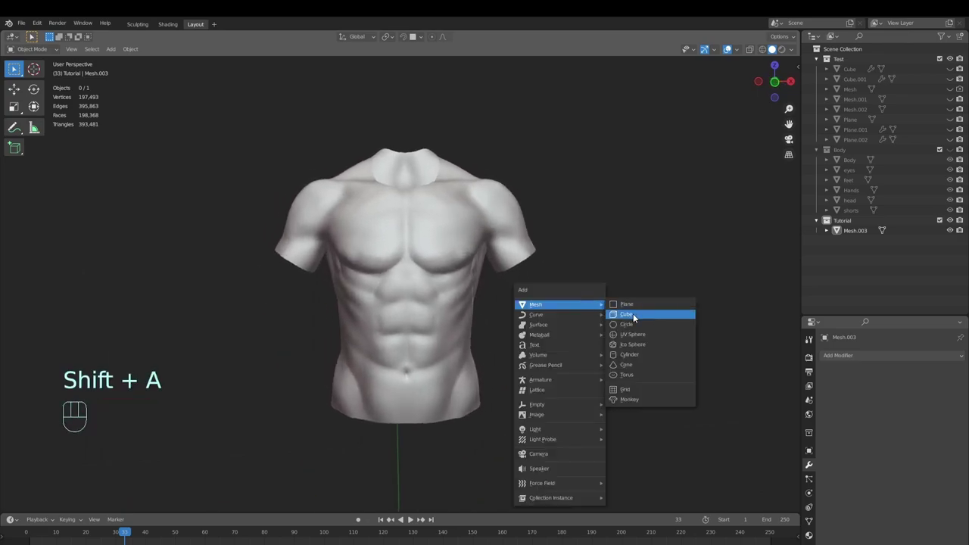
pyautogui.click(633, 313)
pyautogui.keyDown('ctrl'); pyautogui.moveTo(590, 278); pyautogui.dragTo(503, 470, button='middle'); pyautogui.keyUp('ctrl')
pyautogui.hotkey('alt', 'g')
pyautogui.keyDown('shift'); pyautogui.moveTo(405, 438); pyautogui.dragTo(455, 375, button='middle'); pyautogui.keyUp('shift')
# Step: Delete all vertices of the cube in Edit Mode, leaving an empty mesh object
pyautogui.press('Tab')
pyautogui.press('a')
pyautogui.press('x')
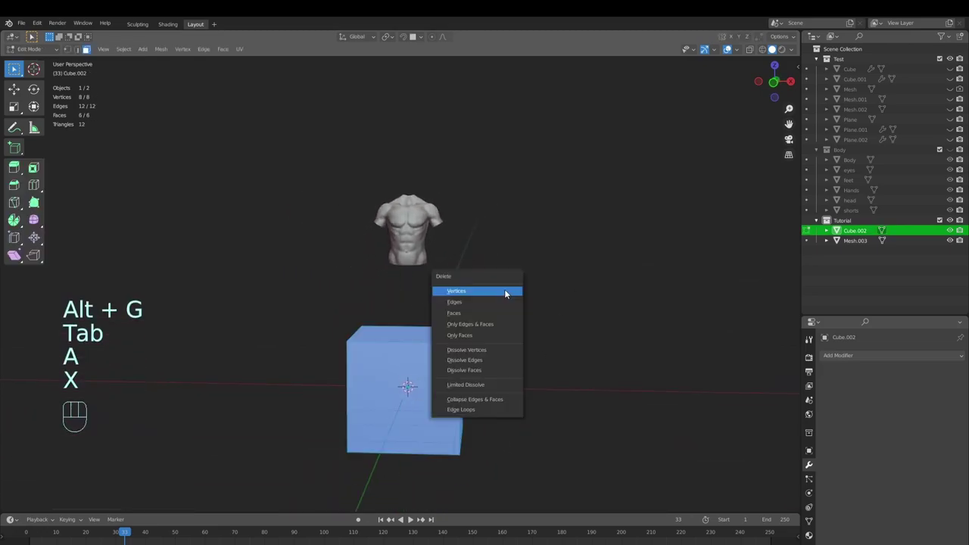
pyautogui.click(508, 290)
# Step: Add a Mirror modifier on the X axis to the empty mesh, with Clipping and the On Cage option turned on
pyautogui.keyDown('ctrl'); pyautogui.moveTo(487, 290); pyautogui.dragTo(489, 318, button='middle'); pyautogui.keyUp('ctrl')
pyautogui.keyDown('shift'); pyautogui.moveTo(488, 318); pyautogui.dragTo(492, 420, button='middle'); pyautogui.keyUp('shift')
pyautogui.click(879, 356)
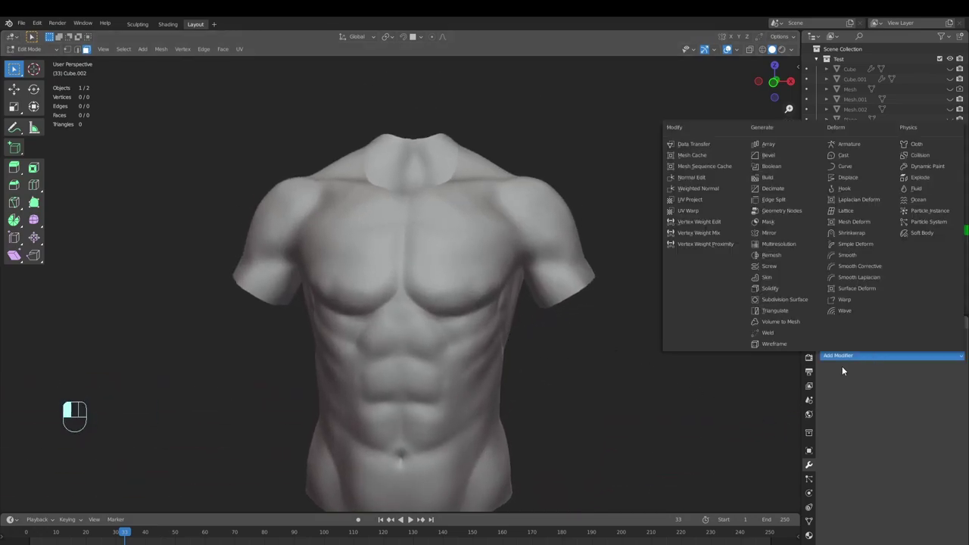
pyautogui.click(776, 232)
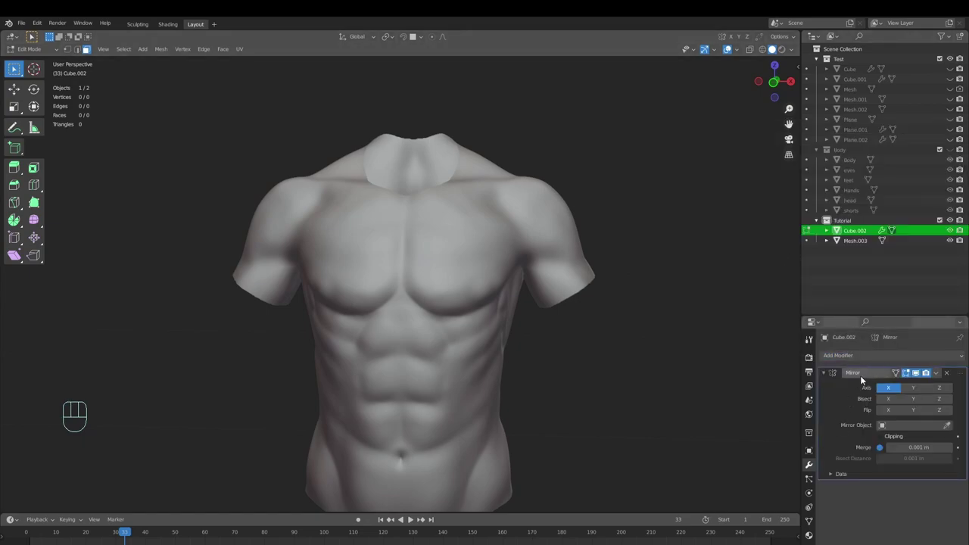
pyautogui.keyDown('ctrl'); pyautogui.moveTo(446, 310); pyautogui.dragTo(449, 324, button='middle'); pyautogui.keyUp('ctrl')
pyautogui.click(881, 437)
# Step: Turn on snapping in vertex selection mode, with Face as the snap target and Project onto Self enabled
pyautogui.keyDown('shift'); pyautogui.moveTo(462, 317); pyautogui.dragTo(496, 337, button='middle'); pyautogui.keyUp('shift')
pyautogui.moveTo(496, 337); pyautogui.dragTo(473, 364, button='middle')
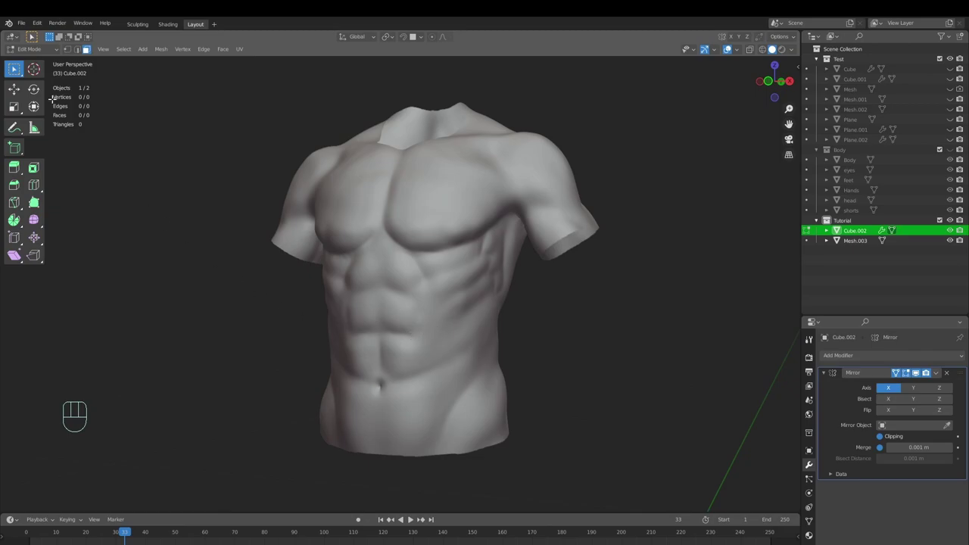
pyautogui.click(406, 39)
pyautogui.click(416, 39)
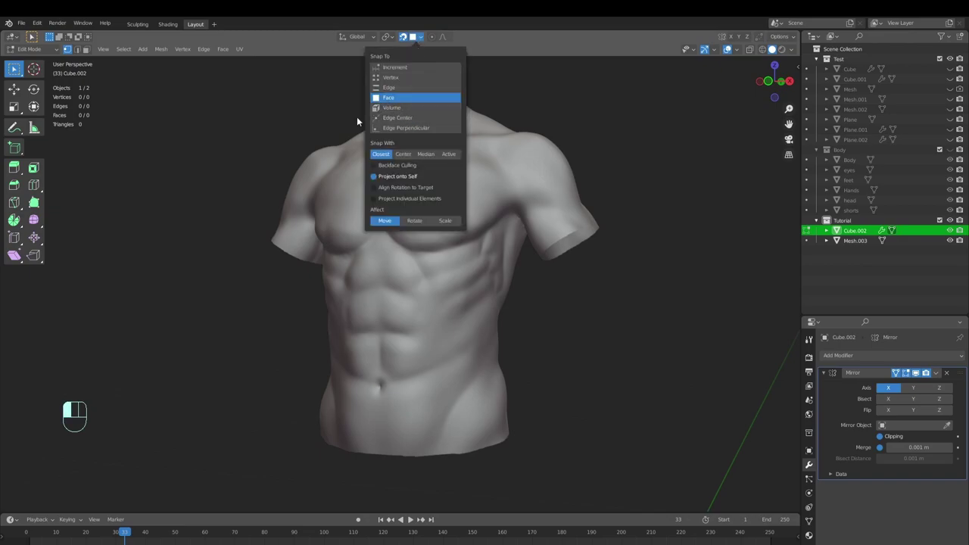
# Step: Place a vertex on the chest surface and extend a short edge from it toward the shoulder
pyautogui.moveTo(447, 384); pyautogui.dragTo(440, 324, button='middle')
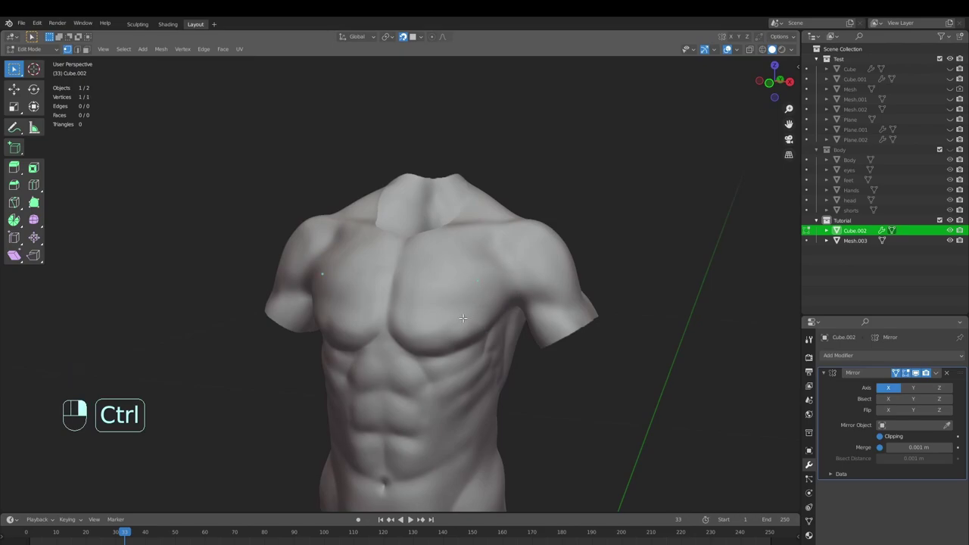
pyautogui.moveTo(476, 315); pyautogui.dragTo(480, 341, button='middle')
pyautogui.press('g')
pyautogui.click(456, 290)
pyautogui.click(490, 317)
pyautogui.hotkey('alt', 'a')
pyautogui.scroll(-1, 463, 351)
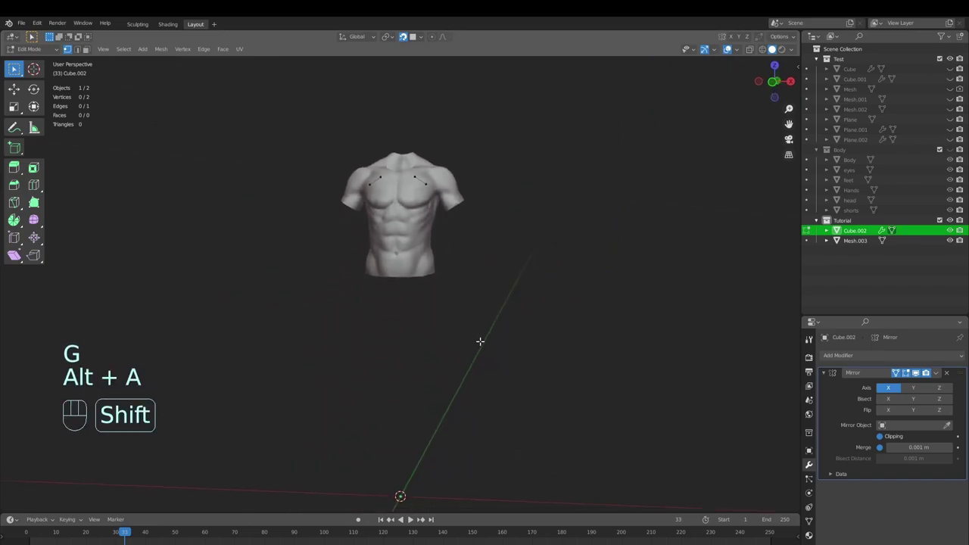
pyautogui.hotkey('shift', 'a')
pyautogui.click(479, 339)
pyautogui.moveTo(457, 374); pyautogui.dragTo(467, 340, button='middle')
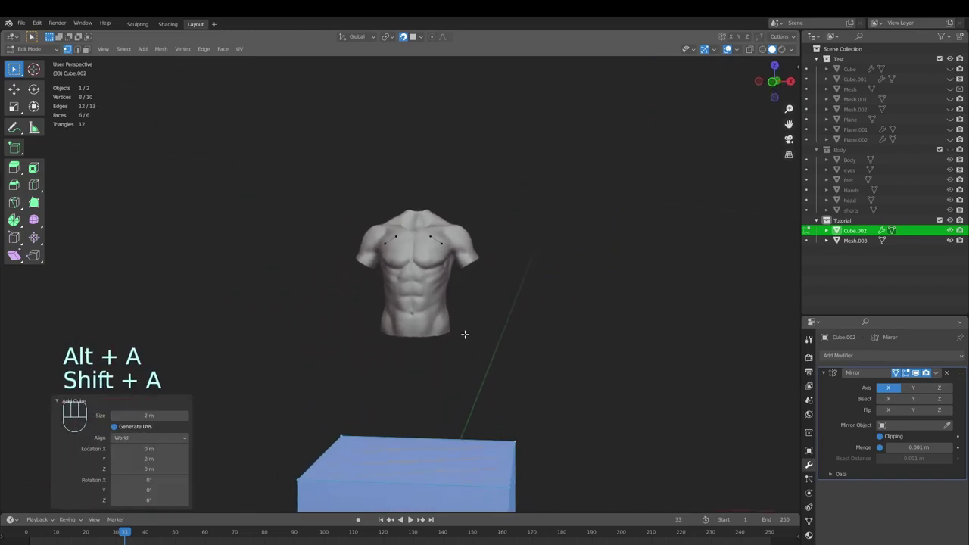
pyautogui.keyDown('ctrl'); pyautogui.rightClick(464, 257); pyautogui.keyUp('ctrl')
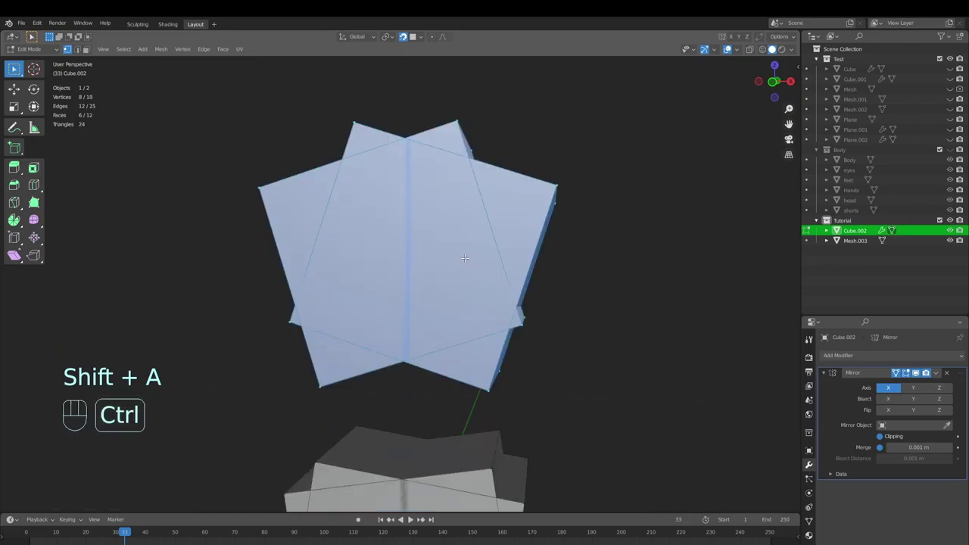
pyautogui.moveTo(506, 297); pyautogui.dragTo(450, 355, button='middle')
pyautogui.hotkey('ctrl', 'z')
pyautogui.hotkey('ctrl', 'z')
# Step: Move one vertex onto the chest's center line and the other beside it at about the same height
pyautogui.keyDown('ctrl'); pyautogui.moveTo(436, 299); pyautogui.dragTo(459, 358, button='middle'); pyautogui.keyUp('ctrl')
pyautogui.keyDown('shift'); pyautogui.moveTo(474, 332); pyautogui.dragTo(495, 261, button='middle'); pyautogui.keyUp('shift')
pyautogui.moveTo(445, 319); pyautogui.dragTo(468, 239, button='middle')
pyautogui.click(477, 321)
pyautogui.scroll(-2, 468, 347)
pyautogui.press('g')
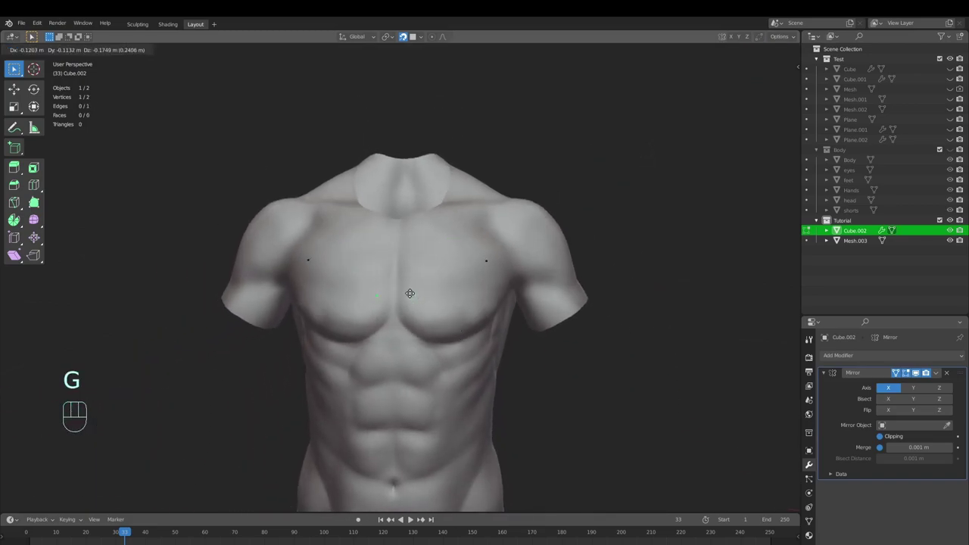
pyautogui.click(395, 268)
pyautogui.press('g')
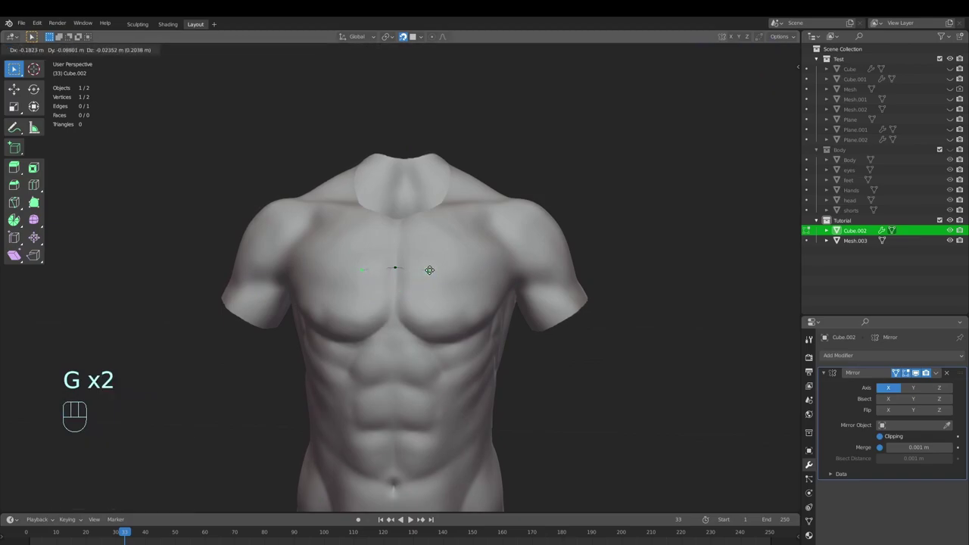
pyautogui.click(436, 268)
# Step: Extrude two vertices up the center line from the middle chest vertex to the neckline
pyautogui.keyDown('ctrl'); pyautogui.moveTo(443, 285); pyautogui.dragTo(446, 354, button='middle'); pyautogui.keyUp('ctrl')
pyautogui.moveTo(447, 355); pyautogui.dragTo(413, 335, button='middle')
pyautogui.click(420, 293)
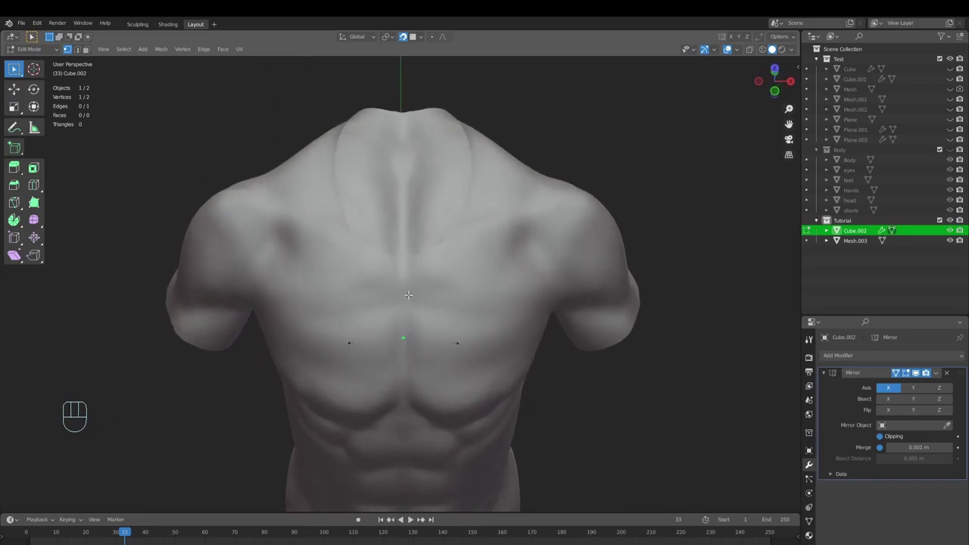
pyautogui.press('e')
pyautogui.click(403, 297)
pyautogui.press('e')
pyautogui.click(405, 259)
# Step: Adjust the positions of the upper chest vertices along the center line up to the neckline
pyautogui.moveTo(404, 258)
pyautogui.mouseDown(button='middle')
pyautogui.moveTo(382, 303)
pyautogui.moveTo(402, 265)
pyautogui.mouseUp(button='middle')
pyautogui.press('g')
pyautogui.click(377, 312)
pyautogui.press('g')
pyautogui.click(403, 260)
pyautogui.press('g')
pyautogui.click(403, 264)
pyautogui.press('g')
pyautogui.click(405, 281)
# Step: Extrude six vertices down the front center line from the chest to the bottom hem, nudging one above the navel into place
pyautogui.press('e')
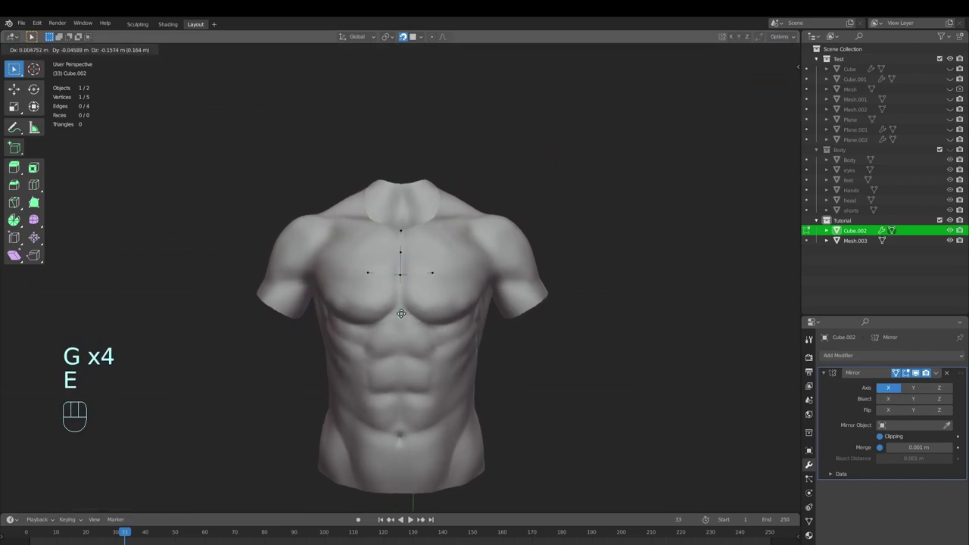
pyautogui.click(401, 320)
pyautogui.moveTo(406, 367); pyautogui.dragTo(399, 336, button='middle')
pyautogui.press('e')
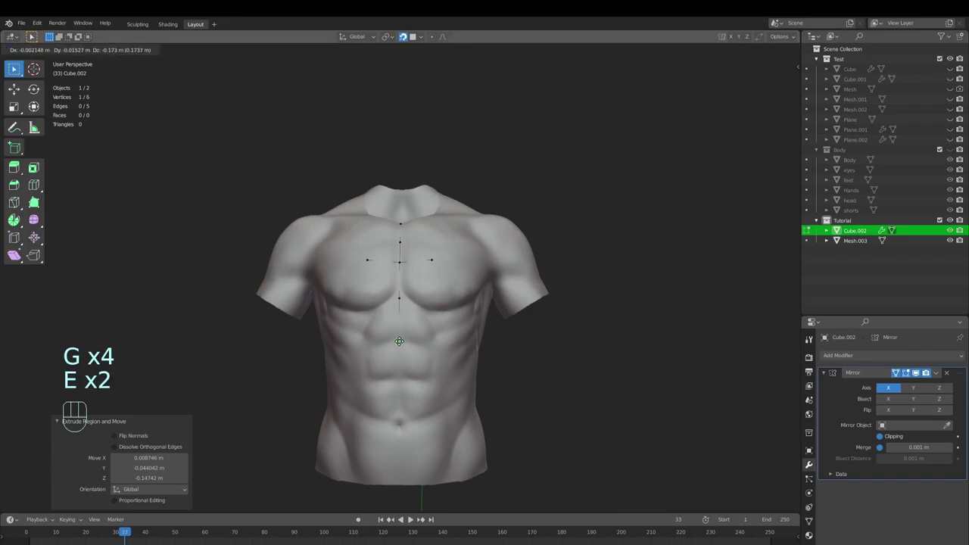
pyautogui.click(399, 342)
pyautogui.press('e')
pyautogui.click(399, 390)
pyautogui.press('e')
pyautogui.click(399, 429)
pyautogui.press('g')
pyautogui.click(399, 438)
pyautogui.press('e')
pyautogui.click(400, 460)
pyautogui.press('e')
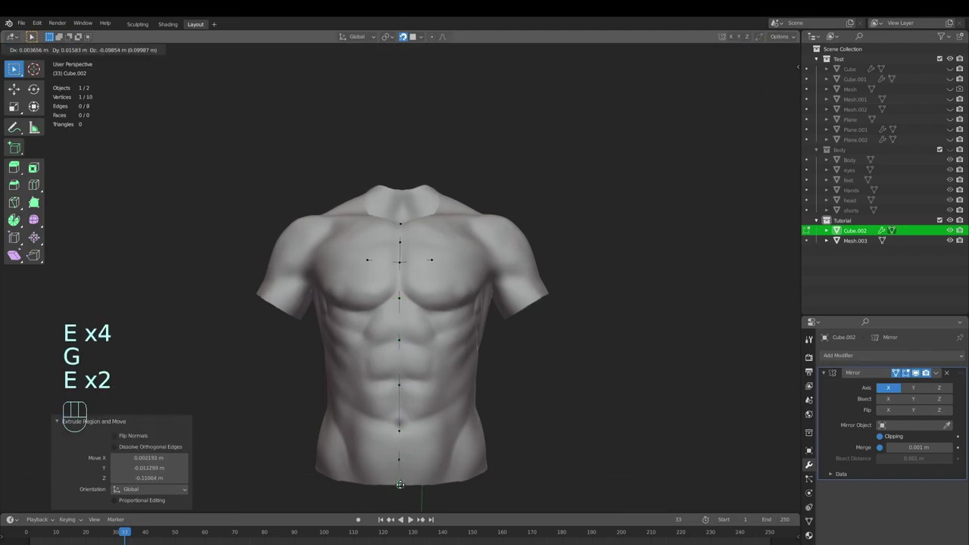
pyautogui.click(400, 485)
# Step: Move the two lower center-line vertices around the navel upward to even out the spacing
pyautogui.click(400, 460)
pyautogui.press('g')
pyautogui.click(399, 457)
pyautogui.press('g')
pyautogui.click(401, 421)
# Step: Place a separate vertex on the side just below the armpit and extrude a second one from it toward the back
pyautogui.moveTo(401, 421); pyautogui.dragTo(396, 275, button='middle')
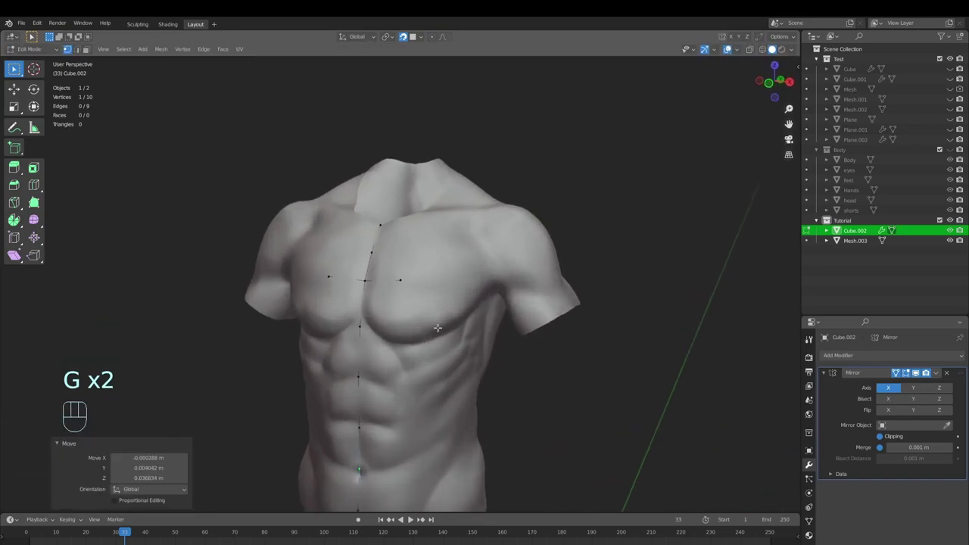
pyautogui.scroll(2, 454, 306)
pyautogui.moveTo(451, 314); pyautogui.dragTo(426, 274, button='middle')
pyautogui.hotkey('alt', 'a')
pyautogui.keyDown('shift'); pyautogui.moveTo(426, 274); pyautogui.dragTo(467, 324, button='middle'); pyautogui.keyUp('shift')
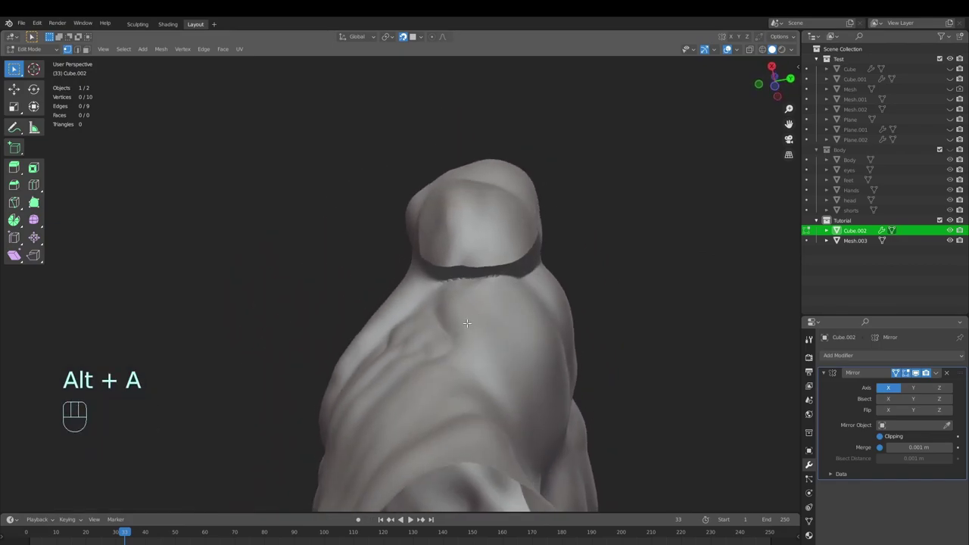
pyautogui.press('g')
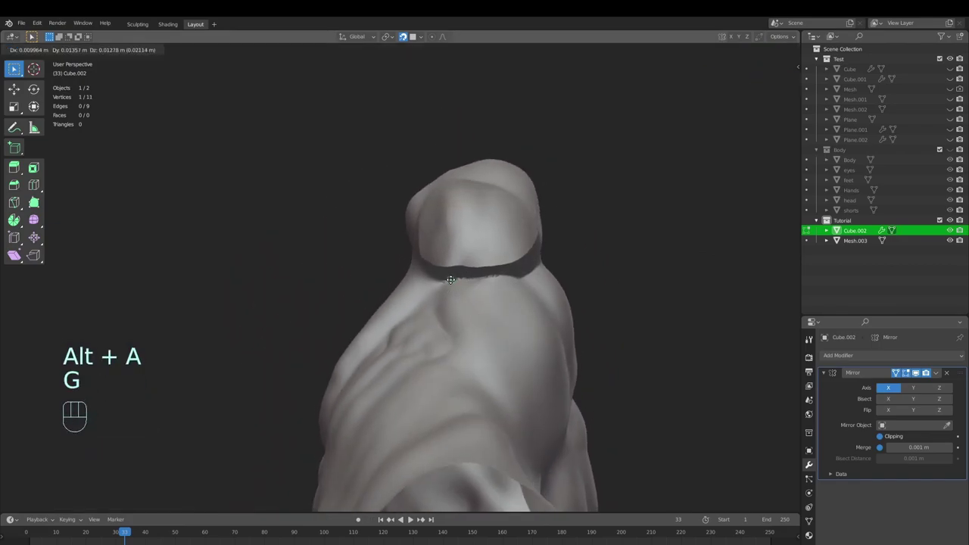
pyautogui.click(453, 282)
pyautogui.press('e')
pyautogui.click(493, 296)
# Step: Extrude five vertices down the side of the torso from the front armpit vertex toward the waist
pyautogui.keyDown('ctrl'); pyautogui.moveTo(492, 295); pyautogui.dragTo(494, 322, button='middle'); pyautogui.keyUp('ctrl')
pyautogui.moveTo(494, 322); pyautogui.dragTo(491, 341, button='middle')
pyautogui.moveTo(471, 386); pyautogui.dragTo(439, 326, button='middle')
pyautogui.click(440, 290)
pyautogui.moveTo(440, 289); pyautogui.dragTo(444, 323, button='middle')
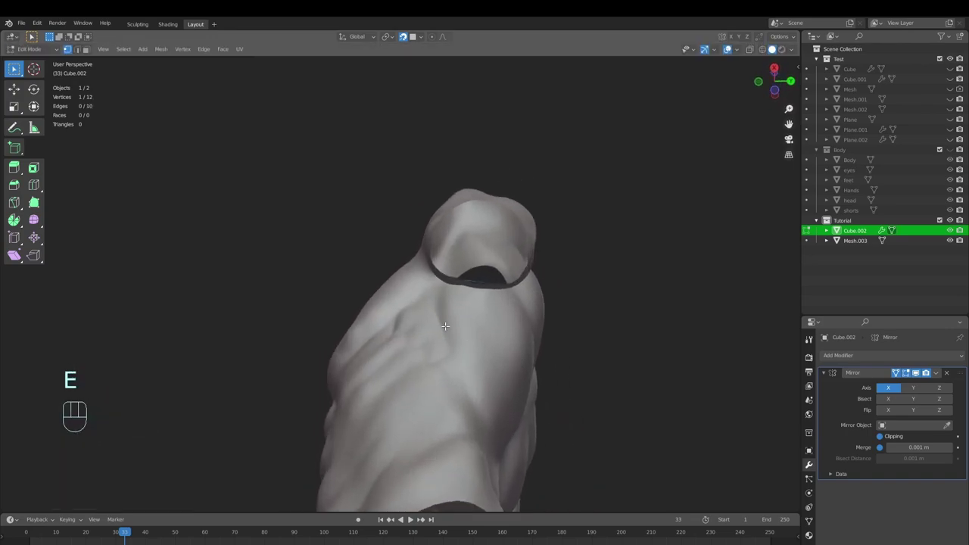
pyautogui.press('e')
pyautogui.click(448, 314)
pyautogui.press('e')
pyautogui.click(443, 362)
pyautogui.press('e')
pyautogui.click(440, 413)
pyautogui.moveTo(440, 414); pyautogui.dragTo(459, 409, button='middle')
pyautogui.press('e')
pyautogui.click(459, 412)
pyautogui.press('e')
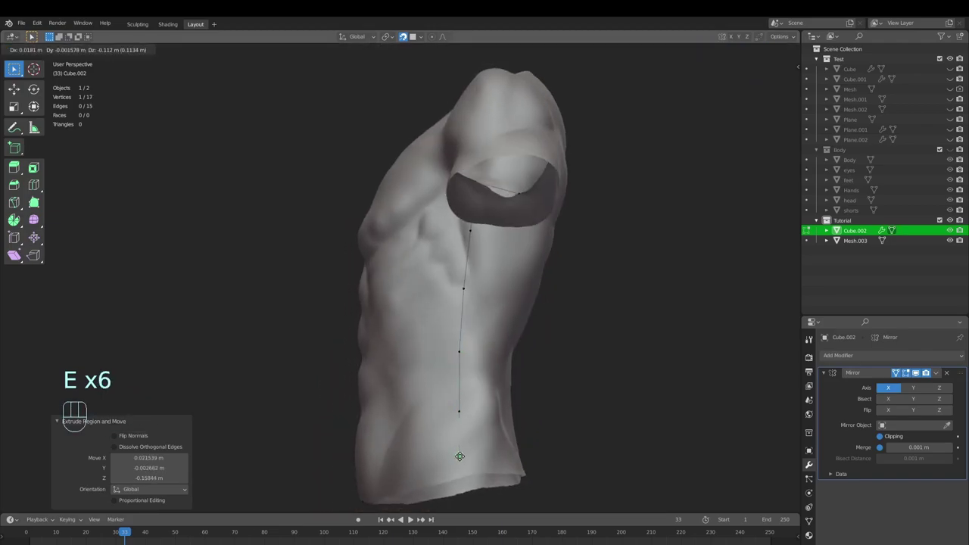
pyautogui.click(461, 448)
# Step: Even out the vertex spacing along the side column and extrude one more vertex from its lower end to the hem
pyautogui.click(460, 412)
pyautogui.press('g')
pyautogui.click(459, 403)
pyautogui.click(459, 445)
pyautogui.press('g')
pyautogui.click(459, 432)
pyautogui.press('g')
pyautogui.click(457, 356)
pyautogui.press('g')
pyautogui.click(459, 338)
pyautogui.press('g')
pyautogui.click(464, 278)
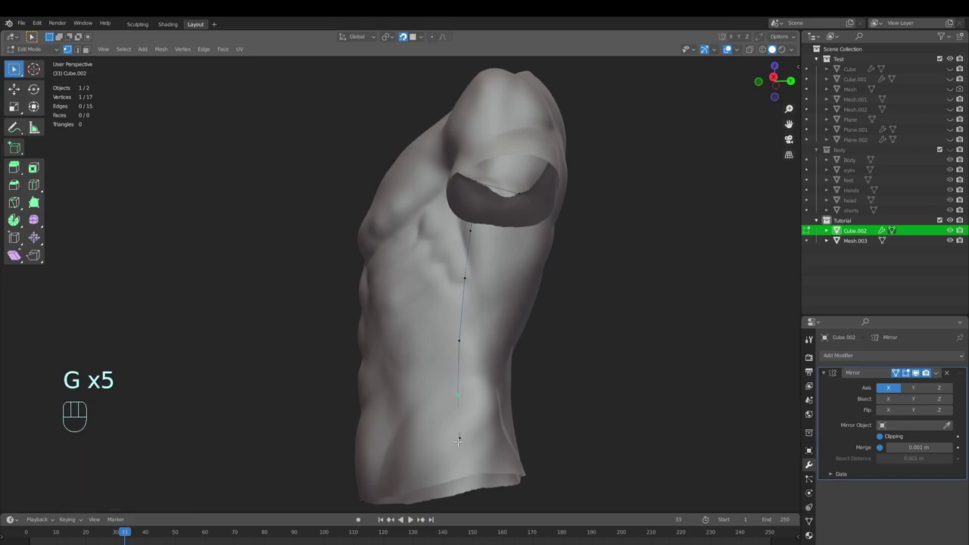
pyautogui.press('e')
pyautogui.click(462, 474)
# Step: Extrude a second column of six vertices down the side from the rear armpit vertex to the hem
pyautogui.keyDown('ctrl'); pyautogui.moveTo(462, 474); pyautogui.dragTo(465, 496, button='middle'); pyautogui.keyUp('ctrl')
pyautogui.moveTo(465, 454); pyautogui.dragTo(416, 254, button='middle')
pyautogui.hotkey('alt', 'a')
pyautogui.click(442, 188)
pyautogui.press('e')
pyautogui.click(424, 242)
pyautogui.press('e')
pyautogui.click(407, 323)
pyautogui.press('e')
pyautogui.click(409, 366)
pyautogui.press('e')
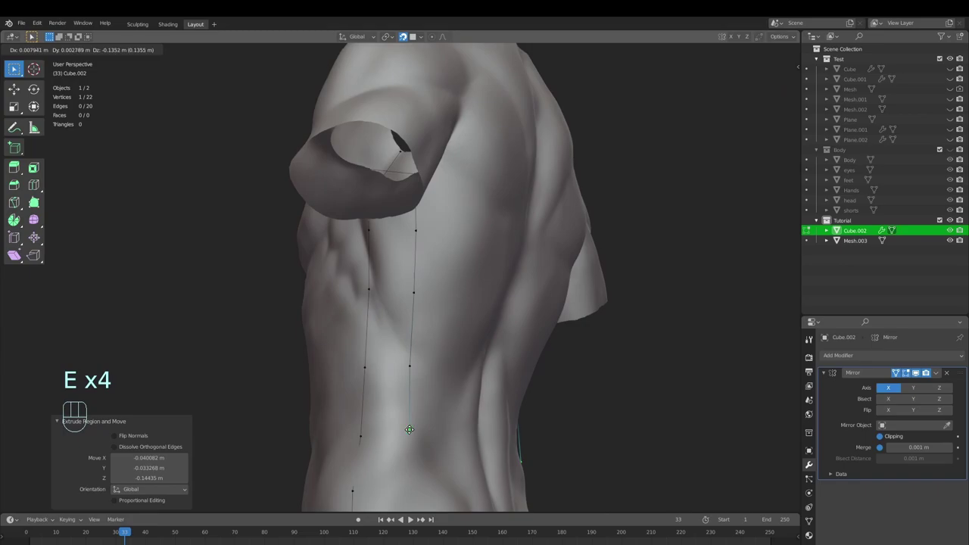
pyautogui.click(409, 430)
pyautogui.keyDown('shift'); pyautogui.moveTo(409, 429); pyautogui.dragTo(409, 337, button='middle'); pyautogui.keyUp('shift')
pyautogui.press('e')
pyautogui.click(409, 400)
pyautogui.press('e')
pyautogui.click(409, 433)
# Step: Fill the gap between the two side columns with faces from the armpit down to the hem
pyautogui.moveTo(409, 433); pyautogui.dragTo(415, 199, button='middle')
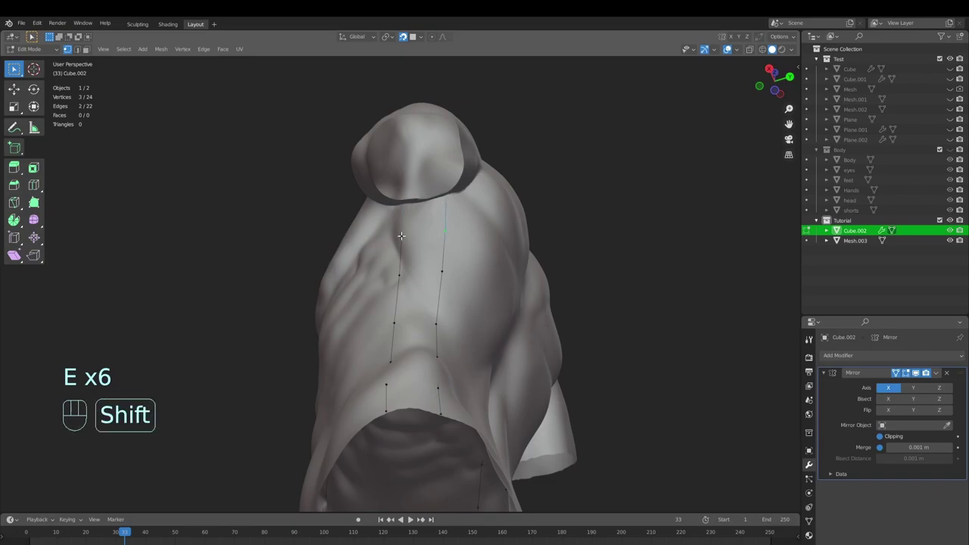
pyautogui.press('f')
pyautogui.moveTo(483, 336); pyautogui.dragTo(409, 231, button='middle')
pyautogui.hotkey('alt', 'a')
pyautogui.hotkey('alt', 'a')
# Step: Extrude vertices forward from the upper part of the side strip below the armpit and join them with a face
pyautogui.moveTo(416, 371); pyautogui.dragTo(456, 438, button='middle')
pyautogui.keyDown('ctrl'); pyautogui.moveTo(456, 438); pyautogui.dragTo(426, 340, button='middle'); pyautogui.keyUp('ctrl')
pyautogui.click(459, 321)
pyautogui.press('e')
pyautogui.click(447, 291)
pyautogui.keyDown('shift'); pyautogui.moveTo(426, 339); pyautogui.dragTo(444, 332, button='middle'); pyautogui.keyUp('shift')
pyautogui.click(461, 327)
pyautogui.press('e')
pyautogui.click(434, 315)
pyautogui.click(461, 325)
pyautogui.keyDown('shift'); pyautogui.click(467, 281); pyautogui.keyUp('shift')
# Step: Adjust the forward vertex below the armpit and extrude a front column of five vertices from it down to the hem
pyautogui.keyDown('ctrl'); pyautogui.moveTo(444, 332); pyautogui.dragTo(417, 324, button='middle'); pyautogui.keyUp('ctrl')
pyautogui.moveTo(443, 291); pyautogui.dragTo(411, 333, button='middle')
pyautogui.click(443, 267)
pyautogui.press('g')
pyautogui.click(443, 267)
pyautogui.press('e')
pyautogui.click(410, 297)
pyautogui.press('e')
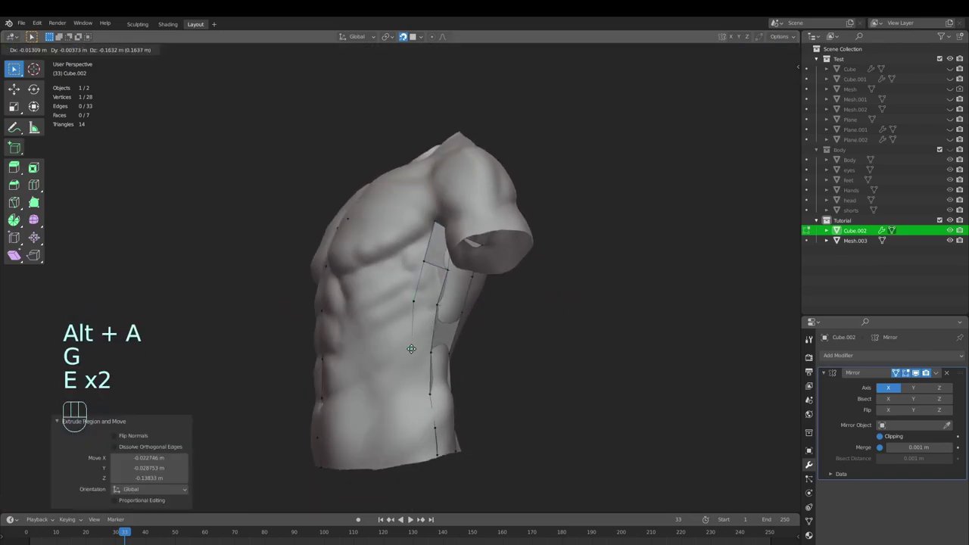
pyautogui.click(409, 354)
pyautogui.press('e')
pyautogui.click(408, 396)
pyautogui.press('e')
pyautogui.click(410, 434)
pyautogui.press('e')
pyautogui.click(412, 461)
# Step: Fill the gap between the new front column and the side strip with five faces down to the hem
pyautogui.moveTo(431, 296); pyautogui.dragTo(439, 278, button='middle')
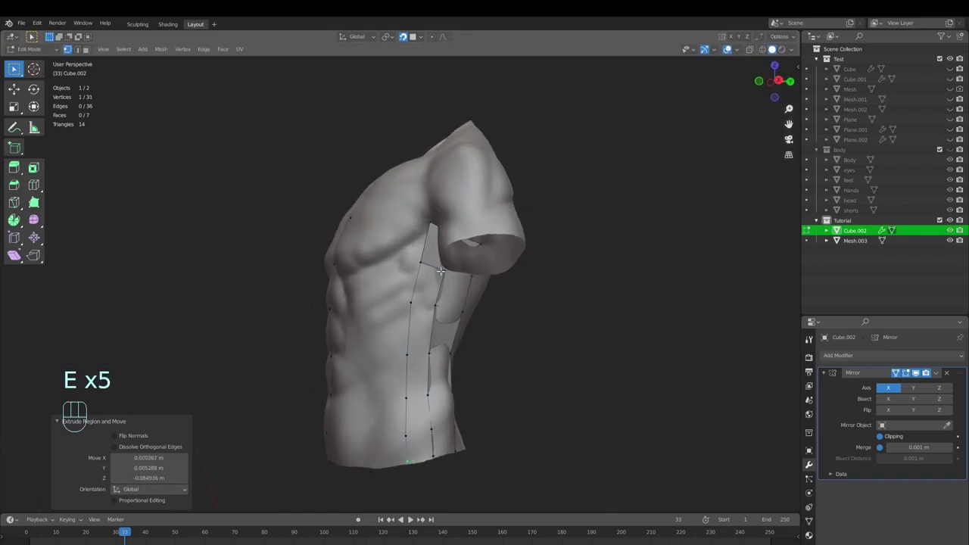
pyautogui.click(443, 273)
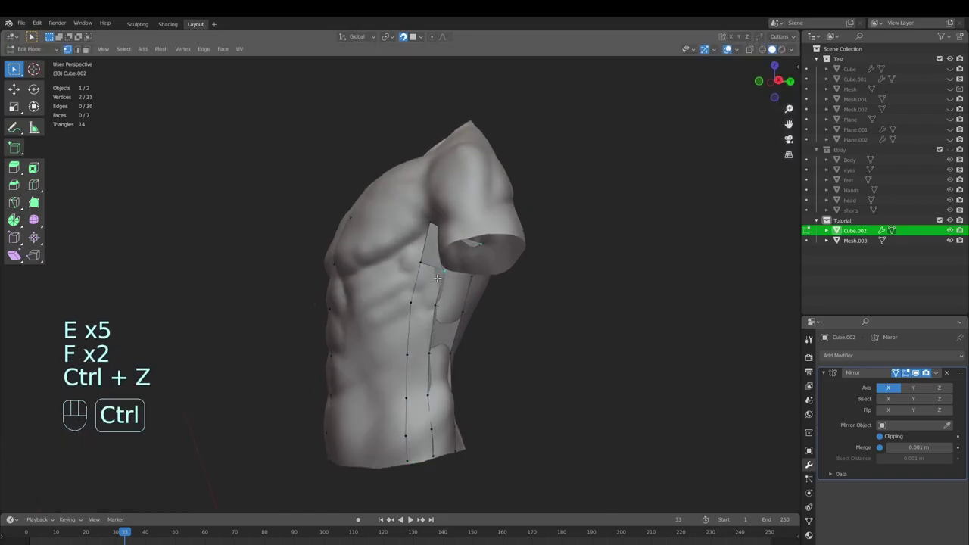
pyautogui.moveTo(438, 283); pyautogui.dragTo(446, 277, button='middle')
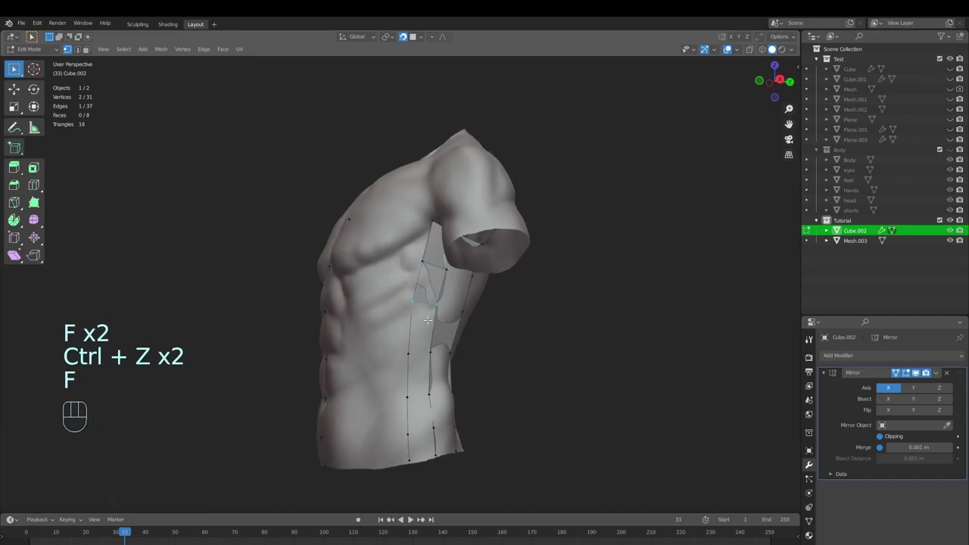
pyautogui.moveTo(428, 369); pyautogui.dragTo(421, 383, button='middle')
pyautogui.hotkey('alt', 'a')
# Step: Reposition the lower vertices of the front column to even out the spacing between waist and hem
pyautogui.click(408, 395)
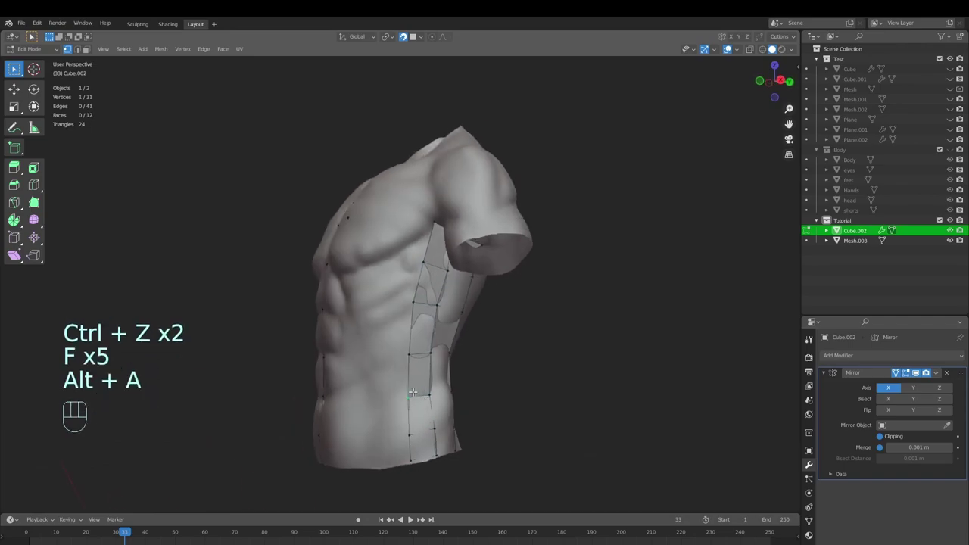
pyautogui.press('g')
pyautogui.click(409, 430)
pyautogui.press('g')
pyautogui.click(408, 413)
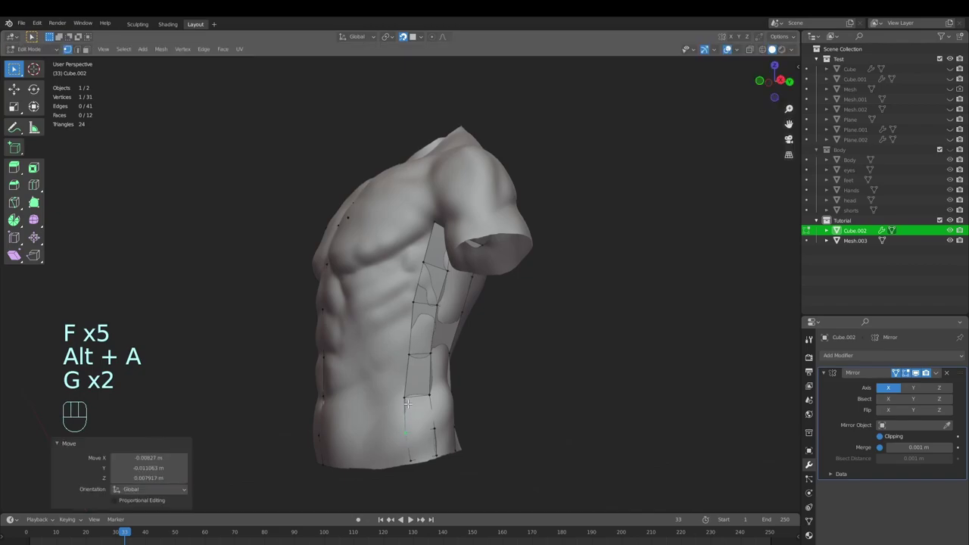
pyautogui.click(405, 359)
pyautogui.press('g')
pyautogui.click(405, 357)
pyautogui.click(405, 397)
pyautogui.press('g')
pyautogui.click(405, 391)
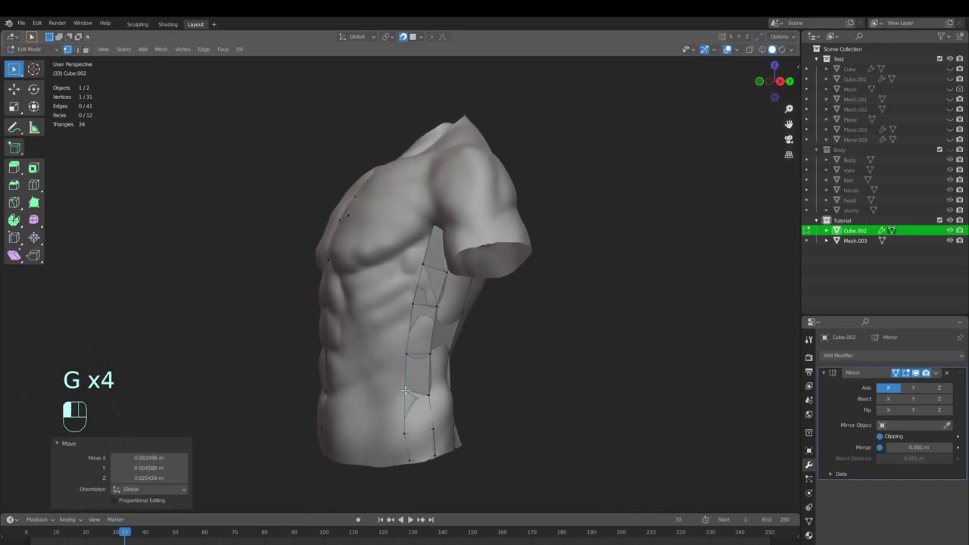
# Step: Even out the waist and rib-level vertices on the front column and the neighbouring side column
pyautogui.press('g')
pyautogui.click(429, 393)
pyautogui.moveTo(429, 393); pyautogui.dragTo(418, 306, button='middle')
pyautogui.press('g')
pyautogui.click(437, 389)
pyautogui.press('g')
pyautogui.click(412, 307)
pyautogui.press('g')
pyautogui.click(437, 307)
# Step: Extrude three vertices along the back hem from the rear side column to the centre line
pyautogui.scroll(-2, 437, 308)
pyautogui.hotkey('alt', 'a')
pyautogui.moveTo(371, 350); pyautogui.dragTo(411, 339, button='middle')
pyautogui.hotkey('alt', 'a')
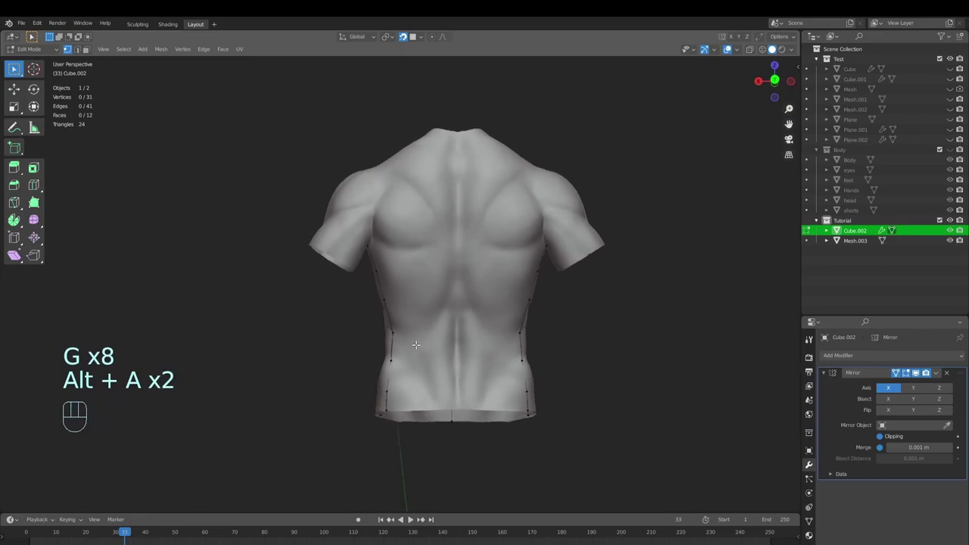
pyautogui.scroll(2, 429, 354)
pyautogui.keyDown('shift'); pyautogui.moveTo(396, 437); pyautogui.dragTo(415, 348, button='middle'); pyautogui.keyUp('shift')
pyautogui.click(409, 346)
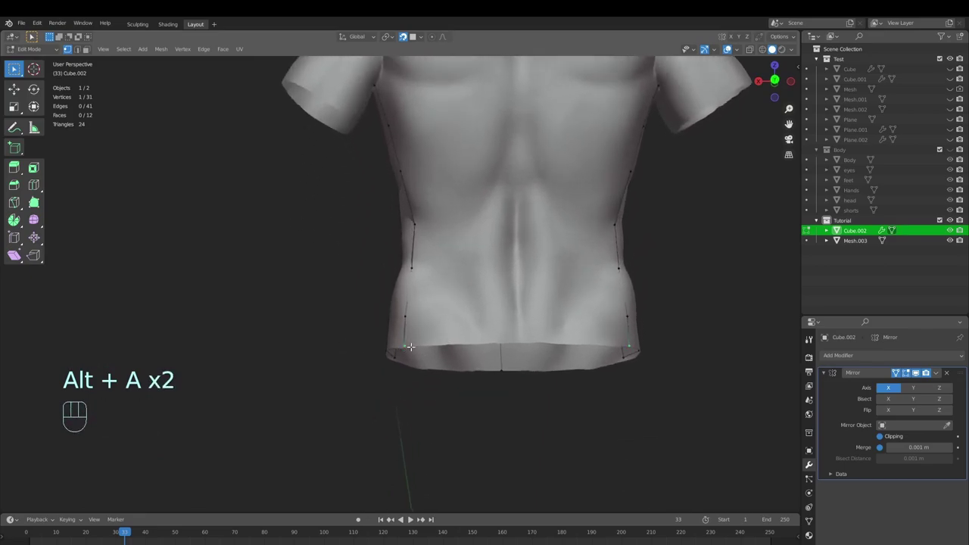
pyautogui.press('e')
pyautogui.click(445, 342)
pyautogui.press('e')
pyautogui.click(486, 342)
pyautogui.press('e')
pyautogui.click(521, 342)
# Step: Move the new back hem vertices so they are evenly spaced up to the centre line
pyautogui.press('g')
pyautogui.click(464, 343)
pyautogui.press('g')
pyautogui.click(470, 343)
# Step: Extrude a column of six vertices up the spine from the hem's centre vertex to shoulder-blade height
pyautogui.keyDown('shift'); pyautogui.moveTo(485, 341); pyautogui.dragTo(499, 399, button='middle'); pyautogui.keyUp('shift')
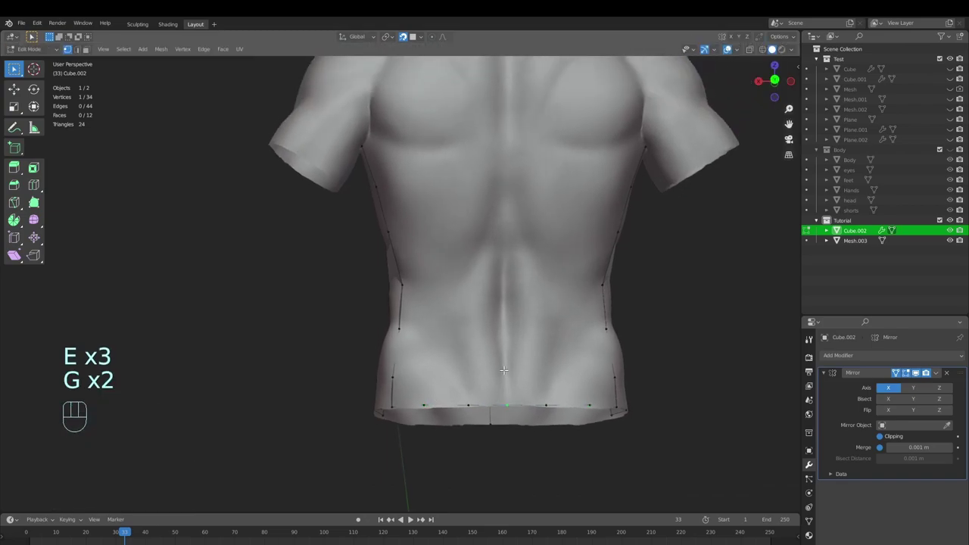
pyautogui.press('e')
pyautogui.click(505, 373)
pyautogui.press('e')
pyautogui.click(504, 325)
pyautogui.press('e')
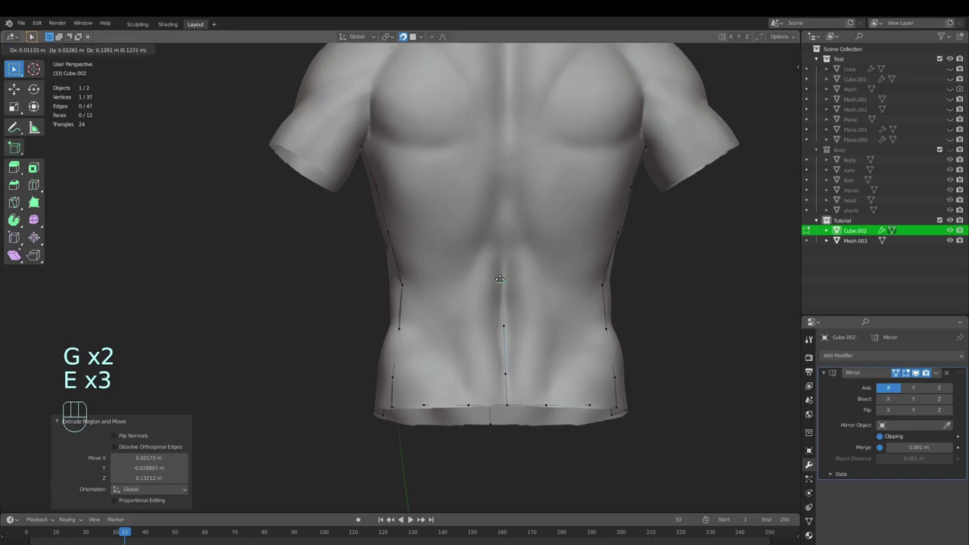
pyautogui.click(503, 280)
pyautogui.keyDown('shift'); pyautogui.moveTo(504, 279); pyautogui.dragTo(494, 340, button='middle'); pyautogui.keyUp('shift')
pyautogui.press('e')
pyautogui.click(494, 294)
pyautogui.press('e')
pyautogui.click(497, 242)
pyautogui.press('e')
pyautogui.click(499, 195)
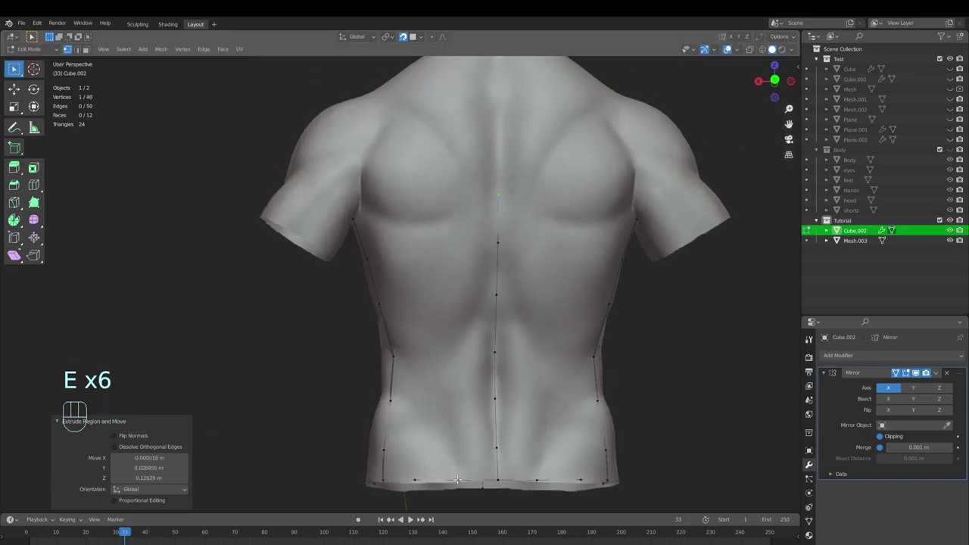
# Step: Extrude six vertices upward from the hem vertex beside the spine and fill the gap to the spine column with faces
pyautogui.click(457, 480)
pyautogui.press('e')
pyautogui.click(460, 450)
pyautogui.press('e')
pyautogui.click(462, 401)
pyautogui.press('e')
pyautogui.click(462, 352)
pyautogui.press('e')
pyautogui.click(461, 295)
pyautogui.press('e')
pyautogui.click(459, 244)
pyautogui.press('e')
pyautogui.click(456, 195)
pyautogui.click(459, 453)
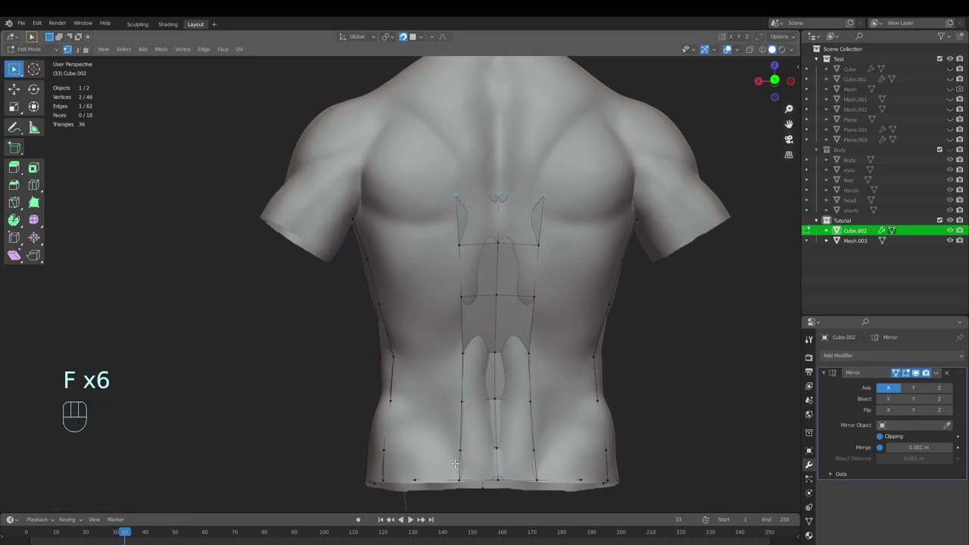
# Step: Extrude a third back column of five vertices up from the hem and fill the gaps on both sides with faces
pyautogui.click(416, 479)
pyautogui.moveTo(416, 478); pyautogui.dragTo(436, 455, button='middle')
pyautogui.press('e')
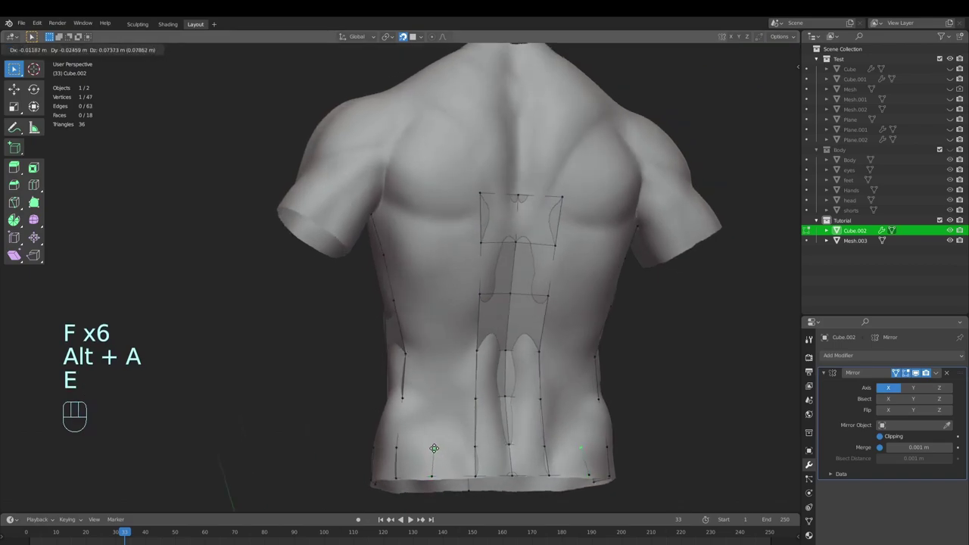
pyautogui.click(434, 448)
pyautogui.press('e')
pyautogui.click(437, 399)
pyautogui.press('e')
pyautogui.click(438, 352)
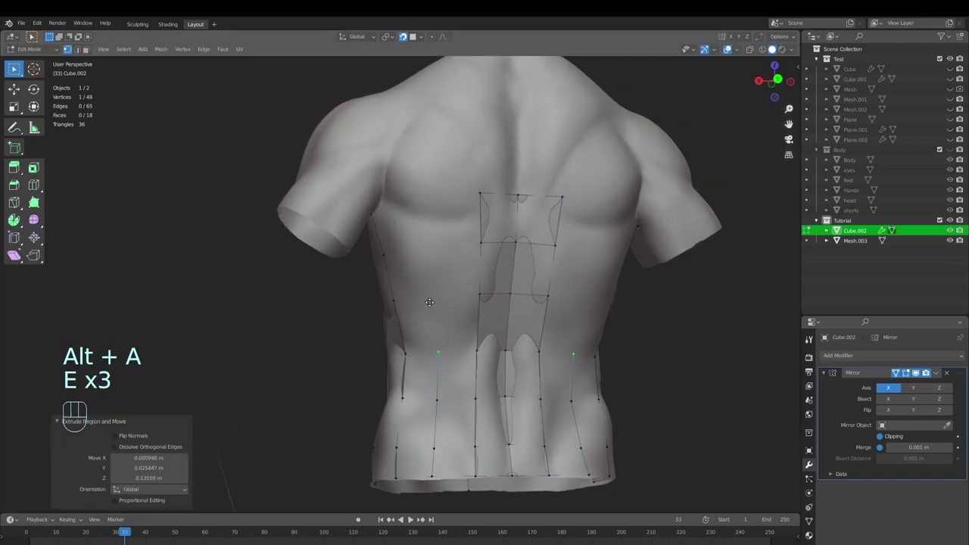
pyautogui.press('e')
pyautogui.click(435, 296)
pyautogui.press('e')
pyautogui.click(428, 247)
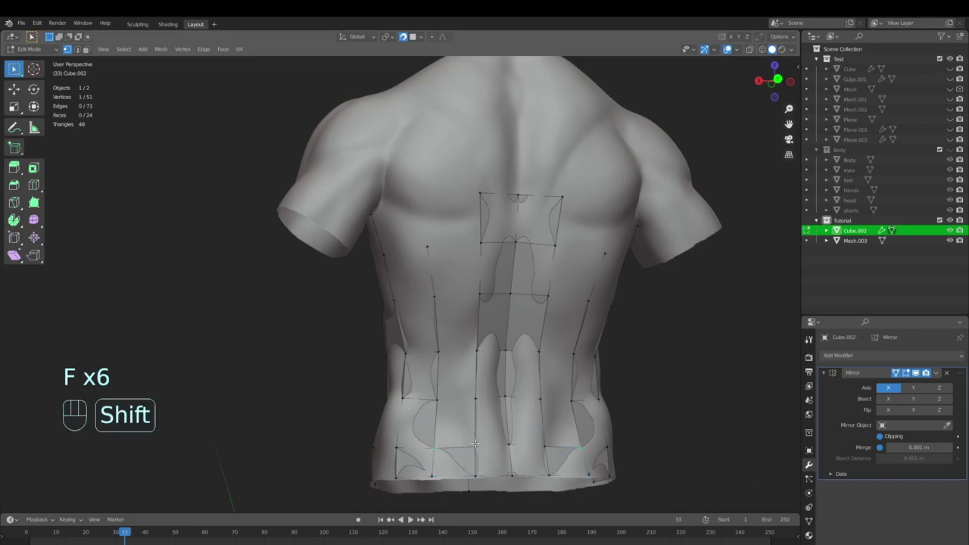
pyautogui.keyDown('shift'); pyautogui.moveTo(448, 280); pyautogui.dragTo(458, 407, button='middle'); pyautogui.keyUp('shift')
pyautogui.hotkey('alt', 'a')
pyautogui.moveTo(450, 366); pyautogui.dragTo(492, 341, button='middle')
pyautogui.click(455, 353)
pyautogui.press('e')
pyautogui.click(452, 303)
pyautogui.press('f')
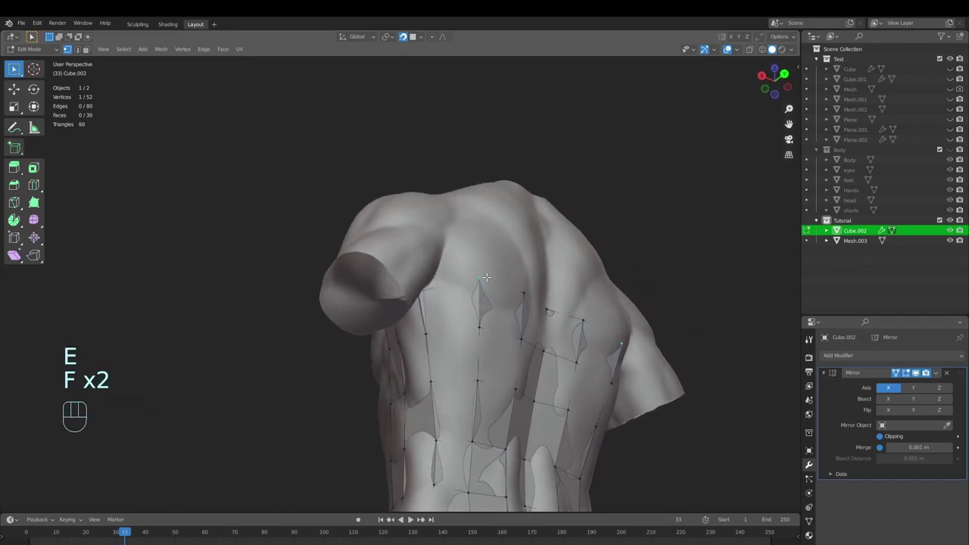
pyautogui.moveTo(500, 296); pyautogui.dragTo(448, 294, button='middle')
pyautogui.press('x')
pyautogui.click(444, 290)
# Step: Extrude two vertices upward from the rear armpit vertex along the back of the sleeve joint
pyautogui.moveTo(386, 311)
pyautogui.mouseDown(button='middle')
pyautogui.moveTo(454, 343)
pyautogui.moveTo(415, 302)
pyautogui.moveTo(408, 275)
pyautogui.moveTo(400, 297)
pyautogui.moveTo(392, 294)
pyautogui.mouseUp(button='middle')
pyautogui.click(426, 329)
pyautogui.press('e')
pyautogui.click(409, 270)
pyautogui.press('g')
pyautogui.click(398, 281)
pyautogui.press('e')
pyautogui.click(392, 243)
# Step: Reposition the vertices around the armpit so they follow the join between sleeve and torso
pyautogui.moveTo(393, 242); pyautogui.dragTo(422, 345, button='middle')
pyautogui.press('g')
pyautogui.click(386, 292)
pyautogui.press('g')
pyautogui.click(356, 325)
pyautogui.press('g')
pyautogui.click(367, 303)
pyautogui.press('g')
pyautogui.click(403, 299)
# Step: Extrude one vertex from the side column just below the armpit and another upward from the top of the third back column
pyautogui.keyDown('ctrl'); pyautogui.moveTo(418, 299); pyautogui.dragTo(418, 331, button='middle'); pyautogui.keyUp('ctrl')
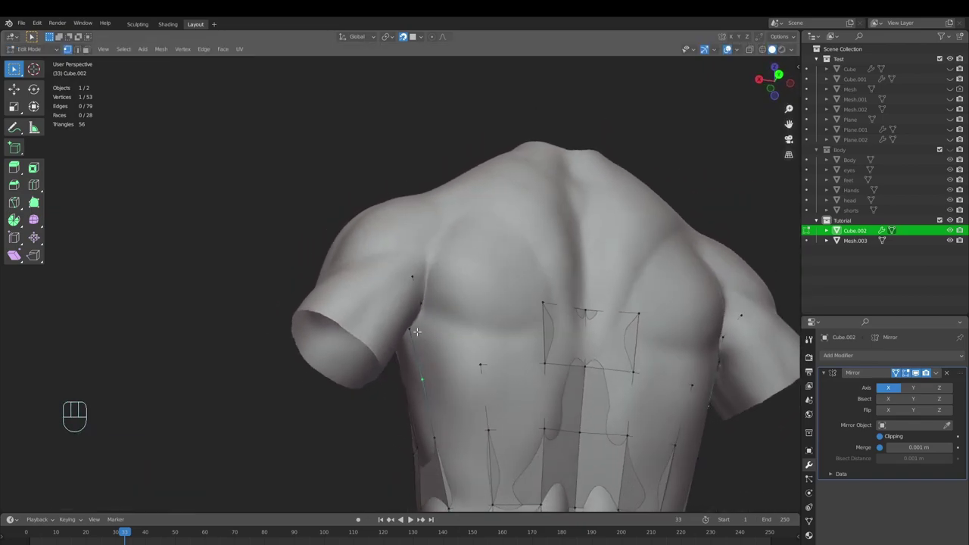
pyautogui.press('e')
pyautogui.click(429, 344)
pyautogui.click(428, 380)
pyautogui.click(471, 367)
pyautogui.press('e')
pyautogui.click(475, 336)
pyautogui.click(473, 365)
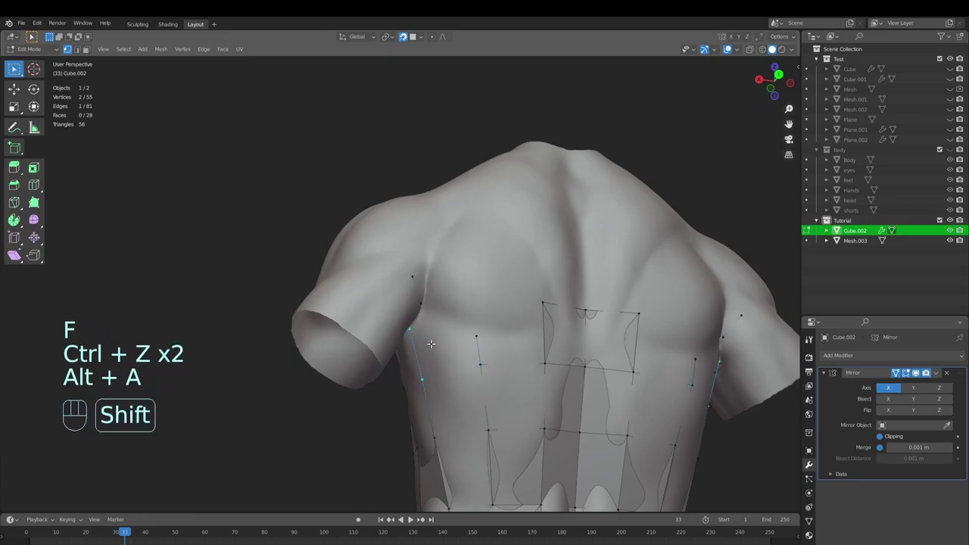
# Step: Build two faces behind the armpit by moving the new vertex up and extruding another one above it
pyautogui.click(434, 346)
pyautogui.press('g')
pyautogui.click(438, 331)
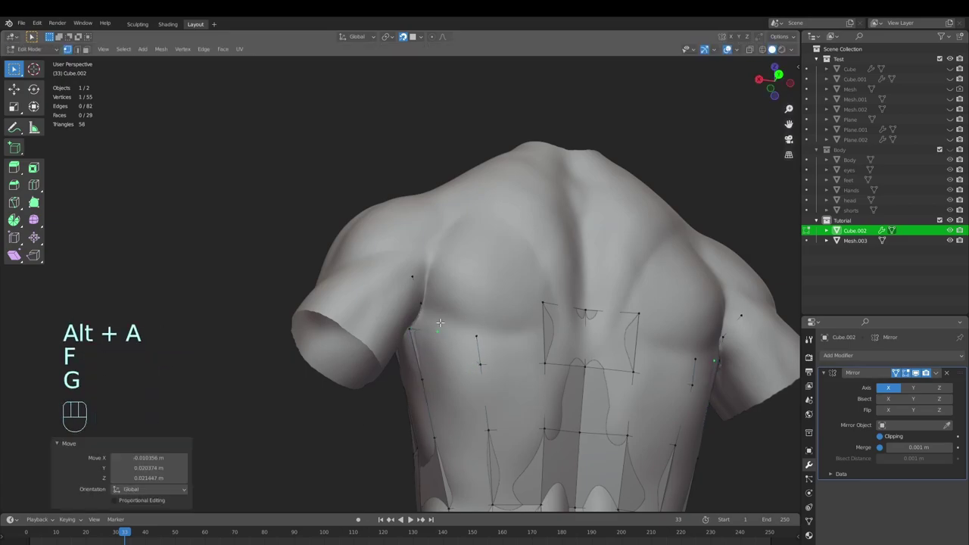
pyautogui.press('e')
pyautogui.click(445, 307)
pyautogui.click(437, 330)
pyautogui.press('f')
pyautogui.moveTo(407, 333); pyautogui.dragTo(485, 318, button='middle')
pyautogui.hotkey('alt', 'a')
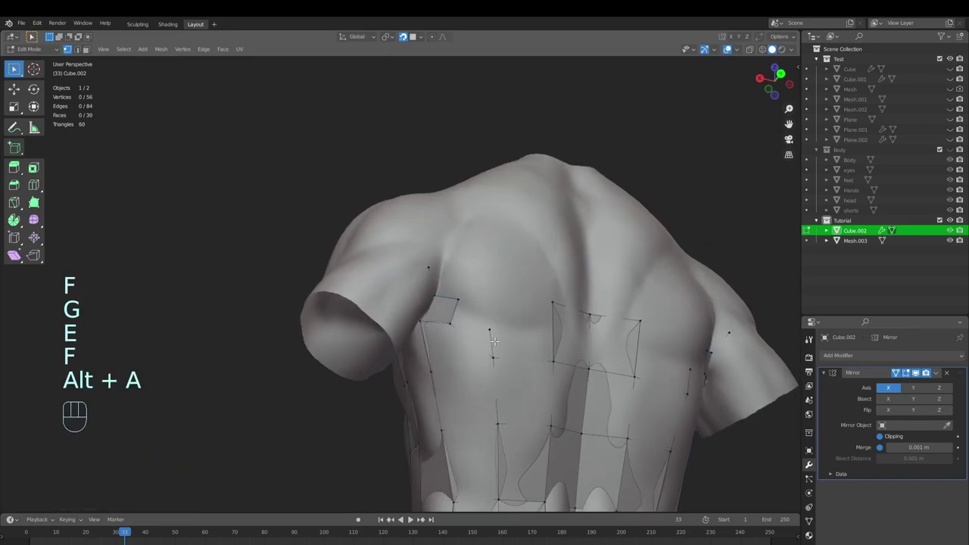
# Step: Reposition the top vertex of the third back column and fill the faces beside it
pyautogui.click(493, 315)
pyautogui.press('g')
pyautogui.click(498, 301)
pyautogui.moveTo(507, 355); pyautogui.dragTo(434, 373, button='middle')
pyautogui.press('f')
pyautogui.hotkey('alt', 'a')
# Step: Adjust the two upper vertices of the small face patch behind the armpit
pyautogui.click(439, 344)
pyautogui.press('g')
pyautogui.click(445, 343)
pyautogui.click(485, 343)
pyautogui.press('g')
pyautogui.click(479, 336)
pyautogui.scroll(-2, 509, 375)
pyautogui.moveTo(510, 376); pyautogui.dragTo(399, 337, button='middle')
pyautogui.hotkey('alt', 'a')
pyautogui.scroll(-2, 484, 376)
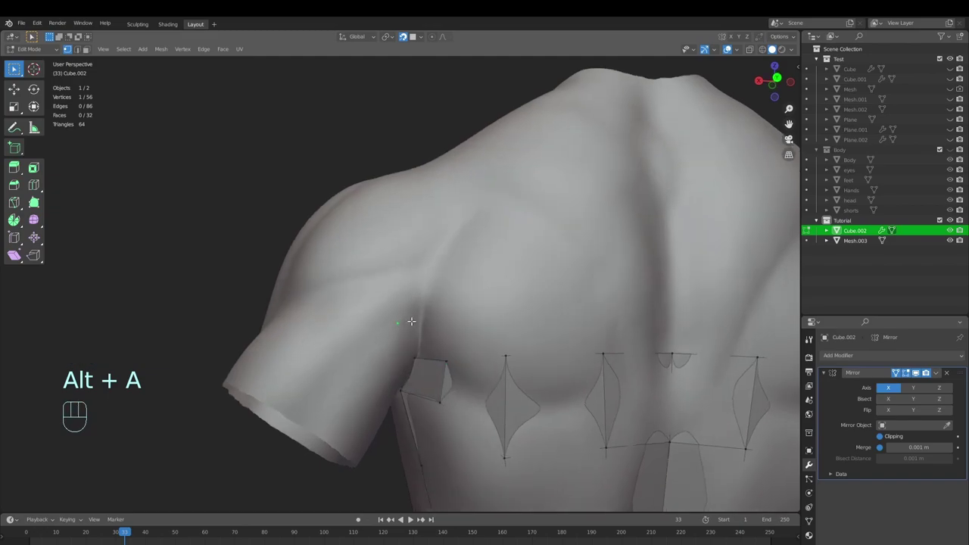
# Step: Move the loose vertex on the back of the sleeve inward onto the join between sleeve and torso
pyautogui.press('g')
pyautogui.click(413, 319)
pyautogui.press('g')
pyautogui.click(416, 317)
pyautogui.press('g')
pyautogui.click(421, 315)
# Step: Extrude a vertex above the armpit patch, fill the face there and adjust the new vertex
pyautogui.press('e')
pyautogui.click(417, 361)
pyautogui.press('f')
pyautogui.moveTo(417, 361); pyautogui.dragTo(444, 320, button='middle')
pyautogui.hotkey('alt', 'a')
pyautogui.press('g')
pyautogui.click(424, 320)
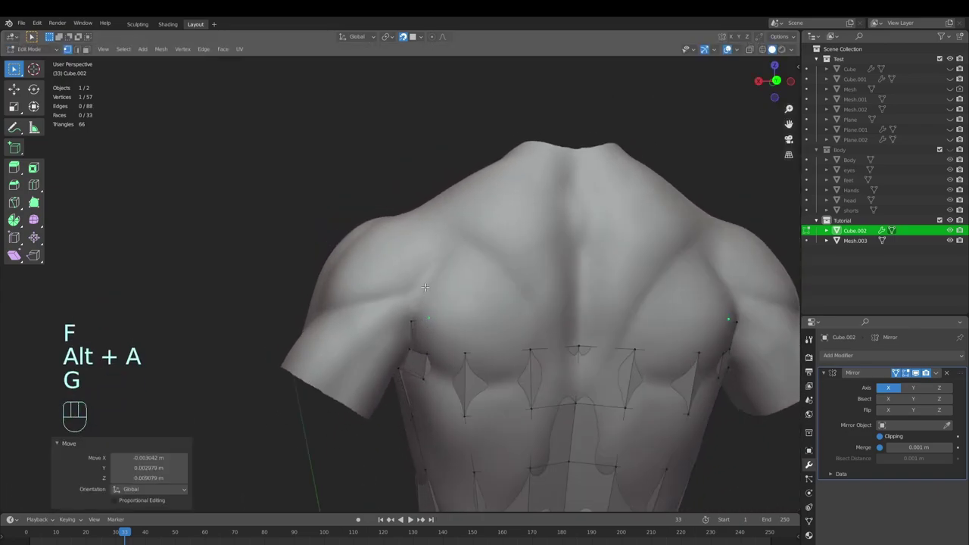
# Step: Extrude two vertices upward along the rear sleeve join, fill the face between them and refine its upper vertices
pyautogui.press('e')
pyautogui.click(429, 318)
pyautogui.press('e')
pyautogui.click(409, 322)
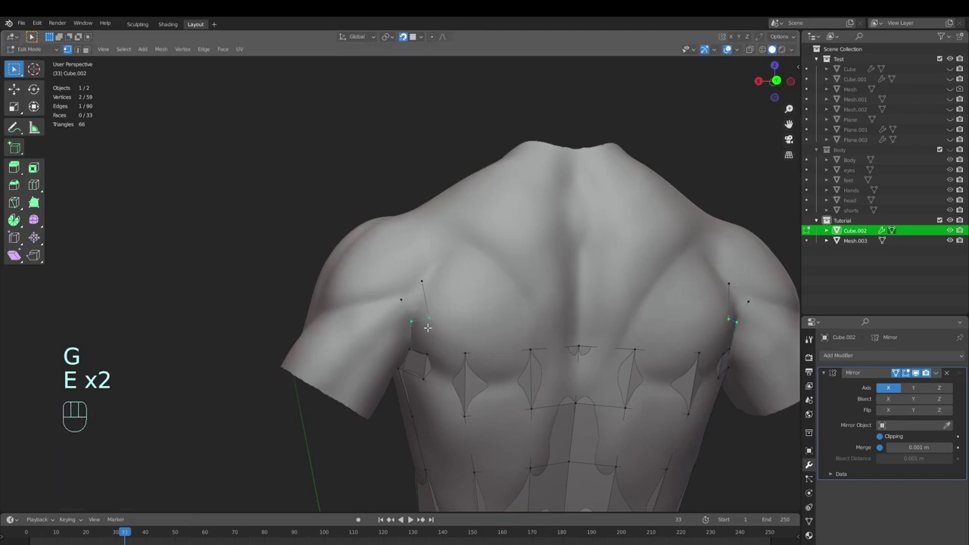
pyautogui.press('f')
pyautogui.moveTo(411, 324); pyautogui.dragTo(411, 316, button='middle')
pyautogui.press('g')
pyautogui.click(411, 316)
pyautogui.press('g')
pyautogui.click(412, 318)
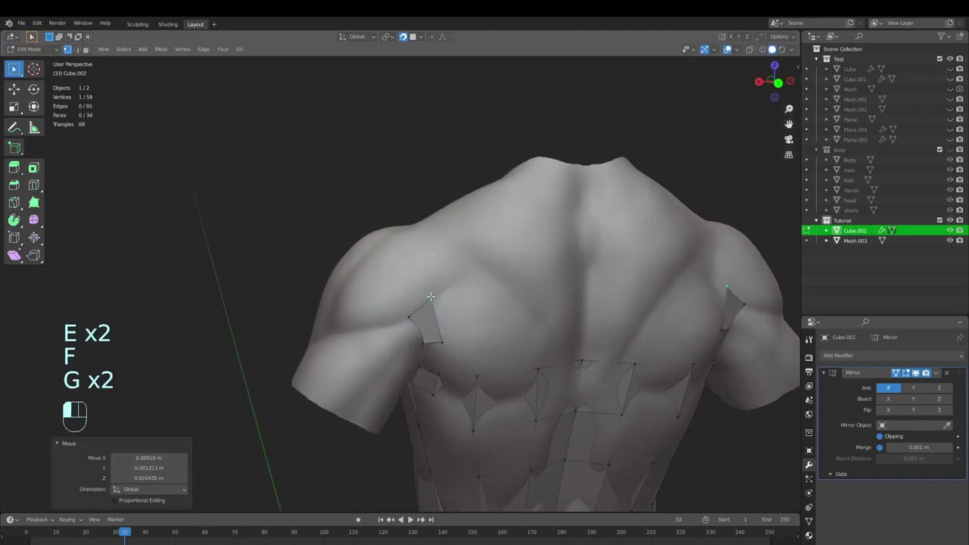
# Step: Nudge one vertex near the armpit slightly sideways to even out the side topology
pyautogui.scroll(-4, 431, 372)
pyautogui.hotkey('alt', 'a')
pyautogui.moveTo(410, 348)
pyautogui.mouseDown(button='middle')
pyautogui.moveTo(424, 381)
pyautogui.moveTo(428, 348)
pyautogui.mouseUp(button='middle')
pyautogui.moveTo(428, 348); pyautogui.dragTo(530, 337, button='middle')
pyautogui.keyDown('ctrl'); pyautogui.moveTo(424, 371); pyautogui.dragTo(445, 347, button='middle'); pyautogui.keyUp('ctrl')
pyautogui.click(410, 346)
pyautogui.press('g')
pyautogui.click(416, 346)
pyautogui.hotkey('alt', 'a')
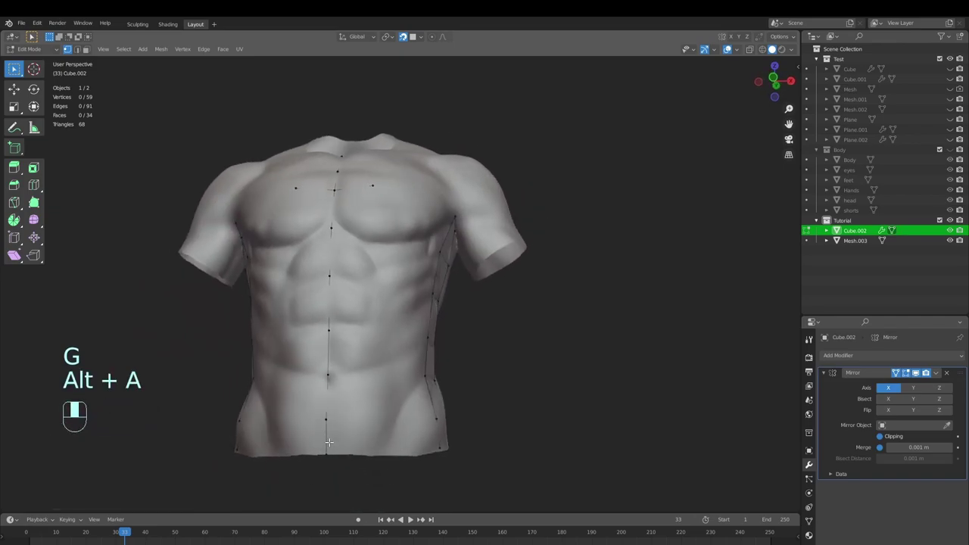
pyautogui.scroll(4, 348, 409)
pyautogui.click(320, 409)
pyautogui.press('e')
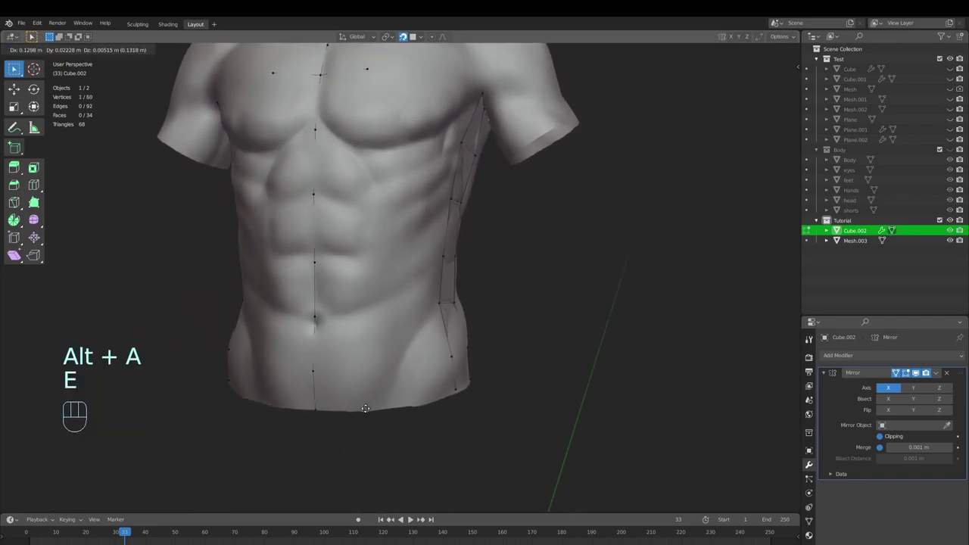
pyautogui.click(366, 410)
pyautogui.moveTo(367, 410); pyautogui.dragTo(380, 367, button='middle')
pyautogui.press('e')
pyautogui.click(379, 408)
pyautogui.click(361, 403)
pyautogui.moveTo(381, 367); pyautogui.dragTo(380, 353, button='middle')
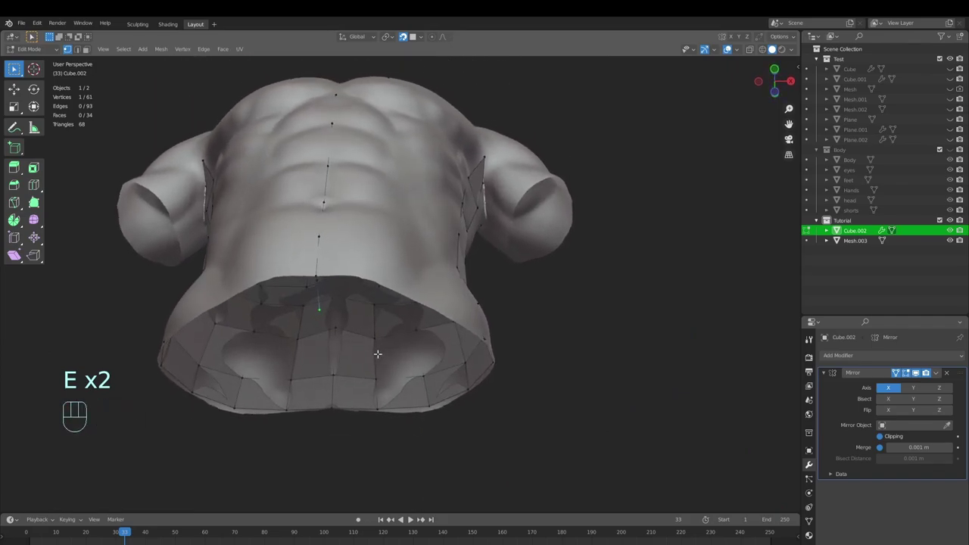
pyautogui.scroll(2, 332, 300)
pyautogui.press('x')
pyautogui.click(322, 296)
pyautogui.click(294, 277)
pyautogui.press('e')
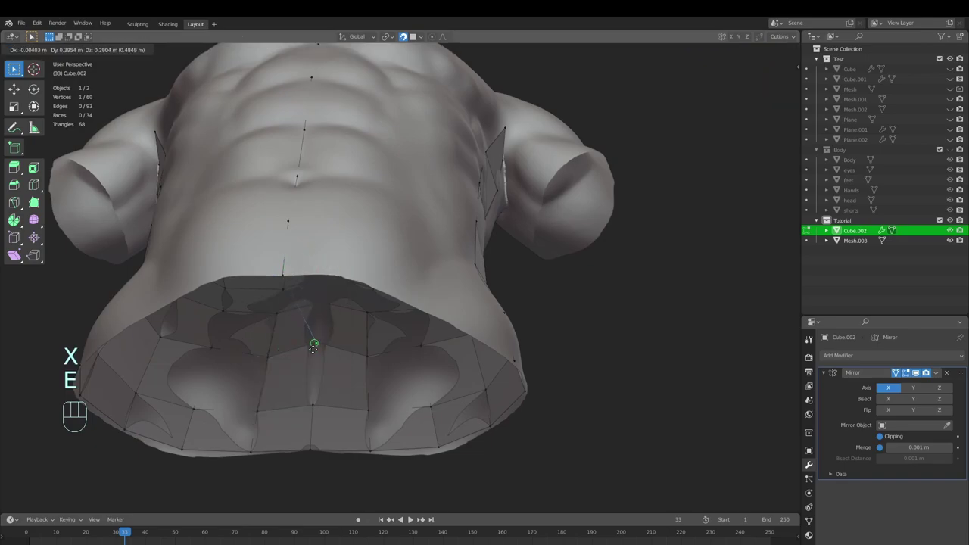
pyautogui.rightClick(308, 242)
pyautogui.press('x')
pyautogui.click(311, 240)
pyautogui.moveTo(293, 287); pyautogui.dragTo(296, 352, button='middle')
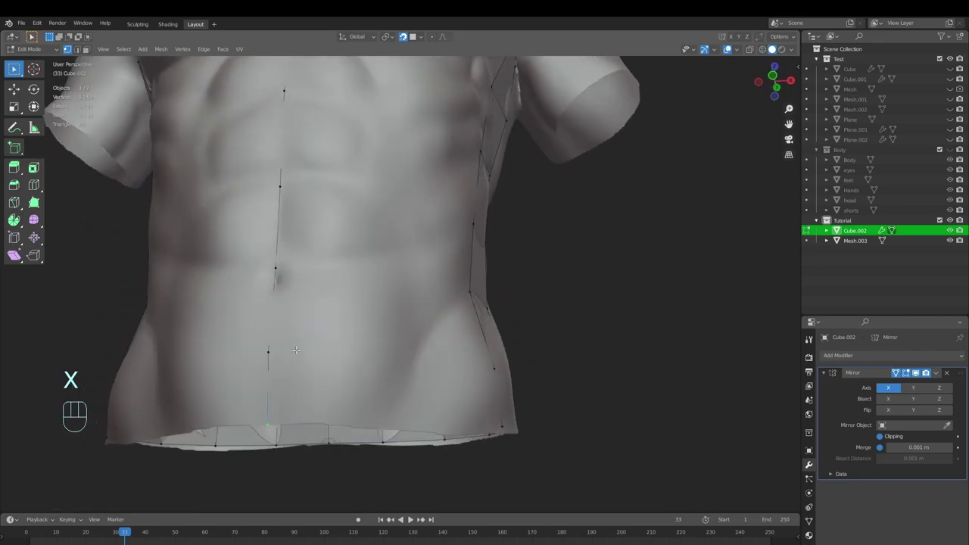
# Step: Extrude a vertex sideways from the bottom of the front centre line and place it on the hem
pyautogui.keyDown('shift'); pyautogui.moveTo(271, 425); pyautogui.dragTo(316, 401, button='middle'); pyautogui.keyUp('shift')
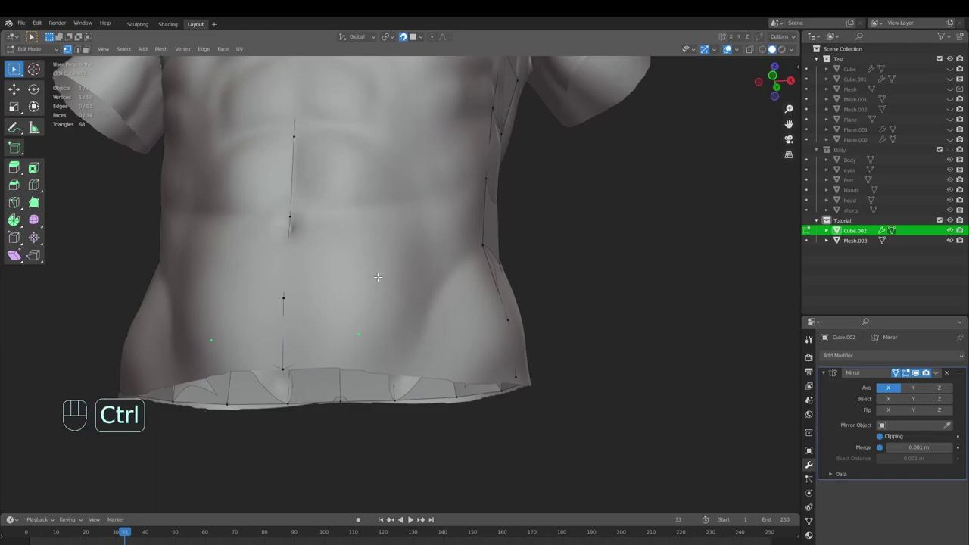
pyautogui.keyDown('ctrl'); pyautogui.rightClick(362, 338); pyautogui.keyUp('ctrl')
pyautogui.press('g')
pyautogui.click(352, 327)
pyautogui.press('g')
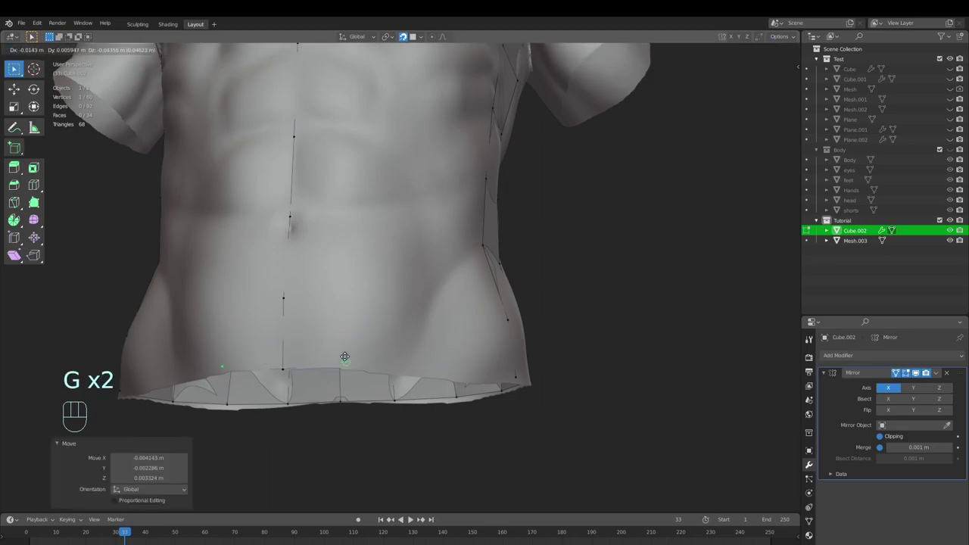
pyautogui.click(340, 368)
pyautogui.moveTo(340, 369); pyautogui.dragTo(307, 413, button='middle')
pyautogui.press('g')
pyautogui.click(306, 413)
# Step: Extrude two more vertices along the front hem and connect the last one to the side column
pyautogui.press('e')
pyautogui.click(365, 418)
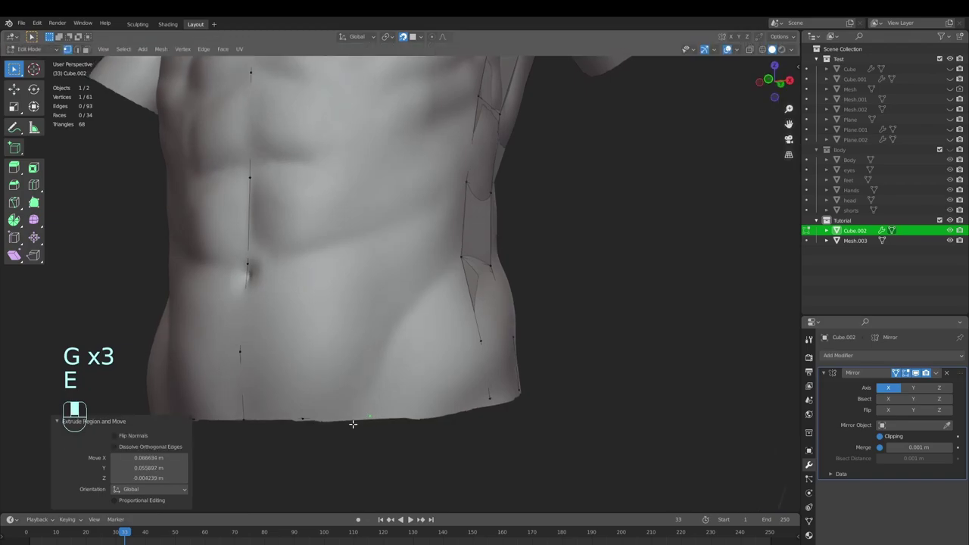
pyautogui.moveTo(365, 418); pyautogui.dragTo(388, 414, button='middle')
pyautogui.press('e')
pyautogui.click(392, 420)
pyautogui.press('f')
# Step: Reposition the front hem vertices so they are evenly spaced between the centre line and the side
pyautogui.moveTo(445, 405); pyautogui.dragTo(379, 440, button='middle')
pyautogui.hotkey('alt', 'a')
pyautogui.press('g')
pyautogui.click(394, 437)
pyautogui.press('g')
pyautogui.click(416, 434)
pyautogui.moveTo(443, 436); pyautogui.dragTo(413, 440, button='middle')
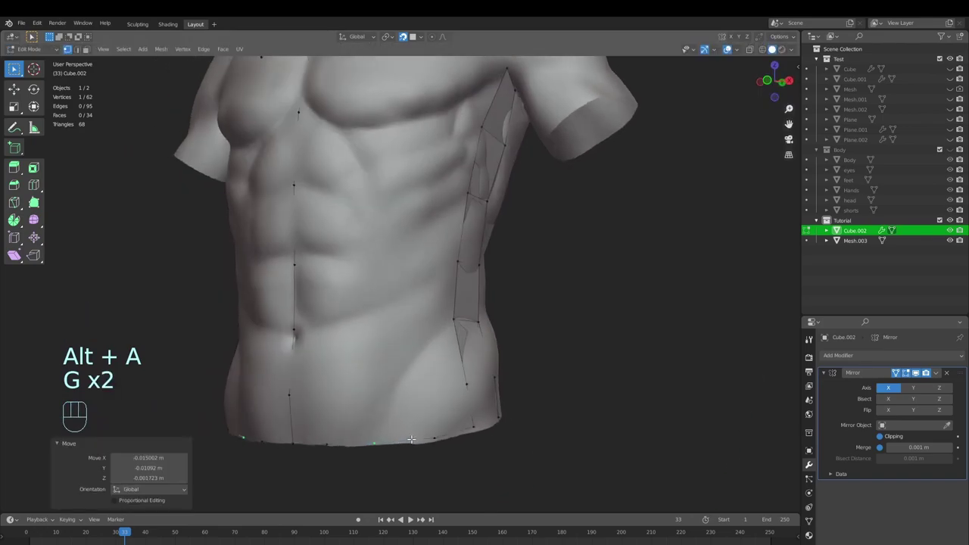
# Step: Extrude a column of five vertices up the abdomen from the hem vertex nearest the centre line
pyautogui.moveTo(341, 433); pyautogui.dragTo(372, 442, button='middle')
pyautogui.press('e')
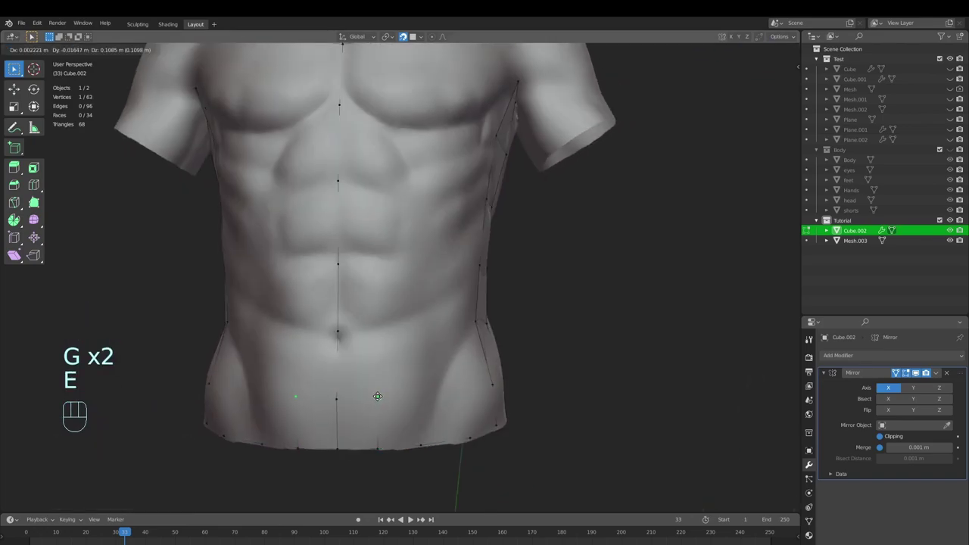
pyautogui.click(377, 397)
pyautogui.press('e')
pyautogui.click(377, 338)
pyautogui.keyDown('shift'); pyautogui.moveTo(376, 338); pyautogui.dragTo(386, 436, button='middle'); pyautogui.keyUp('shift')
pyautogui.press('e')
pyautogui.click(389, 354)
pyautogui.press('e')
pyautogui.click(389, 284)
pyautogui.keyDown('shift'); pyautogui.moveTo(390, 284); pyautogui.dragTo(390, 395, button='middle'); pyautogui.keyUp('shift')
pyautogui.press('e')
pyautogui.click(393, 313)
# Step: Fill the five faces between the front centre line and the adjacent column, and adjust the column's top vertex
pyautogui.keyDown('ctrl'); pyautogui.moveTo(393, 314); pyautogui.dragTo(387, 400, button='middle'); pyautogui.keyUp('ctrl')
pyautogui.click(372, 434)
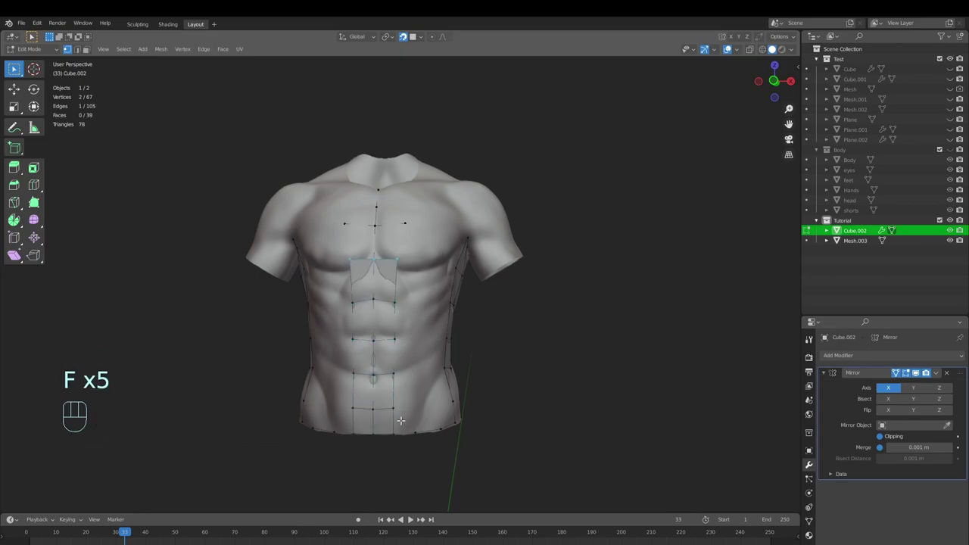
pyautogui.click(398, 259)
pyautogui.press('g')
pyautogui.click(398, 258)
# Step: Move the chest vertex closer to the centre line and fill the face between the chest row and the abdomen strip
pyautogui.click(404, 225)
pyautogui.press('g')
pyautogui.click(395, 226)
pyautogui.keyDown('shift'); pyautogui.click(374, 261); pyautogui.keyUp('shift')
pyautogui.press('f')
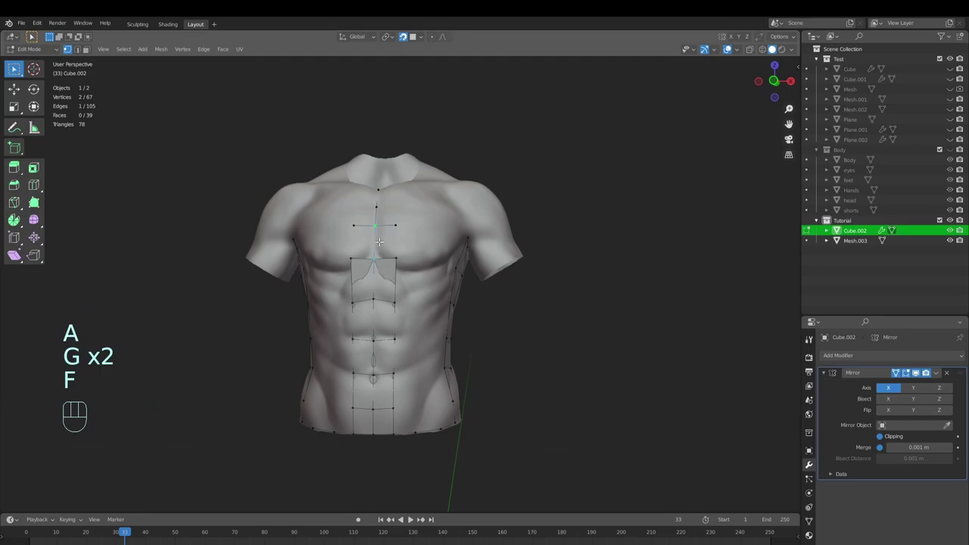
pyautogui.press('f')
pyautogui.moveTo(399, 244); pyautogui.dragTo(361, 293, button='middle')
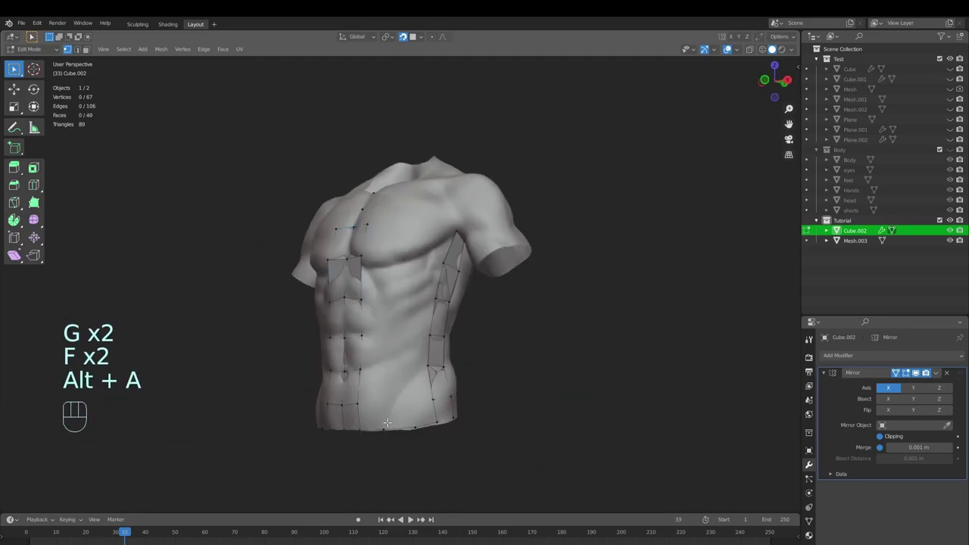
# Step: Extrude a column of five vertices up the front of the torso from the hem vertex nearest the side column
pyautogui.moveTo(388, 421); pyautogui.dragTo(400, 422, button='middle')
pyautogui.press('e')
pyautogui.click(405, 398)
pyautogui.press('e')
pyautogui.click(404, 363)
pyautogui.press('e')
pyautogui.click(404, 331)
pyautogui.press('e')
pyautogui.click(406, 295)
pyautogui.press('e')
pyautogui.click(414, 261)
# Step: Fill the five faces between the outer front column and the side column
pyautogui.click(423, 413)
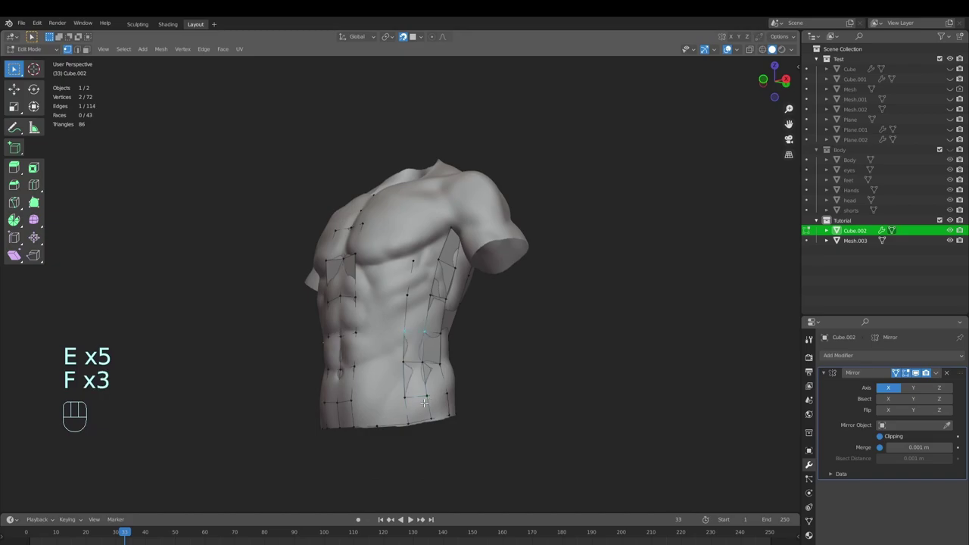
pyautogui.moveTo(406, 397); pyautogui.dragTo(400, 422, button='middle')
pyautogui.hotkey('alt', 'a')
# Step: Extrude a column of five vertices upward from the middle front hem vertex to just below the chest
pyautogui.press('e')
pyautogui.click(400, 387)
pyautogui.press('e')
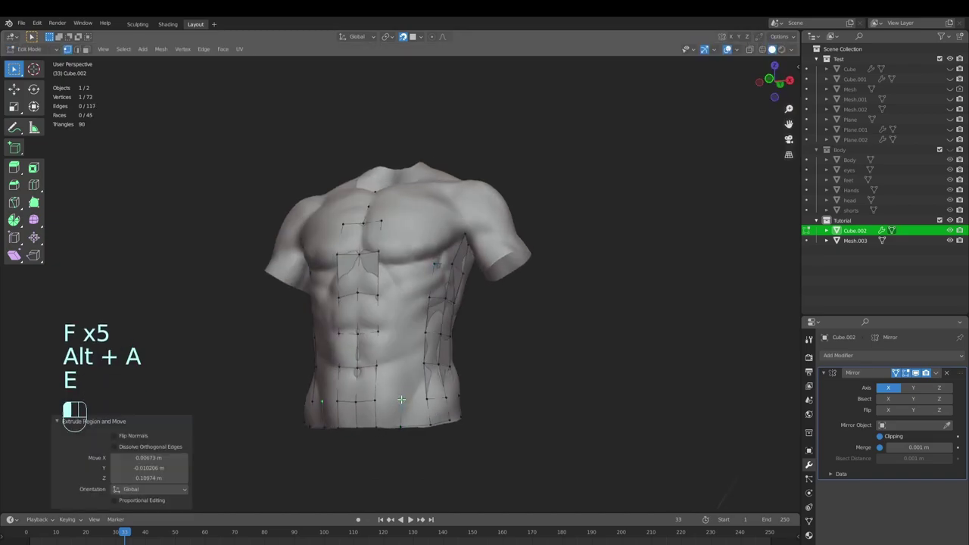
pyautogui.click(402, 365)
pyautogui.press('e')
pyautogui.click(402, 330)
pyautogui.press('e')
pyautogui.click(404, 297)
pyautogui.press('e')
pyautogui.click(406, 263)
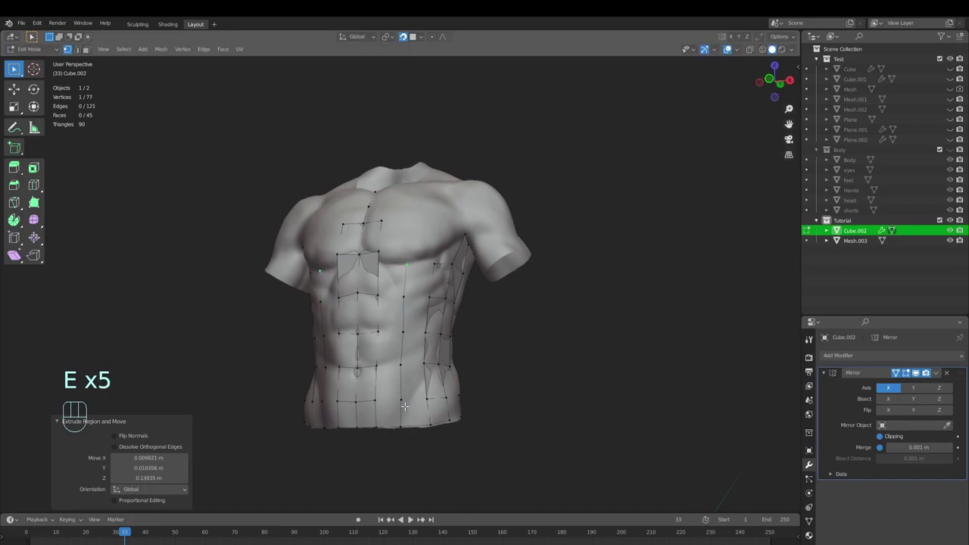
# Step: Fill the face strips on both sides of the middle front column and adjust the hem vertices
pyautogui.click(402, 426)
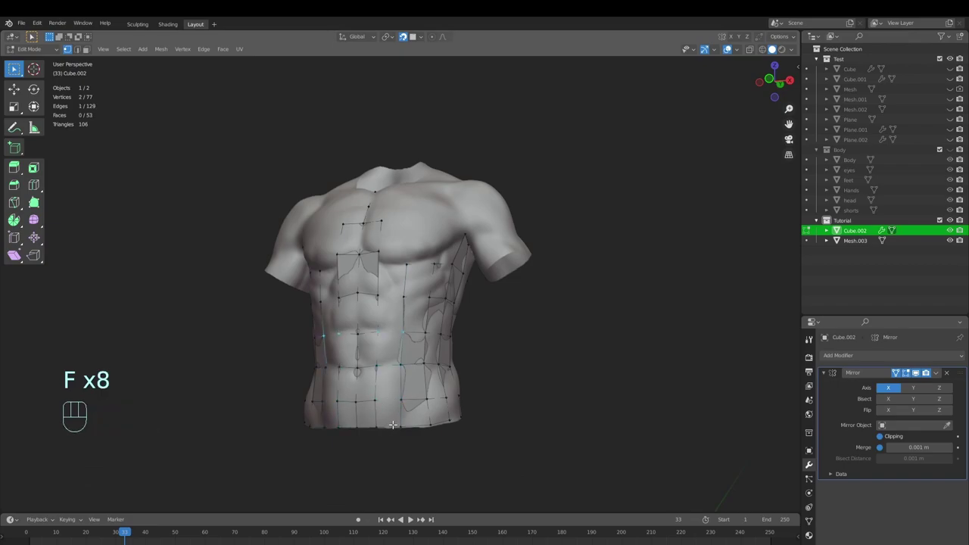
pyautogui.press('g')
pyautogui.click(403, 427)
pyautogui.moveTo(403, 426); pyautogui.dragTo(404, 394, button='middle')
pyautogui.click(409, 426)
pyautogui.press('g')
pyautogui.click(409, 428)
pyautogui.press('g')
pyautogui.click(406, 425)
pyautogui.hotkey('alt', 'a')
# Step: Extrude a column of four vertices up the centre of the upper back to the neckline
pyautogui.keyDown('shift'); pyautogui.moveTo(407, 325); pyautogui.dragTo(356, 378, button='middle'); pyautogui.keyUp('shift')
pyautogui.scroll(1, 409, 386)
pyautogui.press('a')
pyautogui.hotkey('alt', 'a')
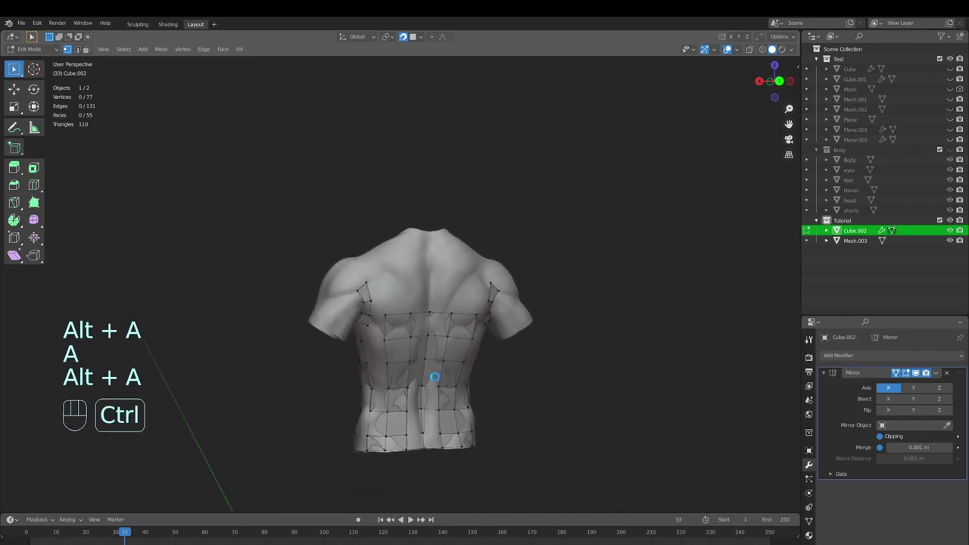
pyautogui.moveTo(405, 351)
pyautogui.mouseDown(button='middle')
pyautogui.moveTo(396, 398)
pyautogui.moveTo(405, 349)
pyautogui.mouseUp(button='middle')
pyautogui.moveTo(405, 350); pyautogui.dragTo(420, 369, button='middle')
pyautogui.click(420, 369)
pyautogui.press('e')
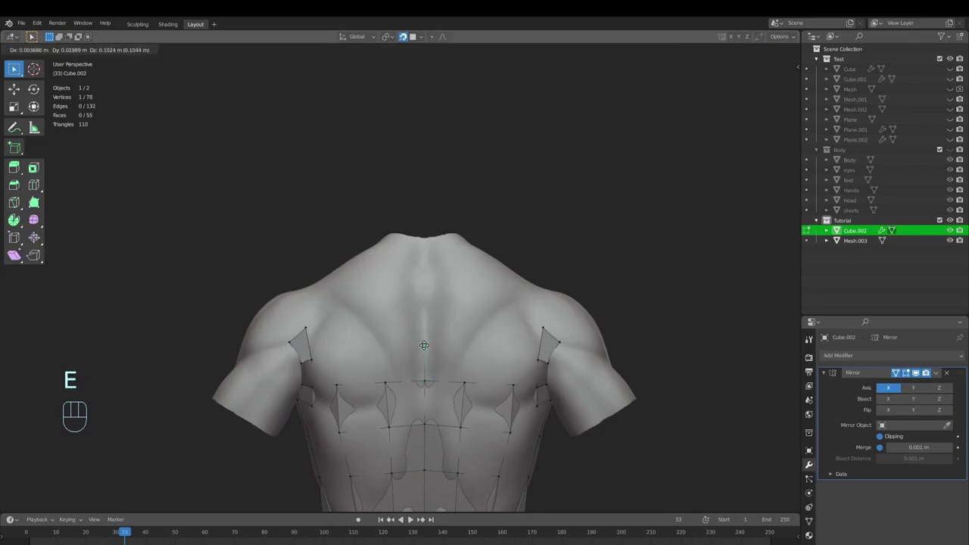
pyautogui.click(422, 326)
pyautogui.press('e')
pyautogui.click(424, 308)
pyautogui.press('e')
pyautogui.click(425, 268)
pyautogui.moveTo(426, 287); pyautogui.dragTo(422, 353, button='middle')
pyautogui.press('e')
pyautogui.click(417, 275)
pyautogui.moveTo(422, 353); pyautogui.dragTo(424, 325, button='middle')
# Step: Extrude a second column of four vertices up the back beside the centre column, ending at the neckline
pyautogui.click(388, 441)
pyautogui.press('e')
pyautogui.click(387, 394)
pyautogui.press('e')
pyautogui.click(390, 344)
pyautogui.press('e')
pyautogui.click(393, 288)
pyautogui.press('e')
pyautogui.click(399, 244)
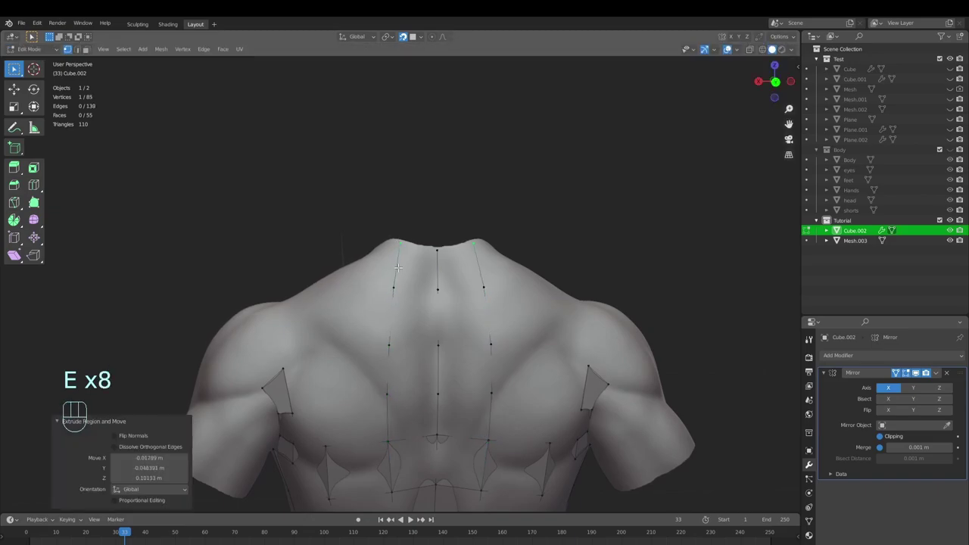
# Step: Fill the four faces between the centre back column and the column beside it
pyautogui.click(390, 446)
pyautogui.keyDown('shift'); pyautogui.click(435, 443); pyautogui.keyUp('shift')
pyautogui.hotkey('alt', 'a')
# Step: Extrude two vertices up the chest beside the centre line to the front neckline and fill the two faces between the columns
pyautogui.moveTo(405, 386); pyautogui.dragTo(407, 409, button='middle')
pyautogui.click(402, 458)
pyautogui.press('e')
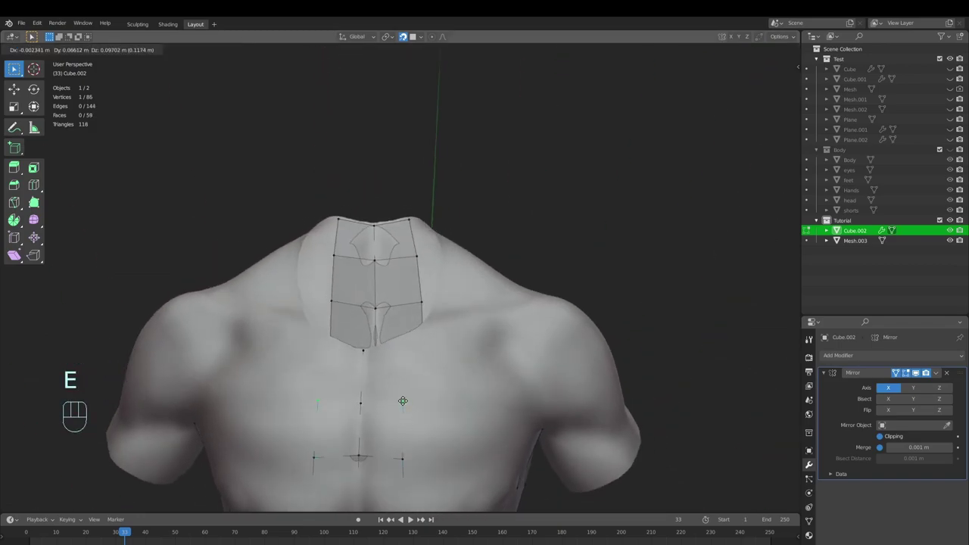
pyautogui.click(401, 399)
pyautogui.press('e')
pyautogui.click(396, 338)
pyautogui.click(399, 455)
pyautogui.keyDown('shift'); pyautogui.click(355, 457); pyautogui.keyUp('shift')
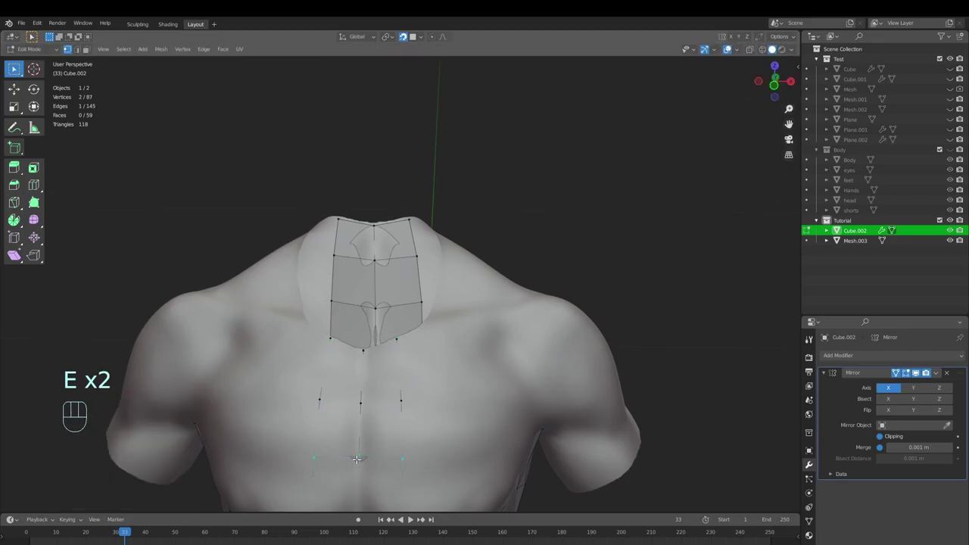
pyautogui.hotkey('alt', 'a')
# Step: Reposition two mesh vertices on the body surface and save the file
pyautogui.moveTo(390, 408)
pyautogui.keyDown('ctrl'); pyautogui.mouseDown(button='middle')
pyautogui.moveTo(398, 455)
pyautogui.moveTo(401, 409)
pyautogui.mouseUp(button='middle'); pyautogui.keyUp('ctrl')
pyautogui.moveTo(523, 415); pyautogui.dragTo(424, 373, button='middle')
pyautogui.keyDown('ctrl'); pyautogui.moveTo(405, 413); pyautogui.dragTo(439, 416, button='middle'); pyautogui.keyUp('ctrl')
pyautogui.click(419, 405)
pyautogui.press('g')
pyautogui.click(433, 388)
pyautogui.click(429, 406)
pyautogui.press('g')
pyautogui.click(441, 398)
pyautogui.moveTo(432, 409); pyautogui.dragTo(488, 410, button='middle')
pyautogui.hotkey('alt', 'a')
pyautogui.moveTo(481, 409); pyautogui.dragTo(422, 408, button='middle')
pyautogui.hotkey('ctrl', 's')
# Step: Add a loop cut across the chest faces just below the front neckline and adjust its centre vertex
pyautogui.moveTo(438, 353)
pyautogui.mouseDown(button='middle')
pyautogui.moveTo(407, 391)
pyautogui.moveTo(394, 386)
pyautogui.moveTo(487, 308)
pyautogui.moveTo(428, 336)
pyautogui.mouseUp(button='middle')
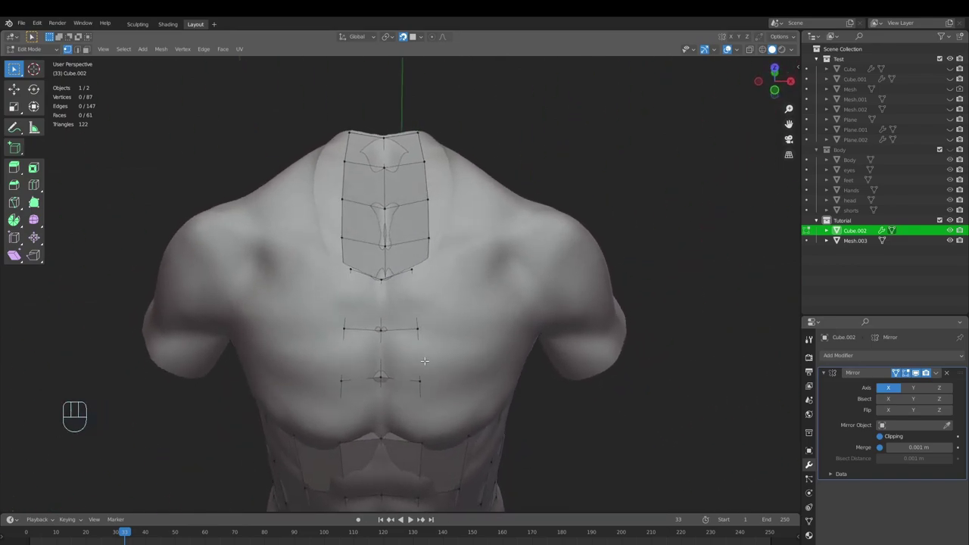
pyautogui.click(411, 282)
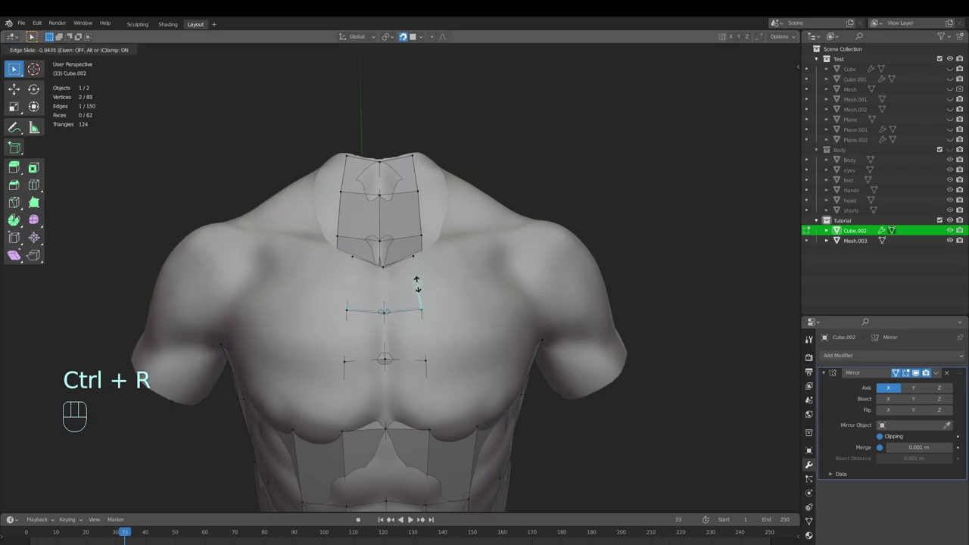
pyautogui.click(417, 282)
pyautogui.moveTo(416, 283); pyautogui.dragTo(409, 310, button='middle')
pyautogui.click(385, 309)
pyautogui.press('g')
pyautogui.click(385, 309)
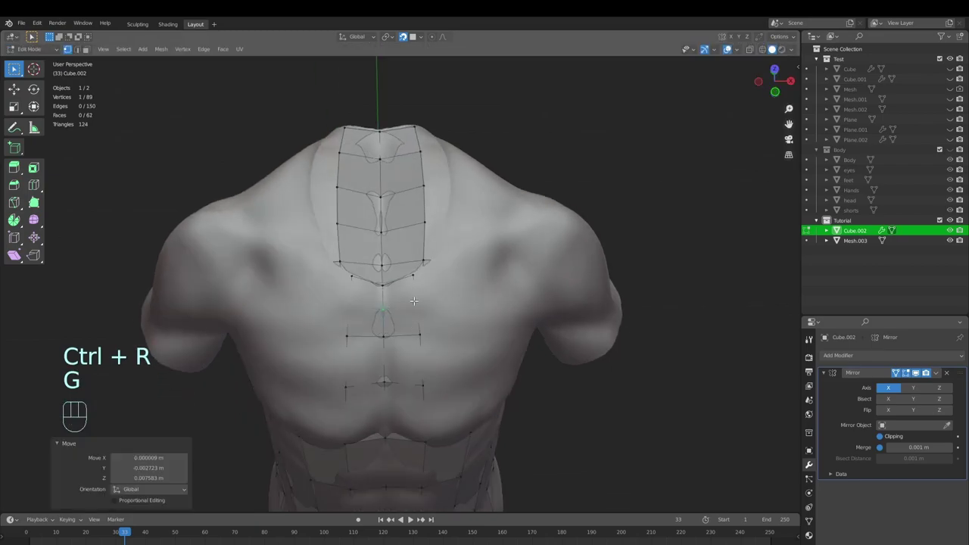
pyautogui.click(418, 297)
pyautogui.press('g')
pyautogui.click(418, 298)
pyautogui.press('g')
pyautogui.click(423, 297)
pyautogui.moveTo(423, 297); pyautogui.dragTo(402, 340, button='middle')
pyautogui.hotkey('ctrl', 'z')
pyautogui.hotkey('ctrl', 'z')
# Step: Reposition the vertices beside the centre line at the front neckline
pyautogui.press('g')
pyautogui.click(446, 355)
pyautogui.press('g')
pyautogui.click(386, 341)
# Step: Extrude two vertices outward along the front neckline from the upper chest edge and fill the face between them
pyautogui.press('e')
pyautogui.click(431, 306)
pyautogui.press('g')
pyautogui.click(387, 335)
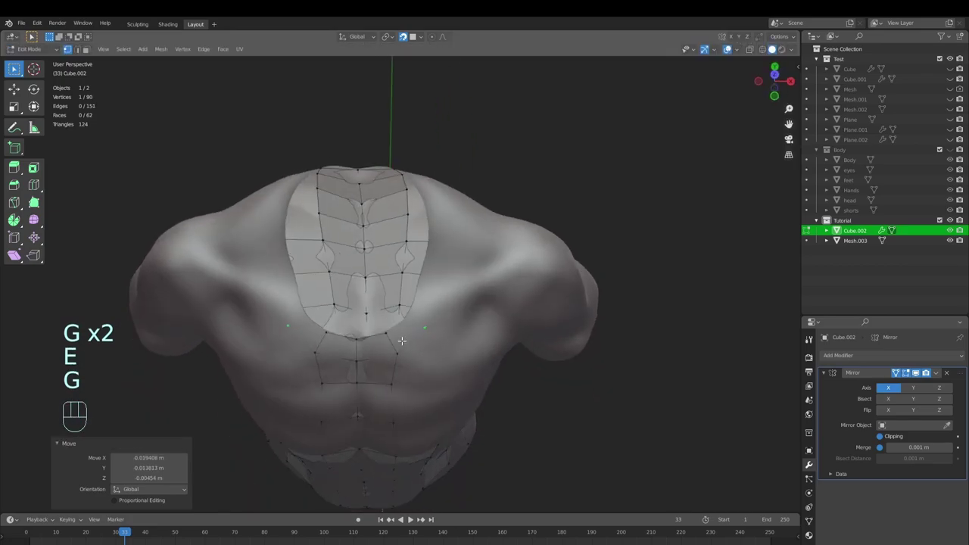
pyautogui.scroll(1, 382, 345)
pyautogui.click(383, 345)
pyautogui.press('e')
pyautogui.click(413, 321)
pyautogui.click(386, 346)
pyautogui.keyDown('shift'); pyautogui.click(406, 359); pyautogui.keyUp('shift')
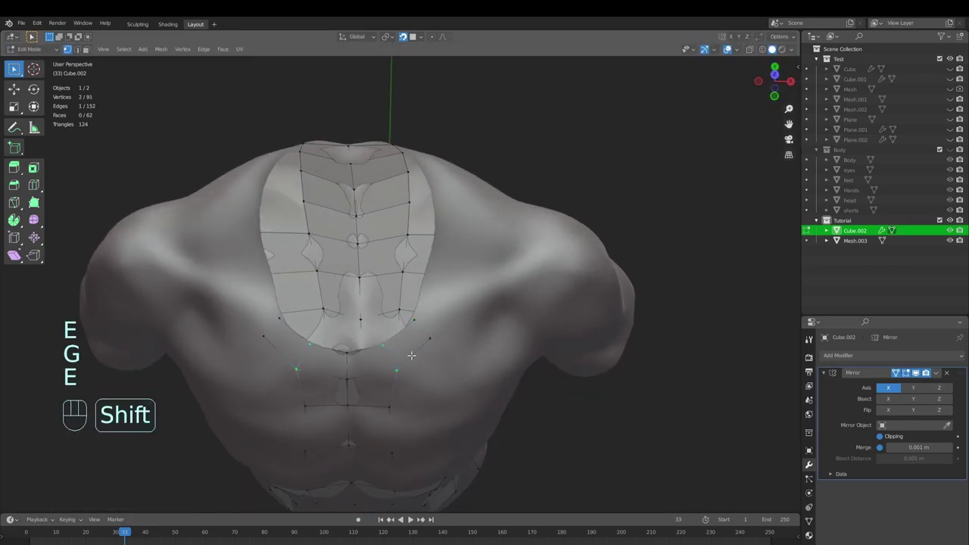
# Step: Extend the neckline strip toward the shoulder by extruding two more vertices, adjusting the neckline vertex and filling the face
pyautogui.moveTo(424, 336); pyautogui.dragTo(381, 387, button='middle')
pyautogui.click(390, 392)
pyautogui.press('e')
pyautogui.click(422, 356)
pyautogui.click(383, 374)
pyautogui.press('g')
pyautogui.click(379, 376)
pyautogui.press('e')
pyautogui.click(398, 340)
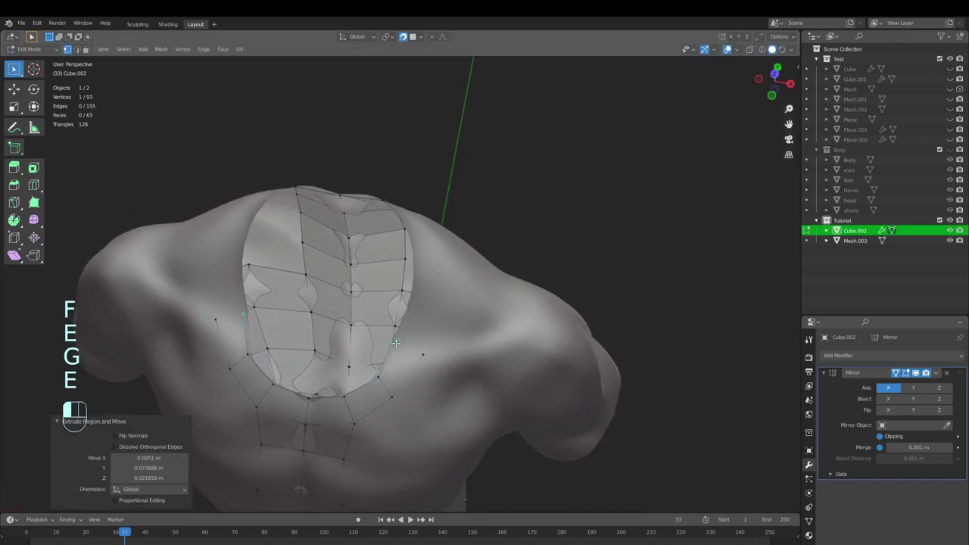
pyautogui.click(382, 378)
# Step: Extrude another vertex pair from the strip's end up the side of the neck and fill the face
pyautogui.press('e')
pyautogui.click(429, 322)
pyautogui.press('e')
pyautogui.click(411, 309)
pyautogui.moveTo(438, 326); pyautogui.dragTo(388, 383, button='middle')
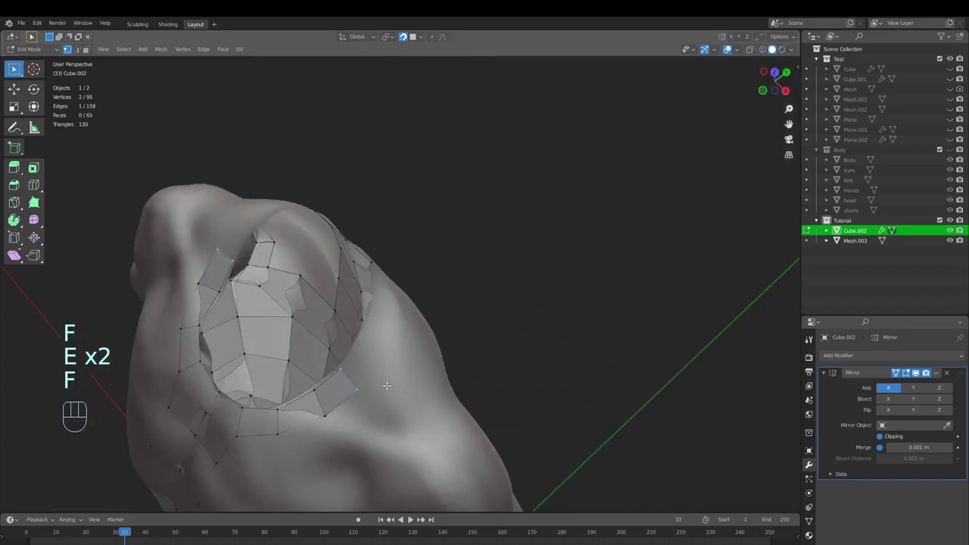
# Step: Extrude a further vertex pair over the top of the shoulder beside the neck opening and fill the face
pyautogui.press('e')
pyautogui.click(385, 350)
pyautogui.click(342, 370)
pyautogui.press('e')
pyautogui.click(371, 326)
# Step: Reposition the shoulder strip's vertices to space its faces evenly around the neck opening
pyautogui.click(342, 370)
pyautogui.press('g')
pyautogui.click(352, 359)
pyautogui.click(356, 389)
pyautogui.press('g')
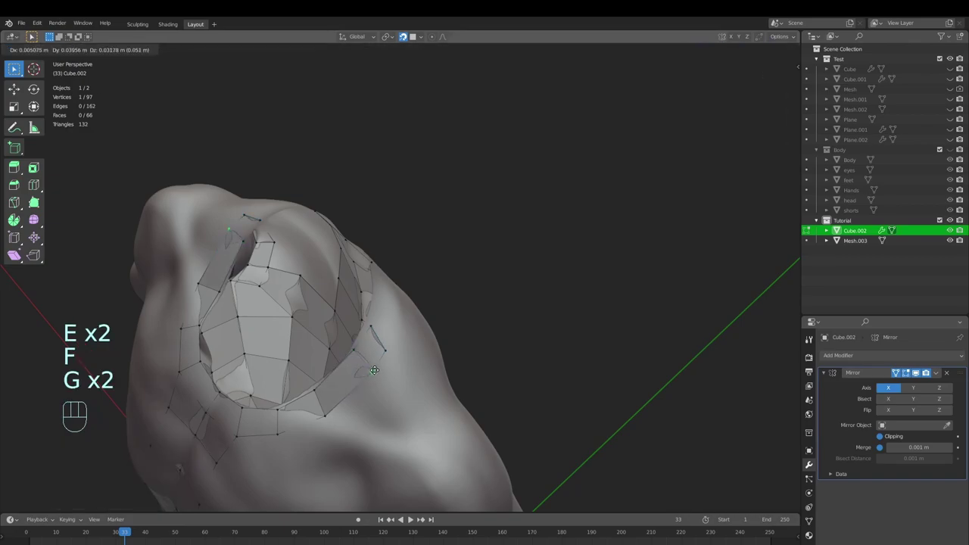
pyautogui.click(363, 381)
pyautogui.moveTo(370, 364); pyautogui.dragTo(359, 392, button='middle')
pyautogui.click(360, 333)
pyautogui.press('g')
pyautogui.click(365, 324)
pyautogui.press('g')
pyautogui.click(388, 323)
pyautogui.moveTo(374, 321); pyautogui.dragTo(414, 329, button='middle')
pyautogui.press('g')
pyautogui.click(371, 357)
pyautogui.press('g')
pyautogui.click(374, 354)
pyautogui.press('g')
pyautogui.click(387, 364)
pyautogui.press('g')
pyautogui.click(418, 397)
# Step: Adjust the strip's end vertex and fill the face joining the shoulder strip to the back neckline
pyautogui.click(364, 349)
pyautogui.press('g')
pyautogui.click(365, 332)
pyautogui.keyDown('shift'); pyautogui.click(344, 306); pyautogui.keyUp('shift')
pyautogui.press('f')
pyautogui.hotkey('alt', 'a')
# Step: Even out the vertices around the completed neckline loop and save the file
pyautogui.press('g')
pyautogui.click(406, 313)
pyautogui.press('g')
pyautogui.click(404, 334)
pyautogui.click(413, 346)
pyautogui.press('g')
pyautogui.click(412, 336)
pyautogui.press('g')
pyautogui.click(373, 336)
pyautogui.press('g')
pyautogui.click(375, 387)
pyautogui.click(372, 388)
pyautogui.press('g')
pyautogui.click(373, 382)
pyautogui.keyDown('ctrl'); pyautogui.moveTo(373, 385); pyautogui.dragTo(415, 385, button='middle'); pyautogui.keyUp('ctrl')
pyautogui.hotkey('alt', 'a')
pyautogui.hotkey('ctrl', 's')
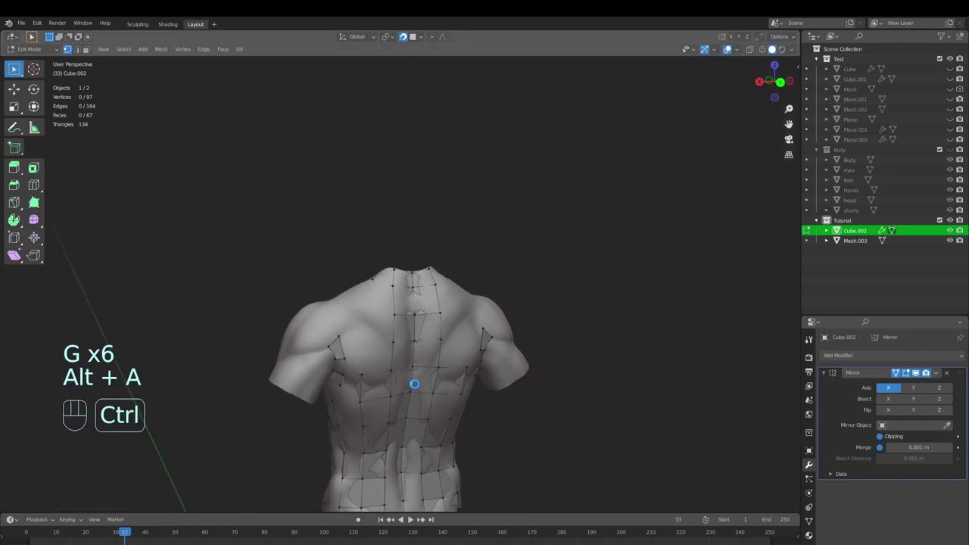
# Step: Extrude vertices down the upper back from the neckline and fill the face beside the spine
pyautogui.moveTo(368, 335); pyautogui.dragTo(482, 333, button='middle')
pyautogui.moveTo(439, 340); pyautogui.dragTo(484, 356, button='middle')
pyautogui.keyDown('shift'); pyautogui.moveTo(470, 390); pyautogui.dragTo(446, 368, button='middle'); pyautogui.keyUp('shift')
pyautogui.moveTo(446, 365); pyautogui.dragTo(422, 309, button='middle')
pyautogui.press('e')
pyautogui.click(412, 323)
pyautogui.press('e')
pyautogui.click(409, 323)
pyautogui.keyDown('shift'); pyautogui.click(382, 302); pyautogui.keyUp('shift')
pyautogui.press('f')
pyautogui.moveTo(382, 302); pyautogui.dragTo(421, 311, button='middle')
pyautogui.hotkey('alt', 'a')
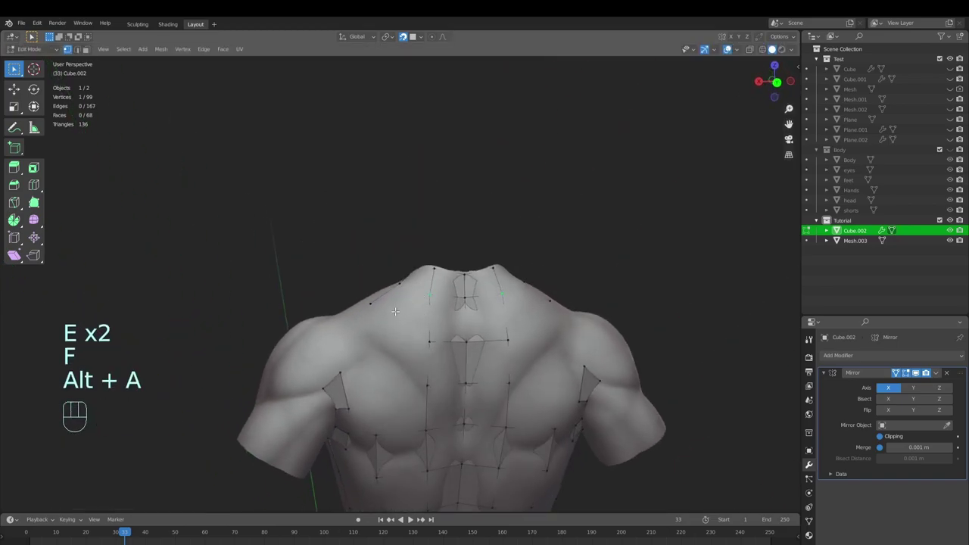
# Step: Extrude a column of three vertices down the shoulder blade and fill the faces between it and the neighbouring back mesh
pyautogui.press('e')
pyautogui.click(395, 310)
pyautogui.press('e')
pyautogui.click(427, 334)
pyautogui.press('e')
pyautogui.click(395, 384)
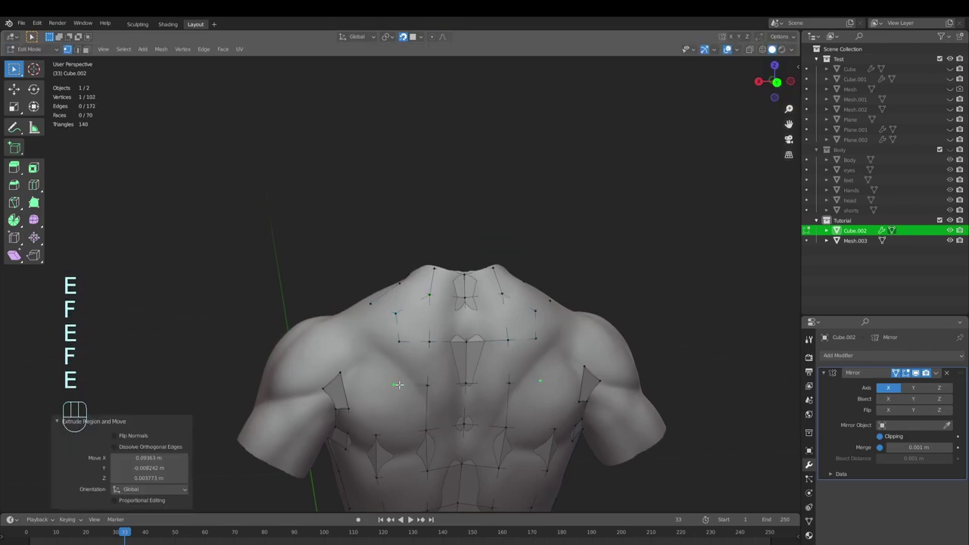
pyautogui.hotkey('alt', 'a')
pyautogui.moveTo(413, 432); pyautogui.dragTo(389, 405, button='middle')
pyautogui.keyDown('shift'); pyautogui.click(365, 430); pyautogui.keyUp('shift')
pyautogui.press('f')
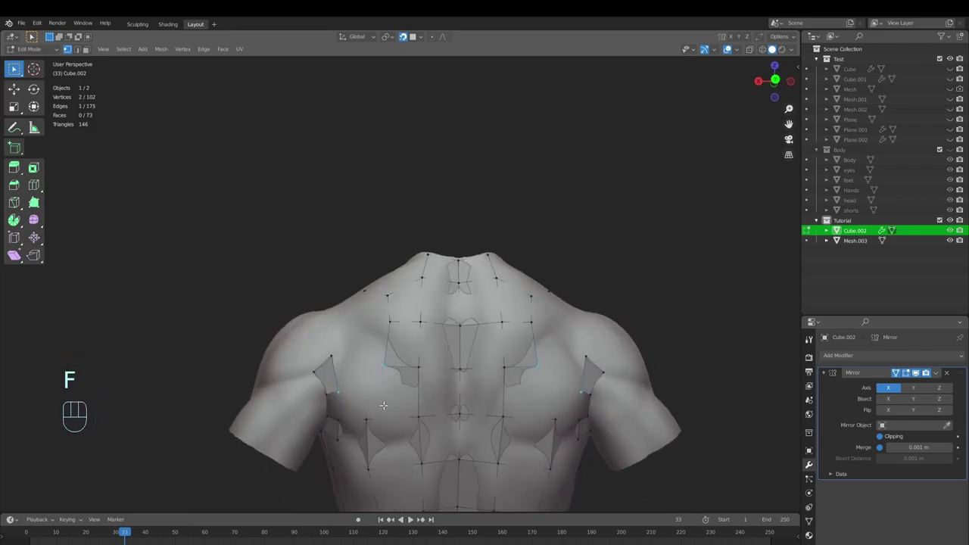
# Step: Add a horizontal loop cut across the upper-back faces beside the spine and reposition its vertices
pyautogui.click(458, 391)
pyautogui.click(459, 389)
pyautogui.press('g')
pyautogui.click(442, 354)
pyautogui.press('g')
pyautogui.click(409, 354)
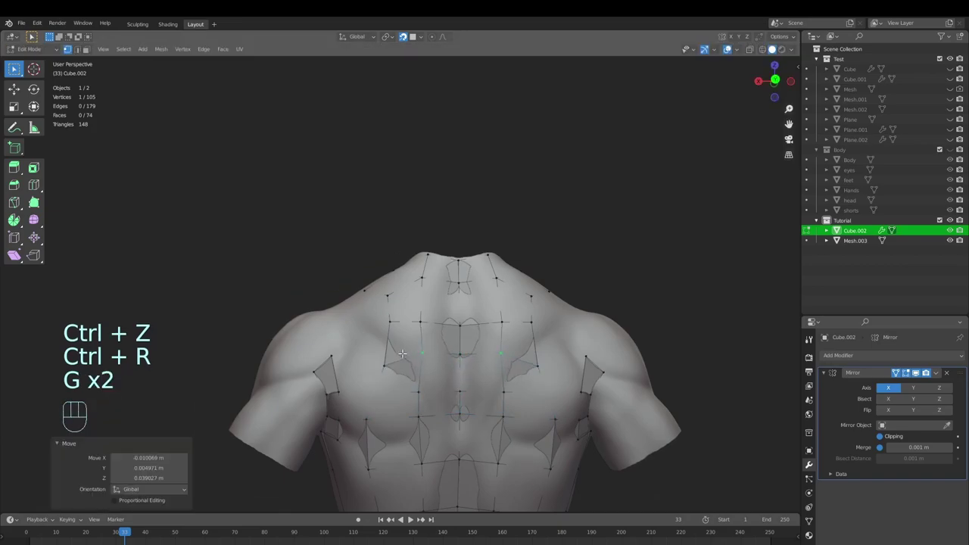
pyautogui.press('g')
pyautogui.click(388, 348)
# Step: Even out the upper-back vertices in the rows above and below the new loop
pyautogui.press('g')
pyautogui.click(433, 318)
pyautogui.press('g')
pyautogui.click(424, 315)
pyautogui.press('g')
pyautogui.click(389, 318)
pyautogui.press('g')
pyautogui.click(380, 381)
pyautogui.press('g')
pyautogui.click(418, 383)
pyautogui.click(460, 392)
pyautogui.press('g')
pyautogui.click(460, 385)
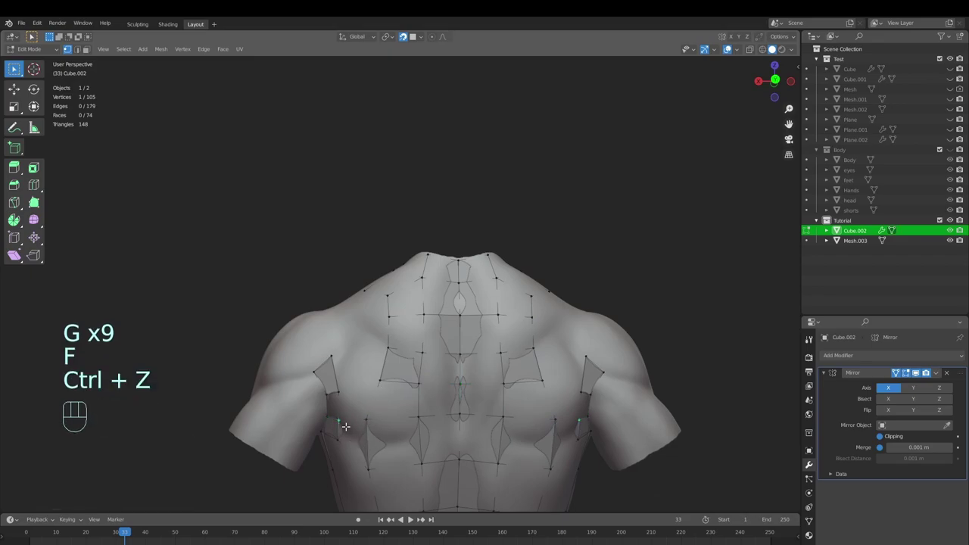
# Step: Fill the faces joining the shoulder blade to the armpit strip and even out the surrounding vertices
pyautogui.moveTo(378, 373); pyautogui.dragTo(411, 384, button='middle')
pyautogui.hotkey('alt', 'a')
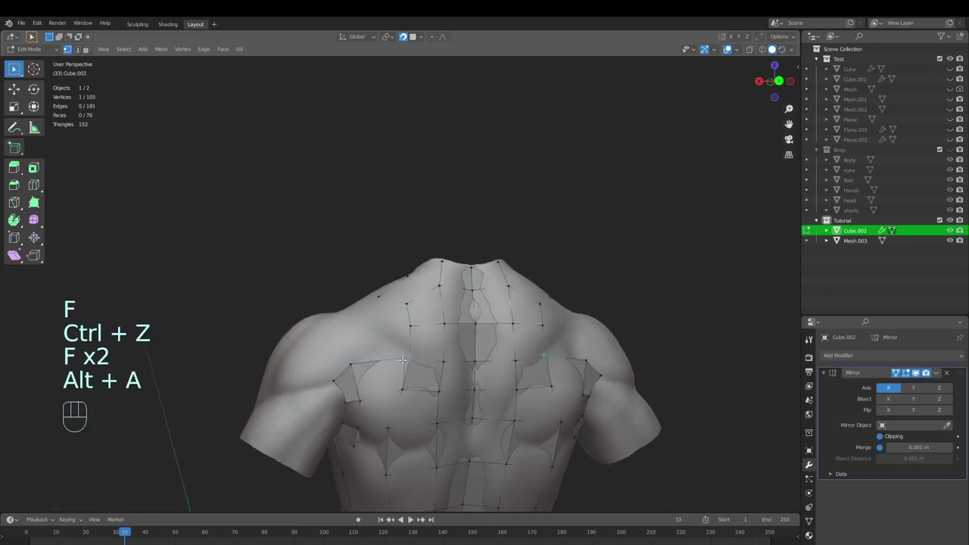
pyautogui.press('g')
pyautogui.click(396, 364)
pyautogui.press('g')
pyautogui.click(397, 383)
pyautogui.press('g')
pyautogui.click(393, 333)
pyautogui.moveTo(394, 333); pyautogui.dragTo(407, 379, button='middle')
pyautogui.press('g')
pyautogui.click(413, 341)
pyautogui.press('g')
pyautogui.click(415, 341)
pyautogui.press('g')
pyautogui.click(416, 338)
# Step: Extrude a vertex outward over the back of the shoulder and fill the face beside the neckline strip
pyautogui.hotkey('alt', 'a')
pyautogui.moveTo(407, 379); pyautogui.dragTo(464, 363, button='middle')
pyautogui.moveTo(465, 364); pyautogui.dragTo(393, 345, button='middle')
pyautogui.click(421, 322)
pyautogui.click(353, 351)
pyautogui.click(389, 343)
pyautogui.keyDown('shift'); pyautogui.click(392, 369); pyautogui.keyUp('shift')
pyautogui.press('e')
pyautogui.click(353, 334)
pyautogui.click(389, 324)
pyautogui.keyDown('shift'); pyautogui.click(391, 346); pyautogui.keyUp('shift')
pyautogui.press('f')
# Step: Extrude another vertex along the back of the shoulder, fill and adjust its face, and save the file
pyautogui.moveTo(379, 323)
pyautogui.mouseDown(button='middle')
pyautogui.moveTo(414, 340)
pyautogui.moveTo(386, 324)
pyautogui.mouseUp(button='middle')
pyautogui.press('e')
pyautogui.click(378, 346)
pyautogui.click(414, 331)
pyautogui.keyDown('shift'); pyautogui.click(430, 344); pyautogui.keyUp('shift')
pyautogui.press('f')
pyautogui.hotkey('alt', 'a')
pyautogui.click(362, 345)
pyautogui.click(366, 346)
pyautogui.press('g')
pyautogui.click(366, 347)
pyautogui.scroll(-2, 393, 371)
pyautogui.moveTo(421, 384)
pyautogui.mouseDown(button='middle')
pyautogui.moveTo(399, 389)
pyautogui.moveTo(387, 373)
pyautogui.moveTo(392, 335)
pyautogui.moveTo(465, 370)
pyautogui.moveTo(403, 363)
pyautogui.moveTo(428, 387)
pyautogui.mouseUp(button='middle')
pyautogui.hotkey('alt', 'a')
pyautogui.hotkey('ctrl', 's')
# Step: Extrude two vertices outward from the neckline strip across the front of the shoulder and fill a face
pyautogui.scroll(2, 465, 370)
pyautogui.keyDown('shift'); pyautogui.moveTo(428, 387); pyautogui.dragTo(426, 351, button='middle'); pyautogui.keyUp('shift')
pyautogui.moveTo(426, 351); pyautogui.dragTo(506, 345, button='middle')
pyautogui.keyDown('shift'); pyautogui.moveTo(458, 327); pyautogui.dragTo(447, 382, button='middle'); pyautogui.keyUp('shift')
pyautogui.click(391, 361)
pyautogui.press('e')
pyautogui.click(414, 359)
pyautogui.press('e')
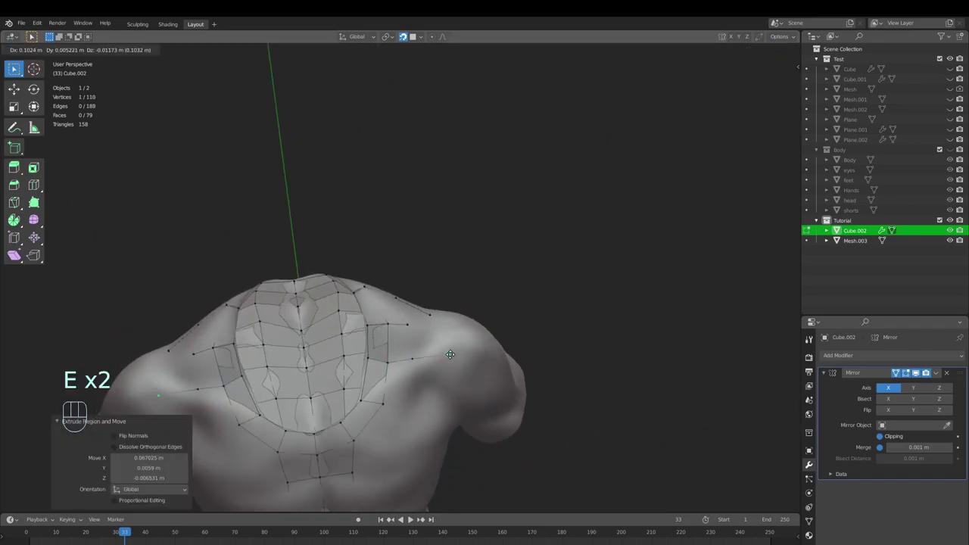
pyautogui.click(451, 354)
pyautogui.press('f')
# Step: Fill the remaining faces across the top of the shoulder and reposition their vertices
pyautogui.moveTo(384, 324); pyautogui.dragTo(412, 337, button='middle')
pyautogui.press('e')
pyautogui.click(400, 314)
pyautogui.press('f')
pyautogui.press('f')
pyautogui.press('g')
pyautogui.click(372, 313)
pyautogui.moveTo(372, 313); pyautogui.dragTo(412, 363, button='middle')
pyautogui.press('g')
pyautogui.click(413, 365)
# Step: Extrude two vertices down the front of the shoulder, fill their faces and adjust the outer vertex
pyautogui.moveTo(409, 368); pyautogui.dragTo(399, 341, button='middle')
pyautogui.moveTo(357, 314); pyautogui.dragTo(354, 313, button='middle')
pyautogui.press('e')
pyautogui.click(351, 313)
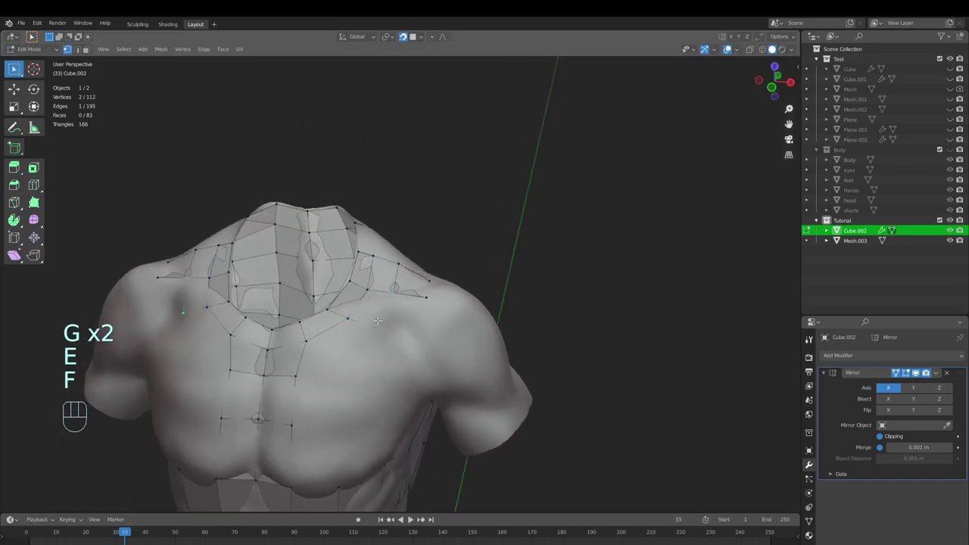
pyautogui.press('e')
pyautogui.click(427, 338)
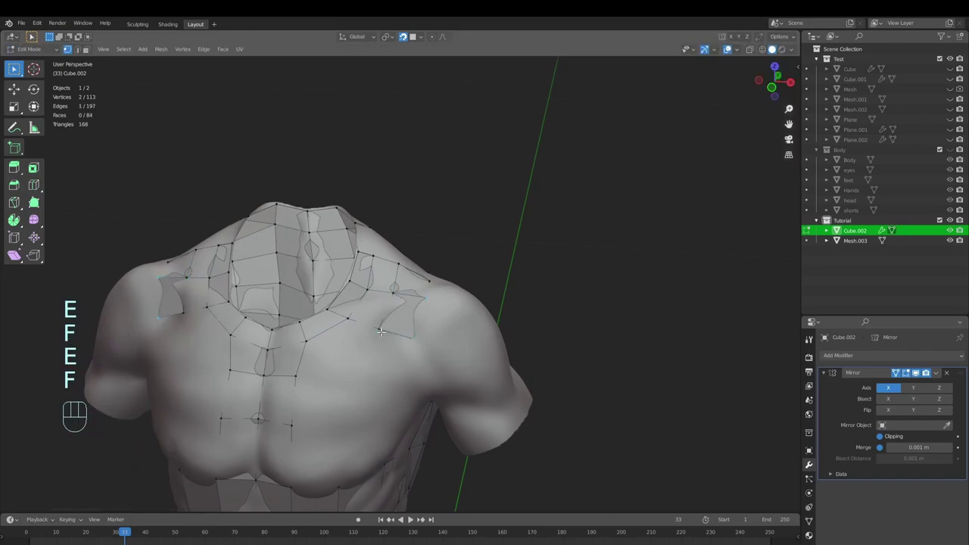
pyautogui.click(413, 338)
pyautogui.press('g')
pyautogui.click(417, 332)
# Step: Extrude a vertex up the outer pectoral from the row beneath the chest, fill the face and adjust the new vertex
pyautogui.moveTo(417, 332); pyautogui.dragTo(428, 299, button='middle')
pyautogui.scroll(-2, 406, 348)
pyautogui.moveTo(405, 360); pyautogui.dragTo(414, 322, button='middle')
pyautogui.moveTo(413, 322); pyautogui.dragTo(454, 326, button='middle')
pyautogui.click(367, 392)
pyautogui.keyDown('ctrl'); pyautogui.moveTo(411, 386); pyautogui.dragTo(400, 358, button='middle'); pyautogui.keyUp('ctrl')
pyautogui.press('e')
pyautogui.click(372, 352)
pyautogui.click(365, 395)
pyautogui.press('f')
pyautogui.click(361, 372)
pyautogui.press('g')
pyautogui.click(361, 360)
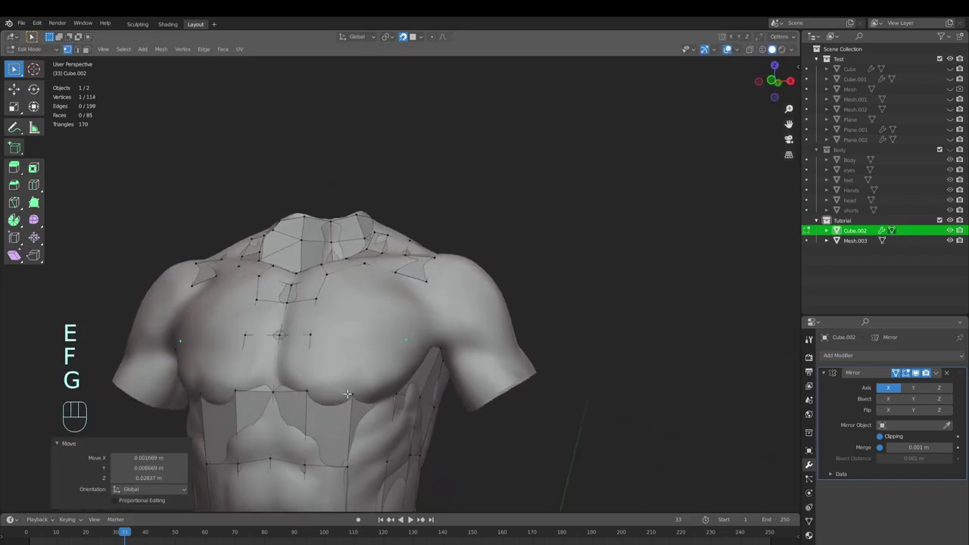
# Step: Extrude a vertex up the middle of the pectoral and fill the faces joining it to the central chest row
pyautogui.click(349, 394)
pyautogui.press('e')
pyautogui.rightClick(328, 387)
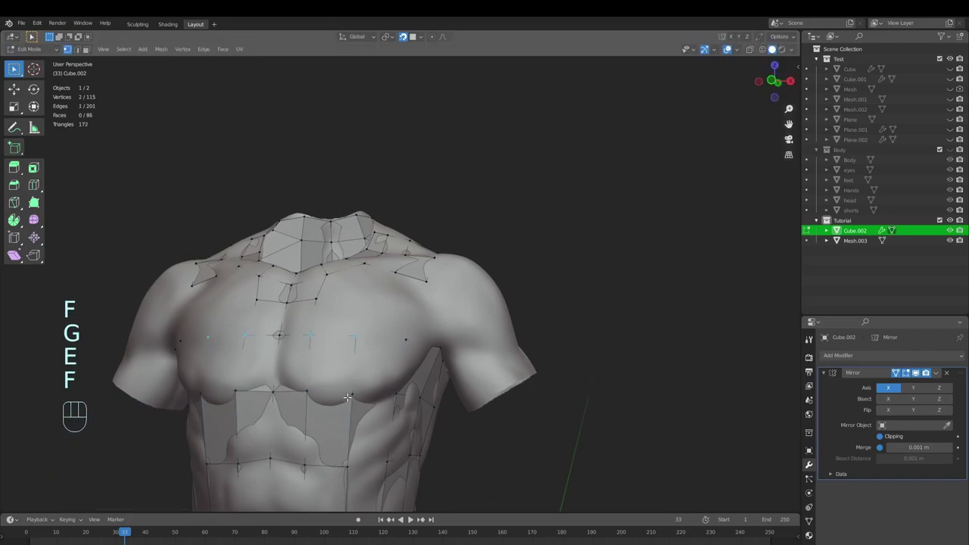
pyautogui.press('f')
pyautogui.moveTo(393, 403); pyautogui.dragTo(342, 395, button='middle')
# Step: Reposition the vertices of the row across the pectoral to space its faces evenly
pyautogui.press('g')
pyautogui.click(350, 346)
pyautogui.moveTo(350, 346); pyautogui.dragTo(314, 337, button='middle')
pyautogui.click(384, 341)
pyautogui.press('g')
pyautogui.click(381, 344)
pyautogui.scroll(-2, 365, 375)
pyautogui.moveTo(365, 375); pyautogui.dragTo(409, 371, button='middle')
pyautogui.hotkey('alt', 'a')
# Step: Extrude a vertex upward from the pectoral row, fill its face toward the sternum and adjust the upper-chest vertices
pyautogui.moveTo(334, 337); pyautogui.dragTo(350, 364, button='middle')
pyautogui.keyDown('ctrl'); pyautogui.moveTo(350, 364); pyautogui.dragTo(337, 336, button='middle'); pyautogui.keyUp('ctrl')
pyautogui.click(338, 336)
pyautogui.press('e')
pyautogui.click(365, 338)
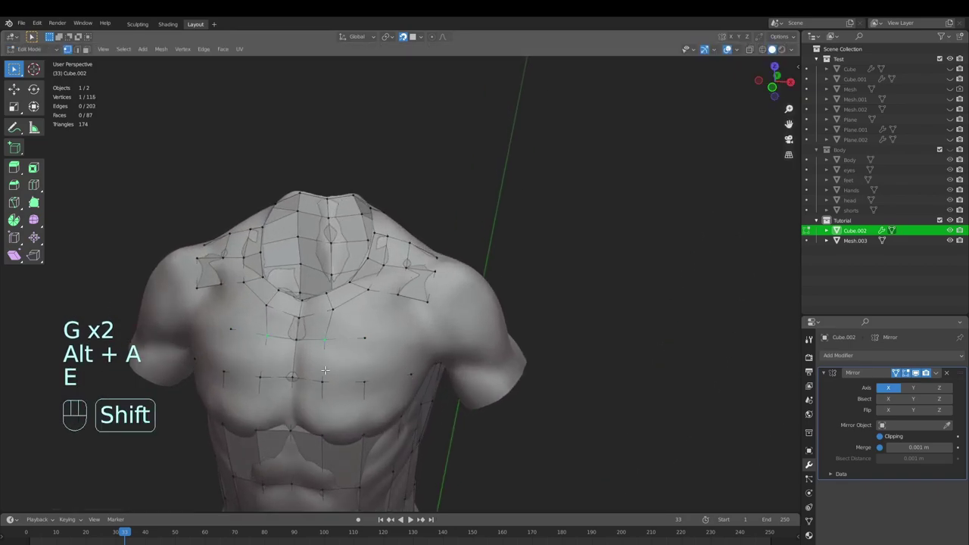
pyautogui.press('g')
pyautogui.click(355, 328)
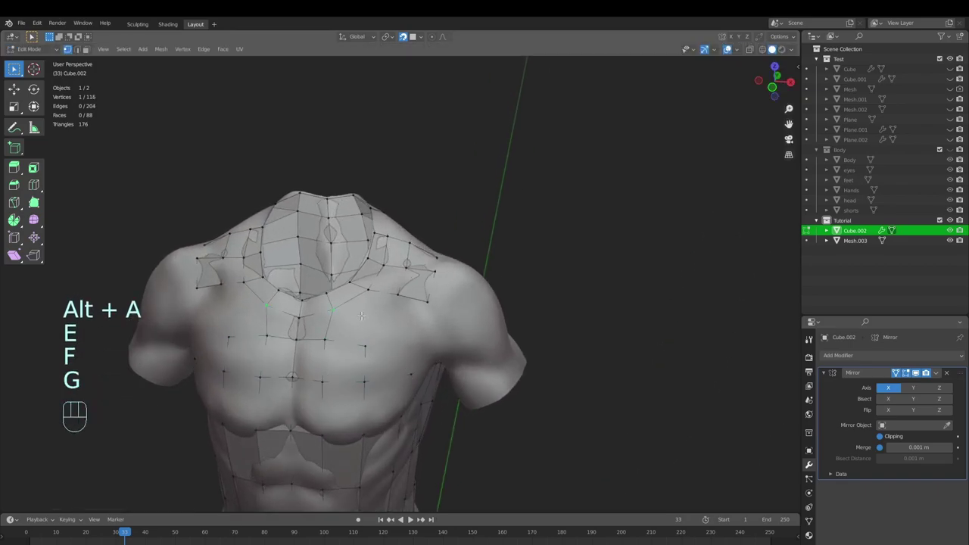
# Step: Extrude a further vertex up the upper chest and fill the faces joining it to the front neckline strip
pyautogui.moveTo(375, 309); pyautogui.dragTo(410, 325, button='middle')
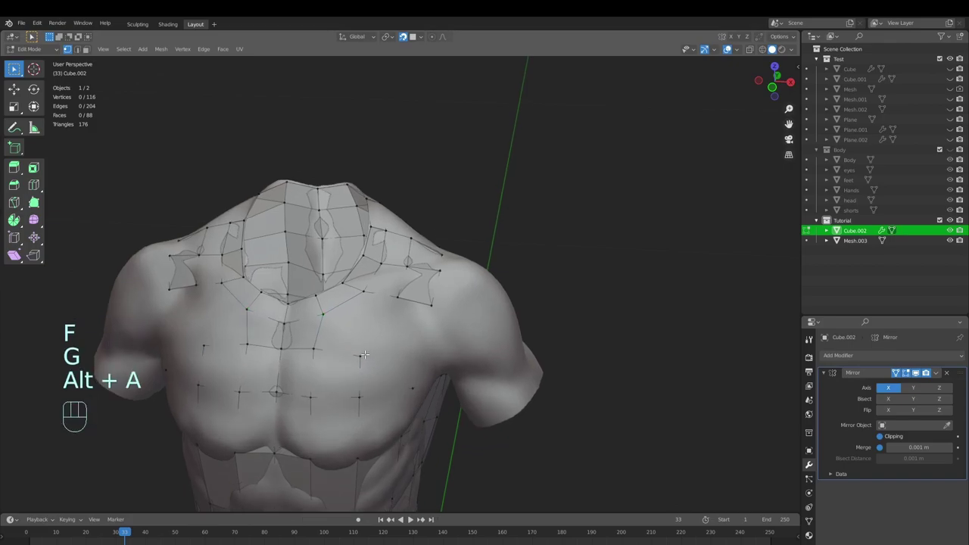
pyautogui.press('e')
pyautogui.click(364, 324)
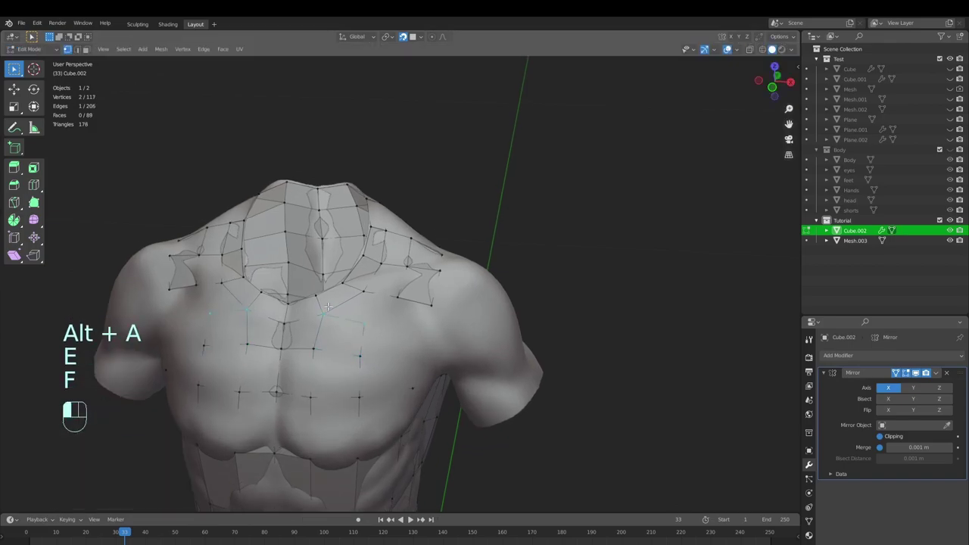
pyautogui.press('f')
pyautogui.hotkey('alt', 'a')
pyautogui.moveTo(374, 321); pyautogui.dragTo(385, 353, button='middle')
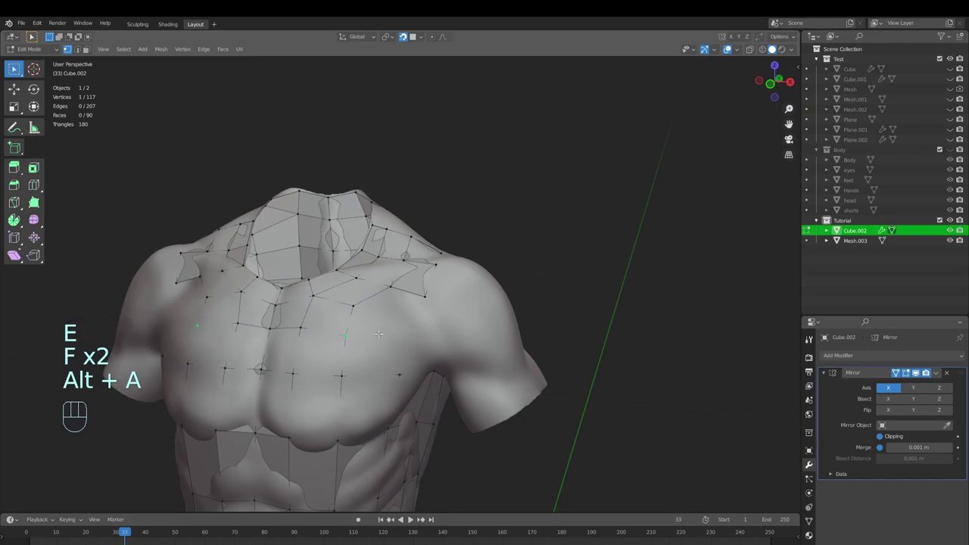
# Step: Extrude two vertices from the outer pectoral toward the armpit and fill the faces joining them to the chest row
pyautogui.press('e')
pyautogui.click(401, 344)
pyautogui.keyDown('shift'); pyautogui.click(346, 336); pyautogui.keyUp('shift')
pyautogui.press('f')
pyautogui.moveTo(380, 338)
pyautogui.mouseDown(button='middle')
pyautogui.moveTo(385, 364)
pyautogui.moveTo(361, 338)
pyautogui.mouseUp(button='middle')
pyautogui.press('e')
pyautogui.click(394, 365)
pyautogui.hotkey('alt', 'a')
pyautogui.press('f')
# Step: Reposition the outer upper-chest vertices beneath the front shoulder strip
pyautogui.moveTo(392, 311); pyautogui.dragTo(459, 299, button='middle')
pyautogui.press('g')
pyautogui.click(427, 309)
pyautogui.click(418, 325)
pyautogui.press('g')
pyautogui.click(426, 326)
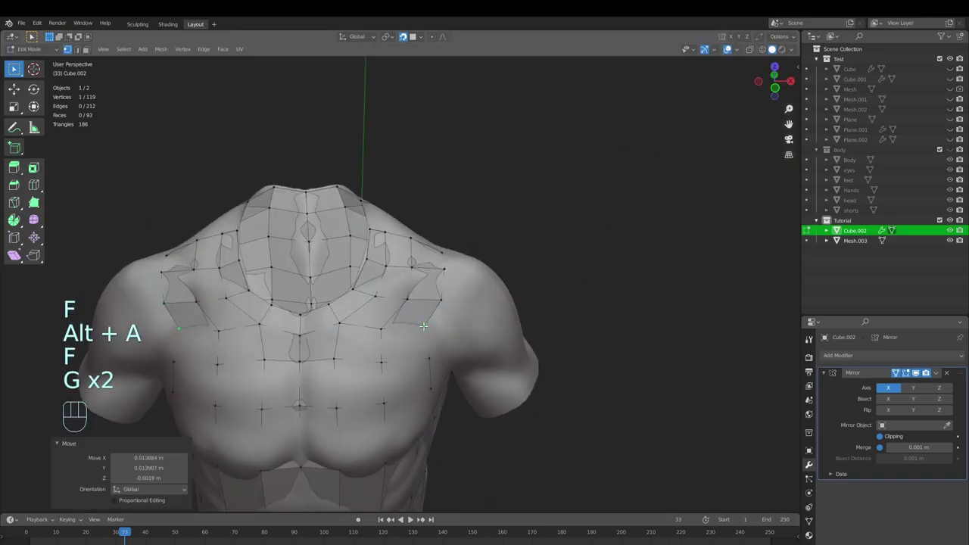
# Step: Delete the poorly placed outer-chest geometry, extrude a new vertex down from the front shoulder strip and adjust its position
pyautogui.moveTo(424, 331); pyautogui.dragTo(405, 327, button='middle')
pyautogui.press('x')
pyautogui.click(406, 329)
pyautogui.press('e')
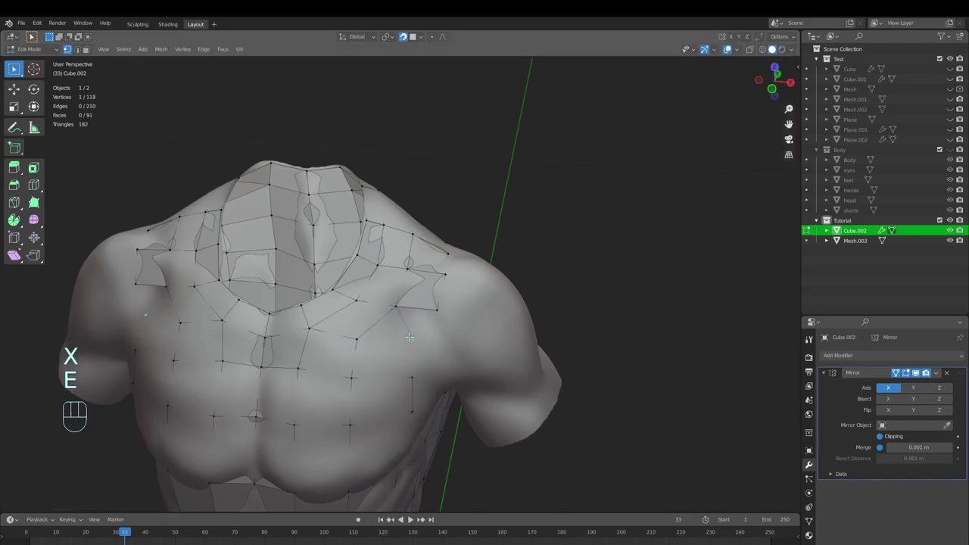
pyautogui.press('g')
pyautogui.click(407, 341)
pyautogui.press('g')
pyautogui.click(406, 331)
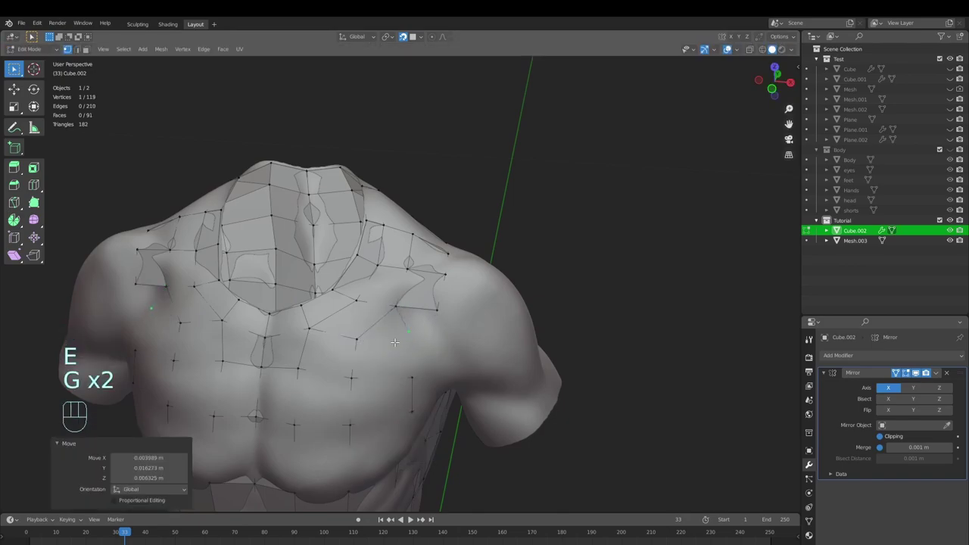
# Step: Extrude another vertex down the outer chest, fill the faces joining it to the pectoral column and adjust the surrounding vertices
pyautogui.press('e')
pyautogui.click(405, 345)
pyautogui.click(357, 339)
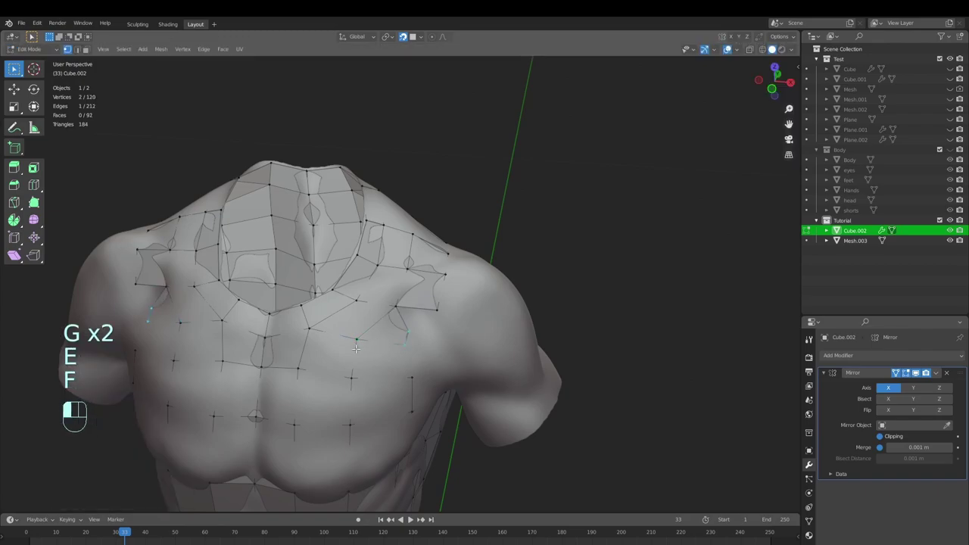
pyautogui.press('g')
pyautogui.click(405, 349)
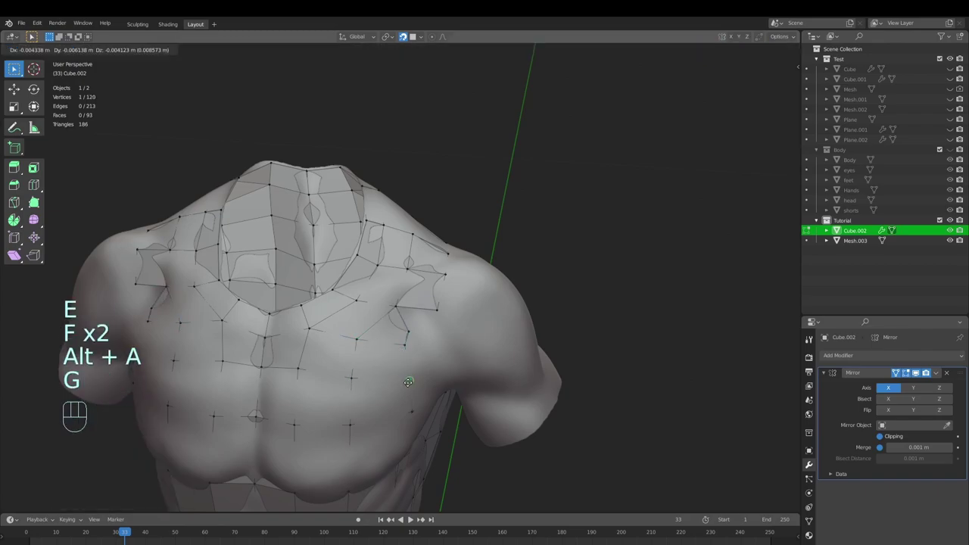
pyautogui.press('g')
pyautogui.click(403, 346)
pyautogui.moveTo(403, 346); pyautogui.dragTo(380, 341, button='middle')
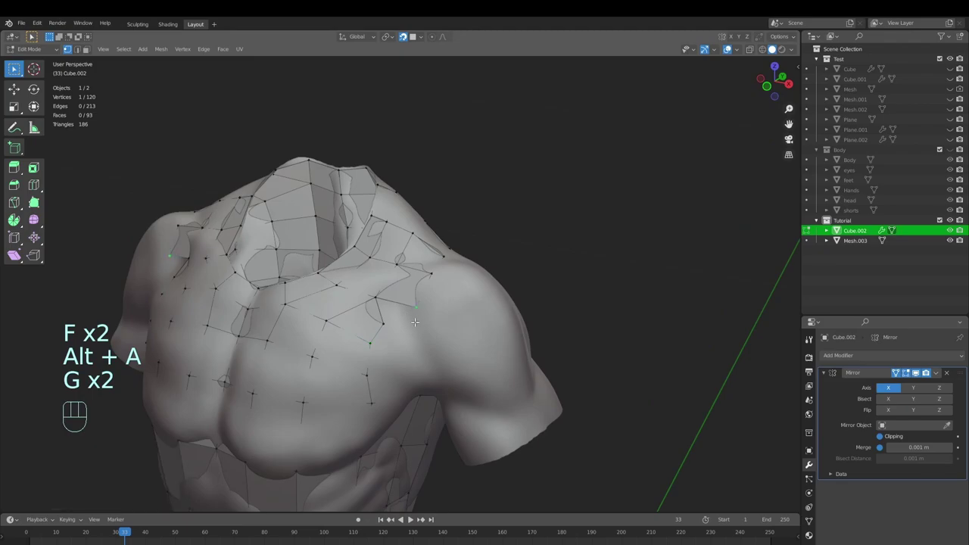
# Step: Extrude two vertices down the front armhole edge and fill the faces joining them to the outer chest column
pyautogui.press('e')
pyautogui.click(413, 331)
pyautogui.click(415, 306)
pyautogui.keyDown('shift'); pyautogui.click(377, 298); pyautogui.keyUp('shift')
pyautogui.press('f')
pyautogui.moveTo(383, 304); pyautogui.dragTo(406, 294, button='middle')
pyautogui.hotkey('alt', 'a')
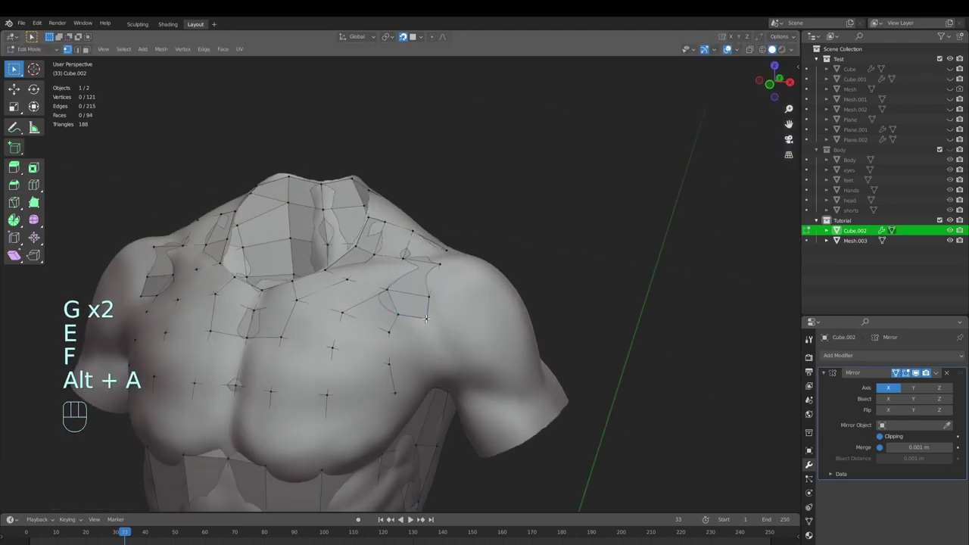
pyautogui.press('e')
pyautogui.click(409, 343)
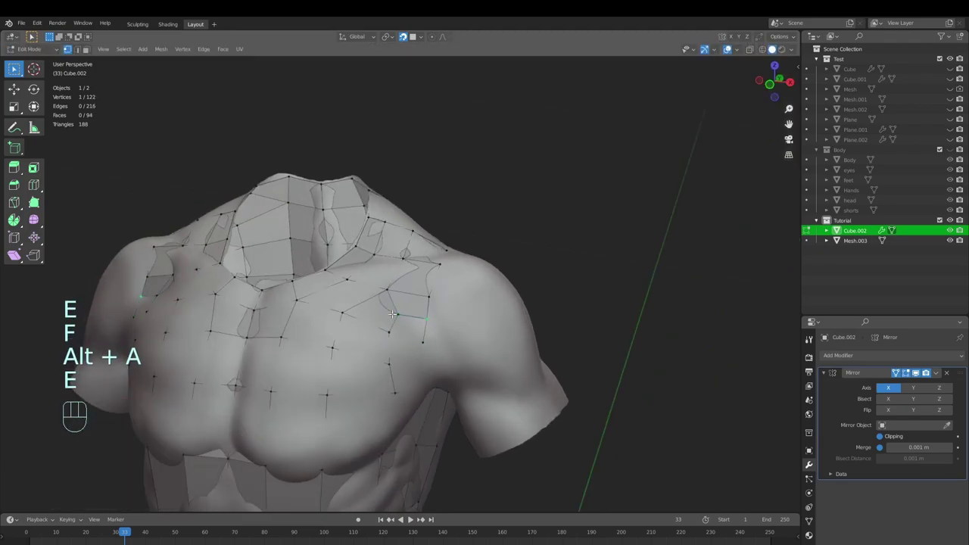
pyautogui.hotkey('alt', 'a')
pyautogui.moveTo(425, 351); pyautogui.dragTo(385, 339, button='middle')
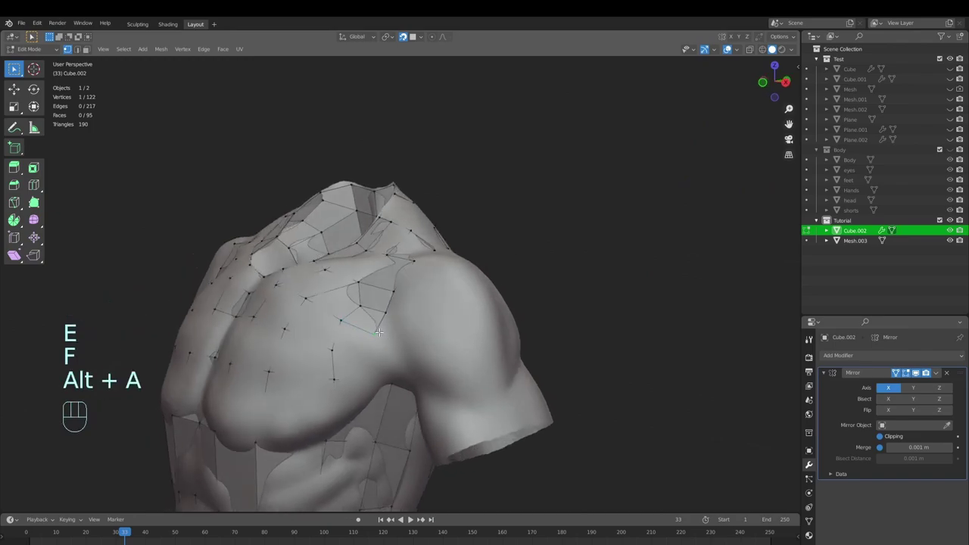
# Step: Extend the front armhole edge by one more vertex, fill its faces to the pectoral column and reposition the edge vertices
pyautogui.press('g')
pyautogui.click(384, 353)
pyautogui.press('e')
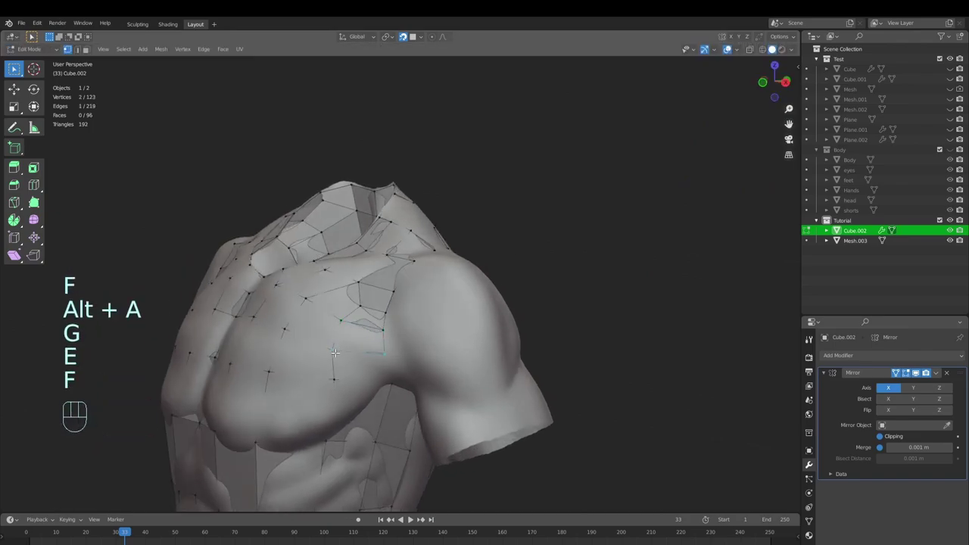
pyautogui.press('f')
pyautogui.moveTo(336, 381); pyautogui.dragTo(436, 324, button='middle')
pyautogui.hotkey('alt', 'a')
pyautogui.press('g')
pyautogui.click(401, 352)
pyautogui.hotkey('alt', 'a')
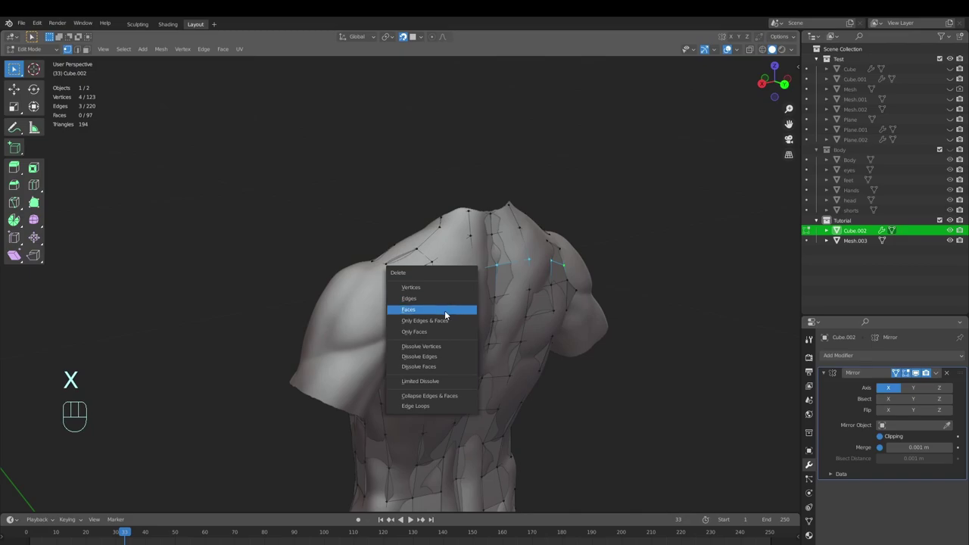
# Step: Try dissolving the selected edges across the upper back, then undo the dissolve
pyautogui.click(432, 358)
pyautogui.moveTo(431, 359); pyautogui.dragTo(398, 324, button='middle')
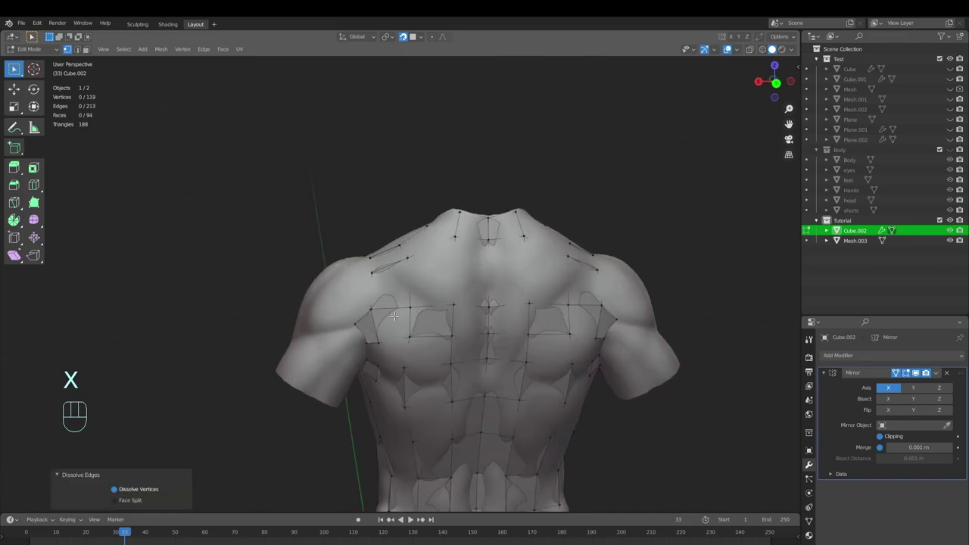
pyautogui.moveTo(451, 280); pyautogui.dragTo(416, 382, button='middle')
pyautogui.hotkey('ctrl', 'z')
pyautogui.hotkey('alt', 'a')
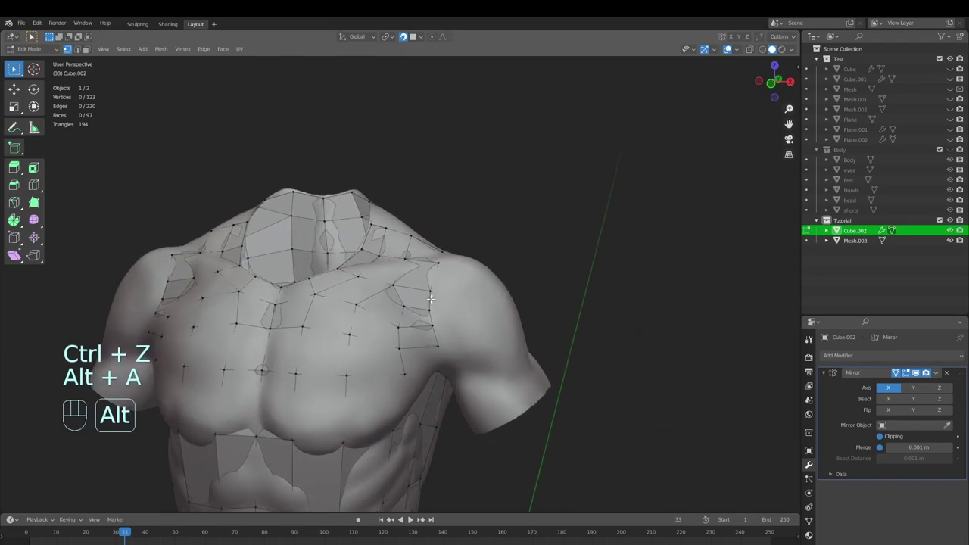
# Step: Extrude vertices from the armhole edge out over the top of the shoulder and fill the face between them
pyautogui.keyDown('alt'); pyautogui.click(433, 330); pyautogui.keyUp('alt')
pyautogui.click(394, 293)
pyautogui.press('e')
pyautogui.click(432, 298)
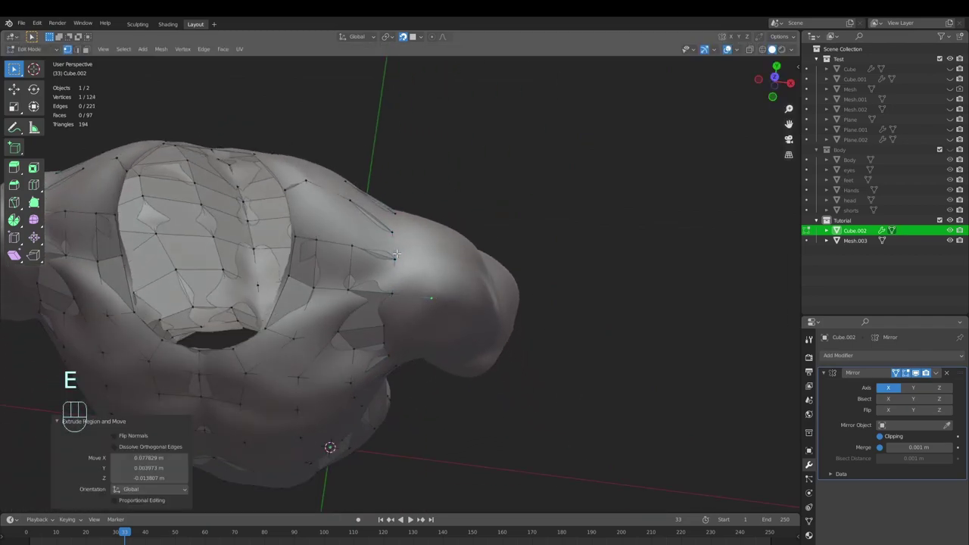
pyautogui.press('e')
pyautogui.moveTo(454, 316); pyautogui.dragTo(430, 266, button='middle')
pyautogui.press('e')
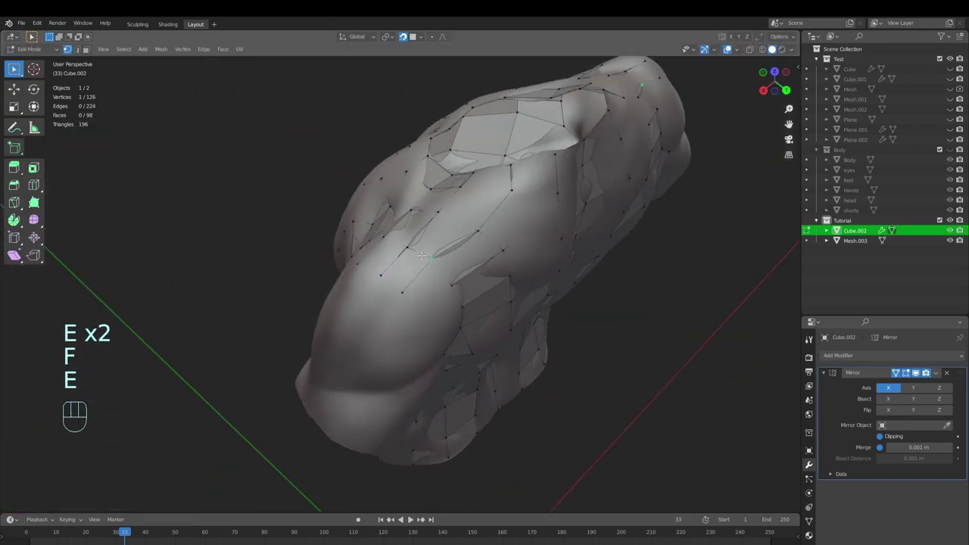
# Step: Extrude two vertices from the rear armhole edge onto the back of the shoulder and fill the faces between them
pyautogui.moveTo(440, 311); pyautogui.dragTo(411, 281, button='middle')
pyautogui.click(435, 278)
pyautogui.press('e')
pyautogui.click(392, 292)
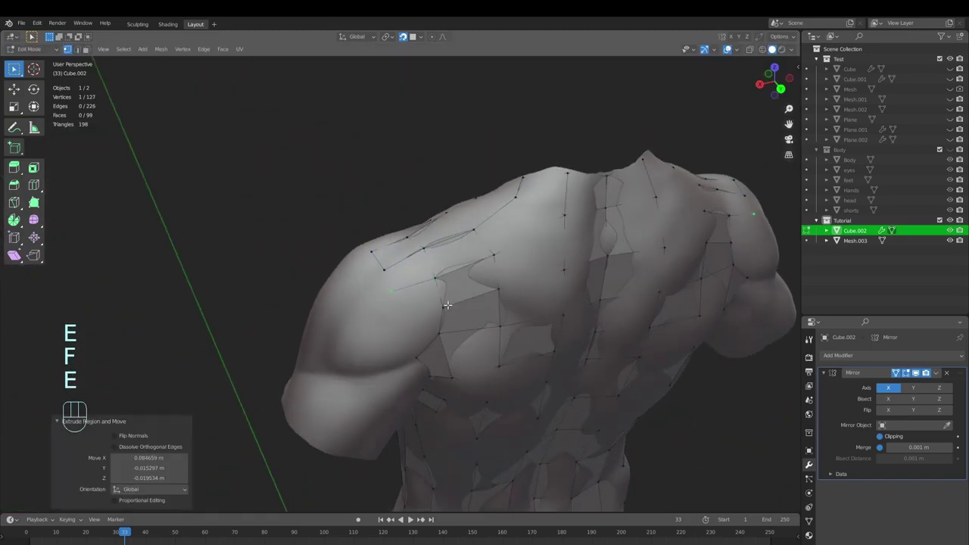
pyautogui.press('e')
pyautogui.click(446, 306)
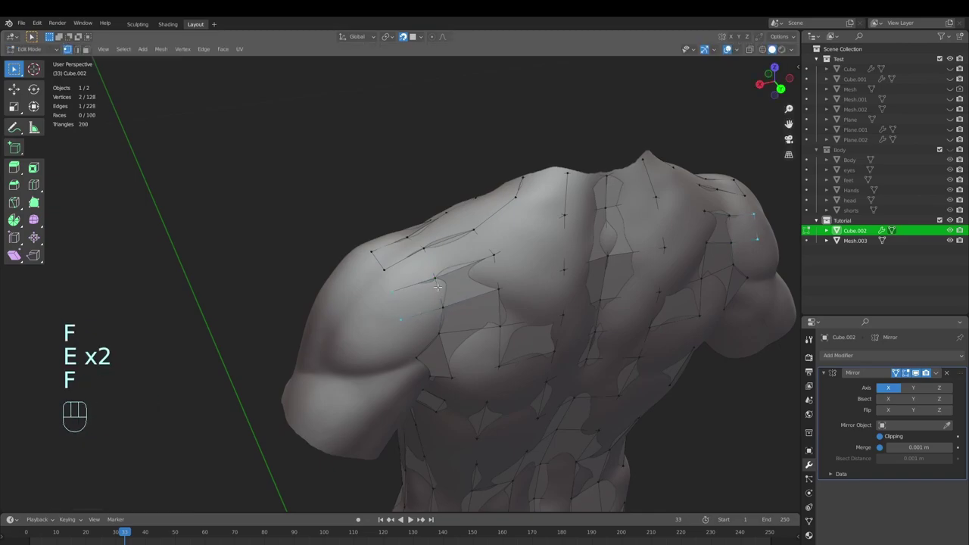
pyautogui.press('f')
pyautogui.moveTo(427, 255); pyautogui.dragTo(515, 287, button='middle')
# Step: Extrude two vertices from the front armhole edge onto the front of the shoulder and fill the adjoining faces
pyautogui.hotkey('alt', 'a')
pyautogui.click(402, 301)
pyautogui.press('e')
pyautogui.click(433, 298)
pyautogui.press('e')
pyautogui.click(399, 306)
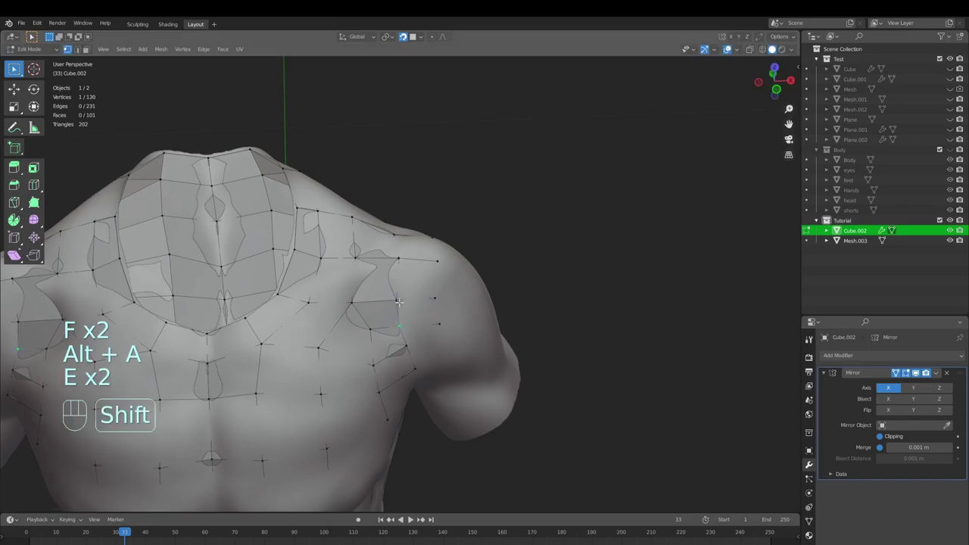
pyautogui.moveTo(420, 278); pyautogui.dragTo(393, 281, button='middle')
pyautogui.hotkey('alt', 'a')
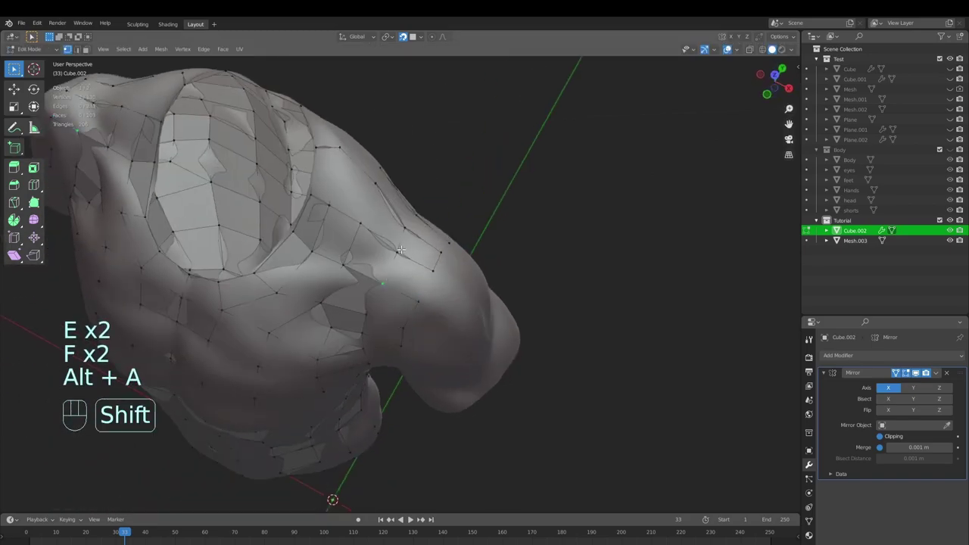
pyautogui.hotkey('alt', 'a')
# Step: Reposition the lower front armhole vertex, extrude a vertex from it onto the upper arm and fill the face above
pyautogui.moveTo(441, 302); pyautogui.dragTo(495, 368, button='middle')
pyautogui.moveTo(459, 431); pyautogui.dragTo(399, 332, button='middle')
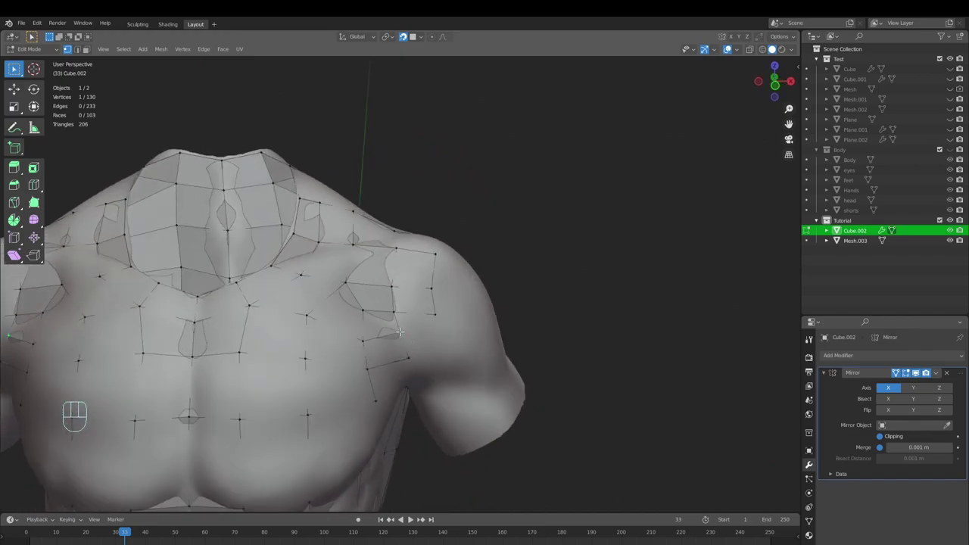
pyautogui.press('g')
pyautogui.click(399, 334)
pyautogui.press('e')
pyautogui.click(436, 339)
pyautogui.keyDown('shift'); pyautogui.click(436, 317); pyautogui.keyUp('shift')
pyautogui.press('f')
pyautogui.press('f')
# Step: Fill the face at the rear armhole edge and reposition the vertex below it
pyautogui.moveTo(449, 359); pyautogui.dragTo(397, 332, button='middle')
pyautogui.hotkey('alt', 'a')
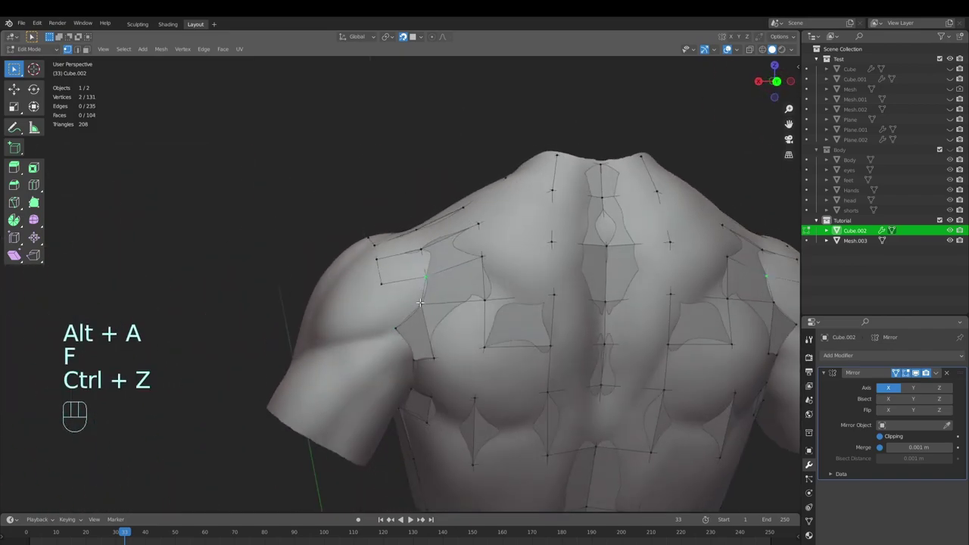
pyautogui.keyDown('shift'); pyautogui.click(427, 277); pyautogui.keyUp('shift')
pyautogui.press('f')
pyautogui.moveTo(427, 282); pyautogui.dragTo(409, 375, button='middle')
pyautogui.hotkey('alt', 'a')
pyautogui.click(412, 325)
pyautogui.press('g')
pyautogui.click(409, 324)
pyautogui.hotkey('alt', 'a')
# Step: Extrude further vertices from the rear armhole edge toward the underarm to start the lower part of the sleeve
pyautogui.click(379, 346)
pyautogui.press('e')
pyautogui.click(418, 364)
pyautogui.click(417, 364)
pyautogui.moveTo(413, 428); pyautogui.dragTo(438, 361, button='middle')
pyautogui.hotkey('alt', 'a')
pyautogui.press('e')
pyautogui.click(451, 322)
pyautogui.click(466, 333)
# Step: Extrude a chain of vertices around the upper arm to lay out the sleeve and reposition the last one
pyautogui.moveTo(476, 327); pyautogui.dragTo(474, 353, button='middle')
pyautogui.press('e')
pyautogui.click(532, 306)
pyautogui.press('e')
pyautogui.click(531, 311)
pyautogui.press('e')
pyautogui.click(471, 383)
pyautogui.press('e')
pyautogui.click(390, 368)
pyautogui.press('g')
pyautogui.hotkey('ctrl', 'z')
pyautogui.press('g')
pyautogui.click(459, 380)
# Step: Extrude two vertices in succession from the inner-arm vertex across the front of the sleeve
pyautogui.click(467, 331)
pyautogui.press('e')
pyautogui.click(510, 301)
pyautogui.press('e')
pyautogui.click(564, 275)
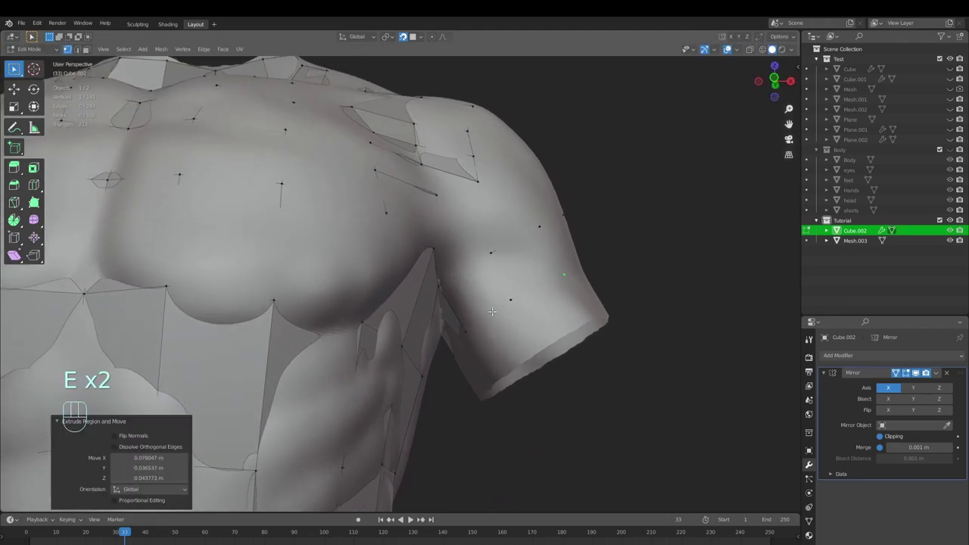
# Step: Extrude a vertex up from the inner sleeve and fill the face joining it to the armpit edge
pyautogui.click(466, 331)
pyautogui.scroll(-4, 489, 318)
pyautogui.scroll(3, 468, 329)
pyautogui.hotkey('alt', 'a')
pyautogui.keyDown('ctrl'); pyautogui.moveTo(456, 322); pyautogui.dragTo(459, 310, button='middle'); pyautogui.keyUp('ctrl')
pyautogui.moveTo(459, 311); pyautogui.dragTo(459, 303, button='middle')
pyautogui.keyDown('shift'); pyautogui.moveTo(459, 303); pyautogui.dragTo(460, 328, button='middle'); pyautogui.keyUp('shift')
pyautogui.press('e')
pyautogui.click(455, 312)
pyautogui.click(459, 334)
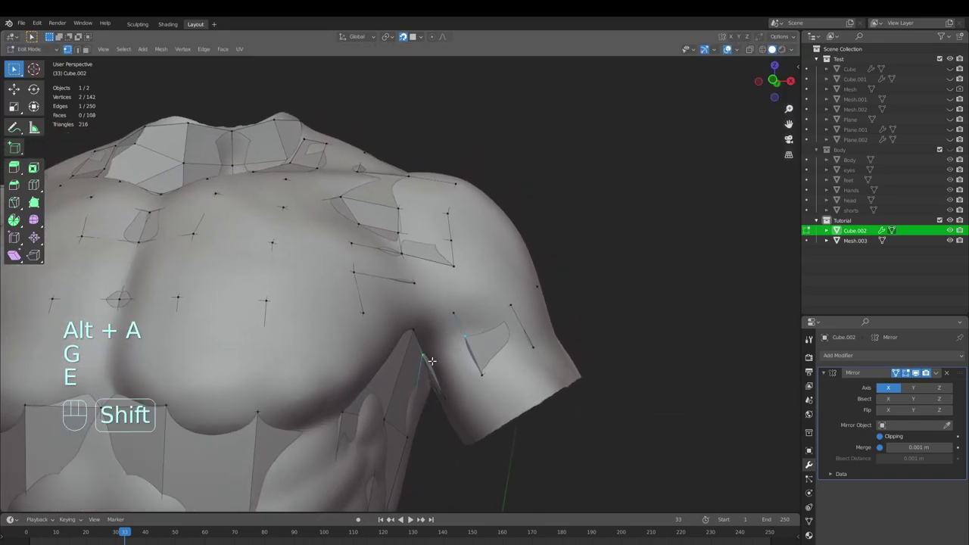
pyautogui.moveTo(454, 323)
pyautogui.mouseDown(button='middle')
pyautogui.moveTo(431, 346)
pyautogui.moveTo(455, 314)
pyautogui.mouseUp(button='middle')
# Step: Hide Mesh.003 to inspect the retopologized mesh on its own, then show it again
pyautogui.click(950, 241)
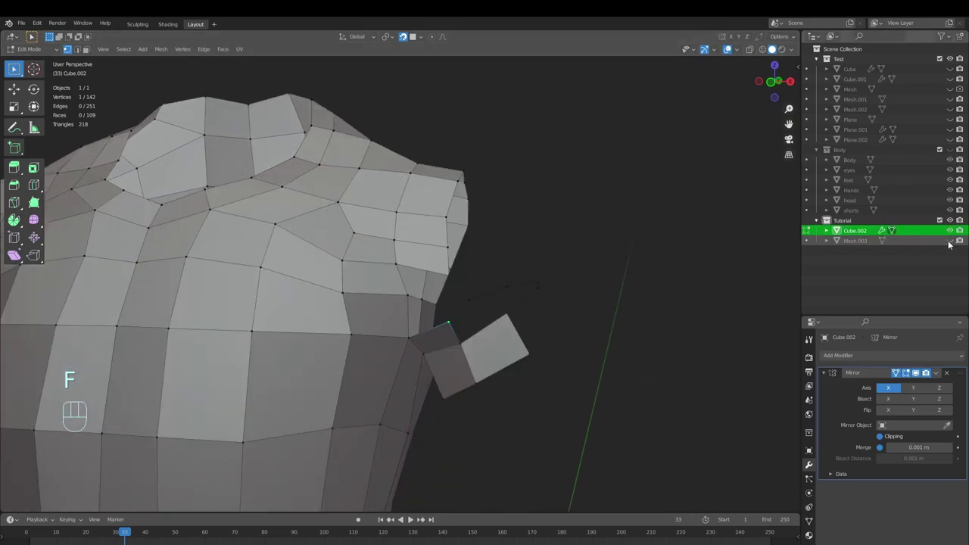
pyautogui.moveTo(626, 303); pyautogui.dragTo(403, 321, button='middle')
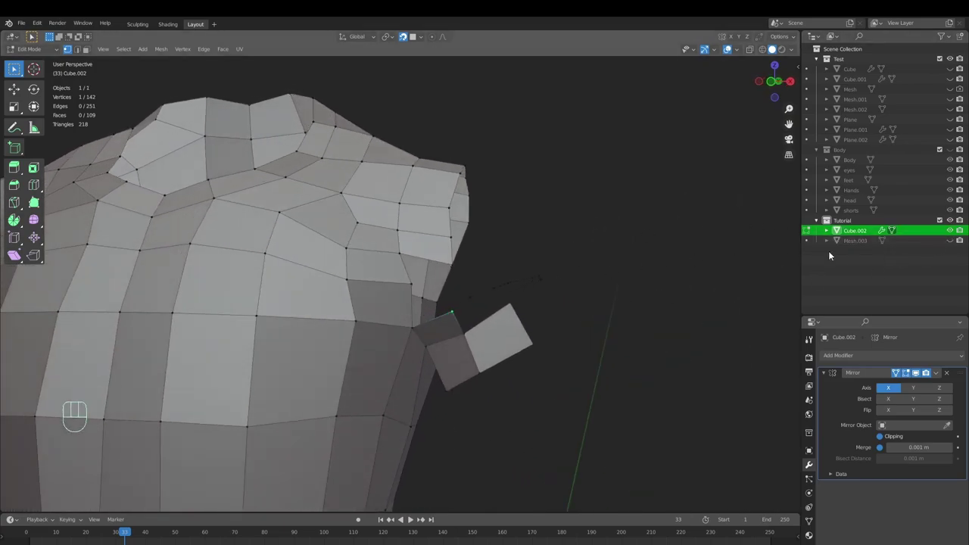
pyautogui.click(950, 241)
# Step: Move the lower armhole vertex, extrude a vertex up from the inner sleeve and fill the faces closing the front armpit gap
pyautogui.click(409, 285)
pyautogui.press('g')
pyautogui.click(402, 290)
pyautogui.click(453, 304)
pyautogui.press('e')
pyautogui.click(451, 291)
pyautogui.click(452, 309)
pyautogui.keyDown('shift'); pyautogui.click(415, 328); pyautogui.keyUp('shift')
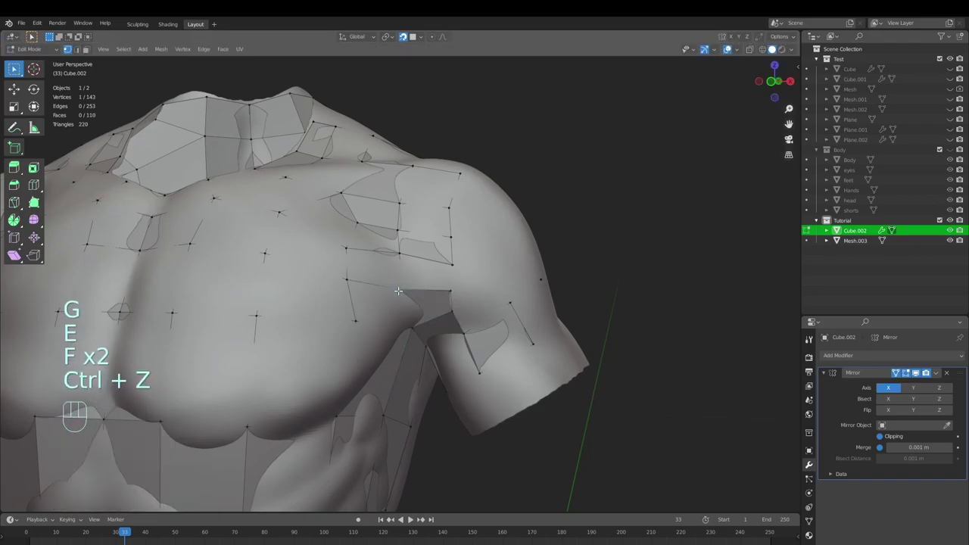
pyautogui.press('f')
# Step: Reposition the new front sleeve vertex closer to the armhole to even out its faces
pyautogui.click(452, 290)
pyautogui.press('g')
pyautogui.click(444, 289)
pyautogui.press('g')
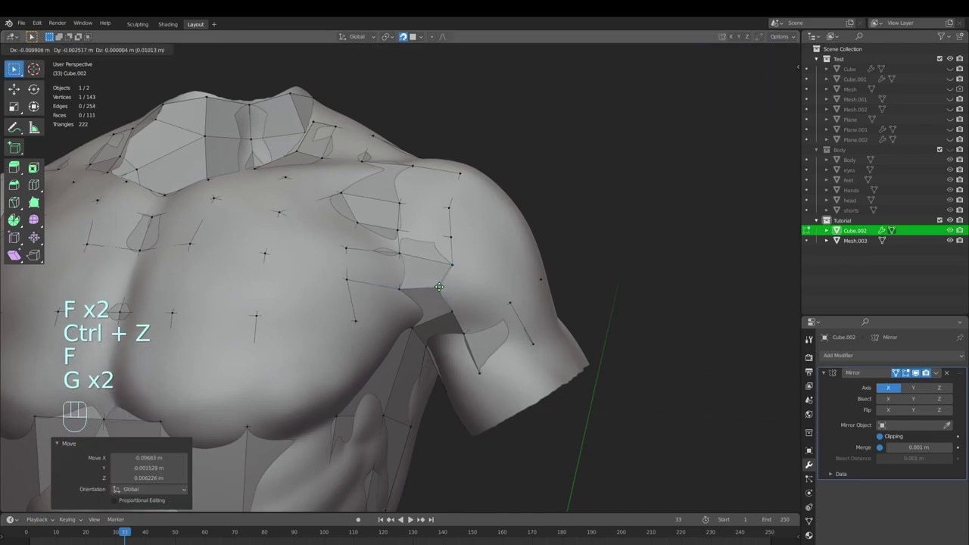
pyautogui.click(440, 288)
# Step: Extrude a vertex up from the front sleeve edge and try to fill the gap between it and the armpit
pyautogui.keyDown('ctrl'); pyautogui.moveTo(465, 271); pyautogui.dragTo(424, 318, button='middle'); pyautogui.keyUp('ctrl')
pyautogui.click(380, 315)
pyautogui.hotkey('alt', 'a')
pyautogui.press('e')
pyautogui.click(404, 305)
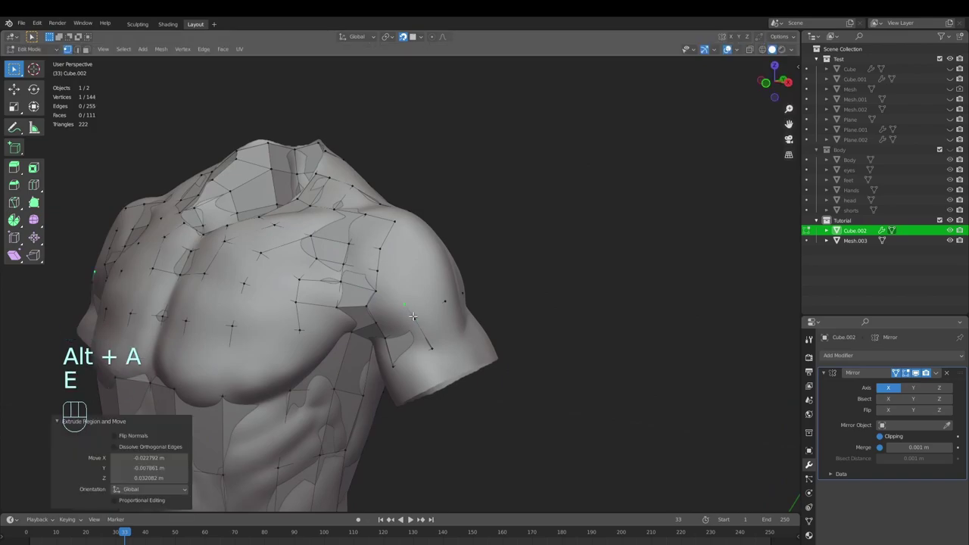
pyautogui.hotkey('ctrl', 'z')
pyautogui.keyDown('shift'); pyautogui.click(386, 338); pyautogui.keyUp('shift')
pyautogui.press('f')
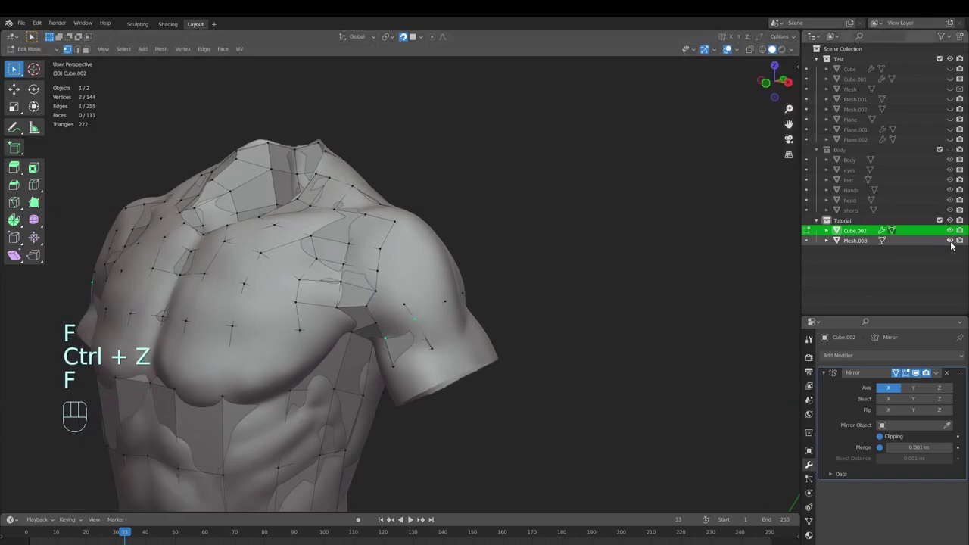
# Step: Hide Mesh.003 and fill the two faces joining the extruded sleeve vertex to the front of the armhole
pyautogui.click(951, 240)
pyautogui.keyDown('ctrl'); pyautogui.moveTo(491, 361); pyautogui.dragTo(486, 340, button='middle'); pyautogui.keyUp('ctrl')
pyautogui.moveTo(486, 340); pyautogui.dragTo(437, 299, button='middle')
pyautogui.moveTo(484, 278); pyautogui.dragTo(474, 296, button='middle')
pyautogui.keyDown('shift'); pyautogui.click(474, 296); pyautogui.keyUp('shift')
pyautogui.press('f')
pyautogui.hotkey('alt', 'a')
pyautogui.press('f')
pyautogui.hotkey('alt', 'a')
pyautogui.moveTo(396, 295); pyautogui.dragTo(431, 258, button='middle')
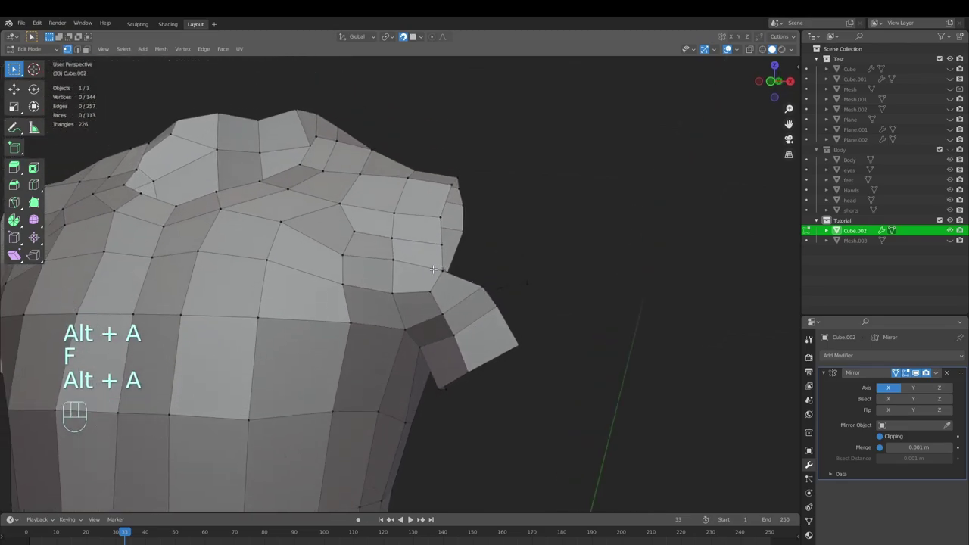
# Step: Show Mesh.003, shift the lower front armhole vertex inward and delete the extruded sleeve vertex with its faces
pyautogui.click(960, 240)
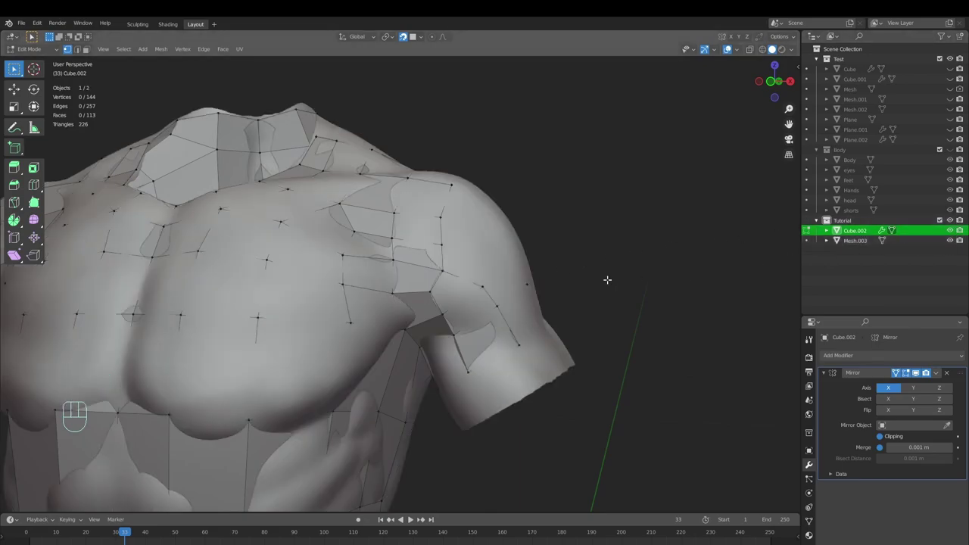
pyautogui.press('g')
pyautogui.click(441, 270)
pyautogui.click(485, 287)
pyautogui.press('x')
pyautogui.click(466, 217)
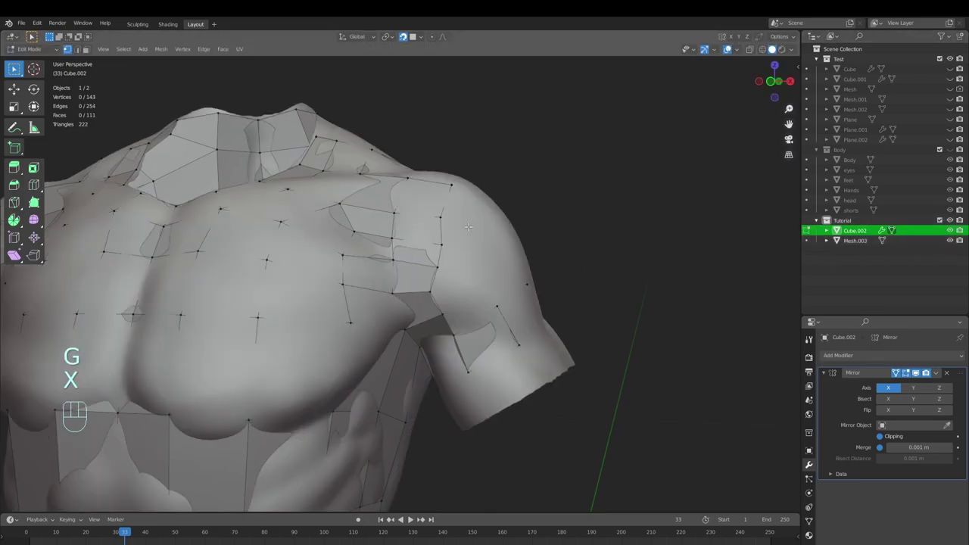
# Step: Reposition the two lower front armhole vertices to even out their spacing, checking the mesh with Mesh.003 hidden
pyautogui.press('g')
pyautogui.click(437, 270)
pyautogui.click(441, 245)
pyautogui.press('g')
pyautogui.click(440, 241)
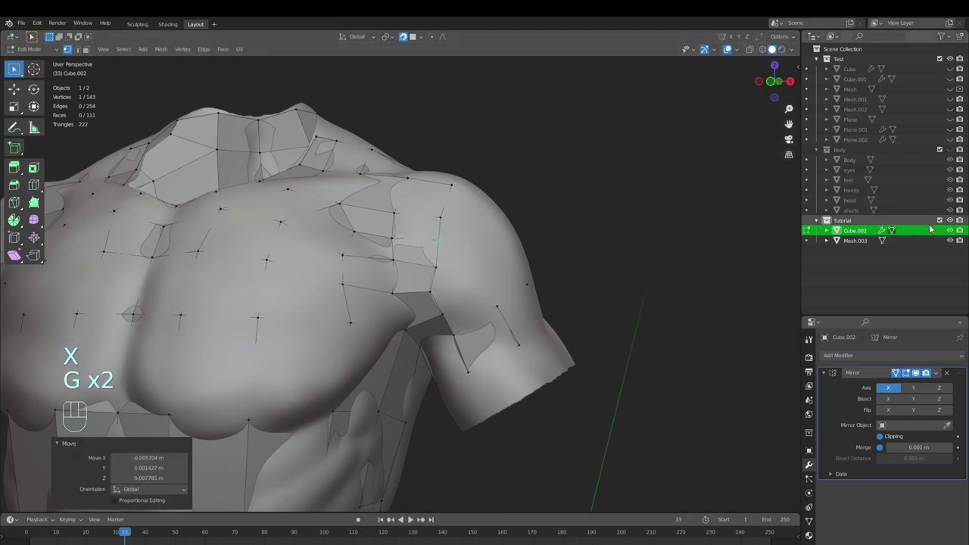
pyautogui.click(950, 240)
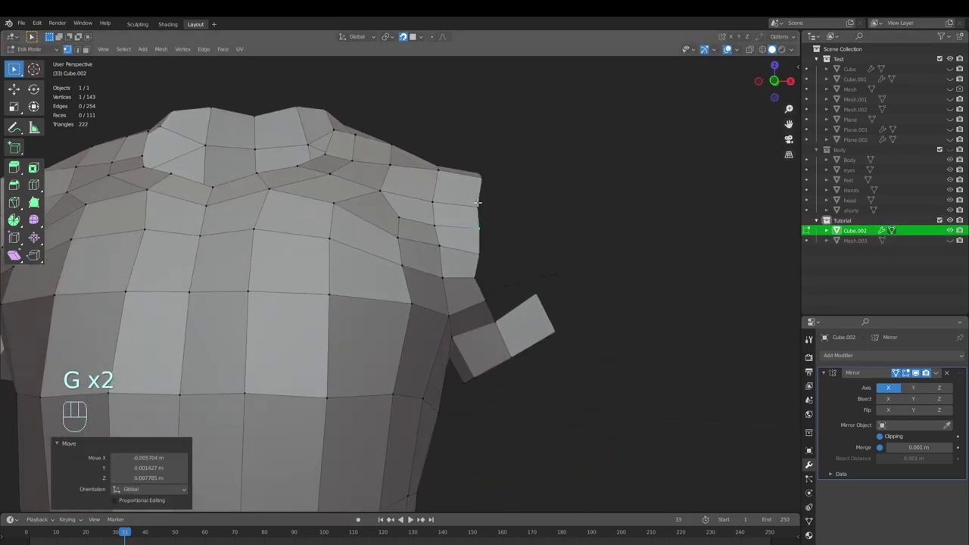
pyautogui.click(950, 240)
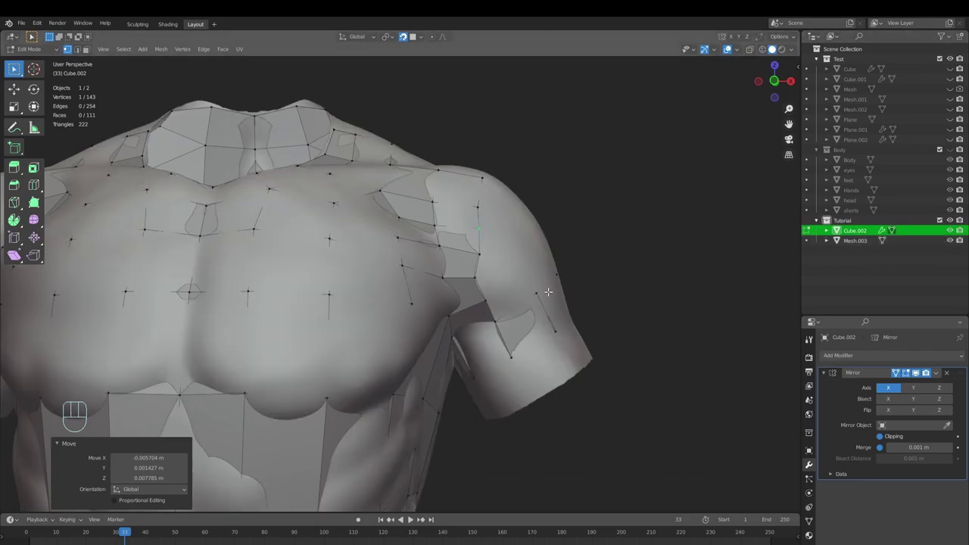
# Step: Extrude a vertex up from the front sleeve edge, fill faces toward the armpit and hide Mesh.003 to check them
pyautogui.scroll(3, 563, 304)
pyautogui.press('e')
pyautogui.click(563, 304)
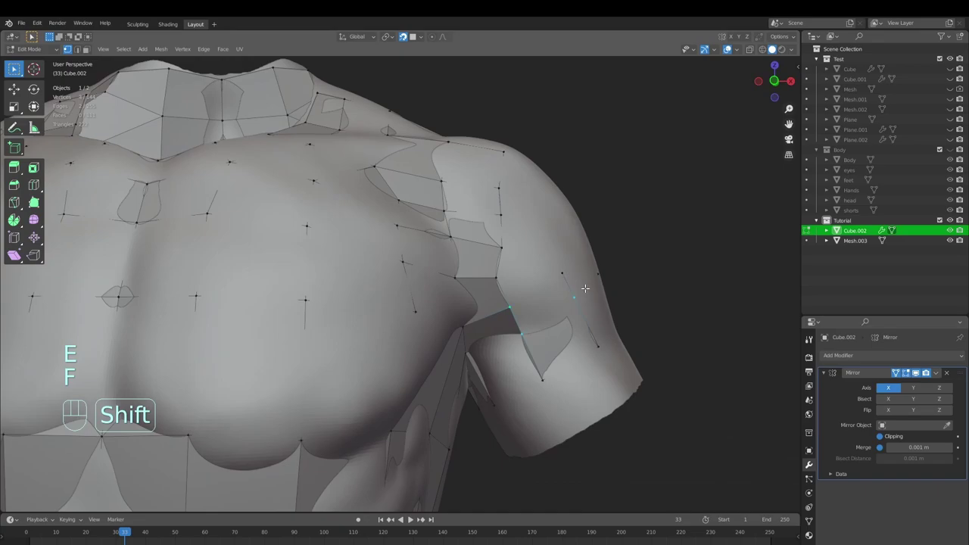
pyautogui.hotkey('alt', 'a')
pyautogui.click(950, 240)
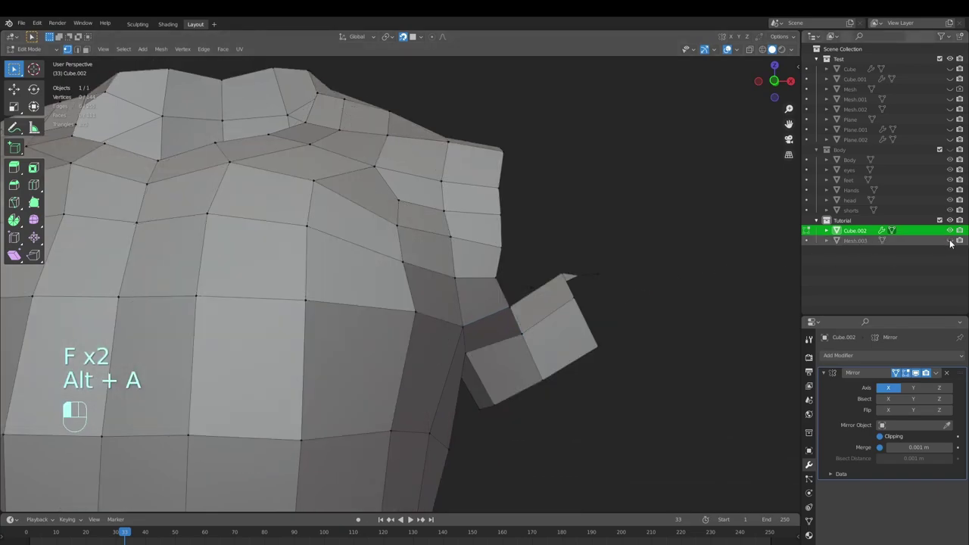
# Step: Delete the stray triangular face and its edges above the front sleeve, and show Mesh.003 again
pyautogui.moveTo(508, 319); pyautogui.dragTo(538, 363, button='middle')
pyautogui.moveTo(526, 409); pyautogui.dragTo(569, 329, button='middle')
pyautogui.press('x')
pyautogui.press('3')
pyautogui.press('x')
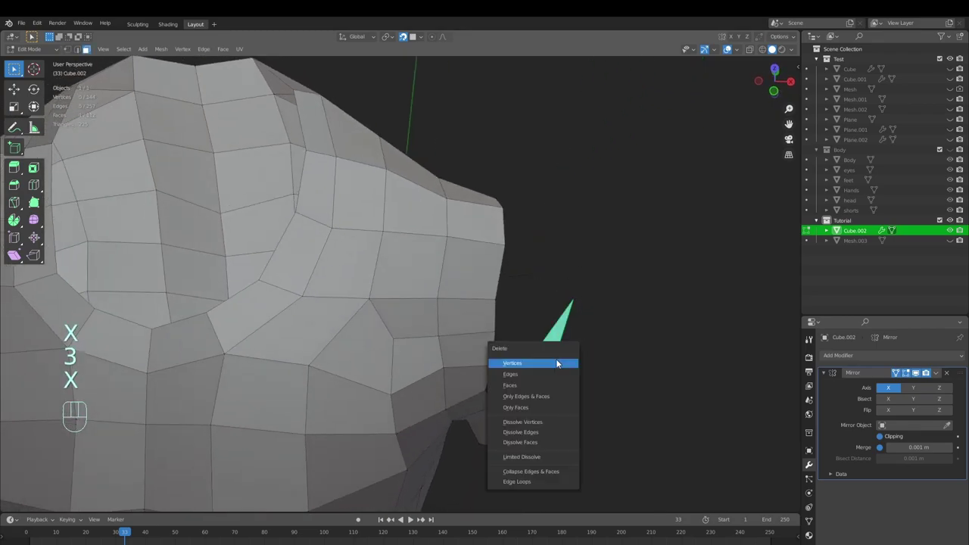
pyautogui.click(534, 376)
pyautogui.press('1')
pyautogui.moveTo(537, 400); pyautogui.dragTo(516, 296, button='middle')
pyautogui.click(951, 240)
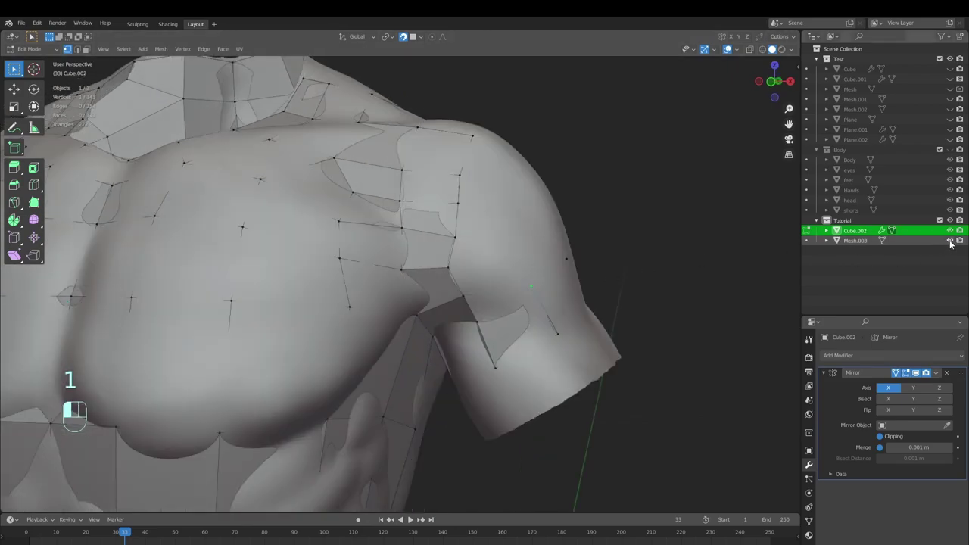
# Step: Extrude a vertex up from the front sleeve edge and fill the faces joining it to the armpit and armhole, hiding Mesh.003
pyautogui.press('e')
pyautogui.click(520, 261)
pyautogui.keyDown('shift'); pyautogui.click(464, 296); pyautogui.keyUp('shift')
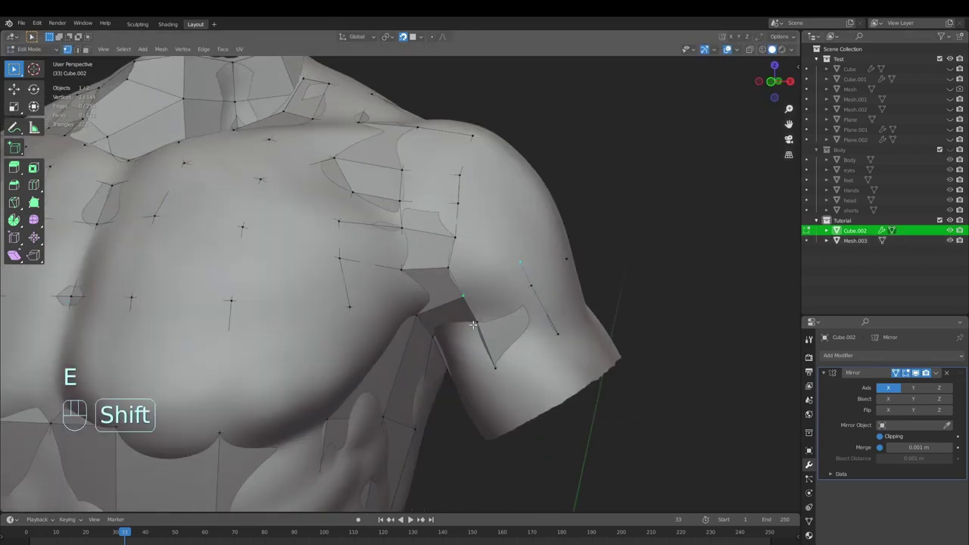
pyautogui.hotkey('alt', 'a')
pyautogui.click(950, 240)
pyautogui.moveTo(519, 313); pyautogui.dragTo(426, 273, button='middle')
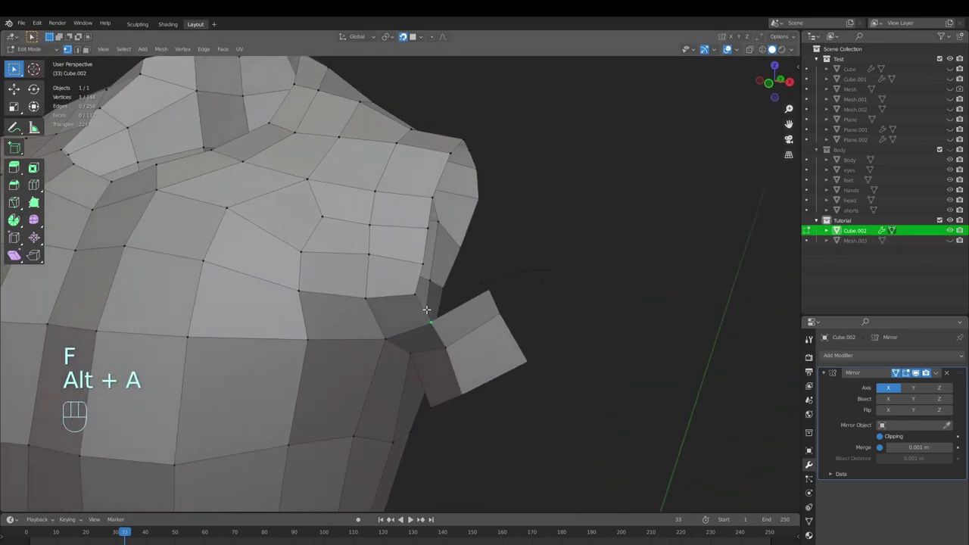
pyautogui.press('f')
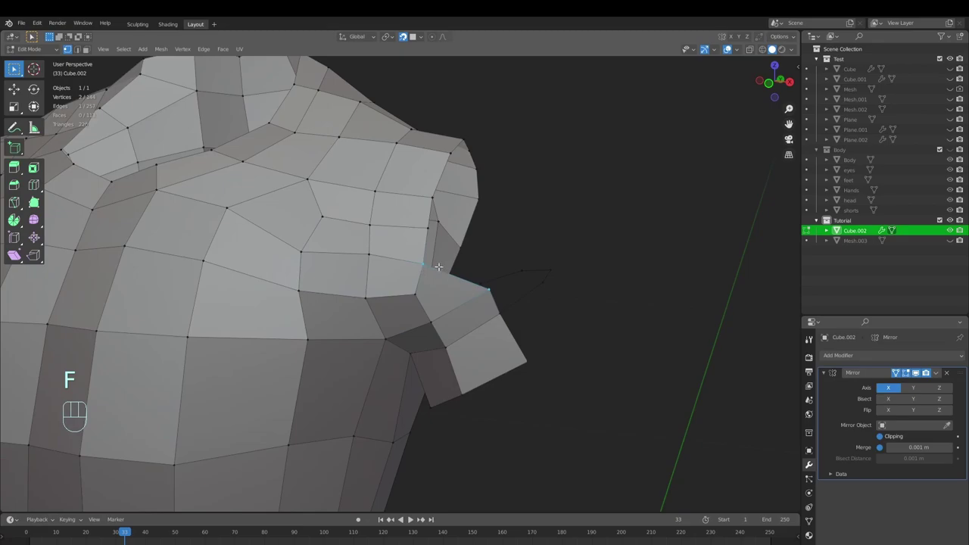
pyautogui.moveTo(488, 292); pyautogui.dragTo(494, 238, button='middle')
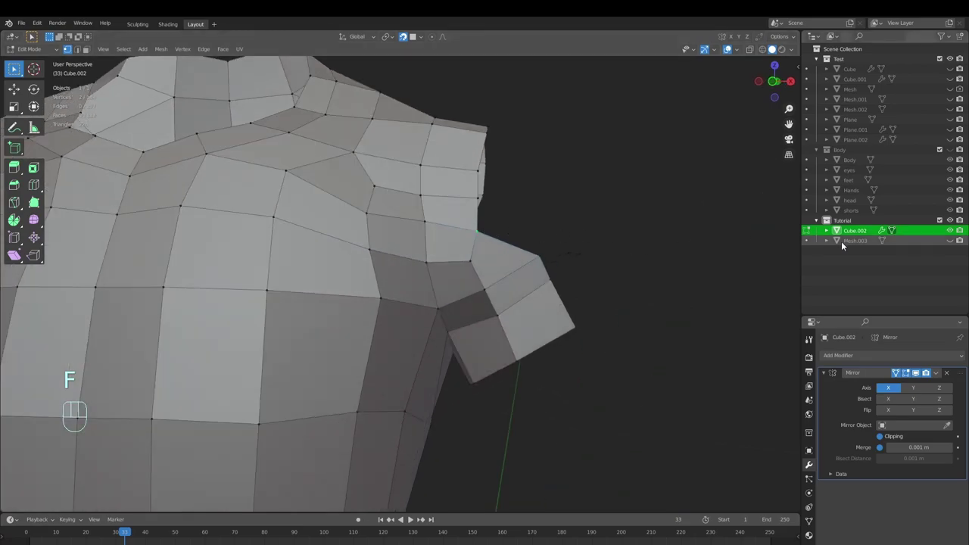
# Step: Move the lower front armhole vertex outward along the surface of Mesh.003 and inspect the resulting faces with Mesh.003 hidden
pyautogui.click(950, 240)
pyautogui.press('g')
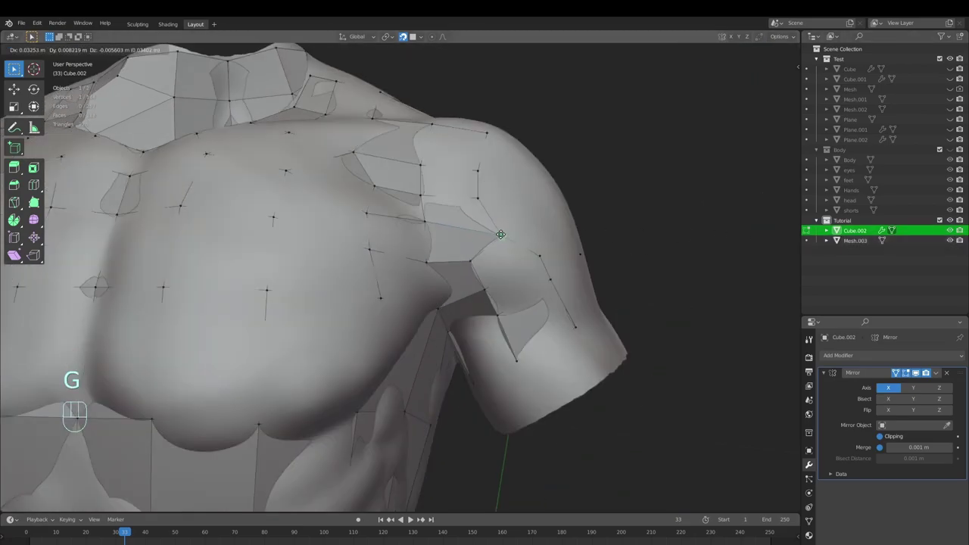
pyautogui.click(492, 233)
pyautogui.click(950, 240)
pyautogui.moveTo(580, 258); pyautogui.dragTo(779, 257, button='middle')
pyautogui.hotkey('alt', 'a')
pyautogui.click(950, 240)
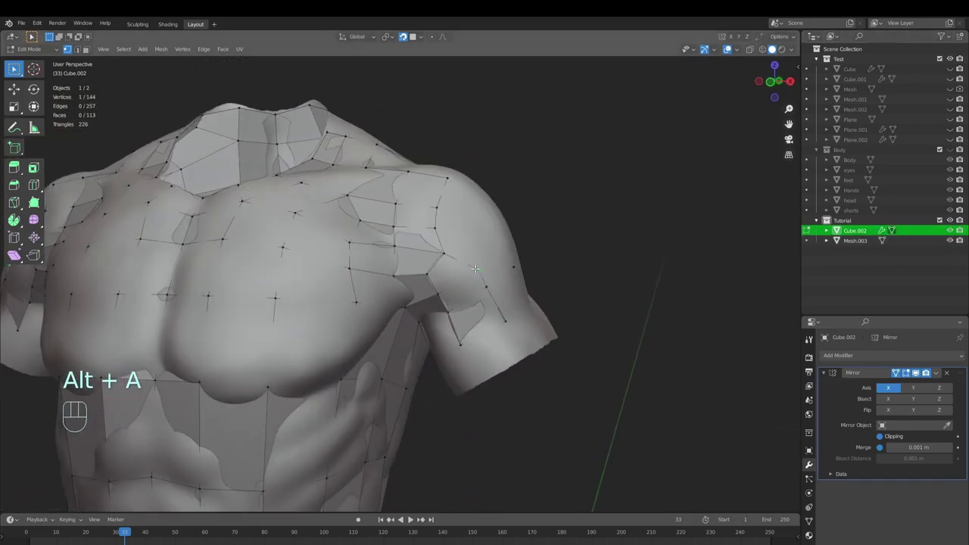
# Step: Reposition the top and bottom vertices of the front sleeve column to smooth its outline
pyautogui.press('g')
pyautogui.click(476, 268)
pyautogui.moveTo(476, 268); pyautogui.dragTo(424, 326, button='middle')
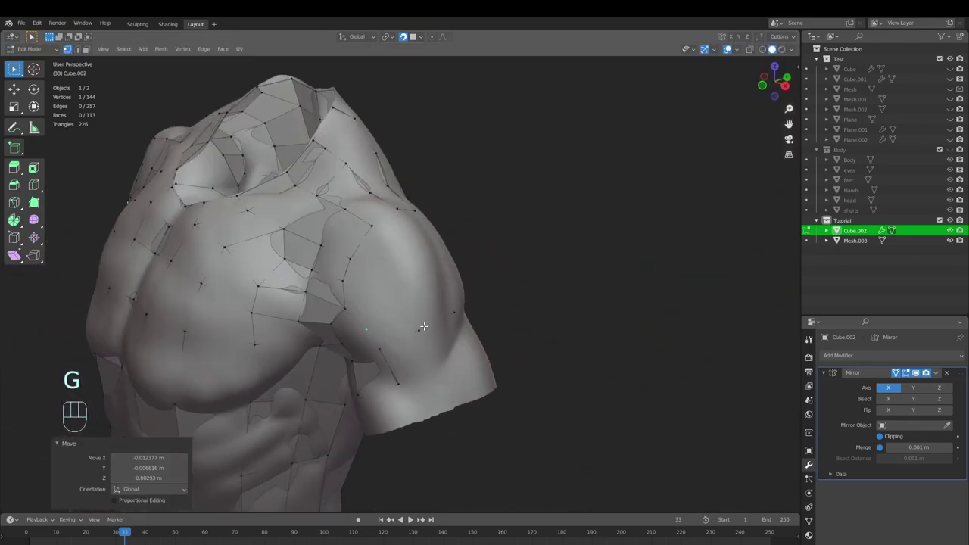
pyautogui.press('g')
pyautogui.click(393, 384)
# Step: Extrude a vertex outward from the bottom front sleeve vertex and fill the face beside the existing sleeve column
pyautogui.press('e')
pyautogui.click(391, 388)
pyautogui.click(391, 388)
pyautogui.keyDown('shift'); pyautogui.click(380, 353); pyautogui.keyUp('shift')
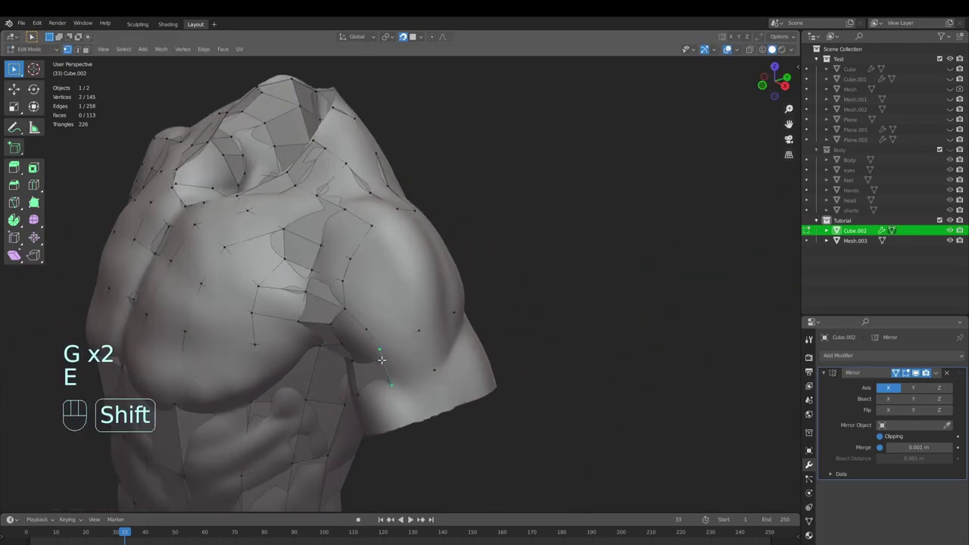
pyautogui.press('f')
# Step: Extrude a vertex up from the new sleeve face's upper corner and fill the next face above it
pyautogui.moveTo(380, 353); pyautogui.dragTo(400, 370, button='middle')
pyautogui.hotkey('alt', 'a')
pyautogui.click(400, 375)
pyautogui.press('e')
pyautogui.click(392, 352)
pyautogui.click(397, 376)
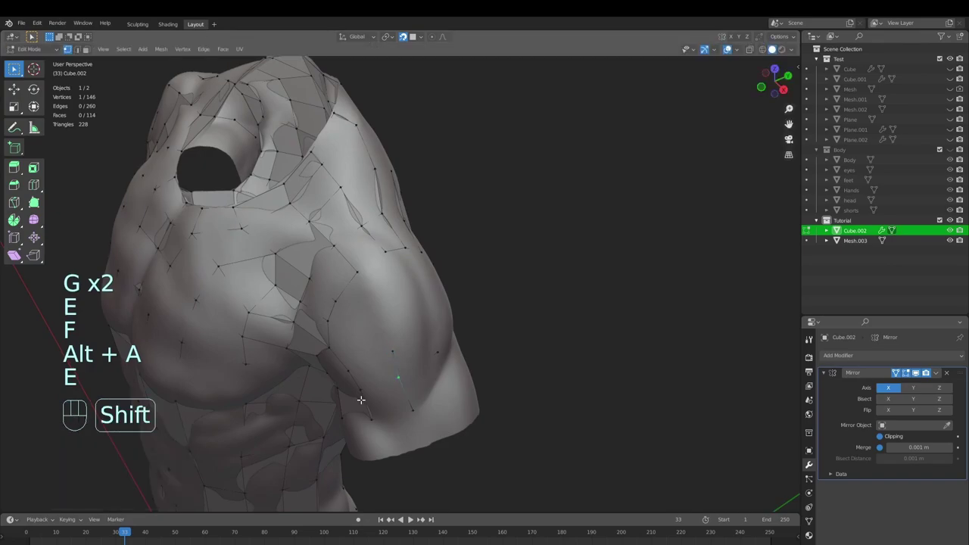
pyautogui.keyDown('shift'); pyautogui.click(361, 398); pyautogui.keyUp('shift')
pyautogui.press('f')
# Step: Reposition the vertices where the front of the sleeve meets the armhole to even out the surrounding faces
pyautogui.moveTo(363, 396); pyautogui.dragTo(405, 365, button='middle')
pyautogui.hotkey('alt', 'a')
pyautogui.click(412, 317)
pyautogui.press('g')
pyautogui.click(414, 320)
pyautogui.moveTo(414, 321); pyautogui.dragTo(430, 345, button='middle')
pyautogui.moveTo(429, 345); pyautogui.dragTo(451, 299, button='middle')
pyautogui.press('g')
pyautogui.click(448, 311)
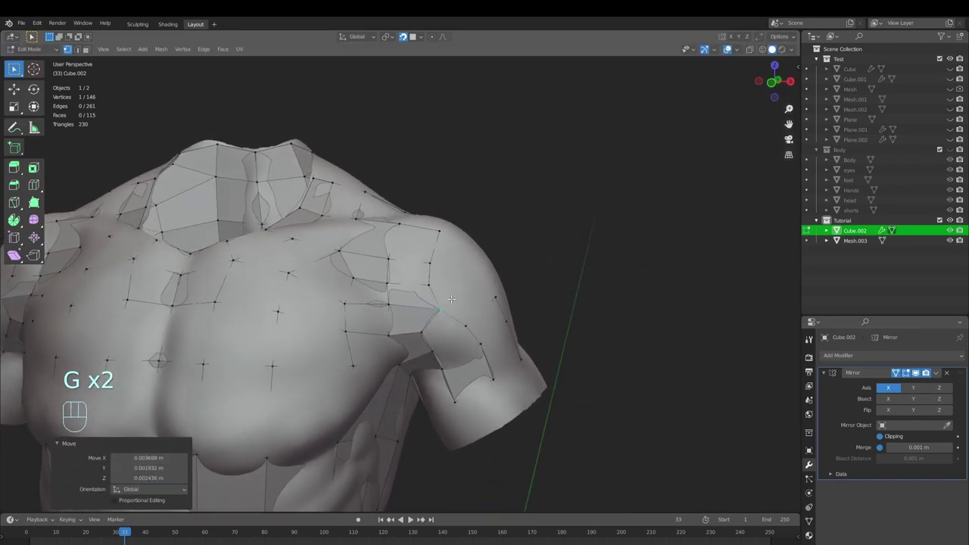
# Step: Shift an upper front armhole vertex and the neighboring chest-side vertex upward to space the shoulder faces evenly
pyautogui.click(432, 270)
pyautogui.press('g')
pyautogui.click(435, 264)
pyautogui.click(393, 261)
pyautogui.press('g')
pyautogui.click(397, 254)
# Step: Extrude a vertex outward from the front armhole vertex and fill the face joining it to the sleeve
pyautogui.click(438, 312)
pyautogui.press('e')
pyautogui.click(459, 289)
pyautogui.click(441, 311)
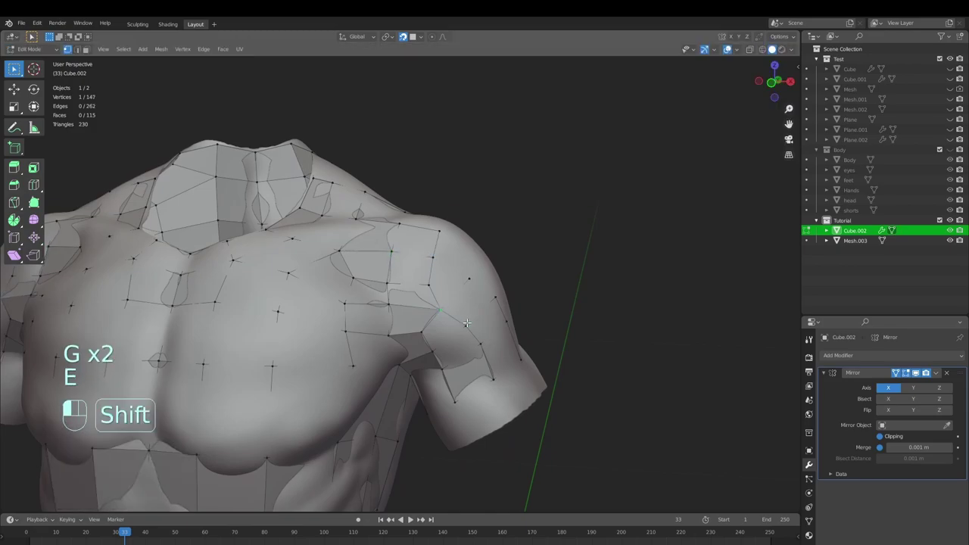
pyautogui.press('f')
pyautogui.moveTo(424, 295); pyautogui.dragTo(468, 354, button='middle')
# Step: Delete the vertex just extruded outward from the armhole together with its face
pyautogui.hotkey('alt', 'a')
pyautogui.scroll(-2, 447, 307)
pyautogui.moveTo(468, 354); pyautogui.dragTo(434, 300, button='middle')
pyautogui.hotkey('ctrl', 'z')
pyautogui.hotkey('alt', 'a')
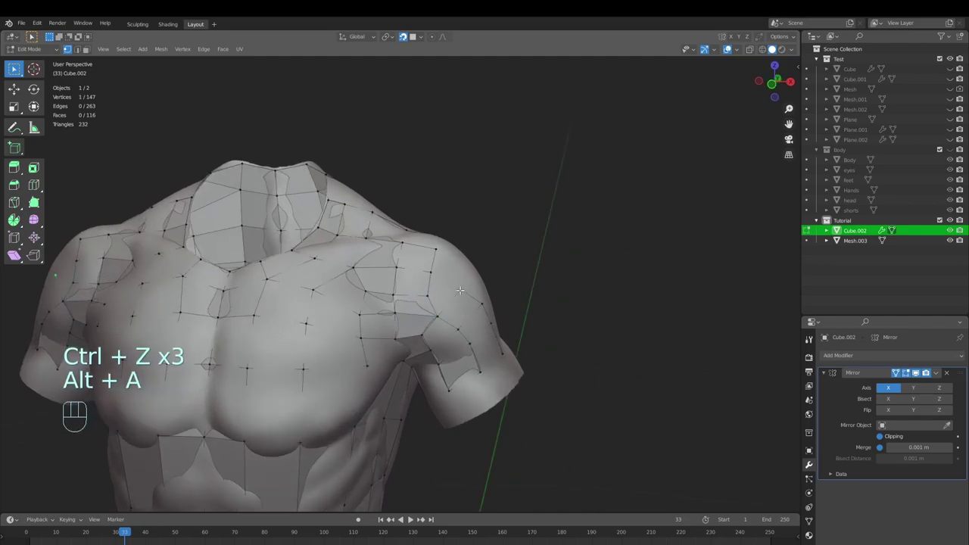
pyautogui.press('x')
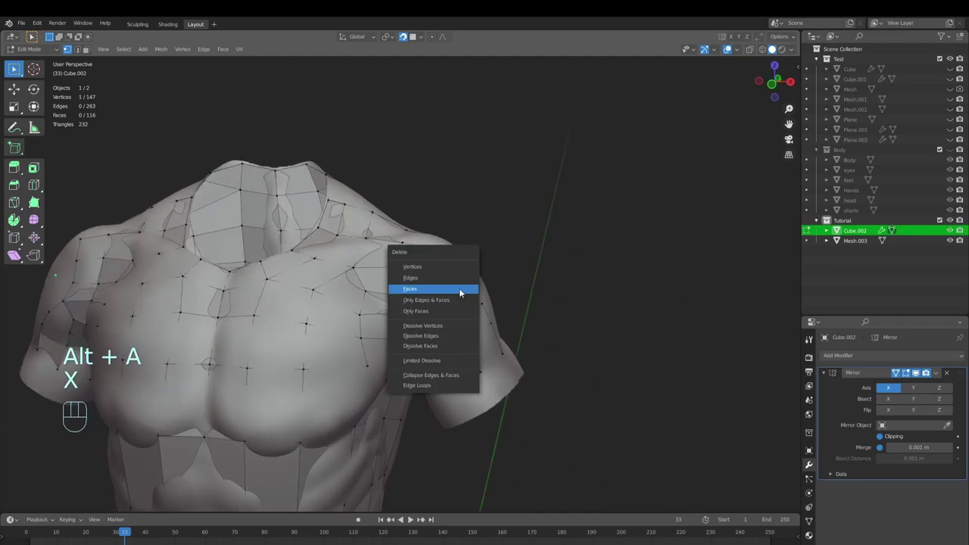
pyautogui.click(451, 267)
# Step: Reposition the upper vertex of the outer sleeve column along the shoulder surface
pyautogui.moveTo(452, 272); pyautogui.dragTo(464, 308, button='middle')
pyautogui.press('g')
pyautogui.click(450, 305)
pyautogui.press('g')
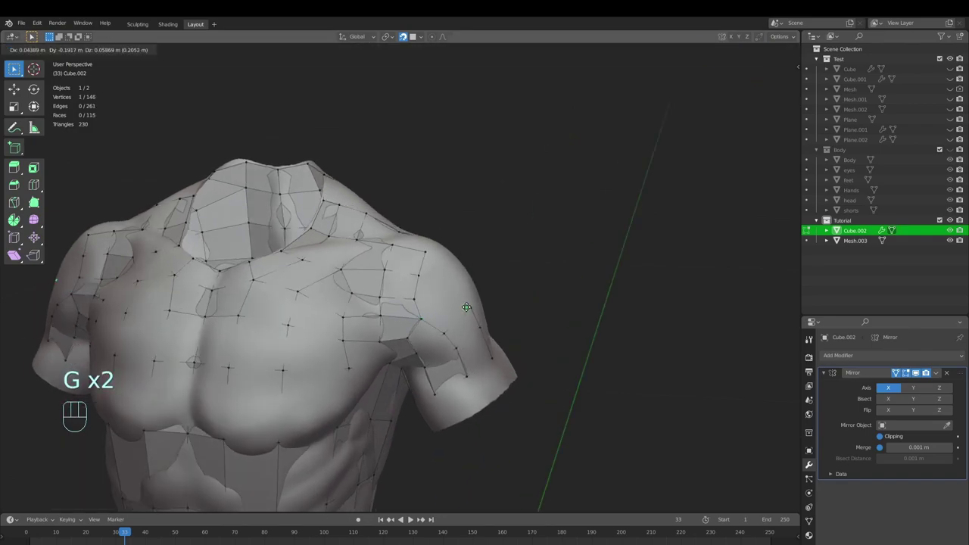
pyautogui.hotkey('ctrl', 'z')
pyautogui.press('g')
pyautogui.click(468, 308)
# Step: Extrude a vertex from the upper outer sleeve vertex toward the armhole and fill the adjoining face
pyautogui.press('e')
pyautogui.click(451, 332)
pyautogui.press('f')
pyautogui.moveTo(456, 326); pyautogui.dragTo(467, 326, button='middle')
pyautogui.hotkey('alt', 'a')
# Step: Move the new sleeve vertex toward the neighboring armhole vertex and merge the two at their center
pyautogui.click(457, 294)
pyautogui.press('g')
pyautogui.click(448, 293)
pyautogui.press('g')
pyautogui.click(443, 294)
pyautogui.keyDown('shift'); pyautogui.click(430, 292); pyautogui.keyUp('shift')
pyautogui.press('m')
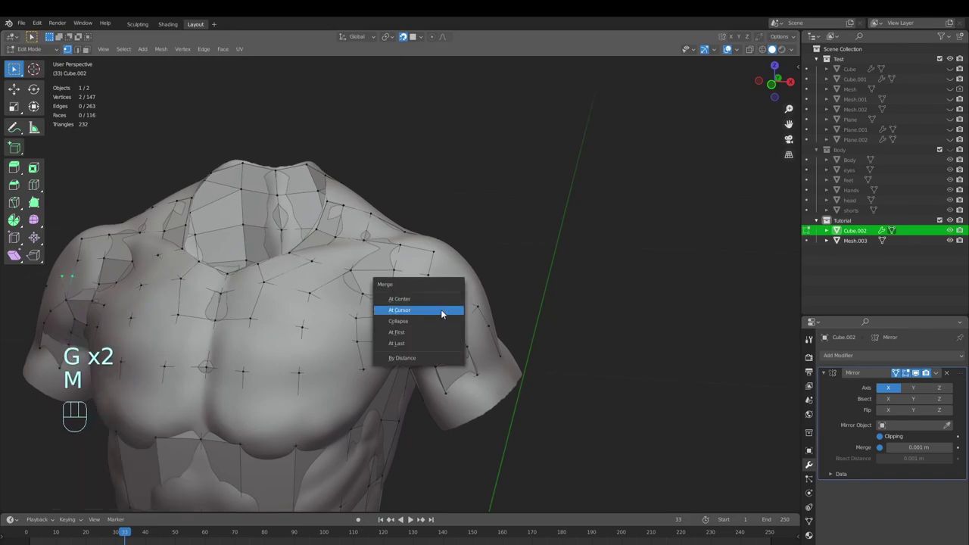
pyautogui.click(421, 299)
# Step: Reposition the merged armhole vertex and the neighboring upper sleeve vertex to even out the front faces
pyautogui.press('g')
pyautogui.click(450, 302)
pyautogui.press('g')
pyautogui.click(452, 304)
# Step: Reposition the bottom outer sleeve vertex and extrude a vertex from it toward the back of the sleeve
pyautogui.moveTo(452, 303); pyautogui.dragTo(407, 365, button='middle')
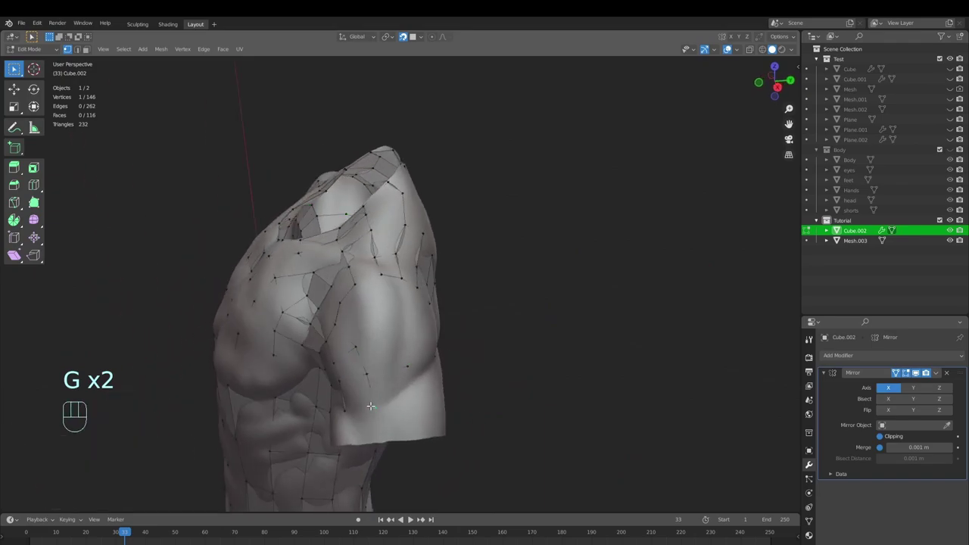
pyautogui.press('g')
pyautogui.click(370, 406)
pyautogui.press('e')
pyautogui.click(370, 381)
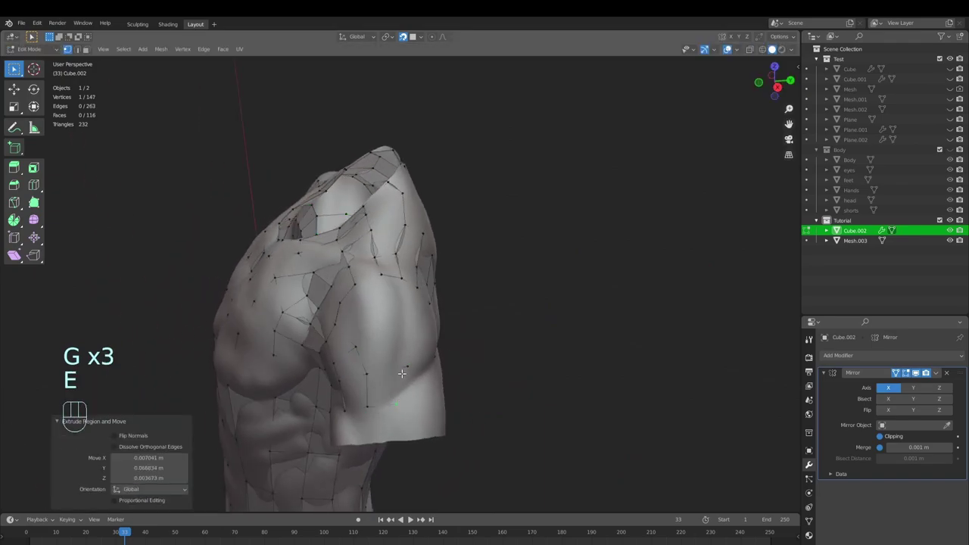
# Step: Reposition the vertex above the rear lower sleeve edge and fill the face between it and the neighboring outer sleeve vertices
pyautogui.click(405, 369)
pyautogui.press('g')
pyautogui.click(359, 376)
pyautogui.keyDown('shift'); pyautogui.click(365, 402); pyautogui.keyUp('shift')
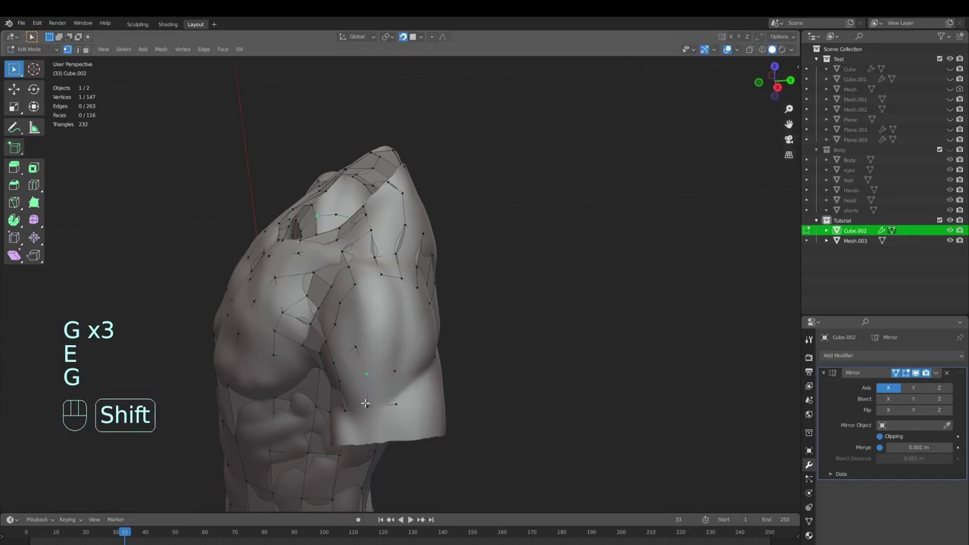
pyautogui.press('f')
pyautogui.hotkey('alt', 'a')
# Step: Extrude a vertex up the outer arm from the rear sleeve column and fill the face joining it to the front column
pyautogui.click(395, 374)
pyautogui.press('e')
pyautogui.click(394, 345)
pyautogui.click(396, 375)
pyautogui.keyDown('shift'); pyautogui.click(365, 375); pyautogui.keyUp('shift')
pyautogui.press('f')
pyautogui.moveTo(364, 375); pyautogui.dragTo(457, 340, button='middle')
pyautogui.press('f')
pyautogui.hotkey('alt', 'a')
# Step: Extrude two more vertices up the outer arm toward the shoulder cap and fill the faces between them and the adjacent sleeve vertices
pyautogui.press('e')
pyautogui.click(385, 333)
pyautogui.click(375, 373)
pyautogui.press('e')
pyautogui.click(369, 338)
pyautogui.click(373, 368)
pyautogui.hotkey('alt', 'a')
pyautogui.keyDown('shift'); pyautogui.click(395, 339); pyautogui.keyUp('shift')
pyautogui.press('f')
pyautogui.moveTo(395, 339); pyautogui.dragTo(393, 404, button='middle')
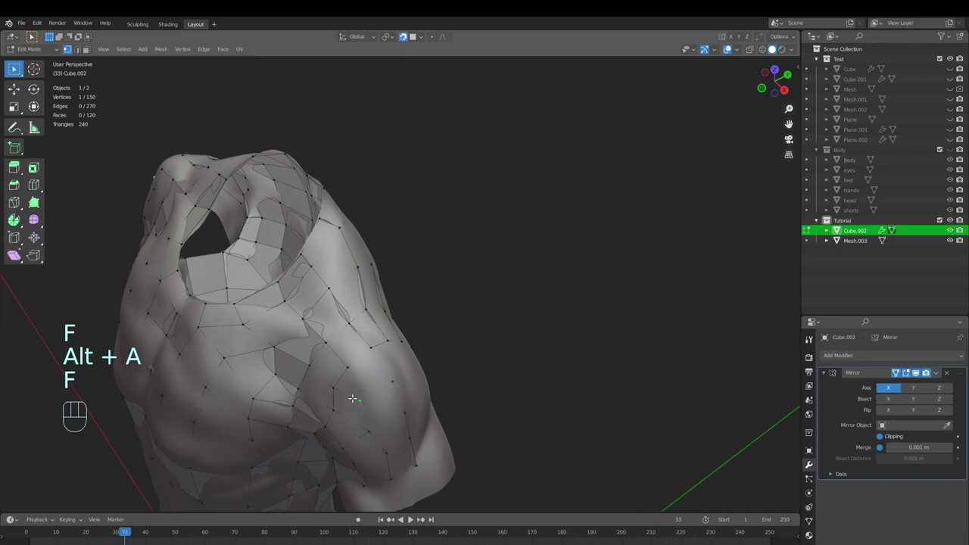
# Step: Adjust the top outer-arm vertex, extrude further vertices beside it over the shoulder, and fill the adjoining faces
pyautogui.moveTo(353, 380); pyautogui.dragTo(473, 306, button='middle')
pyautogui.press('g')
pyautogui.click(447, 339)
pyautogui.press('e')
pyautogui.click(431, 384)
pyautogui.press('f')
pyautogui.hotkey('alt', 'a')
pyautogui.press('e')
pyautogui.click(434, 392)
pyautogui.keyDown('shift'); pyautogui.click(435, 394); pyautogui.keyUp('shift')
pyautogui.press('f')
# Step: Reposition a vertex on the shoulder cap and fill the next face connecting the sleeve to the front armhole
pyautogui.hotkey('alt', 'a')
pyautogui.click(435, 331)
pyautogui.press('g')
pyautogui.click(436, 330)
pyautogui.click(421, 359)
pyautogui.keyDown('shift'); pyautogui.click(445, 368); pyautogui.keyUp('shift')
pyautogui.press('f')
pyautogui.scroll(-2, 449, 330)
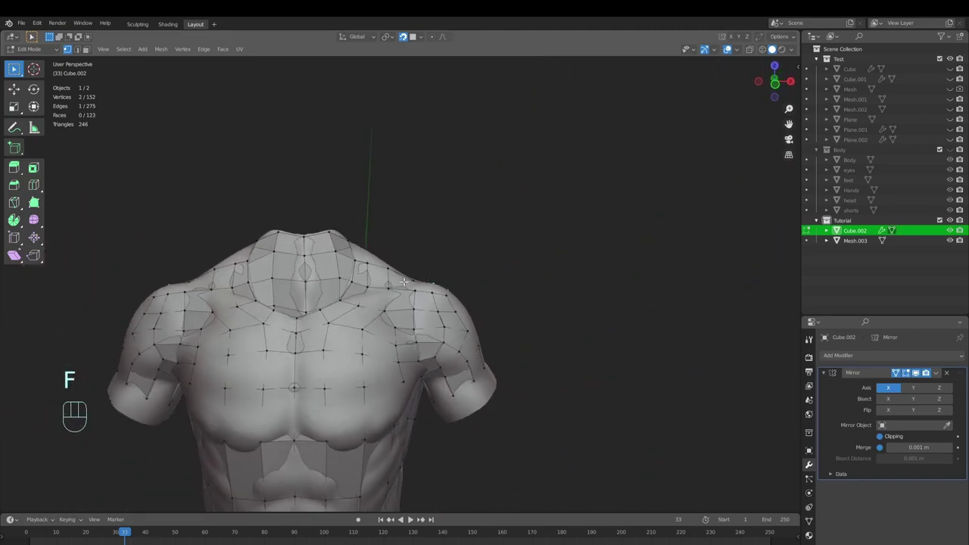
# Step: Examine the sleeve topology and the remaining armhole opening with the torso surface Mesh.003 temporarily hidden
pyautogui.moveTo(404, 294); pyautogui.dragTo(583, 319, button='middle')
pyautogui.click(424, 296)
pyautogui.click(951, 242)
pyautogui.press('Tab')
pyautogui.press('Tab')
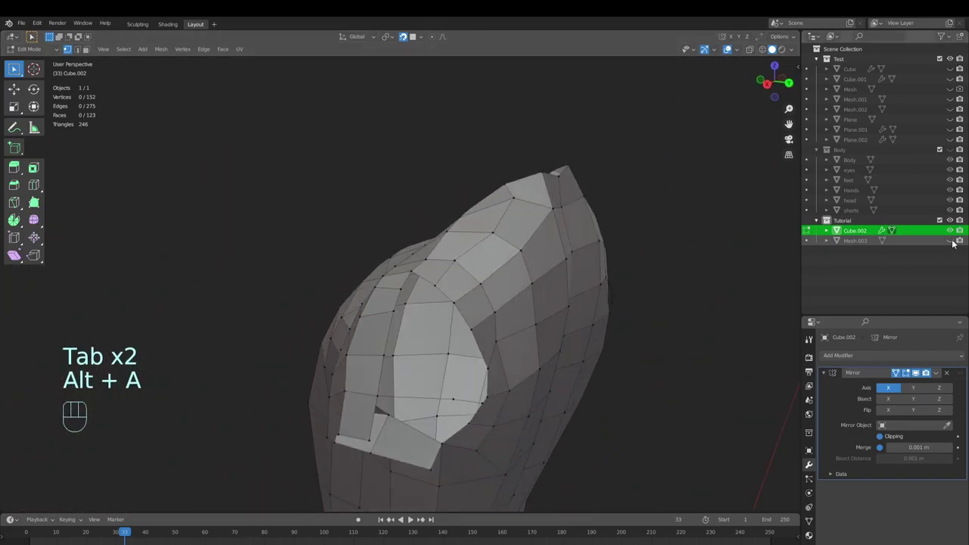
pyautogui.click(950, 240)
pyautogui.press('Tab')
pyautogui.press('Tab')
# Step: Reposition the vertices along the back of the armhole and over the shoulder to even out their spacing
pyautogui.moveTo(487, 339); pyautogui.dragTo(513, 377, button='middle')
pyautogui.click(495, 368)
pyautogui.press('g')
pyautogui.click(497, 369)
pyautogui.click(522, 361)
pyautogui.press('g')
pyautogui.click(525, 357)
pyautogui.press('g')
pyautogui.click(481, 342)
pyautogui.press('g')
pyautogui.click(485, 314)
pyautogui.press('g')
pyautogui.click(467, 294)
pyautogui.moveTo(466, 294); pyautogui.dragTo(481, 314, button='middle')
# Step: Insert a loop cut in the edge spanning the back of the sleeve and reposition the vertices along that edge
pyautogui.click(431, 374)
pyautogui.moveTo(430, 374); pyautogui.dragTo(385, 340, button='middle')
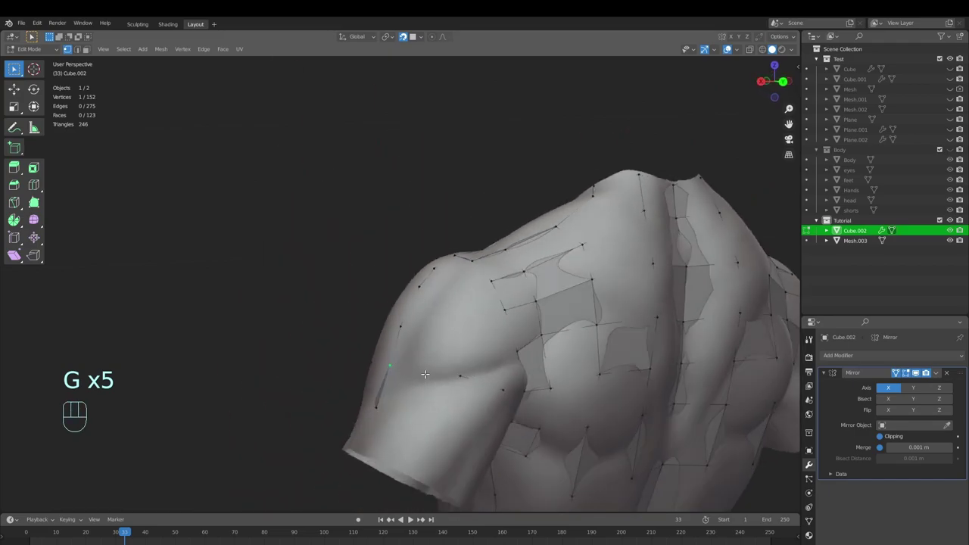
pyautogui.hotkey('ctrl', 'r')
pyautogui.click(425, 371)
pyautogui.press('g')
pyautogui.click(426, 373)
pyautogui.press('g')
pyautogui.click(468, 383)
# Step: Extrude two vertices down the back of the sleeve and fill the faces linking them to the outer sleeve edge
pyautogui.click(422, 377)
pyautogui.press('e')
pyautogui.click(411, 415)
pyautogui.press('e')
pyautogui.click(459, 429)
pyautogui.click(377, 408)
pyautogui.keyDown('shift'); pyautogui.click(391, 365); pyautogui.keyUp('shift')
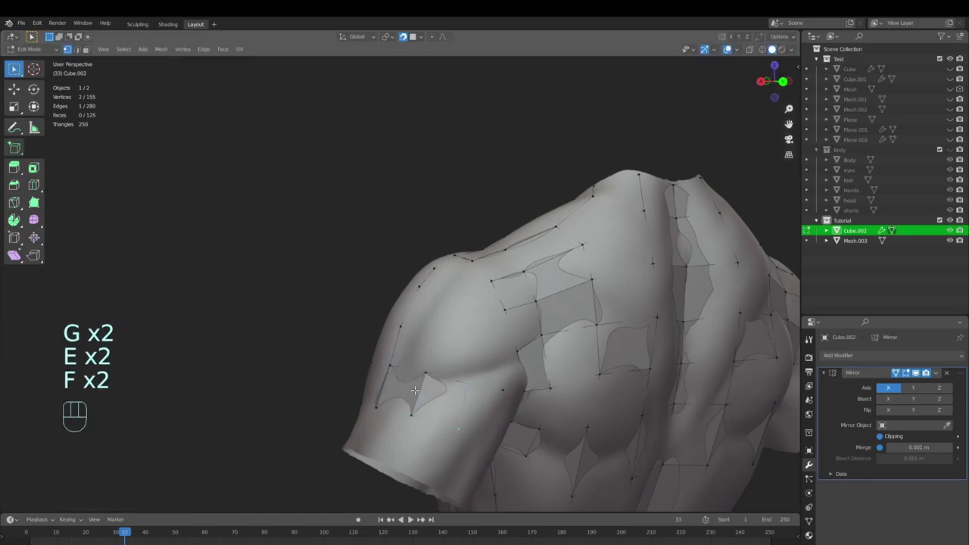
pyautogui.press('f')
# Step: Extrude a vertex up the back of the arm from the middle sleeve row and fill the face beside the outer sleeve
pyautogui.keyDown('shift'); pyautogui.moveTo(449, 364); pyautogui.dragTo(444, 400, button='middle'); pyautogui.keyUp('shift')
pyautogui.press('e')
pyautogui.click(429, 373)
pyautogui.keyDown('shift'); pyautogui.click(396, 366); pyautogui.keyUp('shift')
pyautogui.press('f')
# Step: Extrude another vertex from the lower back sleeve and fill the adjoining faces toward the armpit, checking them with the torso surface hidden
pyautogui.click(462, 421)
pyautogui.press('e')
pyautogui.click(471, 386)
pyautogui.click(463, 423)
pyautogui.keyDown('shift'); pyautogui.click(422, 413); pyautogui.keyUp('shift')
pyautogui.press('f')
pyautogui.moveTo(471, 424); pyautogui.dragTo(495, 403, button='middle')
pyautogui.click(949, 241)
pyautogui.hotkey('alt', 'a')
pyautogui.press('f')
pyautogui.hotkey('alt', 'a')
pyautogui.press('f')
pyautogui.hotkey('alt', 'a')
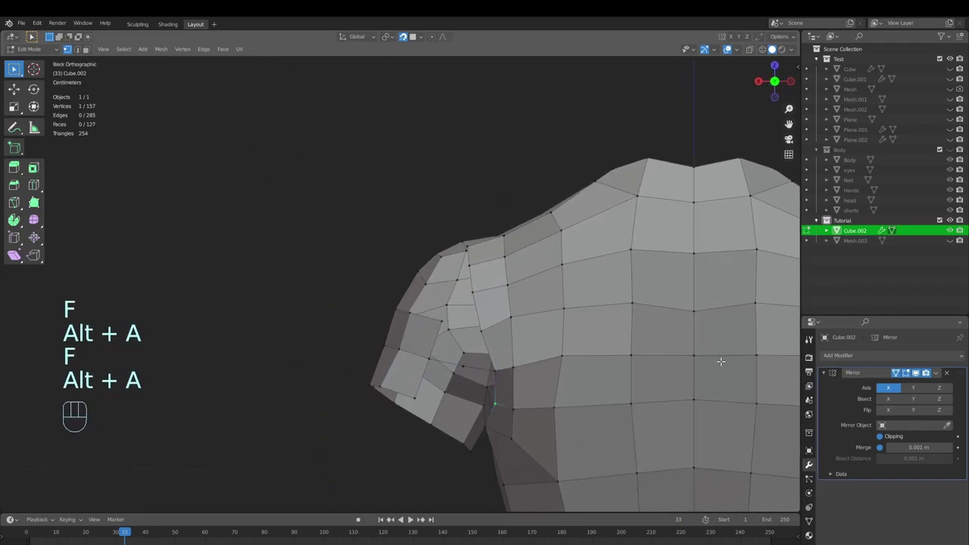
# Step: Show the torso surface again, extrude a vertex at the armpit, and fill the face between it and the lower back sleeve
pyautogui.click(950, 240)
pyautogui.press('e')
pyautogui.click(495, 396)
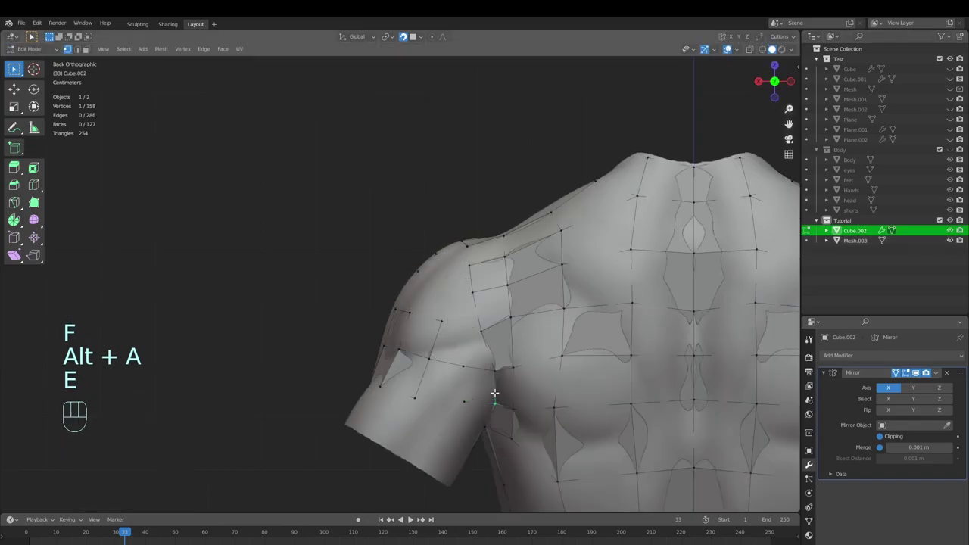
pyautogui.keyDown('shift'); pyautogui.click(465, 401); pyautogui.keyUp('shift')
pyautogui.press('f')
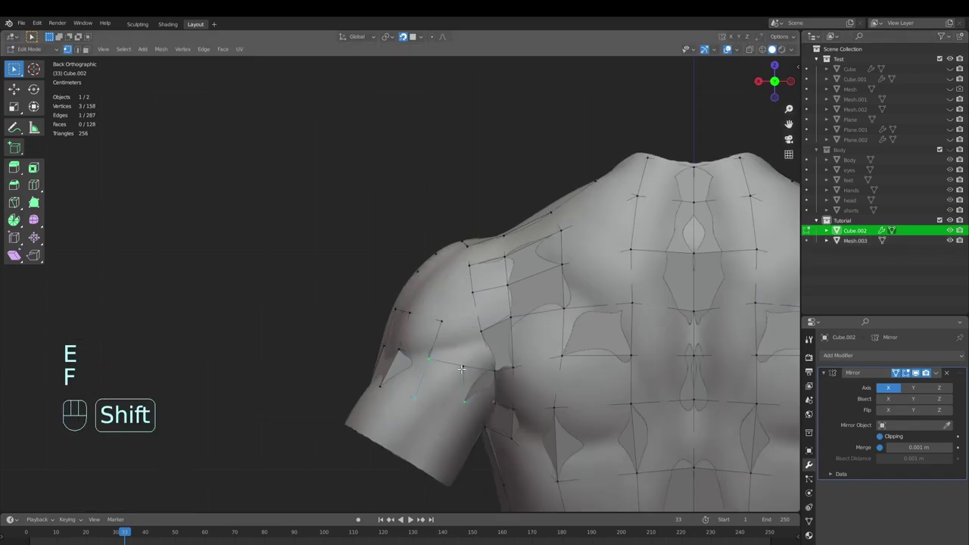
# Step: Adjust the lower back sleeve vertex, extrude a vertex up from the middle row, and fill the faces reaching the armhole
pyautogui.click(462, 401)
pyautogui.press('g')
pyautogui.click(465, 364)
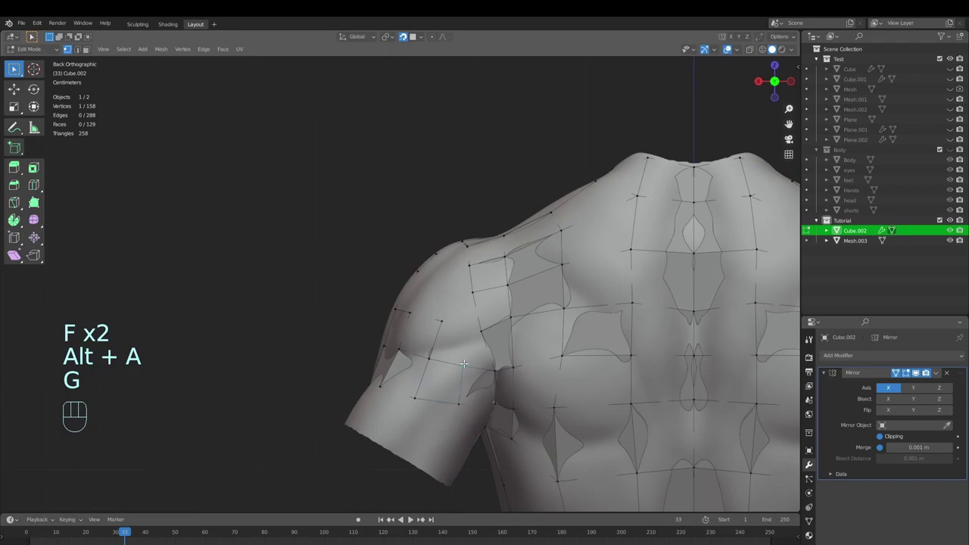
pyautogui.press('e')
pyautogui.click(462, 369)
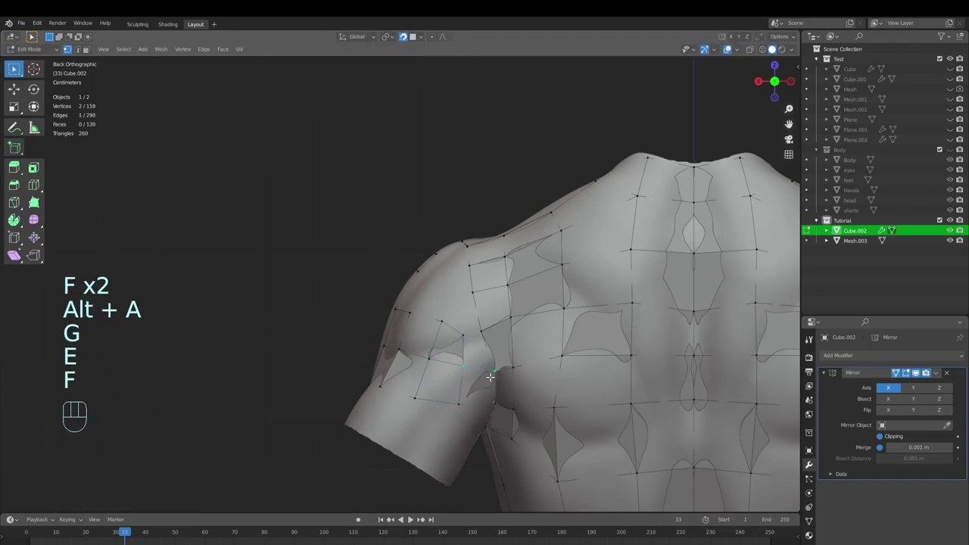
pyautogui.press('f')
pyautogui.hotkey('alt', 'a')
# Step: Hide the torso surface and examine the vertex counts around the open shoulder hole and along its opposing edges
pyautogui.moveTo(491, 376); pyautogui.dragTo(561, 390, button='middle')
pyautogui.click(949, 241)
pyautogui.moveTo(485, 299); pyautogui.dragTo(537, 316, button='middle')
pyautogui.moveTo(480, 345); pyautogui.dragTo(449, 396, button='middle')
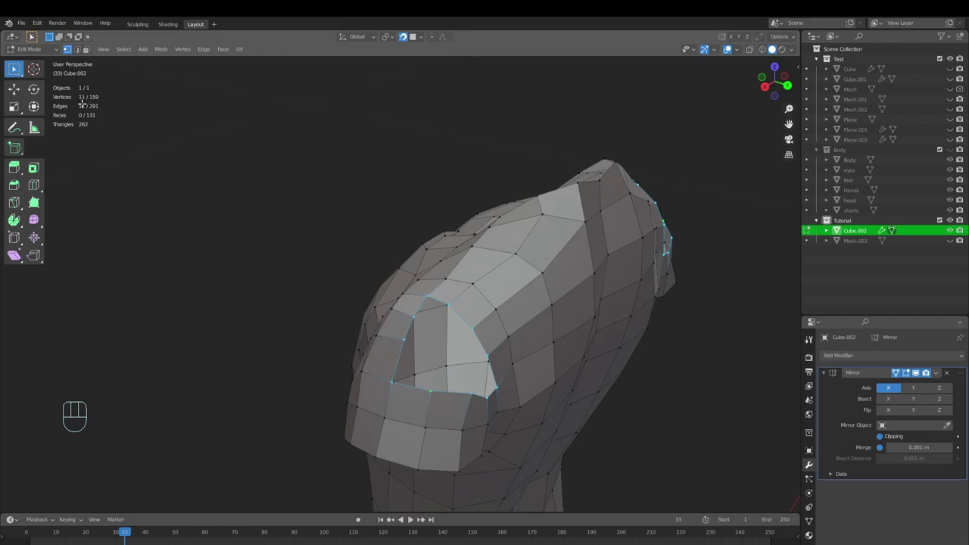
pyautogui.moveTo(344, 277); pyautogui.dragTo(372, 368, button='middle')
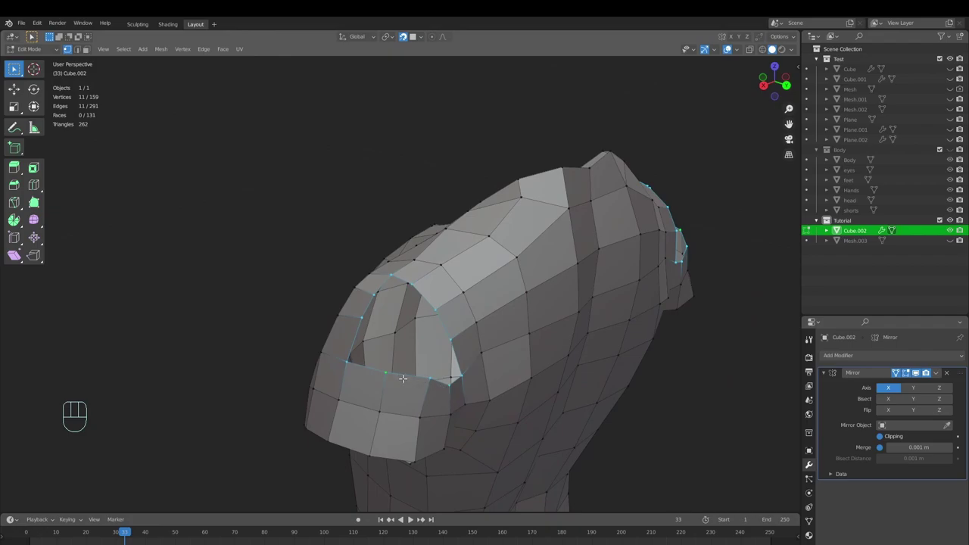
pyautogui.moveTo(399, 277); pyautogui.dragTo(461, 413, button='middle')
pyautogui.hotkey('alt', 'a')
pyautogui.keyDown('ctrl'); pyautogui.click(361, 394); pyautogui.keyUp('ctrl')
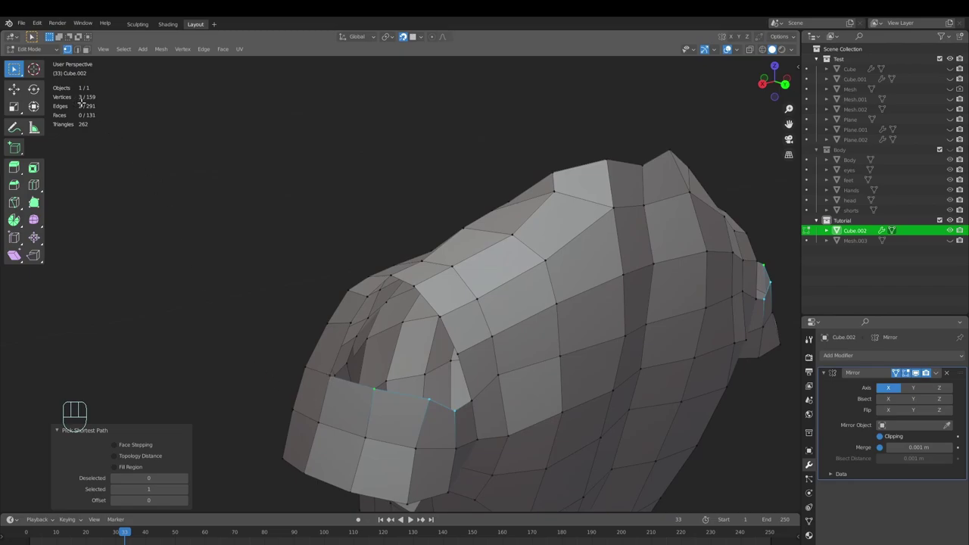
pyautogui.keyDown('ctrl'); pyautogui.click(459, 354); pyautogui.keyUp('ctrl')
pyautogui.moveTo(458, 353); pyautogui.dragTo(327, 367, button='middle')
pyautogui.hotkey('alt', 'a')
pyautogui.click(369, 307)
pyautogui.keyDown('ctrl'); pyautogui.click(367, 334); pyautogui.keyUp('ctrl')
pyautogui.hotkey('alt', 'a')
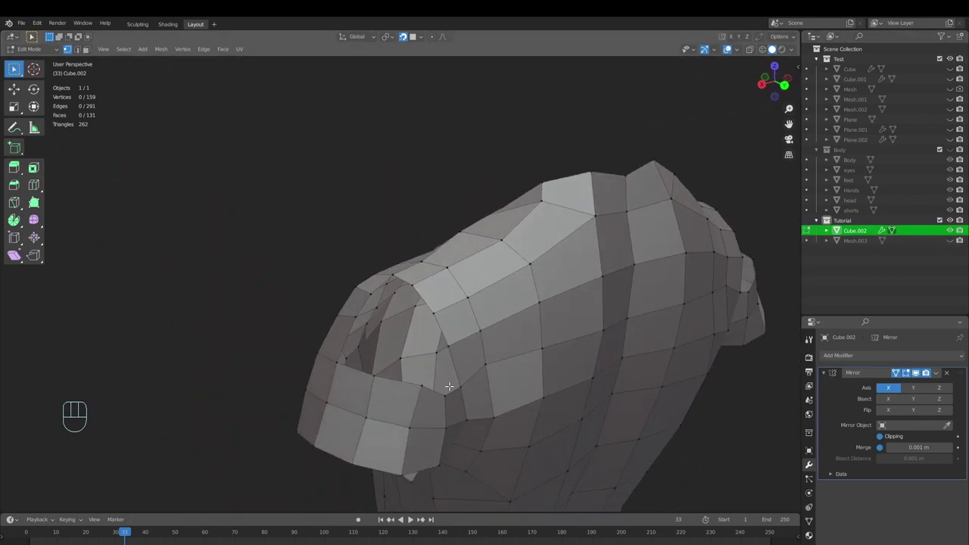
# Step: Fill the face at the armpit corner of the shoulder hole and recheck the vertices along the opening
pyautogui.moveTo(458, 405); pyautogui.dragTo(436, 400, button='middle')
pyautogui.press('f')
pyautogui.moveTo(429, 443); pyautogui.dragTo(449, 312, button='middle')
pyautogui.hotkey('alt', 'a')
pyautogui.keyDown('ctrl'); pyautogui.click(412, 280); pyautogui.keyUp('ctrl')
pyautogui.moveTo(413, 281); pyautogui.dragTo(397, 385, button='middle')
pyautogui.click(389, 395)
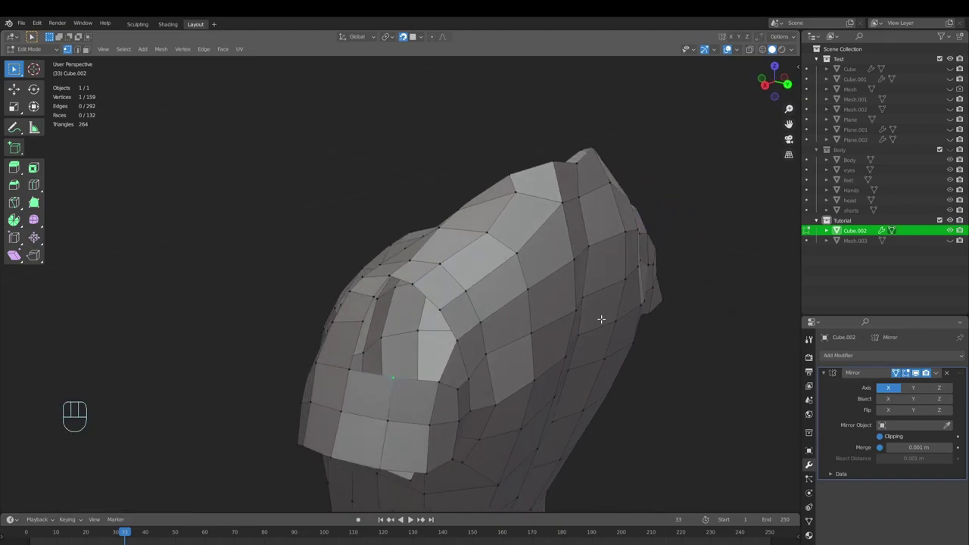
# Step: Show the torso surface again and add a loop cut down through the back sleeve faces
pyautogui.click(952, 241)
pyautogui.click(408, 390)
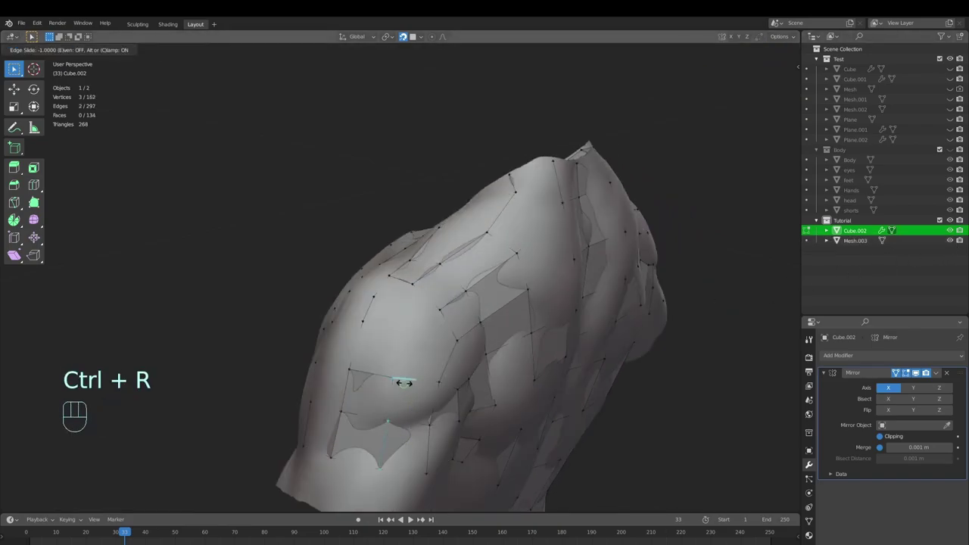
pyautogui.click(415, 378)
pyautogui.moveTo(415, 379); pyautogui.dragTo(419, 371, button='middle')
# Step: Reposition the new loop's vertices from the hole edge down to the sleeve hem for even spacing
pyautogui.press('g')
pyautogui.click(421, 416)
pyautogui.press('g')
pyautogui.click(410, 419)
pyautogui.press('g')
pyautogui.click(404, 465)
pyautogui.moveTo(404, 465); pyautogui.dragTo(361, 432, button='middle')
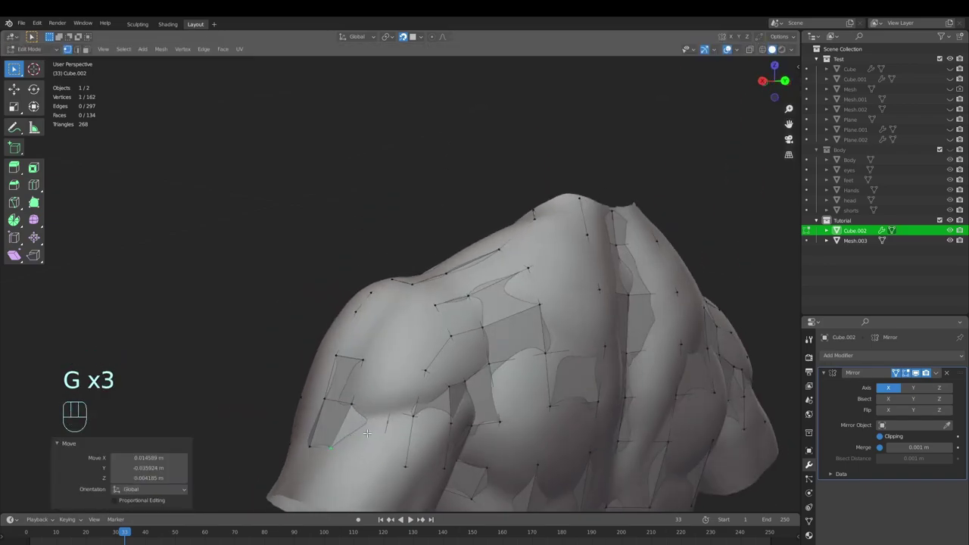
# Step: Reposition the vertices along the back sleeve edge and the rear rim of the shoulder hole for even spacing
pyautogui.press('g')
pyautogui.click(388, 415)
pyautogui.press('g')
pyautogui.click(391, 393)
pyautogui.press('g')
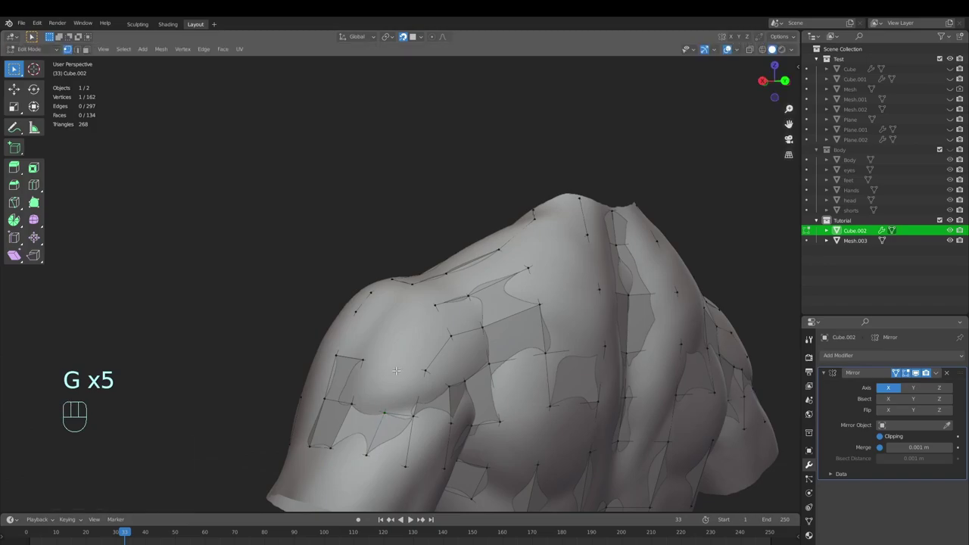
pyautogui.click(396, 365)
pyautogui.moveTo(396, 365); pyautogui.dragTo(406, 361, button='middle')
pyautogui.press('g')
pyautogui.click(407, 360)
pyautogui.press('g')
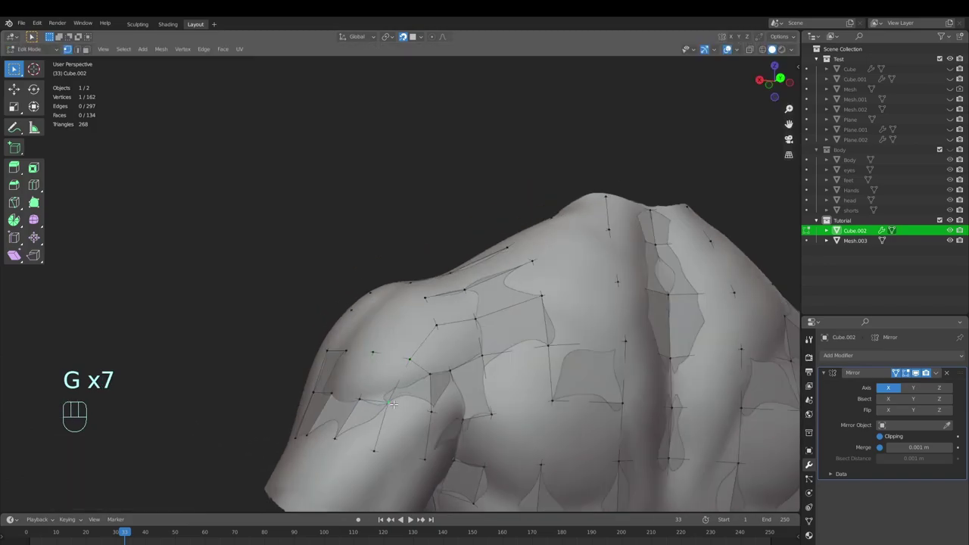
pyautogui.click(381, 452)
pyautogui.click(380, 452)
pyautogui.press('g')
pyautogui.click(381, 453)
pyautogui.keyDown('ctrl'); pyautogui.moveTo(386, 401); pyautogui.dragTo(392, 431, button='middle'); pyautogui.keyUp('ctrl')
pyautogui.hotkey('alt', 'a')
# Step: Extrude new vertices across the outer shoulder from the hole's edge and fill the faces between them
pyautogui.keyDown('ctrl'); pyautogui.moveTo(392, 431); pyautogui.dragTo(383, 312, button='middle'); pyautogui.keyUp('ctrl')
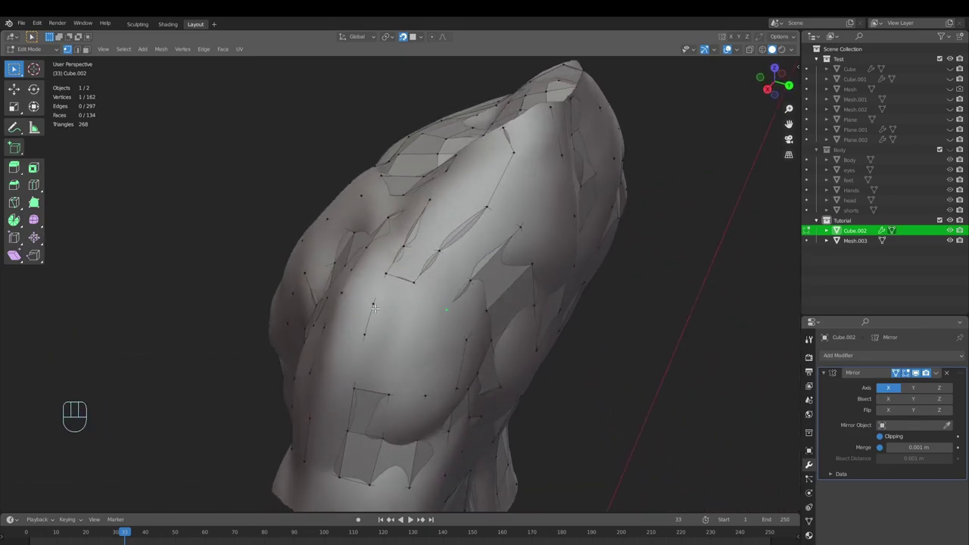
pyautogui.press('e')
pyautogui.click(366, 335)
pyautogui.press('g')
pyautogui.click(361, 345)
pyautogui.click(376, 309)
pyautogui.press('g')
pyautogui.click(391, 358)
pyautogui.click(379, 304)
pyautogui.press('e')
pyautogui.click(400, 316)
pyautogui.click(373, 306)
pyautogui.moveTo(419, 368); pyautogui.dragTo(437, 386, button='middle')
pyautogui.hotkey('alt', 'a')
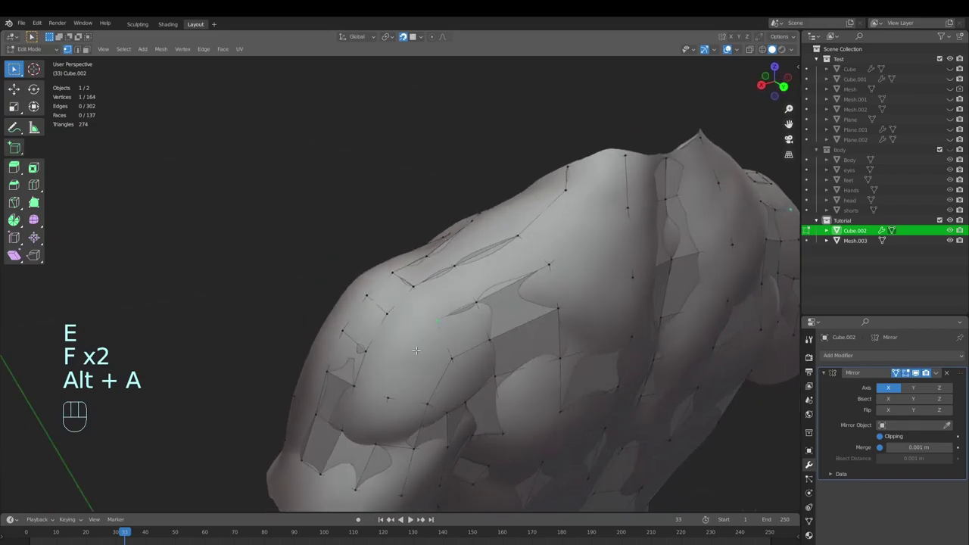
# Step: Extrude another vertex from the rear shoulder edge and fill the face connecting it to the top of the shoulder
pyautogui.click(437, 321)
pyautogui.press('e')
pyautogui.click(411, 349)
pyautogui.click(437, 321)
pyautogui.keyDown('shift'); pyautogui.click(409, 288); pyautogui.keyUp('shift')
pyautogui.press('f')
pyautogui.moveTo(410, 302); pyautogui.dragTo(429, 310, button='middle')
pyautogui.hotkey('alt', 'a')
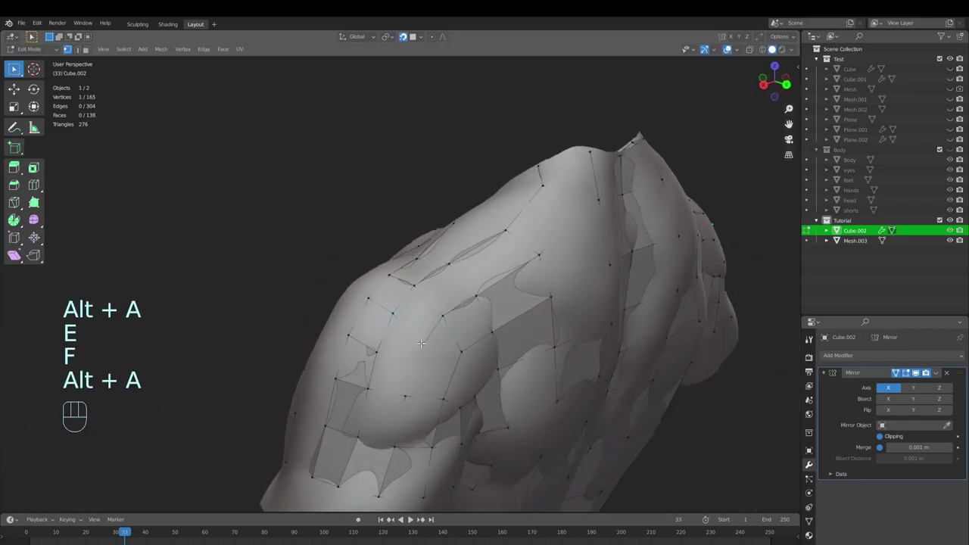
# Step: Adjust the rear shoulder edge vertex, extrude one more down the shoulder and fill the two adjoining faces
pyautogui.click(421, 343)
pyautogui.press('g')
pyautogui.click(422, 341)
pyautogui.press('e')
pyautogui.click(416, 364)
pyautogui.click(377, 352)
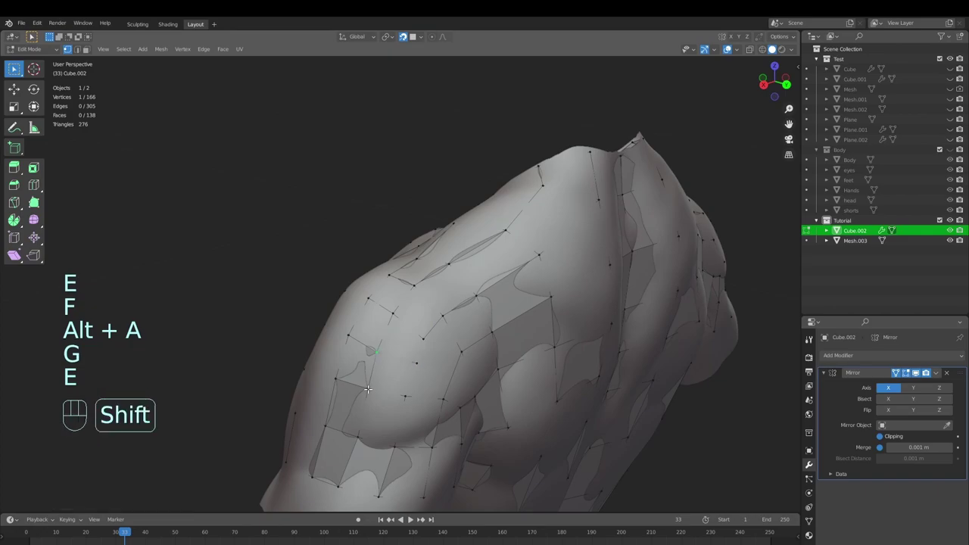
pyautogui.moveTo(421, 390); pyautogui.dragTo(398, 387, button='middle')
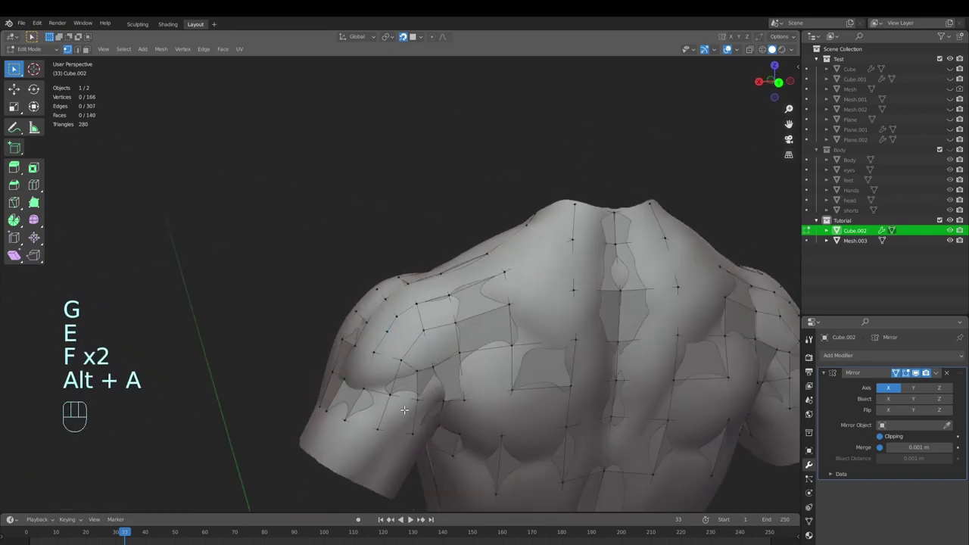
# Step: Delete the face at the back of the shoulder hole and move its lower corner vertex down toward the sleeve
pyautogui.scroll(1, 406, 404)
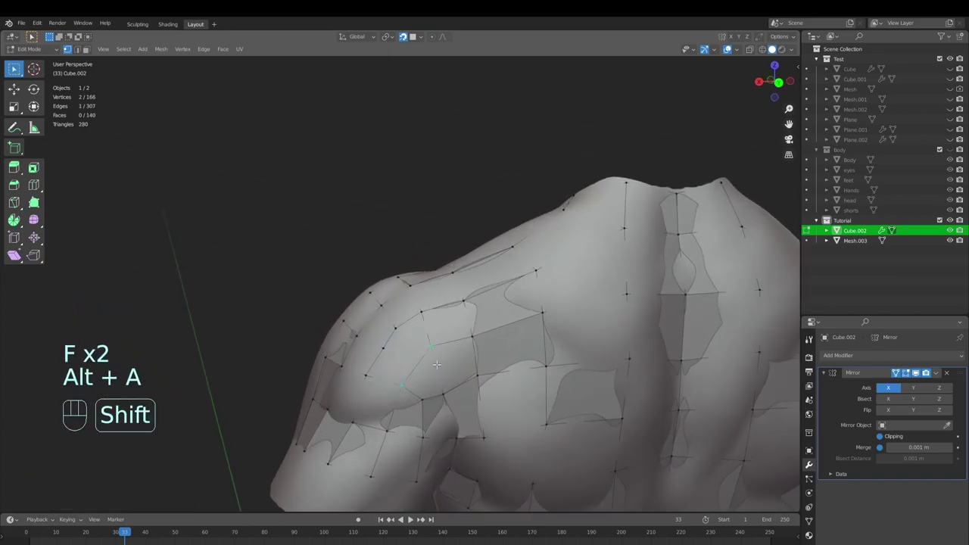
pyautogui.press('3')
pyautogui.press('x')
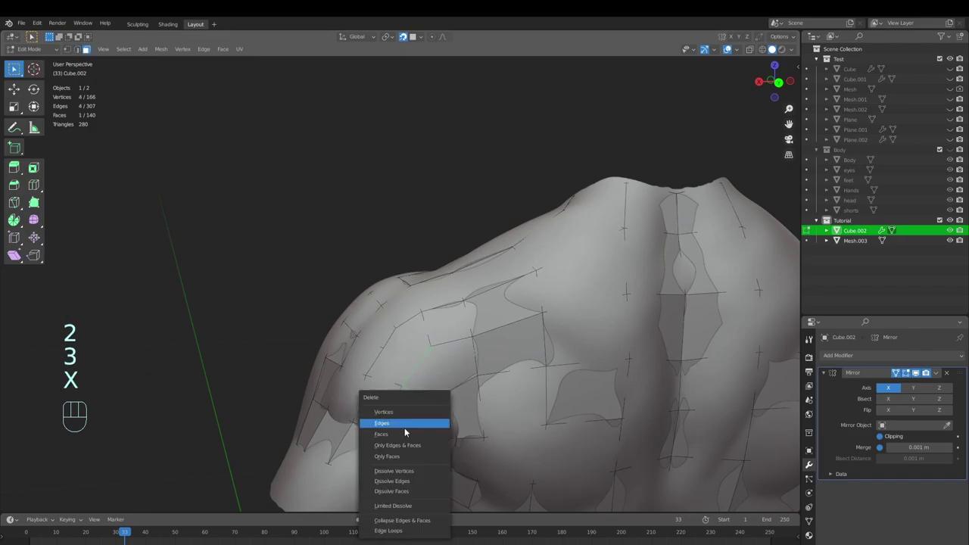
pyautogui.scroll(3, 447, 397)
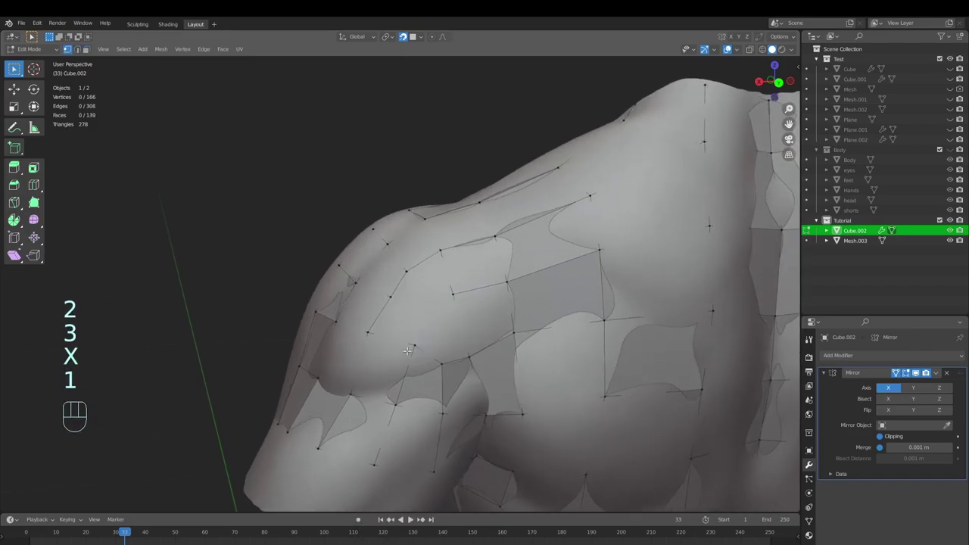
pyautogui.click(412, 350)
pyautogui.press('g')
pyautogui.click(424, 364)
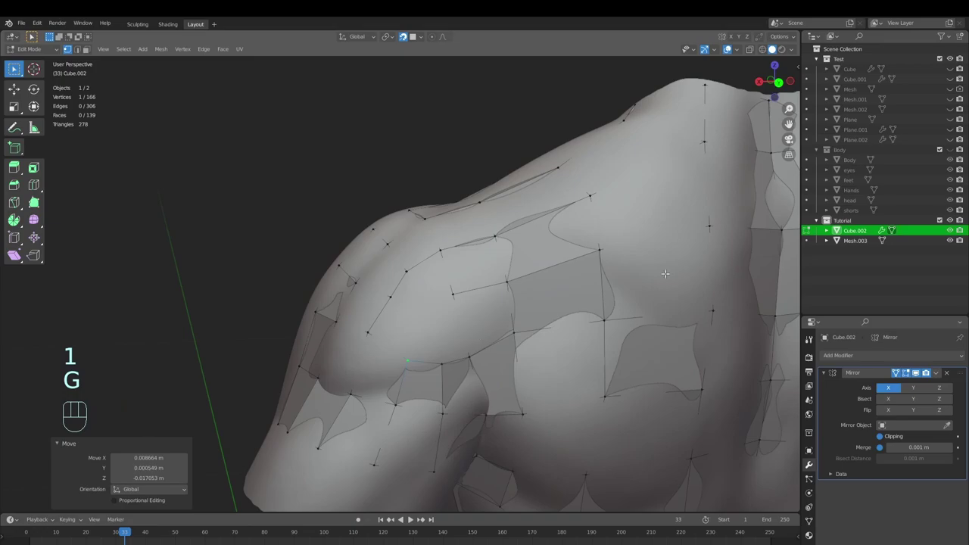
# Step: Check the hole without the torso surface, then extrude a vertex on the back shoulder and fill the neighbouring faces
pyautogui.click(951, 241)
pyautogui.click(951, 241)
pyautogui.click(441, 362)
pyautogui.press('e')
pyautogui.click(457, 328)
pyautogui.press('f')
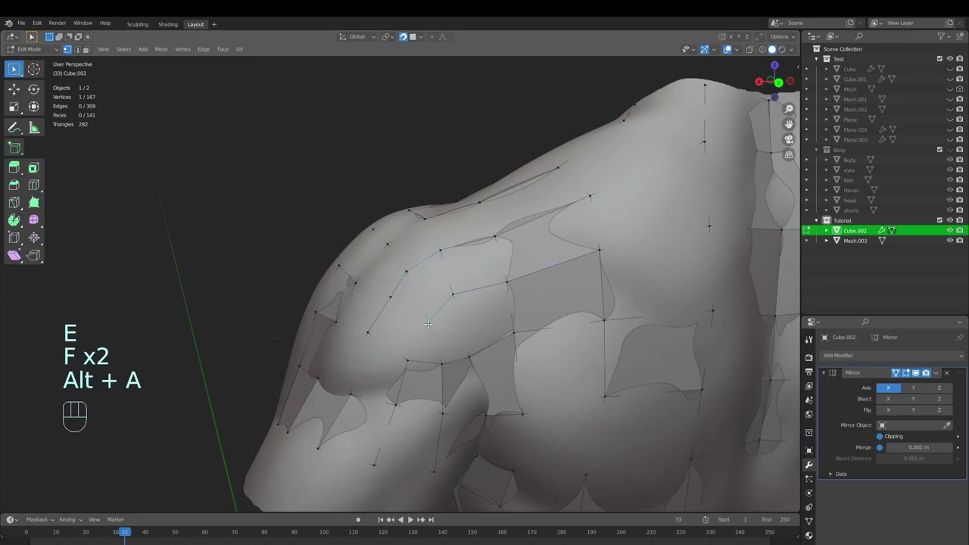
# Step: Shift the back shoulder vertices into place, then extrude another vertex into the hole and fill its adjoining face
pyautogui.press('g')
pyautogui.click(421, 335)
pyautogui.press('g')
pyautogui.click(385, 302)
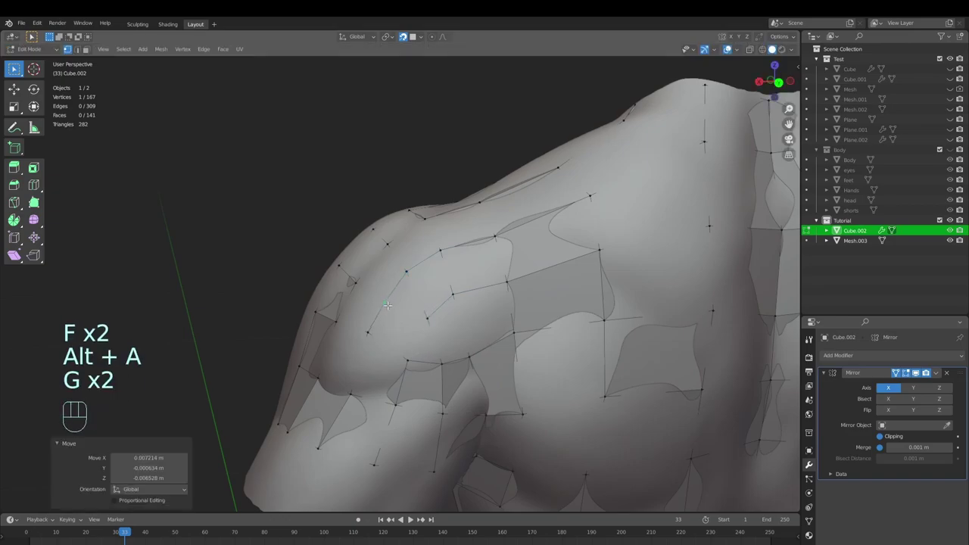
pyautogui.press('e')
pyautogui.click(406, 330)
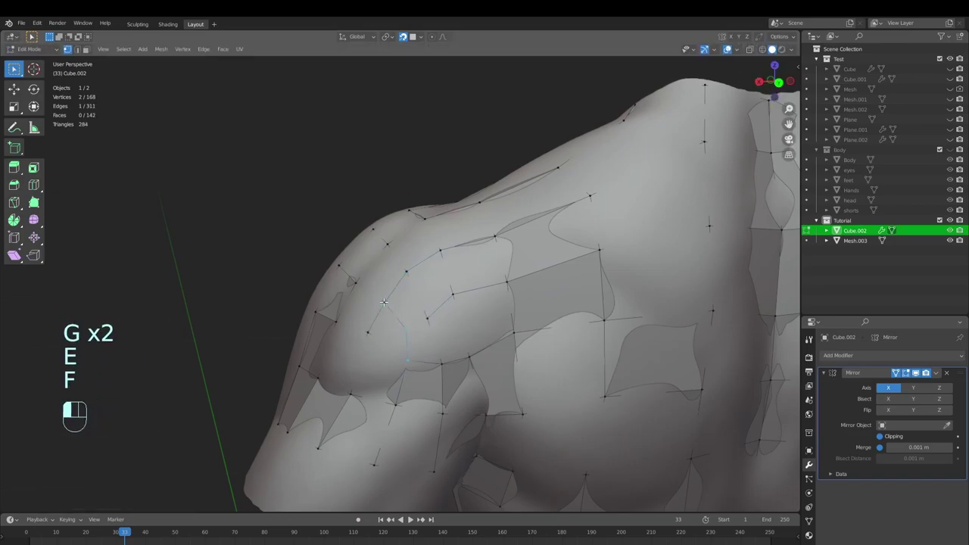
# Step: Toggle the torso surface off and on and examine the remaining shoulder hole from several angles
pyautogui.click(951, 241)
pyautogui.hotkey('alt', 'a')
pyautogui.keyDown('ctrl'); pyautogui.moveTo(454, 302); pyautogui.dragTo(452, 370, button='middle'); pyautogui.keyUp('ctrl')
pyautogui.keyDown('ctrl'); pyautogui.moveTo(451, 370); pyautogui.dragTo(480, 372, button='middle'); pyautogui.keyUp('ctrl')
pyautogui.moveTo(480, 373); pyautogui.dragTo(515, 380, button='middle')
pyautogui.keyDown('shift'); pyautogui.moveTo(515, 380); pyautogui.dragTo(446, 337, button='middle'); pyautogui.keyUp('shift')
pyautogui.click(951, 240)
pyautogui.moveTo(447, 338); pyautogui.dragTo(423, 383, button='middle')
pyautogui.click(951, 240)
pyautogui.moveTo(445, 348); pyautogui.dragTo(427, 361, button='middle')
pyautogui.click(950, 240)
# Step: Extrude a vertex into the remaining back shoulder hole, fill its face and adjust the surrounding vertices
pyautogui.press('e')
pyautogui.click(379, 337)
pyautogui.keyDown('shift'); pyautogui.click(423, 345); pyautogui.keyUp('shift')
pyautogui.press('f')
pyautogui.hotkey('alt', 'a')
pyautogui.click(385, 316)
pyautogui.press('g')
pyautogui.click(387, 318)
pyautogui.click(390, 348)
pyautogui.press('g')
pyautogui.click(389, 350)
# Step: Remove the misplaced geometry in the back shoulder hole, extrude replacement vertices and fill the gap with a face
pyautogui.press('x')
pyautogui.click(368, 318)
pyautogui.press('e')
pyautogui.click(370, 315)
pyautogui.click(422, 342)
pyautogui.press('e')
pyautogui.click(393, 318)
pyautogui.click(413, 366)
pyautogui.press('f')
# Step: Hide the torso surface to inspect the mesh around the armpit and delete the selected geometry there
pyautogui.click(951, 241)
pyautogui.hotkey('alt', 'a')
pyautogui.moveTo(366, 371); pyautogui.dragTo(401, 336, button='middle')
pyautogui.moveTo(416, 352); pyautogui.dragTo(387, 337, button='middle')
pyautogui.click(419, 311)
pyautogui.press('x')
pyautogui.click(420, 315)
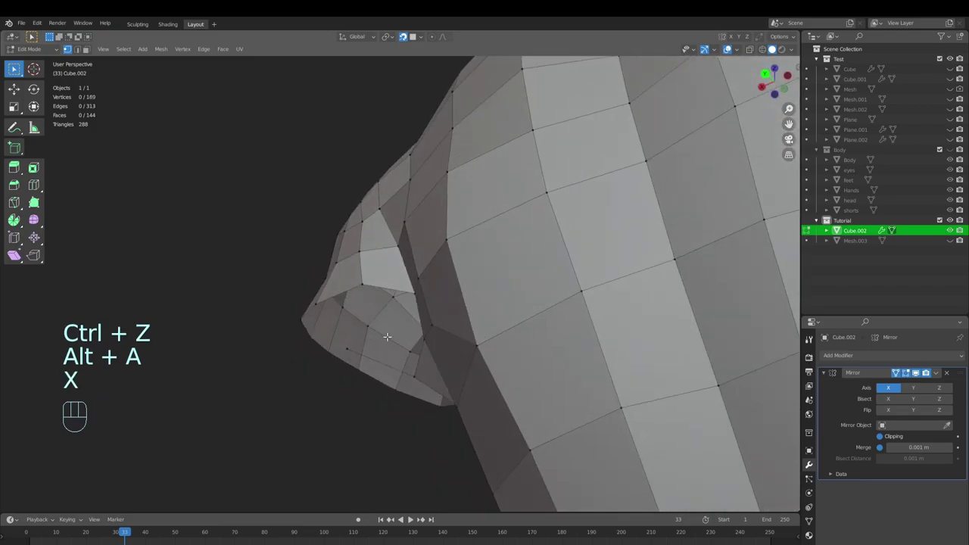
# Step: Show the torso surface, extrude a vertex from the armpit edge onto the back sleeve and fill the two adjoining faces
pyautogui.click(950, 240)
pyautogui.press('e')
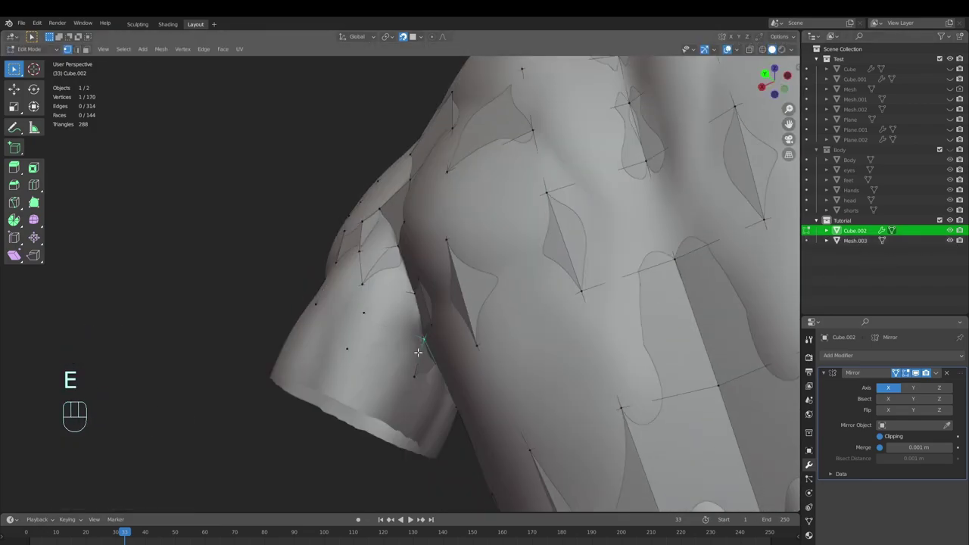
pyautogui.moveTo(403, 360); pyautogui.dragTo(431, 366, button='middle')
pyautogui.hotkey('alt', 'a')
pyautogui.press('f')
pyautogui.moveTo(433, 322); pyautogui.dragTo(421, 368, button='middle')
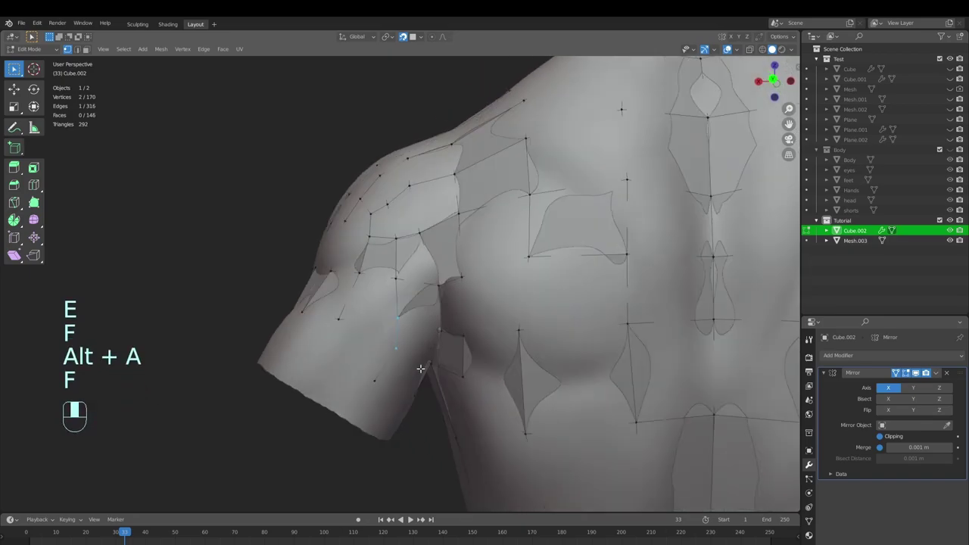
# Step: Reposition the newly extruded vertices on the back of the sleeve beside the armpit
pyautogui.press('g')
pyautogui.click(393, 347)
pyautogui.press('g')
pyautogui.click(393, 343)
pyautogui.keyDown('shift'); pyautogui.click(395, 344); pyautogui.keyUp('shift')
pyautogui.press('g')
pyautogui.click(384, 361)
pyautogui.click(403, 344)
pyautogui.press('g')
pyautogui.click(405, 340)
# Step: Nudge the vertices around the armpit and along the back sleeve to even out the face spacing
pyautogui.moveTo(405, 340); pyautogui.dragTo(460, 348, button='middle')
pyautogui.click(398, 351)
pyautogui.press('g')
pyautogui.click(398, 349)
pyautogui.press('g')
pyautogui.click(399, 347)
pyautogui.moveTo(399, 347); pyautogui.dragTo(432, 362, button='middle')
pyautogui.press('g')
pyautogui.click(408, 322)
pyautogui.press('g')
pyautogui.click(382, 311)
# Step: Hide the torso surface to check the sleeve's open edge loop, then show the surface again
pyautogui.click(951, 240)
pyautogui.press('a')
pyautogui.hotkey('alt', 'a')
pyautogui.scroll(2, 474, 329)
pyautogui.keyDown('alt'); pyautogui.click(443, 265); pyautogui.keyUp('alt')
pyautogui.click(951, 241)
# Step: Extrude new vertices along the back of the sleeve down to its hem, undoing the last stray extrusion
pyautogui.click(448, 315)
pyautogui.press('e')
pyautogui.click(421, 346)
pyautogui.press('e')
pyautogui.click(386, 331)
pyautogui.press('e')
pyautogui.hotkey('ctrl', 'z')
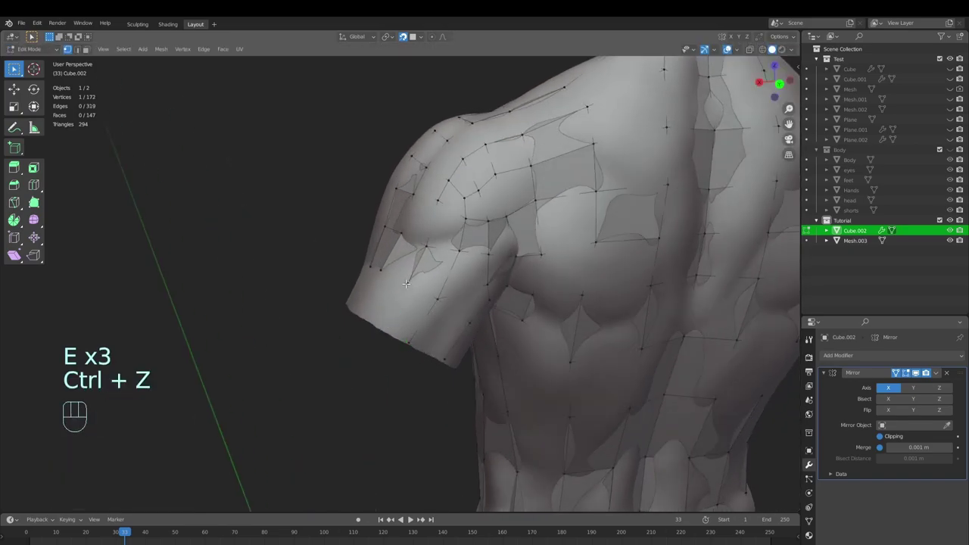
# Step: Extrude another vertex on the back of the sleeve, reposition it and fill the adjoining face at the hem
pyautogui.press('e')
pyautogui.rightClick(382, 331)
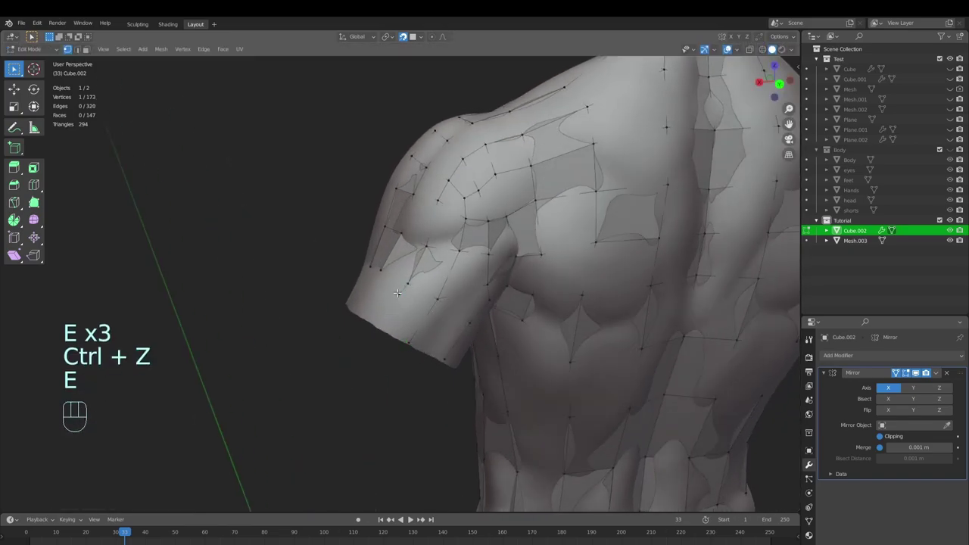
pyautogui.press('g')
pyautogui.click(383, 331)
pyautogui.keyDown('shift'); pyautogui.click(410, 342); pyautogui.keyUp('shift')
pyautogui.press('f')
# Step: Reposition the newest sleeve vertices on the surface, then extrude one more toward the hem and fill the next face
pyautogui.moveTo(443, 329); pyautogui.dragTo(383, 297, button='middle')
pyautogui.press('g')
pyautogui.click(424, 290)
pyautogui.press('g')
pyautogui.click(426, 297)
pyautogui.press('e')
pyautogui.rightClick(405, 333)
pyautogui.press('f')
# Step: Extrude two more vertices around the sleeve and fill the faces joining them to the existing mesh
pyautogui.hotkey('alt', 'a')
pyautogui.press('e')
pyautogui.rightClick(412, 275)
pyautogui.press('e')
pyautogui.rightClick(400, 293)
pyautogui.press('f')
pyautogui.click(405, 334)
pyautogui.click(374, 253)
pyautogui.keyDown('shift'); pyautogui.click(415, 275); pyautogui.keyUp('shift')
pyautogui.press('f')
# Step: Continue the row around the sleeve hem with further extruded vertices and close it with a face
pyautogui.press('e')
pyautogui.rightClick(412, 285)
pyautogui.press('e')
pyautogui.click(374, 349)
pyautogui.keyDown('shift'); pyautogui.click(354, 314); pyautogui.keyUp('shift')
pyautogui.press('f')
# Step: Extrude a vertex on the underside of the sleeve and fill the face beside it
pyautogui.moveTo(368, 338); pyautogui.dragTo(358, 318, button='middle')
pyautogui.hotkey('alt', 'a')
pyautogui.click(324, 331)
pyautogui.keyDown('shift'); pyautogui.moveTo(357, 318); pyautogui.dragTo(428, 286, button='middle'); pyautogui.keyUp('shift')
pyautogui.press('e')
pyautogui.click(396, 285)
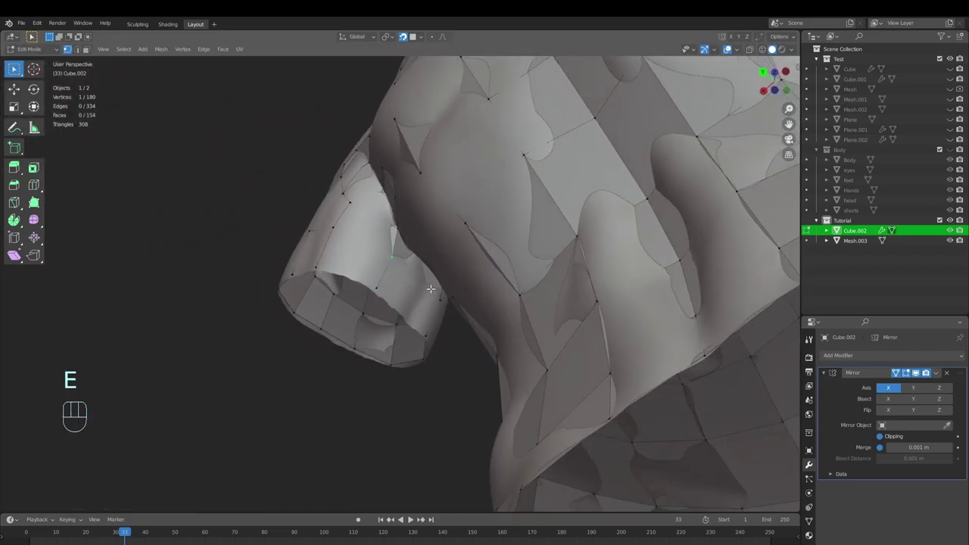
pyautogui.press('f')
# Step: Fill the remaining open faces between the back of the sleeve and the hem
pyautogui.moveTo(681, 273); pyautogui.dragTo(381, 293, button='middle')
pyautogui.click(376, 296)
pyautogui.keyDown('shift'); pyautogui.click(412, 312); pyautogui.keyUp('shift')
pyautogui.press('f')
pyautogui.click(380, 292)
pyautogui.press('f')
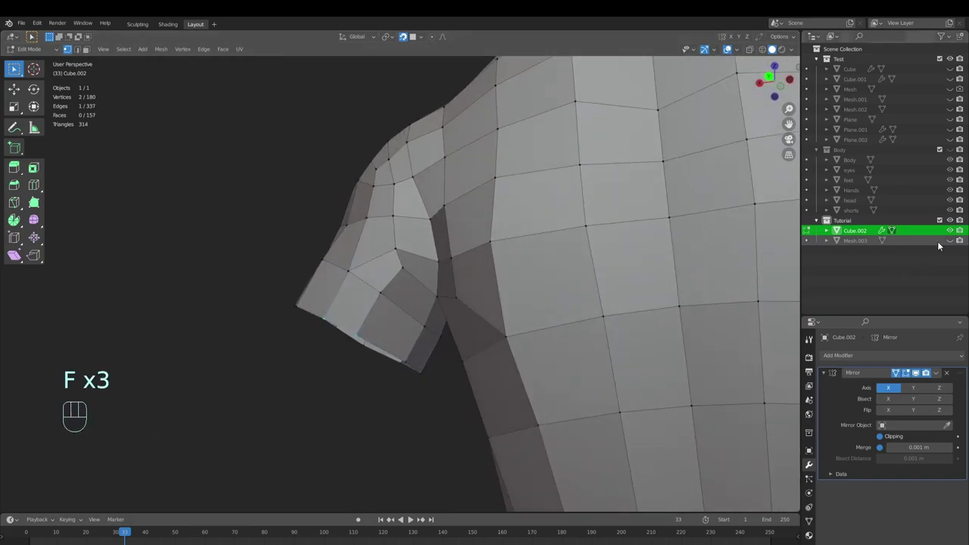
# Step: Show the torso surface to reposition two back-sleeve vertices near the hem, then hide it and leave mesh editing
pyautogui.click(951, 241)
pyautogui.click(377, 293)
pyautogui.press('g')
pyautogui.click(393, 298)
pyautogui.click(358, 338)
pyautogui.press('g')
pyautogui.click(365, 340)
pyautogui.keyDown('ctrl'); pyautogui.moveTo(366, 343); pyautogui.dragTo(390, 387, button='middle'); pyautogui.keyUp('ctrl')
pyautogui.click(950, 240)
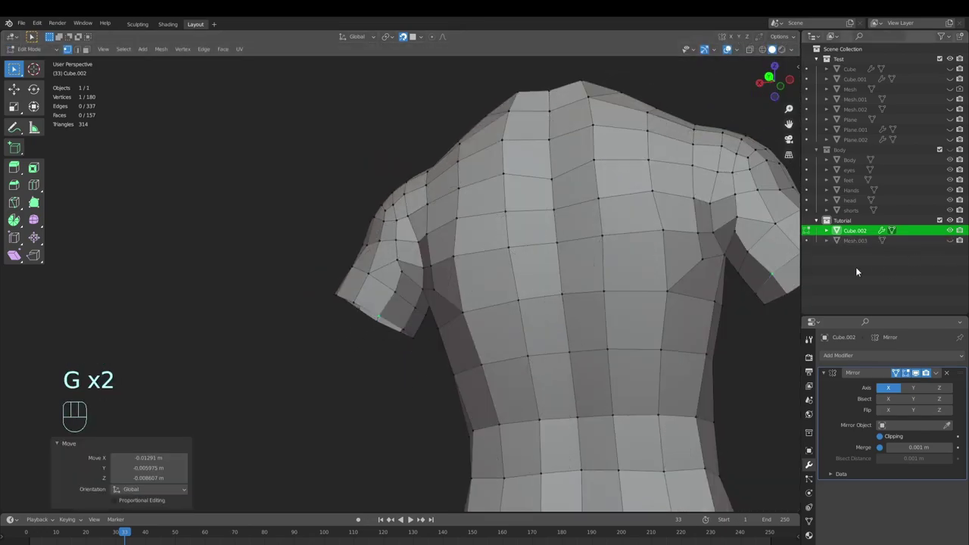
pyautogui.press('ctrl+KP_1')
pyautogui.press('Tab')
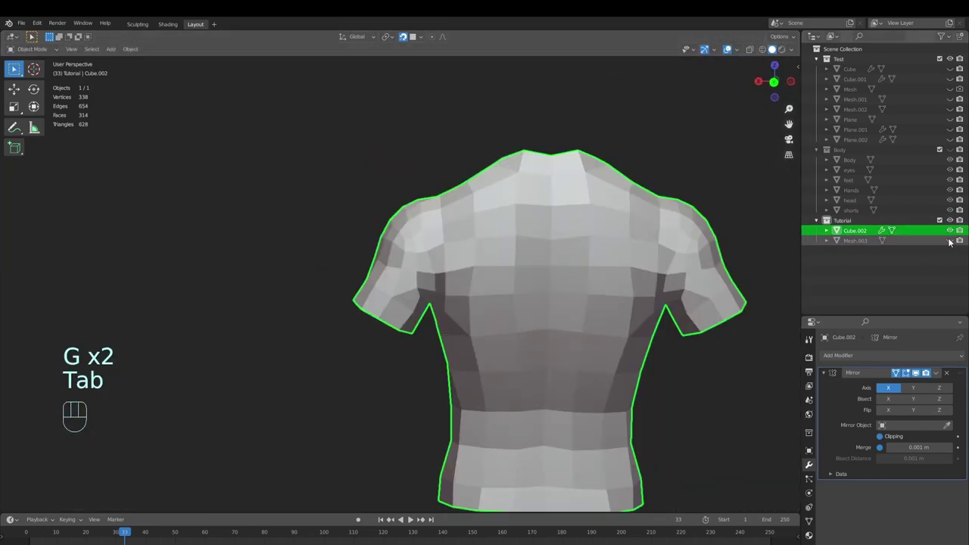
# Step: Hide the shirt mesh, show the torso surface and add a new cube
pyautogui.click(950, 230)
pyautogui.click(951, 241)
pyautogui.moveTo(424, 307); pyautogui.dragTo(522, 314, button='middle')
pyautogui.keyDown('ctrl'); pyautogui.moveTo(523, 314); pyautogui.dragTo(536, 352, button='middle'); pyautogui.keyUp('ctrl')
pyautogui.hotkey('shift', 'a')
pyautogui.moveTo(590, 306)
pyautogui.click(618, 317)
# Step: Delete all of the cube's vertices and add a Mirror modifier to the empty mesh
pyautogui.press('Tab')
pyautogui.press('a')
pyautogui.press('x')
pyautogui.click(533, 336)
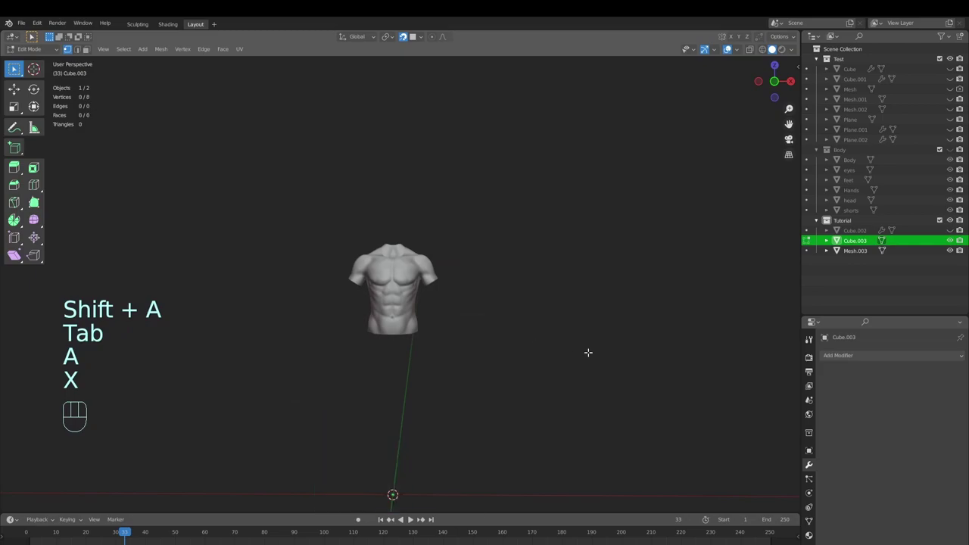
pyautogui.click(867, 355)
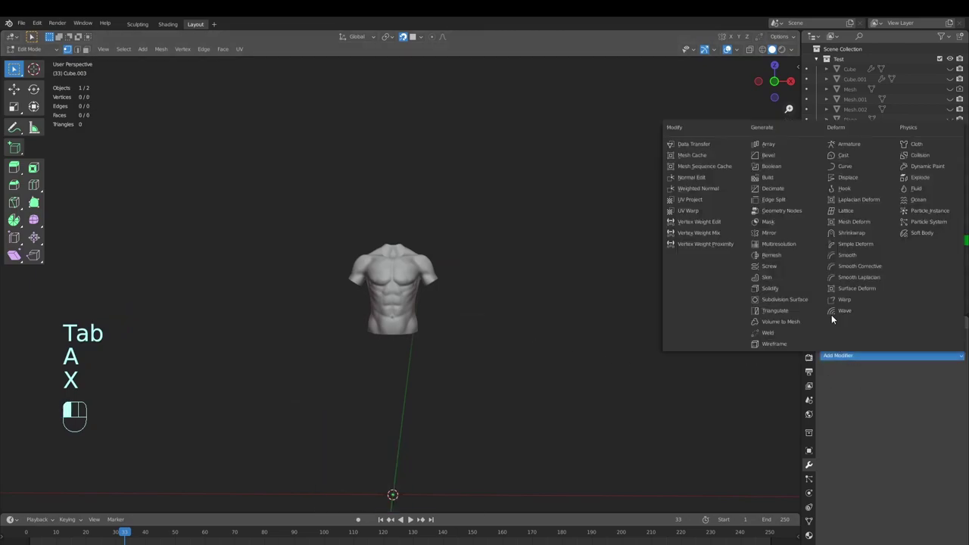
pyautogui.click(769, 232)
# Step: Place a first vertex at the outer sleeve hem and extrude two more up the sleeve
pyautogui.keyDown('ctrl'); pyautogui.moveTo(574, 244); pyautogui.dragTo(563, 284, button='middle'); pyautogui.keyUp('ctrl')
pyautogui.moveTo(600, 240); pyautogui.dragTo(536, 276, button='middle')
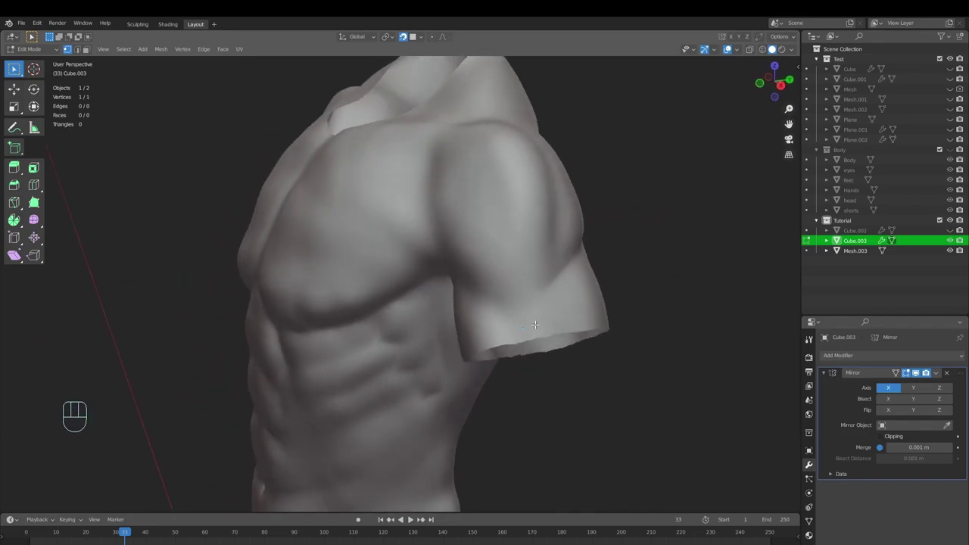
pyautogui.press('g')
pyautogui.click(513, 338)
pyautogui.press('e')
pyautogui.click(505, 298)
pyautogui.press('e')
pyautogui.click(507, 254)
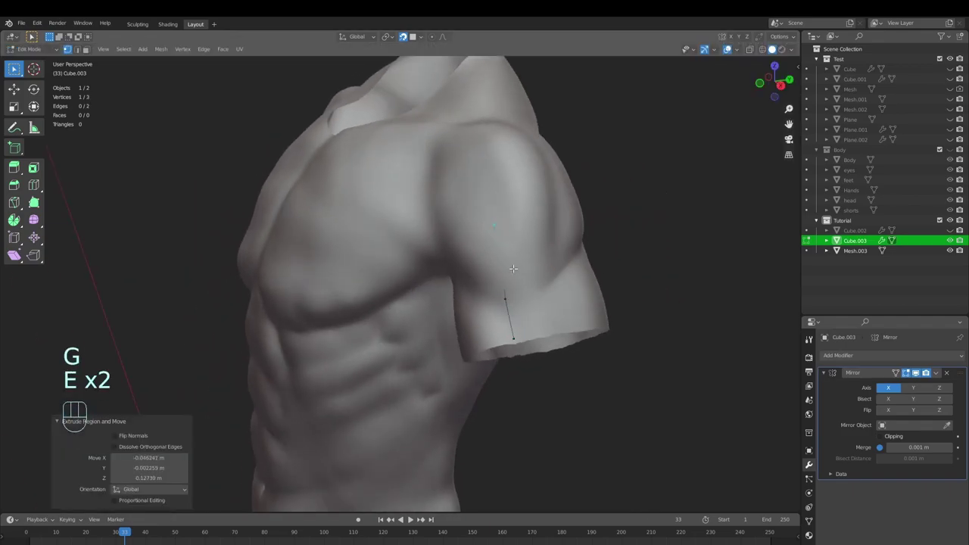
# Step: Extrude a second column of vertices beside the first on the outer sleeve and fill the faces between them
pyautogui.press('e')
pyautogui.click(553, 331)
pyautogui.press('e')
pyautogui.click(540, 296)
pyautogui.press('e')
pyautogui.click(532, 290)
pyautogui.click(555, 333)
pyautogui.press('f')
pyautogui.press('f')
pyautogui.press('f')
pyautogui.moveTo(543, 296)
pyautogui.mouseDown(button='middle')
pyautogui.moveTo(505, 301)
pyautogui.moveTo(541, 289)
pyautogui.mouseUp(button='middle')
pyautogui.hotkey('alt', 'a')
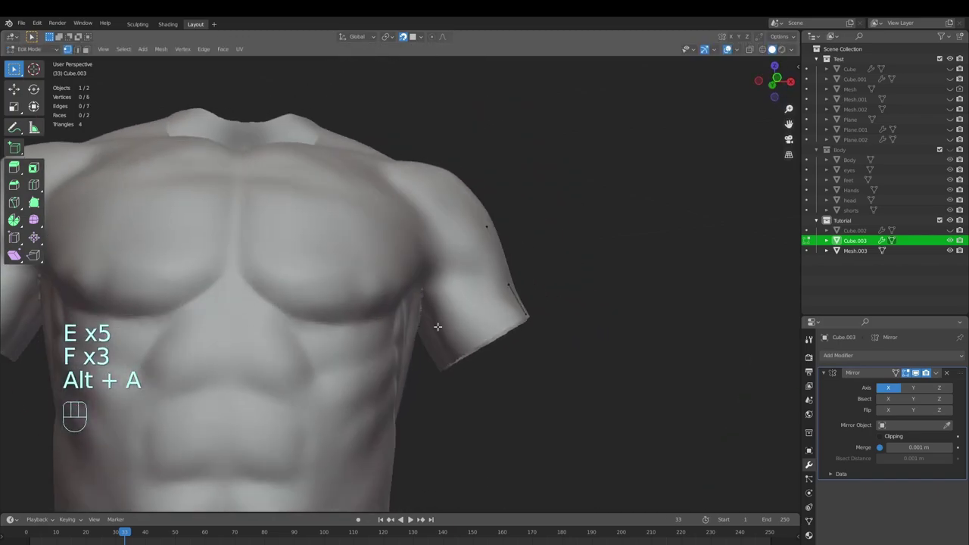
# Step: Delete the demonstration mesh, then show the shirt mesh and hide the torso surface
pyautogui.moveTo(450, 316); pyautogui.dragTo(413, 307, button='middle')
pyautogui.keyDown('ctrl'); pyautogui.moveTo(428, 261); pyautogui.dragTo(445, 330, button='middle'); pyautogui.keyUp('ctrl')
pyautogui.moveTo(402, 384); pyautogui.dragTo(424, 289, button='middle')
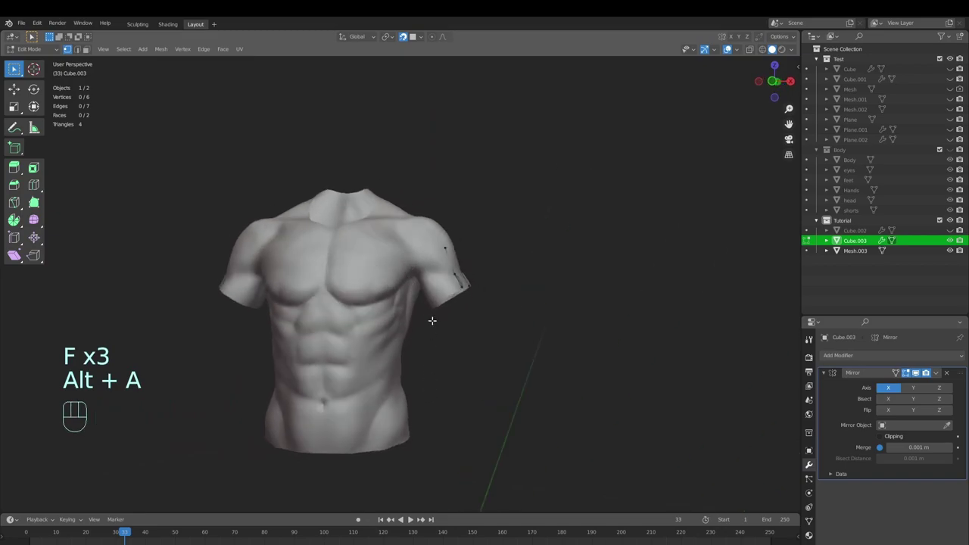
pyautogui.press('Tab')
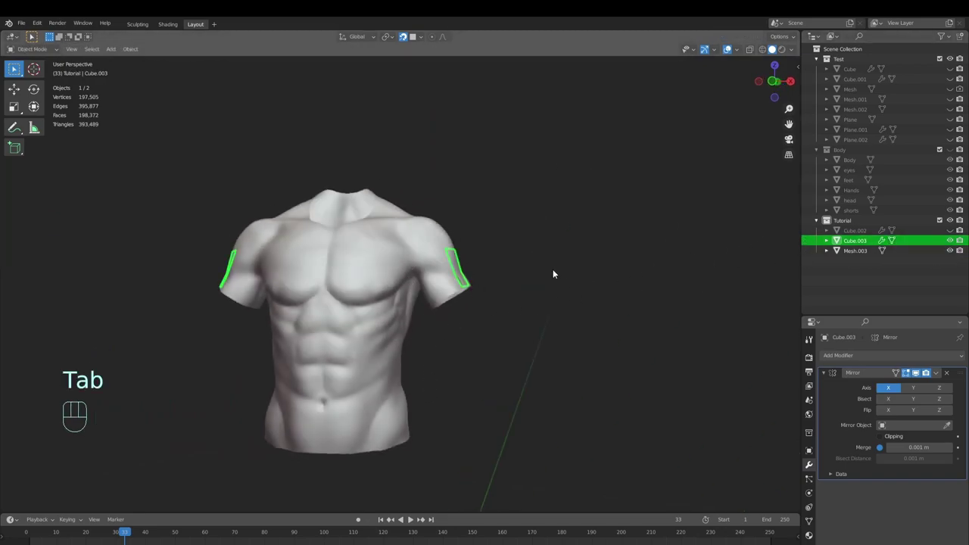
pyautogui.press('x')
pyautogui.click(530, 272)
pyautogui.click(950, 230)
pyautogui.click(950, 240)
# Step: Apply smooth shading to the shirt mesh and deselect it
pyautogui.moveTo(764, 272)
pyautogui.mouseDown(button='middle')
pyautogui.moveTo(549, 336)
pyautogui.moveTo(480, 317)
pyautogui.moveTo(588, 290)
pyautogui.mouseUp(button='middle')
pyautogui.click(480, 316)
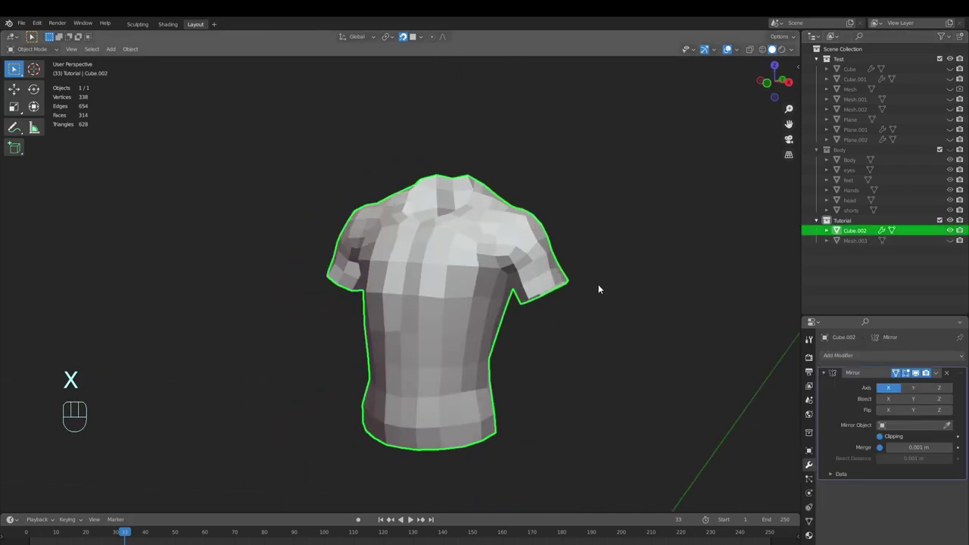
pyautogui.rightClick(632, 262)
pyautogui.click(594, 262)
pyautogui.moveTo(558, 320)
pyautogui.mouseDown(button='middle')
pyautogui.moveTo(577, 324)
pyautogui.moveTo(580, 307)
pyautogui.moveTo(476, 329)
pyautogui.moveTo(439, 325)
pyautogui.moveTo(554, 340)
pyautogui.moveTo(639, 325)
pyautogui.moveTo(437, 318)
pyautogui.moveTo(517, 296)
pyautogui.moveTo(482, 321)
pyautogui.moveTo(515, 266)
pyautogui.moveTo(524, 296)
pyautogui.mouseUp(button='middle')
pyautogui.hotkey('alt', 'a')
# Step: Raise the centre vertex of the shirt's back neckline about 0.018 m along Z
pyautogui.click(478, 328)
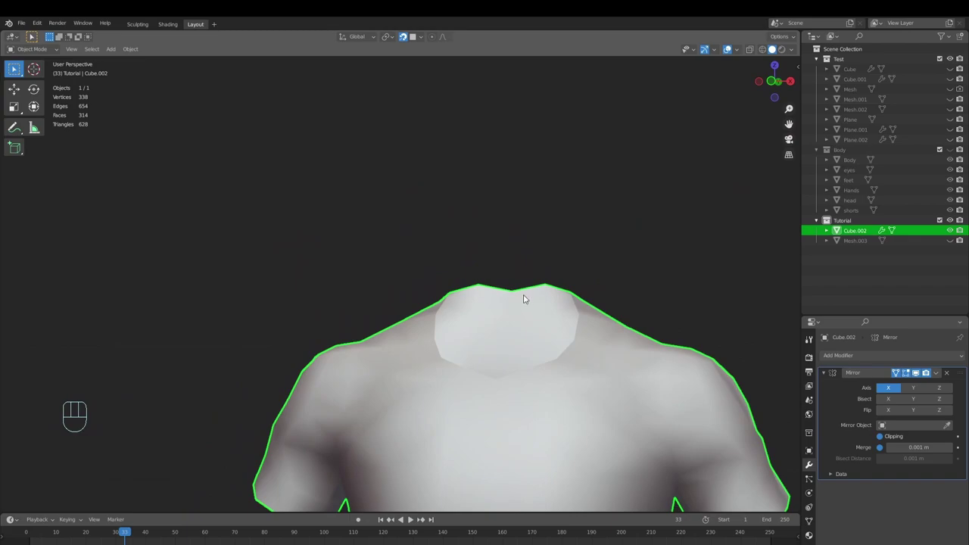
pyautogui.press('Tab')
pyautogui.press('g')
pyautogui.press('z')
pyautogui.click(512, 310)
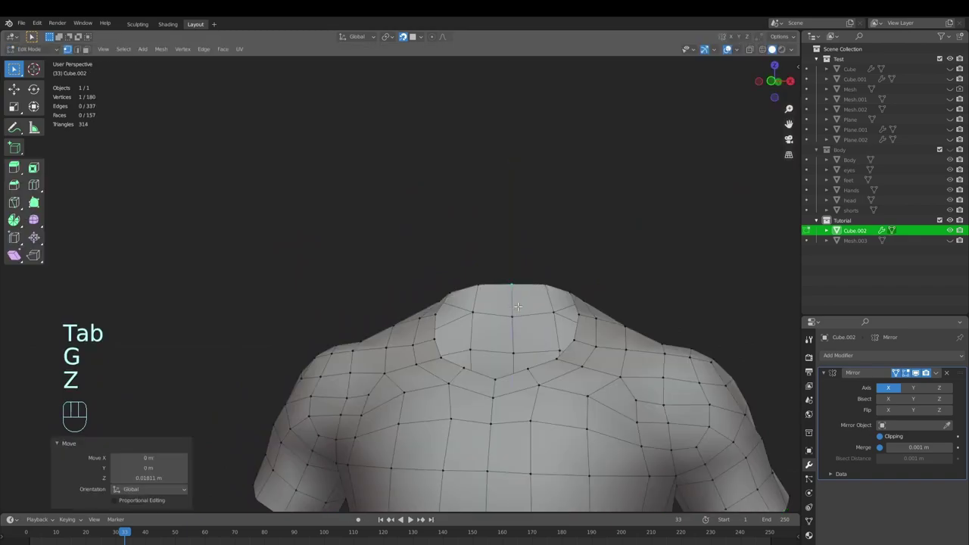
pyautogui.press('Tab')
# Step: Show the Body collection to check the shirt against the character, and save the file
pyautogui.keyDown('ctrl'); pyautogui.moveTo(519, 330); pyautogui.dragTo(785, 182, button='middle'); pyautogui.keyUp('ctrl')
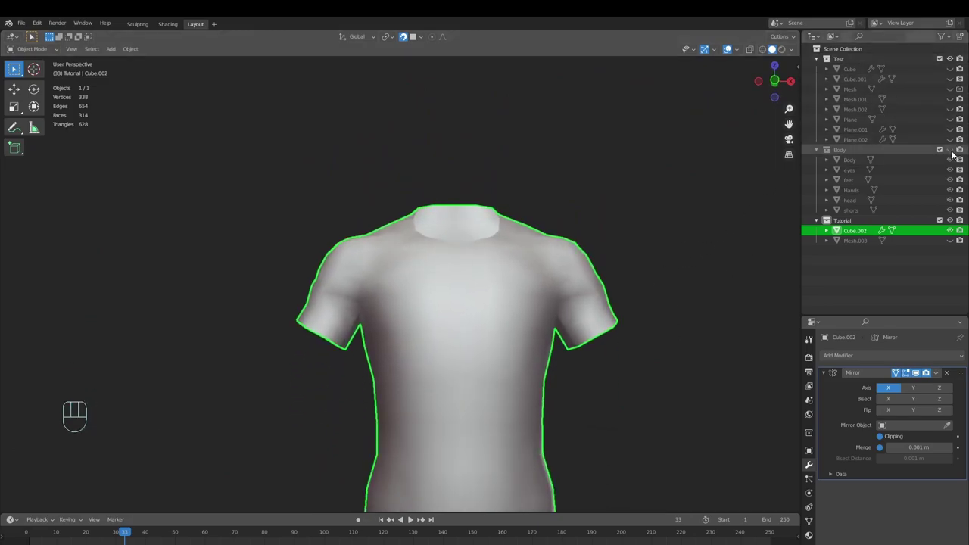
pyautogui.click(951, 150)
pyautogui.scroll(-3, 580, 348)
pyautogui.keyDown('shift'); pyautogui.moveTo(554, 340); pyautogui.dragTo(641, 345, button='middle'); pyautogui.keyUp('shift')
pyautogui.hotkey('alt', 'a')
pyautogui.hotkey('ctrl', 's')
pyautogui.moveTo(523, 354); pyautogui.dragTo(575, 351, button='middle')
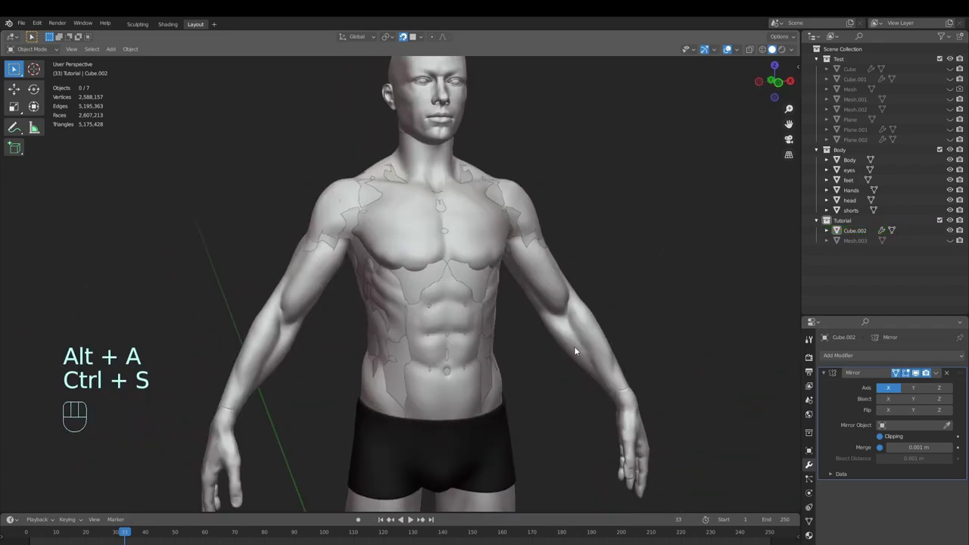
pyautogui.click(479, 279)
pyautogui.moveTo(480, 371); pyautogui.dragTo(493, 373, button='middle')
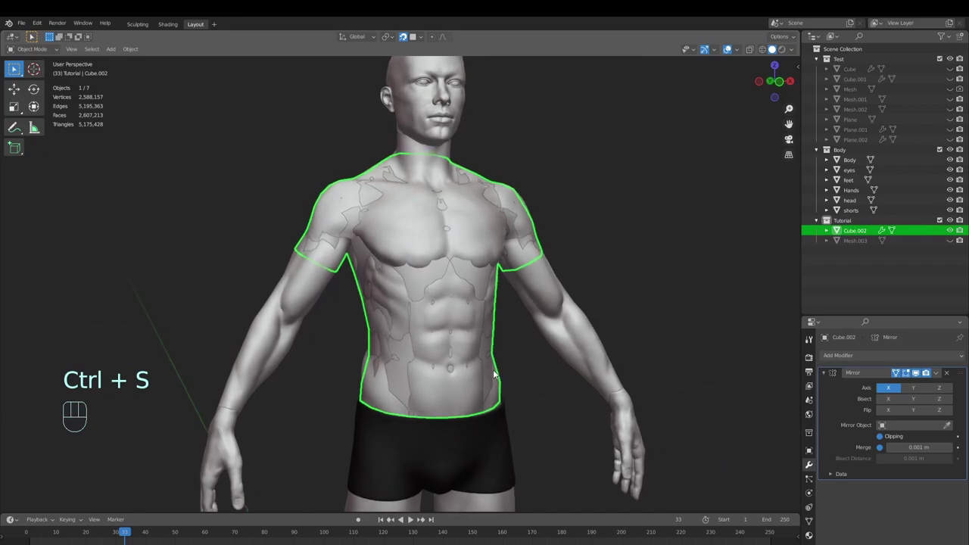
# Step: Create a new collection and name it Bases
pyautogui.rightClick(850, 282)
pyautogui.click(853, 283)
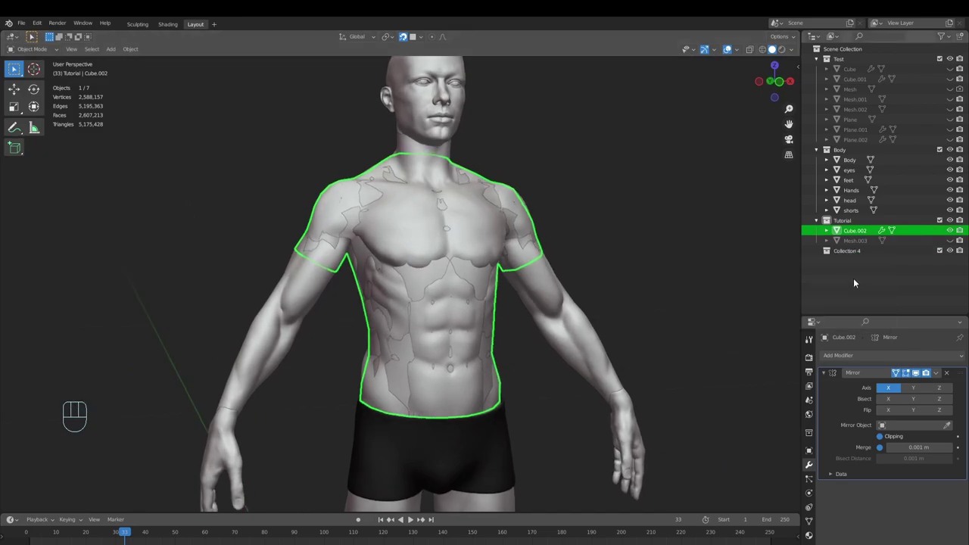
pyautogui.doubleClick(851, 252)
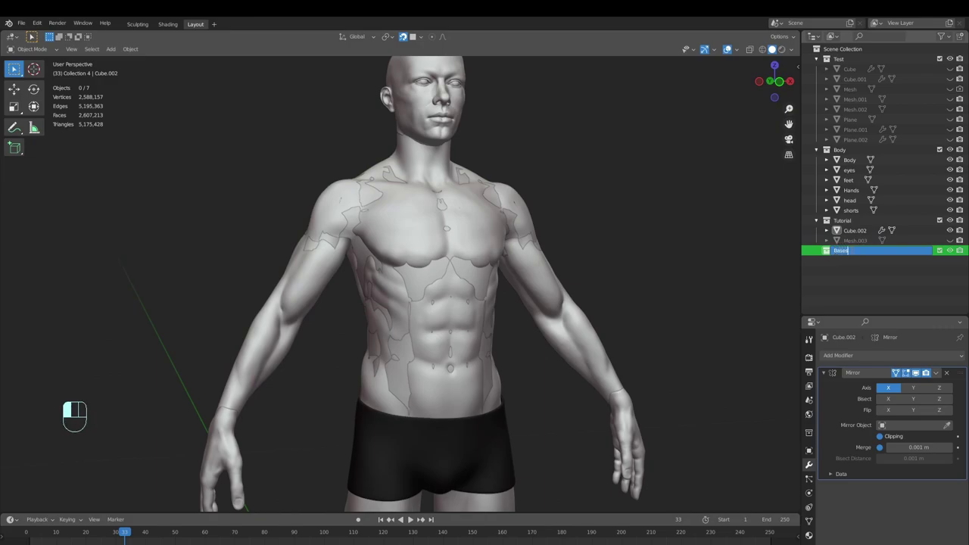
pyautogui.rightClick(849, 251)
pyautogui.click(696, 244)
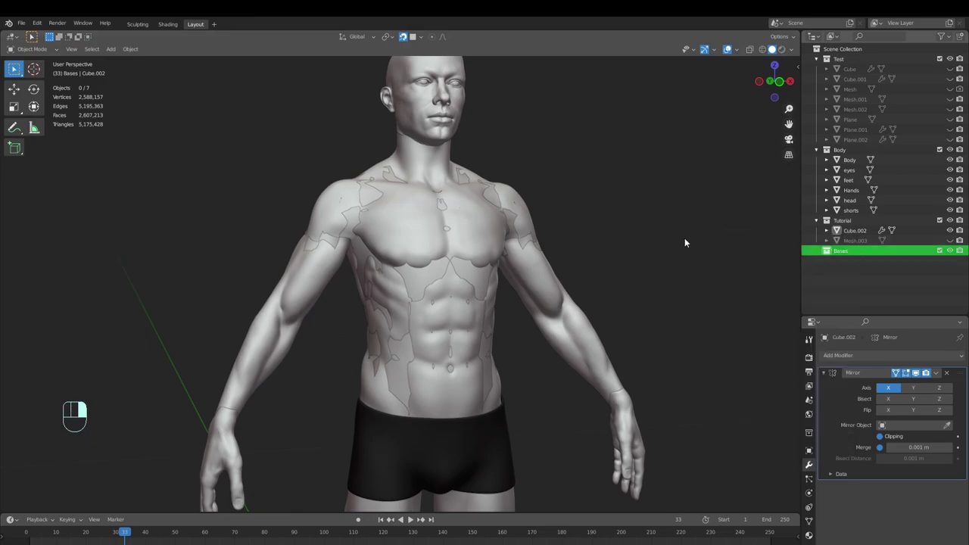
# Step: Duplicate the shirt mesh in place and move the copy to the Bases collection
pyautogui.click(477, 286)
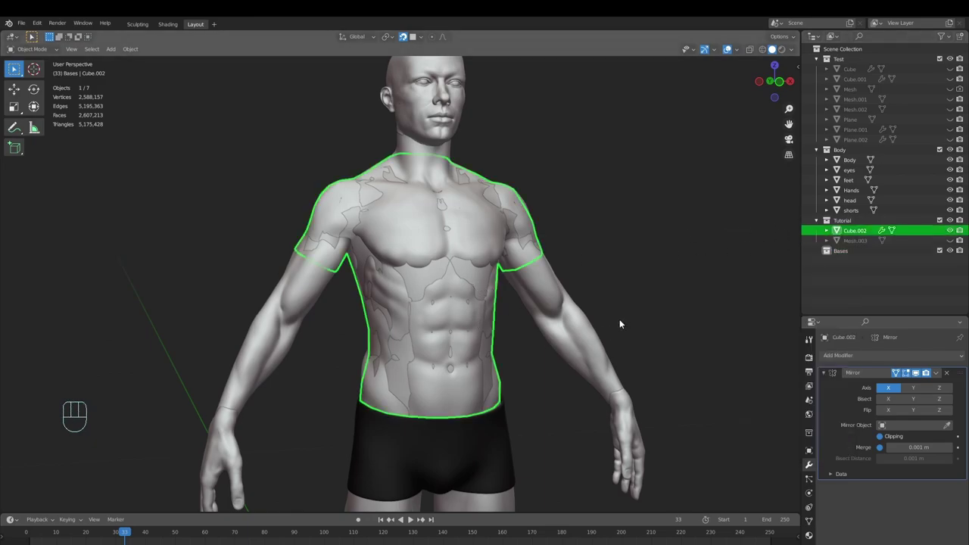
pyautogui.hotkey('shift', 'd')
pyautogui.rightClick(583, 324)
pyautogui.press('m')
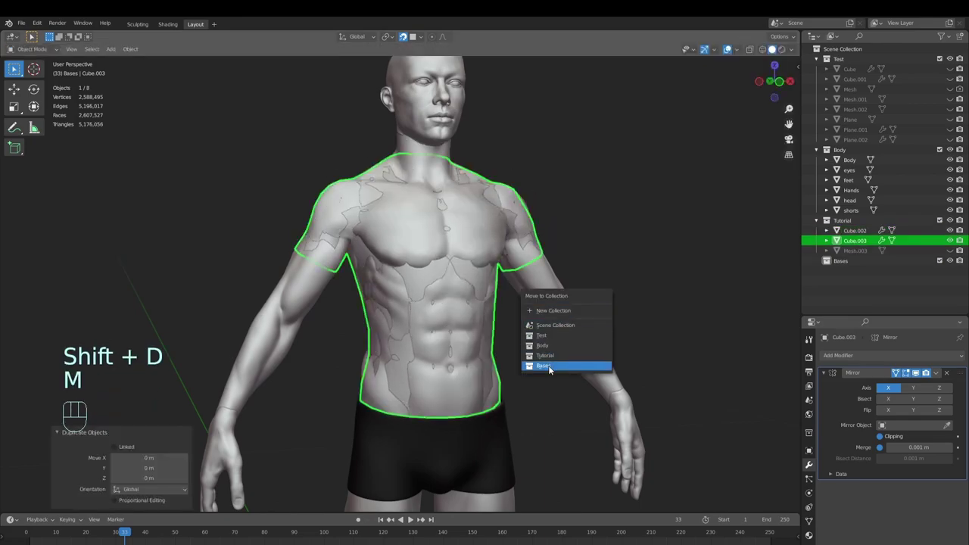
pyautogui.click(545, 365)
# Step: Rename the backup copy as Shirt and hide the Bases collection
pyautogui.doubleClick(854, 260)
pyautogui.write('Shirt')
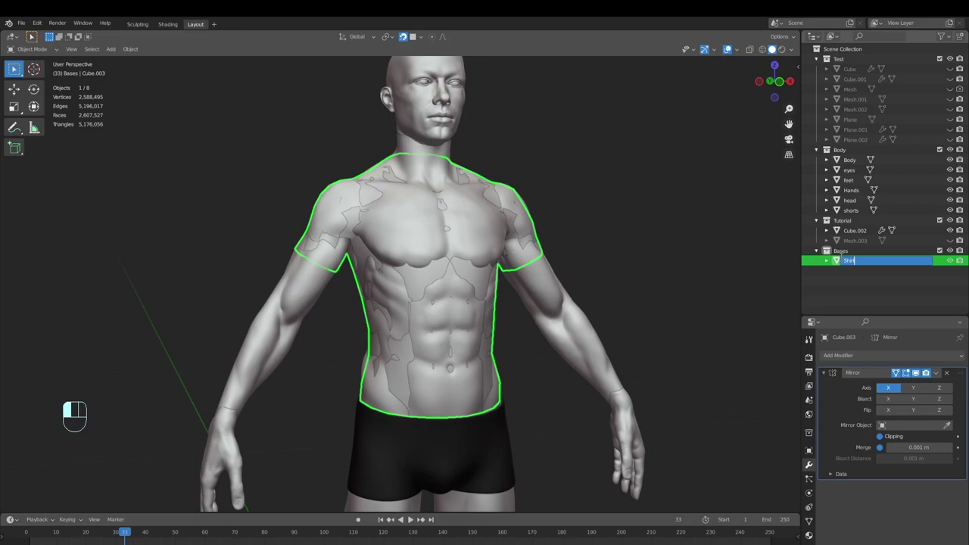
pyautogui.click(940, 252)
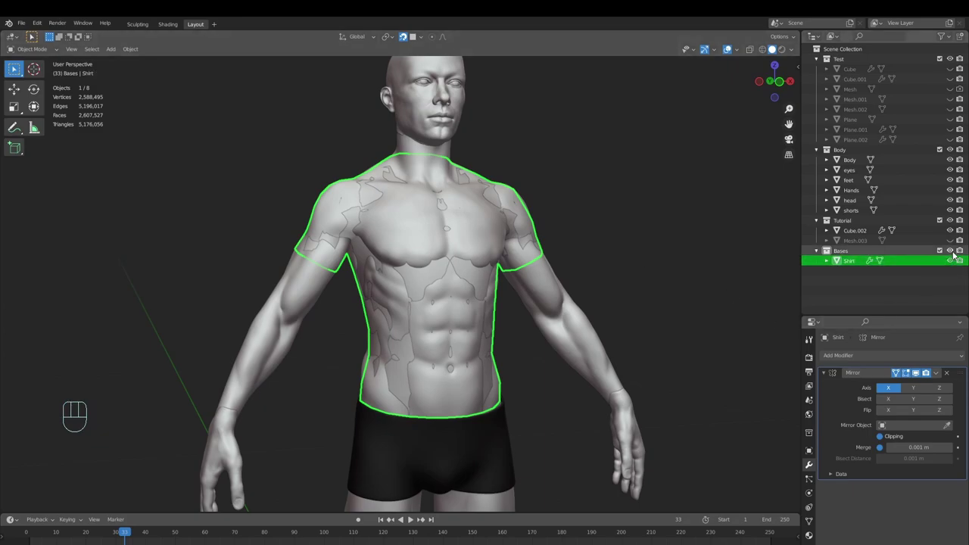
# Step: Select the working shirt mesh Cube.002 in the Tutorial collection and apply its Mirror modifier
pyautogui.moveTo(715, 267); pyautogui.dragTo(634, 287, button='middle')
pyautogui.click(855, 230)
pyautogui.moveTo(476, 286); pyautogui.dragTo(500, 298, button='middle')
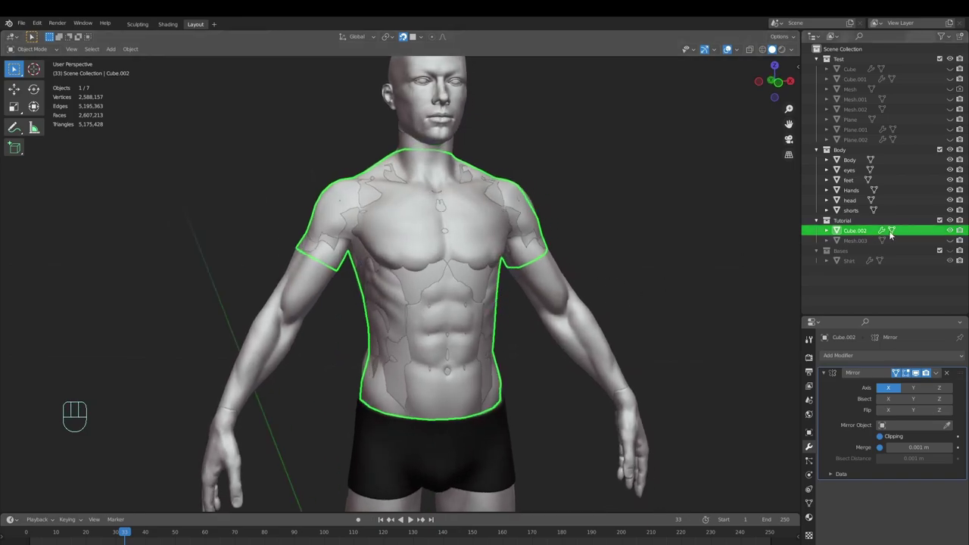
pyautogui.moveTo(583, 314); pyautogui.dragTo(644, 357, button='middle')
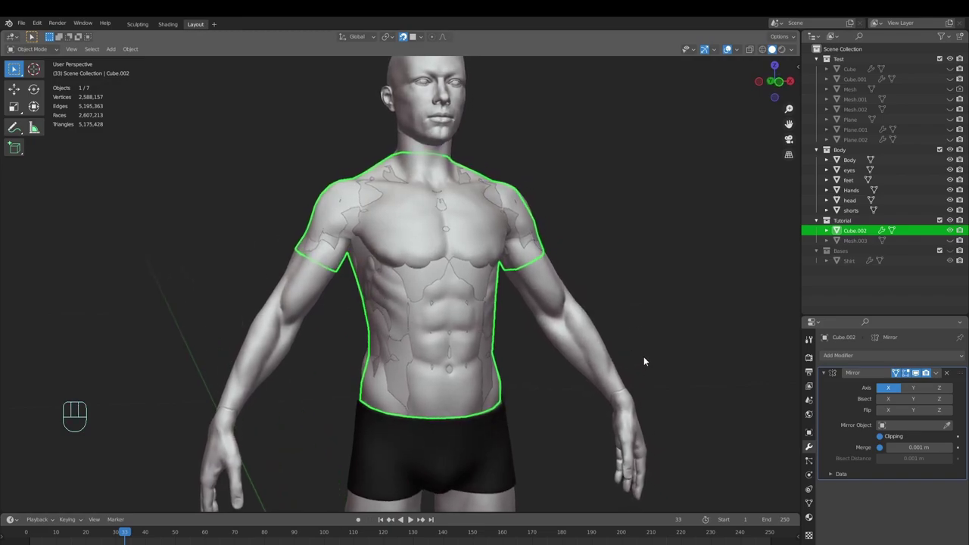
pyautogui.click(937, 373)
pyautogui.click(896, 386)
# Step: Switch the shirt to Sculpt Mode and activate the Mesh Filter tool
pyautogui.moveTo(615, 343); pyautogui.dragTo(584, 374, button='middle')
pyautogui.click(34, 49)
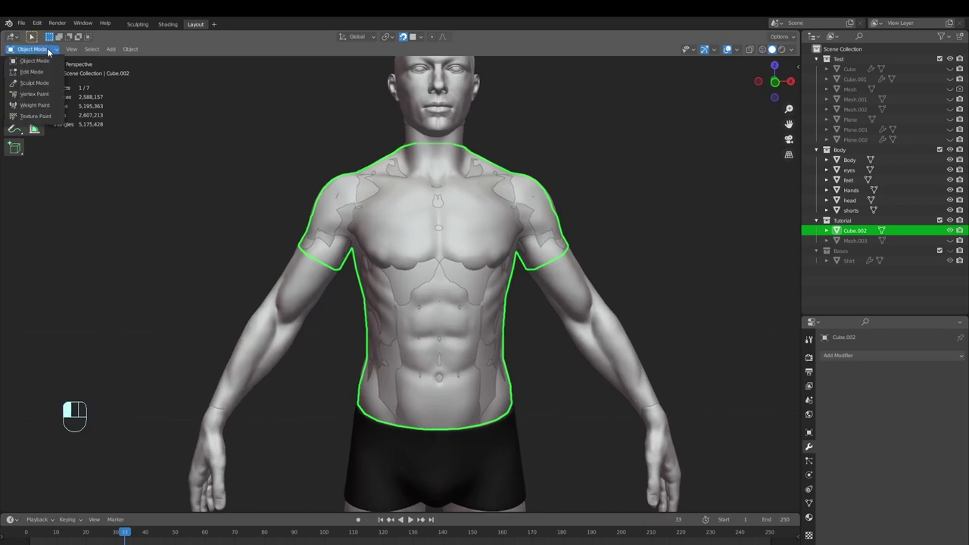
pyautogui.click(35, 83)
pyautogui.moveTo(151, 211)
pyautogui.keyDown('shift'); pyautogui.mouseDown(button='middle')
pyautogui.moveTo(134, 252)
pyautogui.moveTo(189, 275)
pyautogui.moveTo(265, 267)
pyautogui.moveTo(176, 255)
pyautogui.moveTo(264, 270)
pyautogui.moveTo(251, 281)
pyautogui.mouseUp(button='middle'); pyautogui.keyUp('shift')
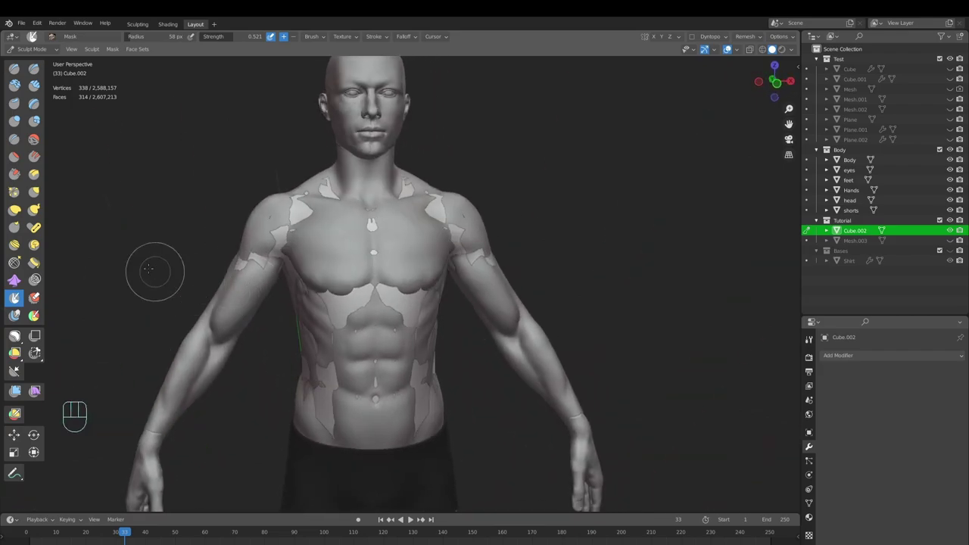
pyautogui.click(16, 395)
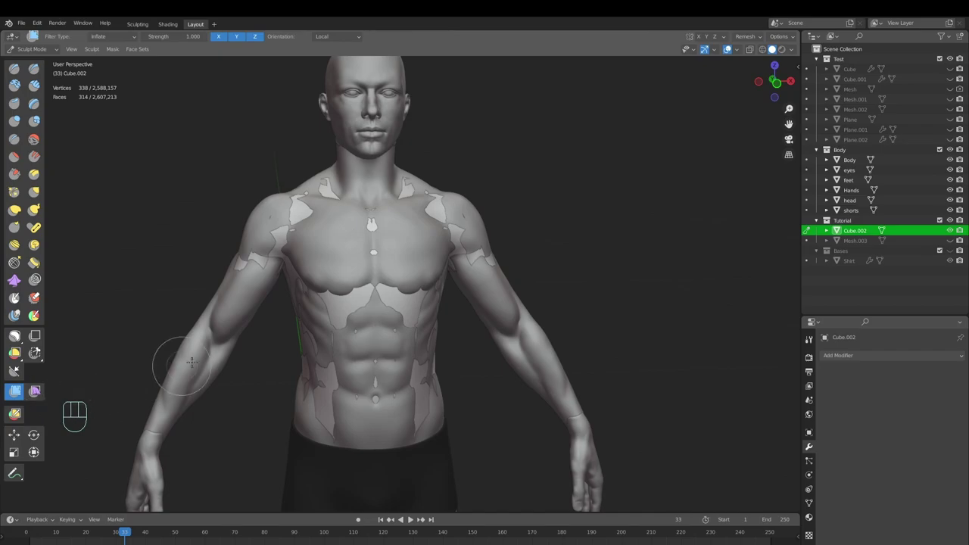
# Step: Set the Mesh Filter type to Inflate and inflate the whole shirt outward from the body
pyautogui.click(809, 339)
pyautogui.moveTo(841, 315); pyautogui.dragTo(841, 286)
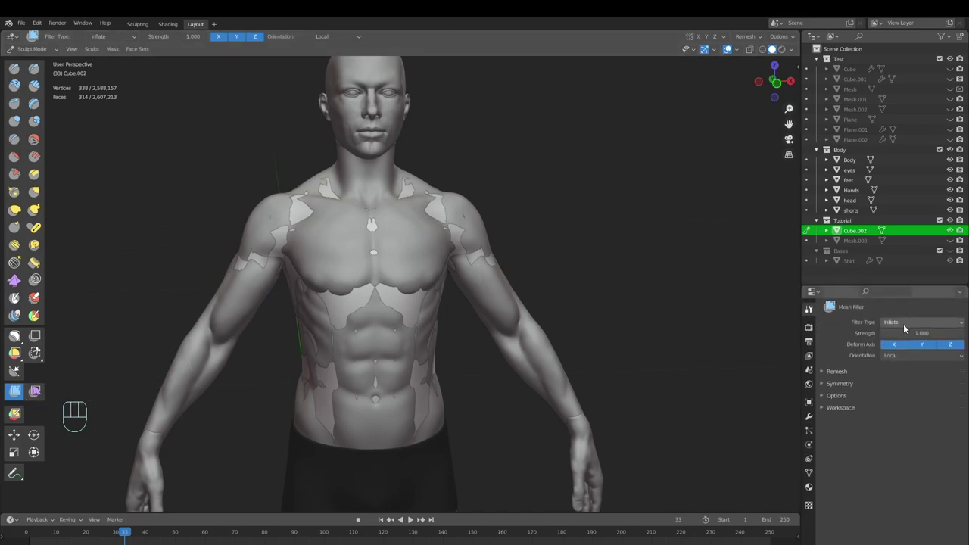
pyautogui.click(914, 322)
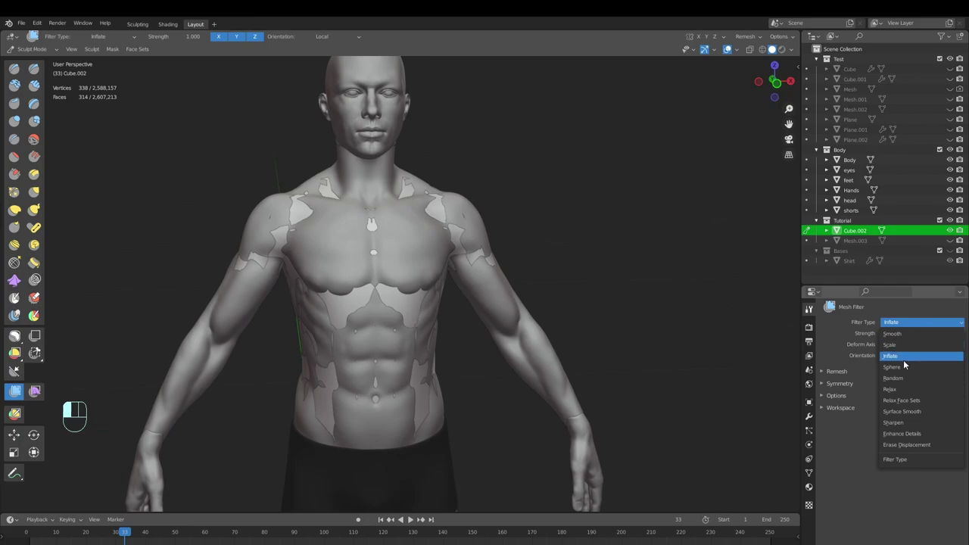
pyautogui.click(904, 358)
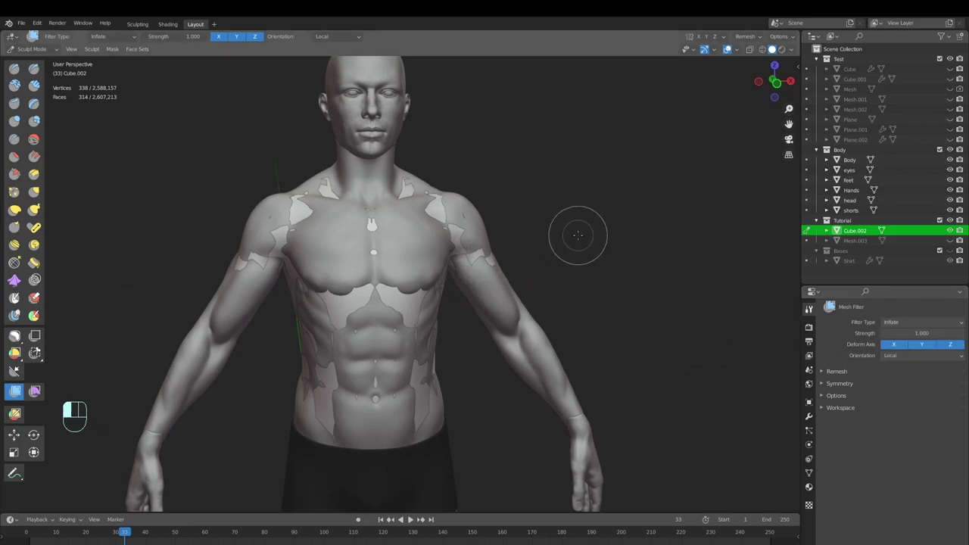
pyautogui.moveTo(581, 230)
pyautogui.mouseDown()
pyautogui.moveTo(586, 221)
pyautogui.moveTo(569, 223)
pyautogui.mouseUp()
# Step: Switch to the Grab brush and set its radius to 113 px for adjusting the shirt's fit
pyautogui.moveTo(569, 223)
pyautogui.mouseDown(button='middle')
pyautogui.moveTo(379, 281)
pyautogui.moveTo(594, 273)
pyautogui.moveTo(553, 324)
pyautogui.moveTo(508, 346)
pyautogui.moveTo(571, 352)
pyautogui.moveTo(549, 336)
pyautogui.moveTo(520, 341)
pyautogui.mouseUp(button='middle')
pyautogui.press('g')
pyautogui.press('f')
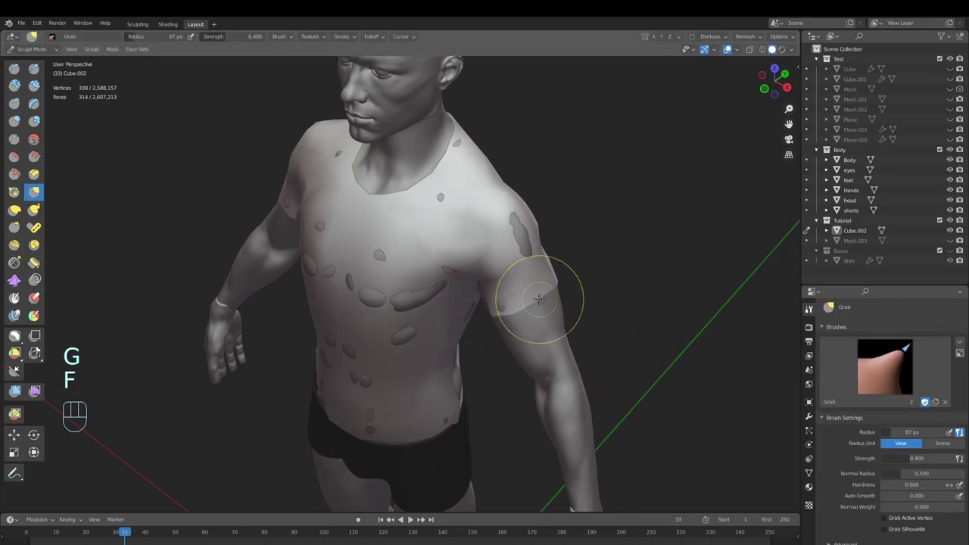
pyautogui.moveTo(543, 304)
pyautogui.mouseDown(button='middle')
pyautogui.moveTo(480, 346)
pyautogui.moveTo(471, 363)
pyautogui.moveTo(464, 349)
pyautogui.moveTo(567, 325)
pyautogui.moveTo(484, 351)
pyautogui.moveTo(408, 407)
pyautogui.moveTo(421, 389)
pyautogui.moveTo(401, 380)
pyautogui.mouseUp(button='middle')
pyautogui.press('f')
pyautogui.click(422, 373)
pyautogui.moveTo(341, 374)
pyautogui.keyDown('shift'); pyautogui.mouseDown(button='middle')
pyautogui.moveTo(411, 372)
pyautogui.moveTo(389, 362)
pyautogui.mouseUp(button='middle'); pyautogui.keyUp('shift')
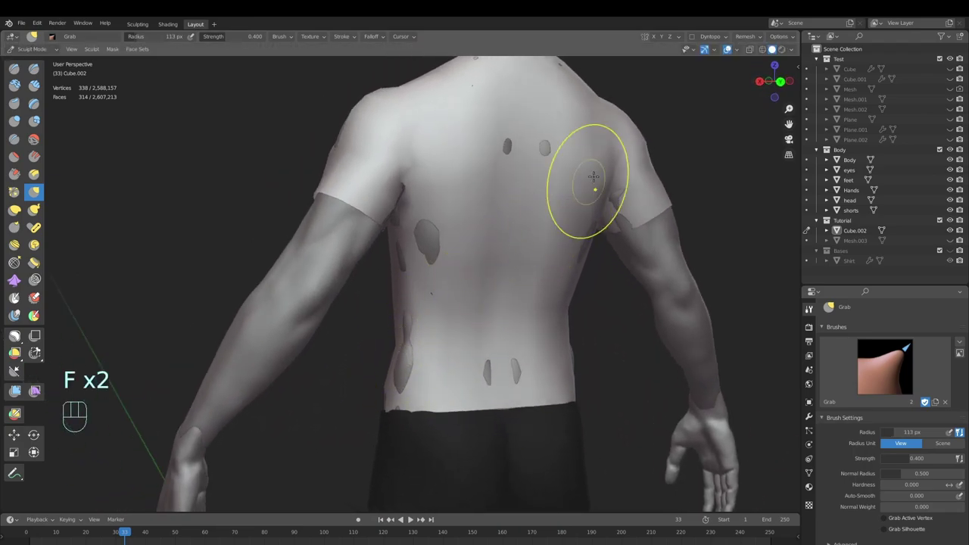
# Step: Undo the Grab edits and the inflation of the shirt, and redo the inflation
pyautogui.moveTo(591, 227)
pyautogui.mouseDown(button='middle')
pyautogui.moveTo(519, 260)
pyautogui.moveTo(567, 340)
pyautogui.moveTo(461, 259)
pyautogui.moveTo(495, 336)
pyautogui.mouseUp(button='middle')
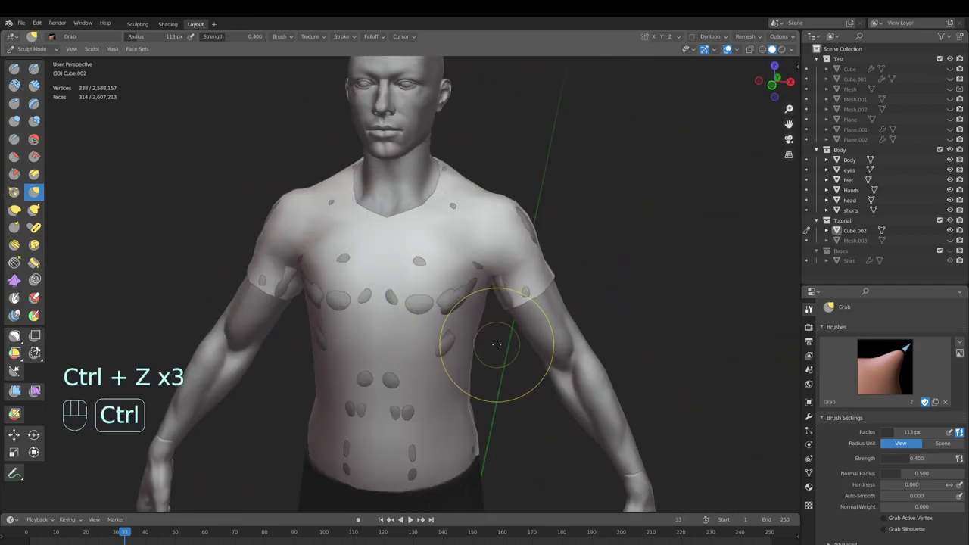
pyautogui.hotkey('ctrl', 'z')
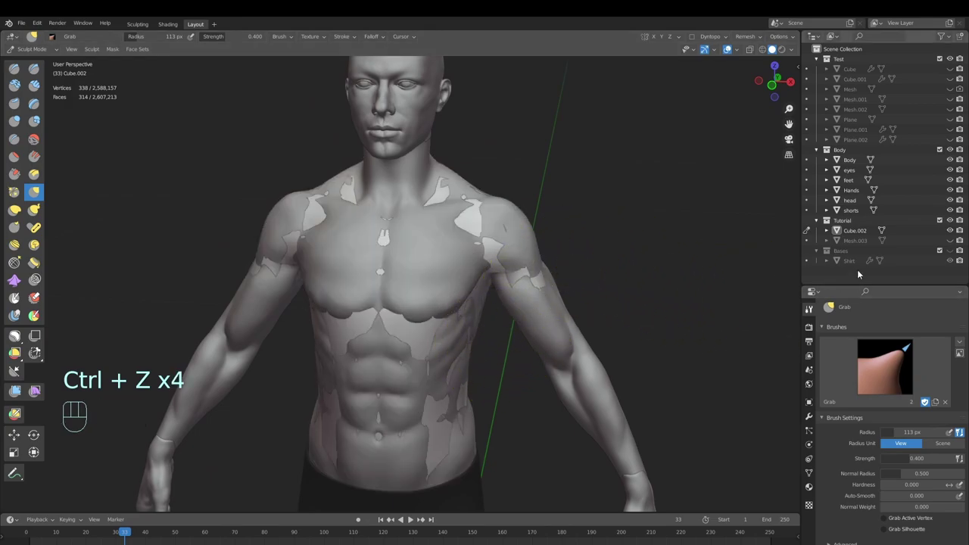
pyautogui.hotkey('ctrl', 'shift', 'z')
# Step: Enable X symmetry and pull the shirt out over the protruding shoulder and upper-arm areas with the Grab brush
pyautogui.moveTo(591, 287); pyautogui.dragTo(646, 38, button='middle')
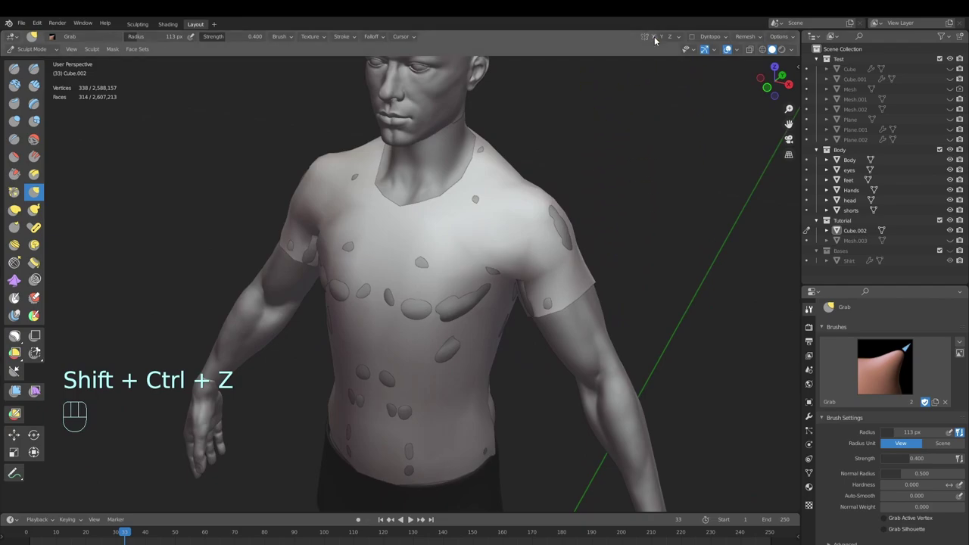
pyautogui.moveTo(539, 263)
pyautogui.mouseDown(button='middle')
pyautogui.moveTo(540, 216)
pyautogui.moveTo(553, 220)
pyautogui.mouseUp(button='middle')
pyautogui.press('f')
pyautogui.moveTo(559, 223); pyautogui.dragTo(556, 222)
pyautogui.moveTo(539, 222); pyautogui.dragTo(521, 238, button='middle')
pyautogui.press('f')
pyautogui.click(492, 260)
pyautogui.moveTo(491, 261); pyautogui.dragTo(491, 255)
pyautogui.moveTo(471, 271); pyautogui.dragTo(482, 275, button='middle')
# Step: Adjust the shirt around the chest and torso sides with the Grab brush, setting its radius to 107 px
pyautogui.moveTo(491, 379)
pyautogui.keyDown('shift'); pyautogui.mouseDown(button='middle')
pyautogui.moveTo(499, 280)
pyautogui.moveTo(541, 261)
pyautogui.mouseUp(button='middle'); pyautogui.keyUp('shift')
pyautogui.press('f')
pyautogui.click(559, 257)
pyautogui.moveTo(484, 230); pyautogui.dragTo(487, 229)
pyautogui.moveTo(491, 229); pyautogui.dragTo(500, 273, button='middle')
pyautogui.moveTo(530, 304); pyautogui.dragTo(508, 345, button='middle')
pyautogui.press('f')
pyautogui.click(505, 293)
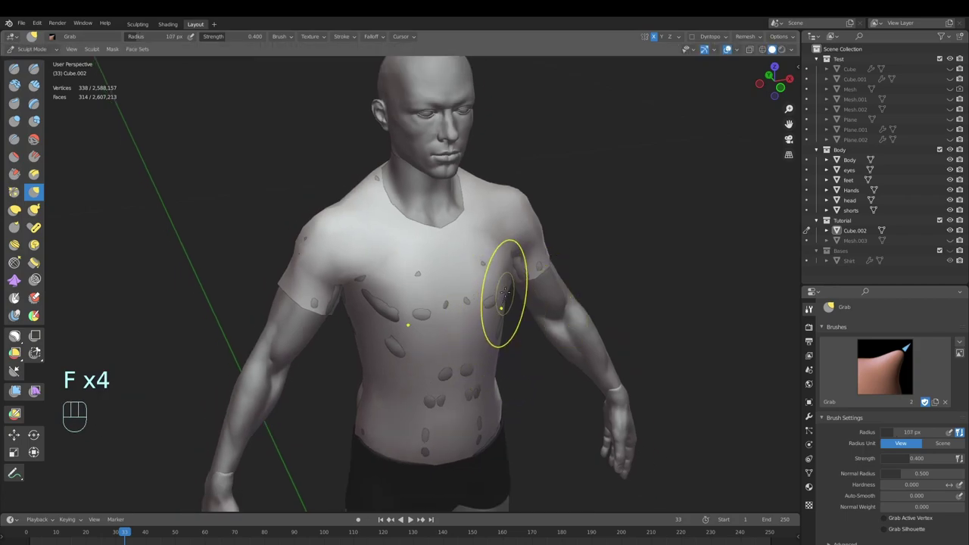
# Step: Add a Multiresolution modifier to the shirt and subdivide it once
pyautogui.click(810, 416)
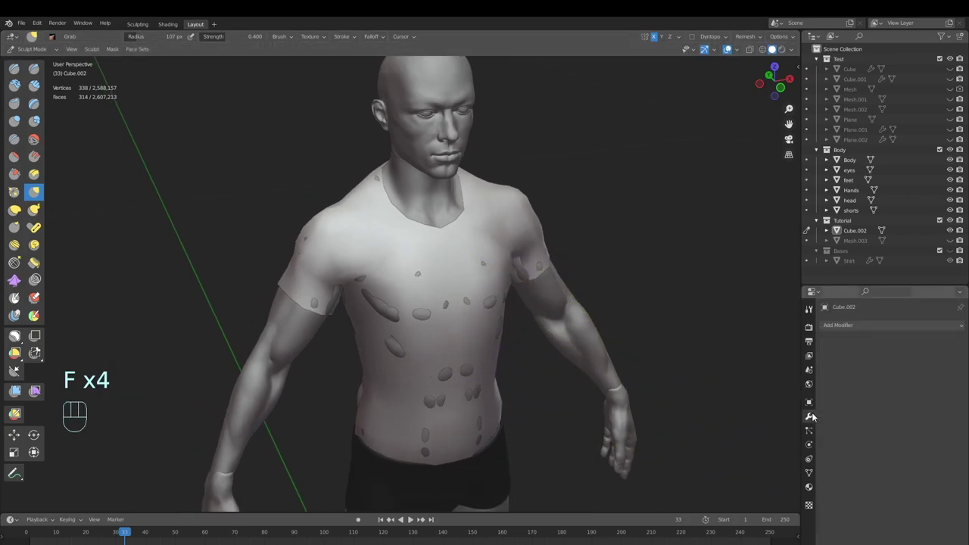
pyautogui.click(857, 328)
pyautogui.click(841, 342)
pyautogui.click(853, 328)
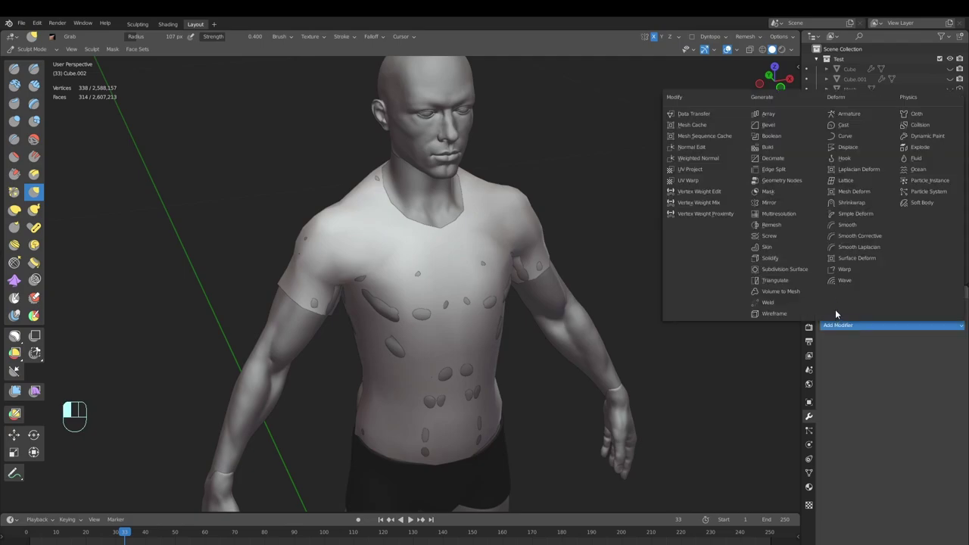
pyautogui.click(792, 213)
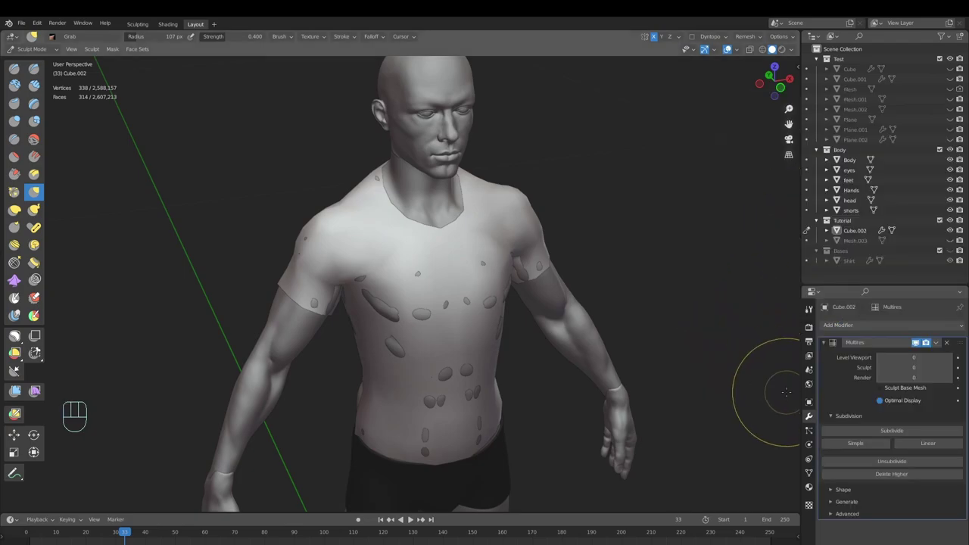
pyautogui.click(883, 429)
# Step: Refine the shirt's chest side with the Grab brush at a 78 px radius, and return to Object Mode
pyautogui.keyDown('ctrl'); pyautogui.moveTo(683, 384); pyautogui.dragTo(522, 303, button='middle'); pyautogui.keyUp('ctrl')
pyautogui.press('f')
pyautogui.click(504, 304)
pyautogui.moveTo(496, 306)
pyautogui.mouseDown(button='middle')
pyautogui.moveTo(521, 321)
pyautogui.moveTo(523, 302)
pyautogui.mouseUp(button='middle')
pyautogui.press('f')
pyautogui.click(503, 309)
pyautogui.moveTo(522, 303)
pyautogui.keyDown('ctrl'); pyautogui.mouseDown(button='middle')
pyautogui.moveTo(522, 396)
pyautogui.moveTo(494, 340)
pyautogui.mouseUp(button='middle'); pyautogui.keyUp('ctrl')
pyautogui.click(32, 48)
pyautogui.click(31, 66)
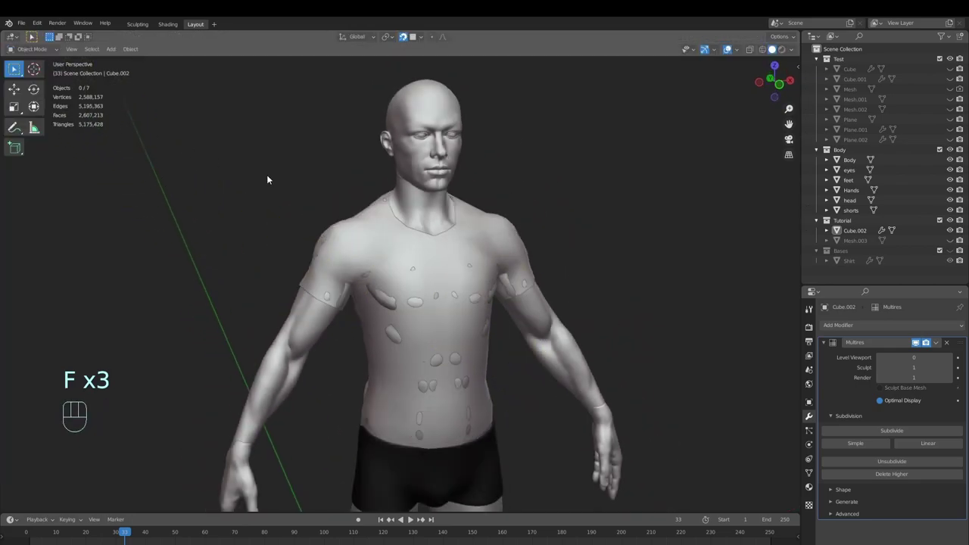
# Step: Add a Shrinkwrap modifier to the shirt and pick the Body mesh as its target
pyautogui.click(874, 325)
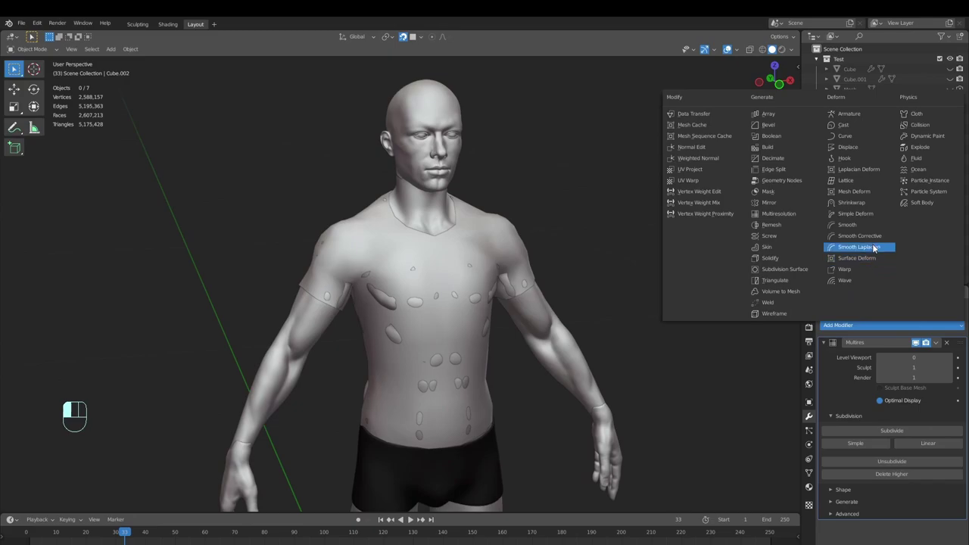
pyautogui.click(864, 205)
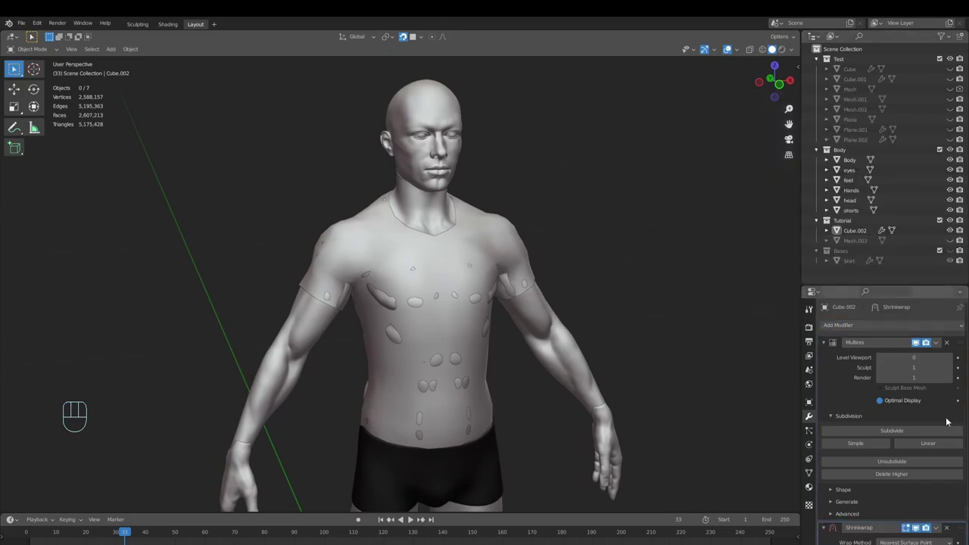
pyautogui.scroll(-2, 937, 480)
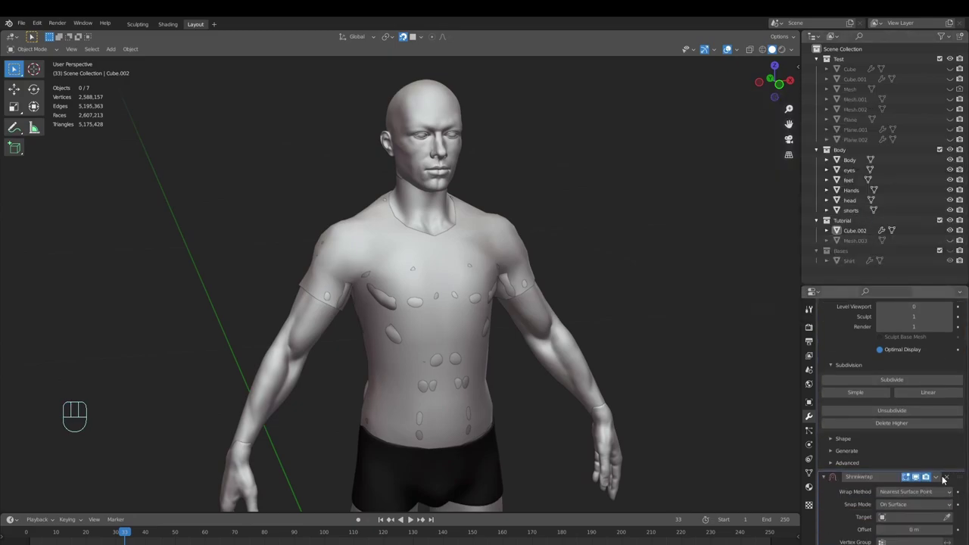
pyautogui.click(593, 384)
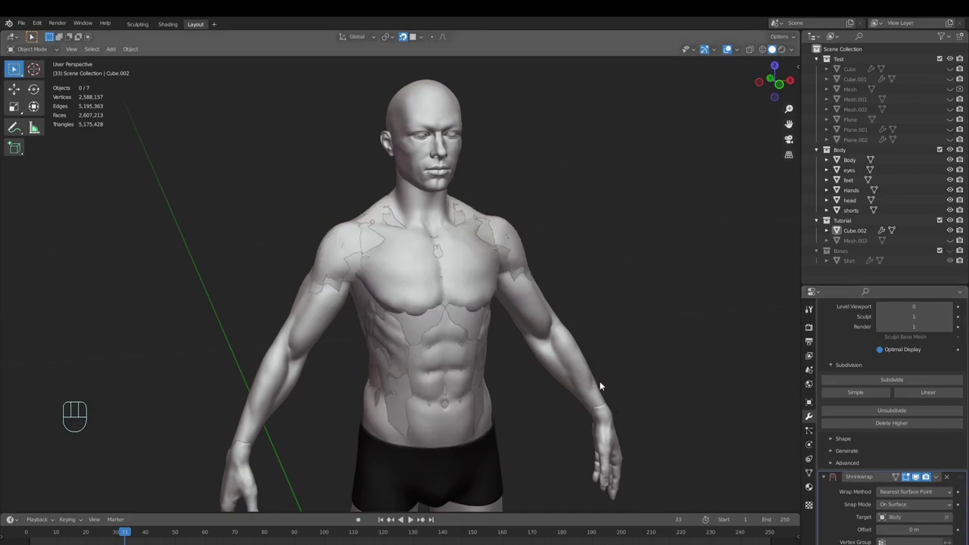
# Step: Set the Multires viewport level to 1 and apply the Shrinkwrap modifier
pyautogui.click(940, 476)
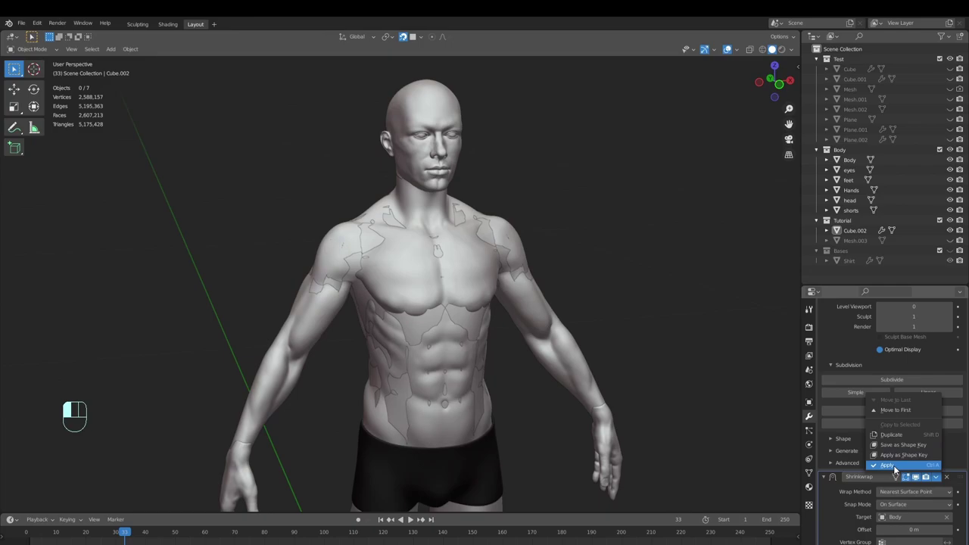
pyautogui.scroll(2, 848, 342)
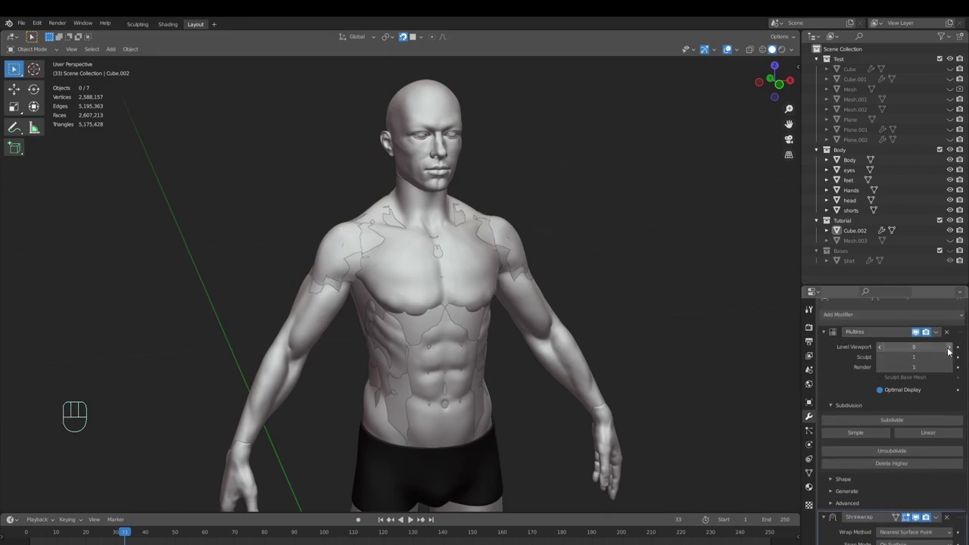
pyautogui.click(950, 347)
pyautogui.scroll(-2, 890, 376)
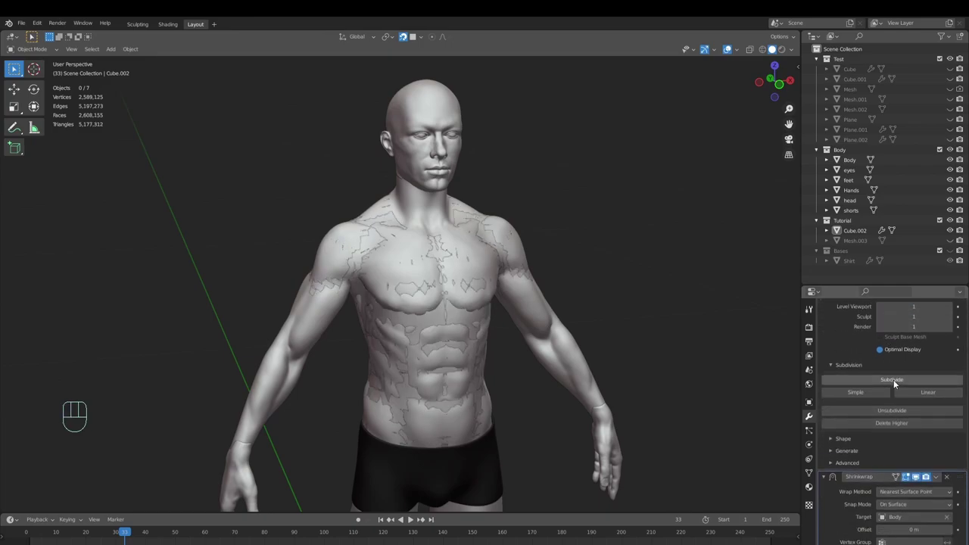
pyautogui.click(936, 477)
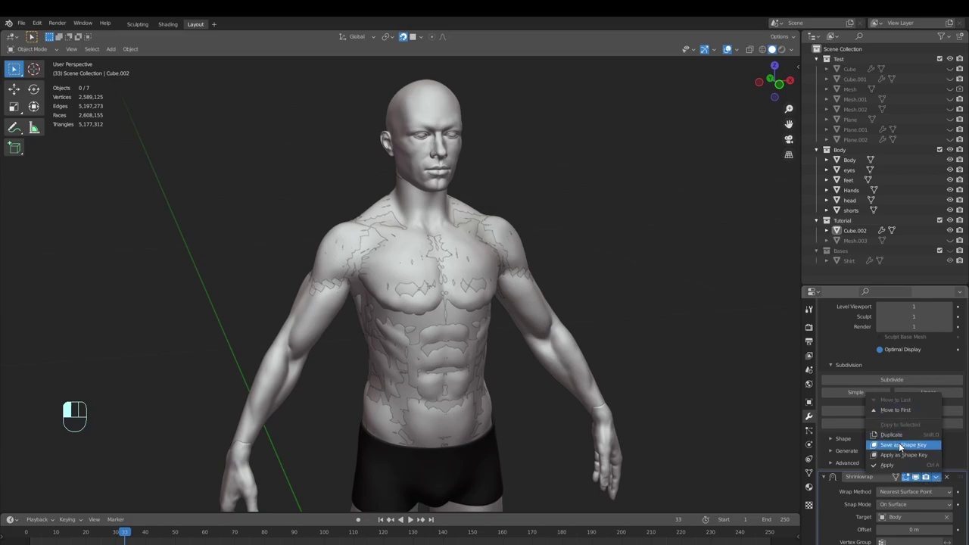
pyautogui.click(898, 466)
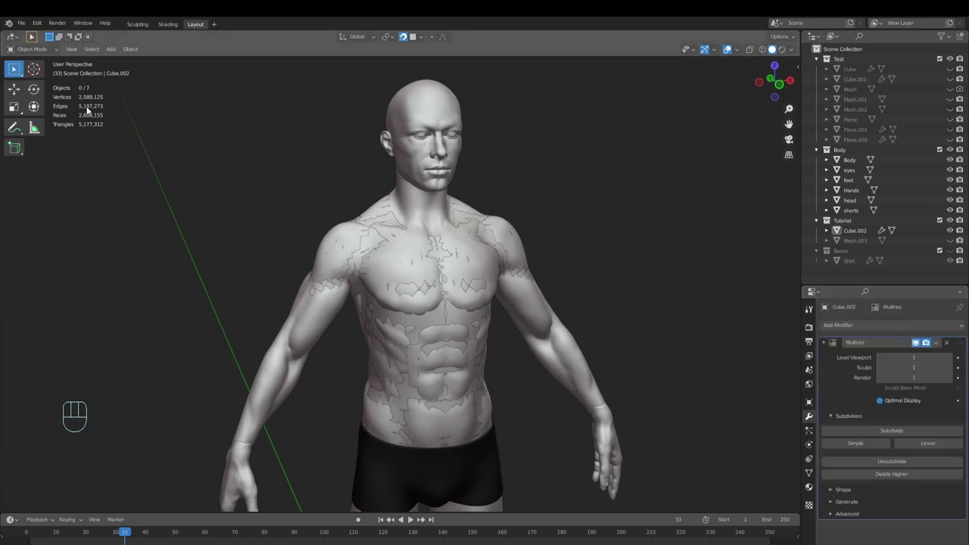
# Step: Select the shirt mesh Cube.002 and switch it to Sculpt Mode
pyautogui.click(32, 49)
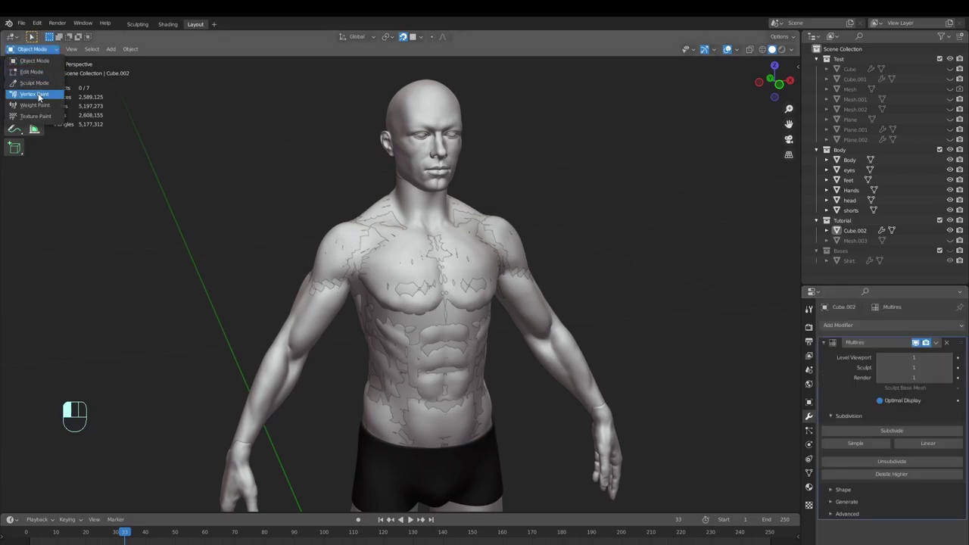
pyautogui.click(408, 256)
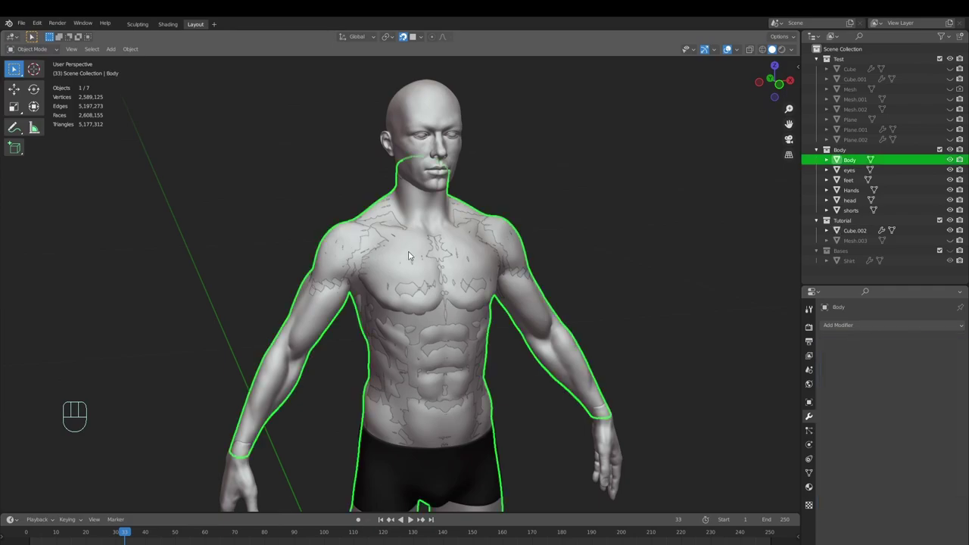
pyautogui.click(25, 50)
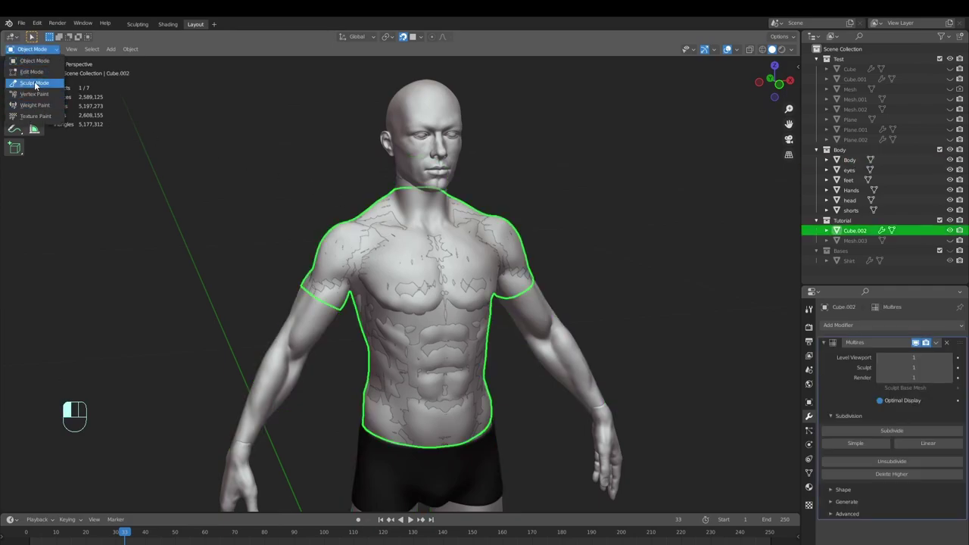
pyautogui.click(35, 83)
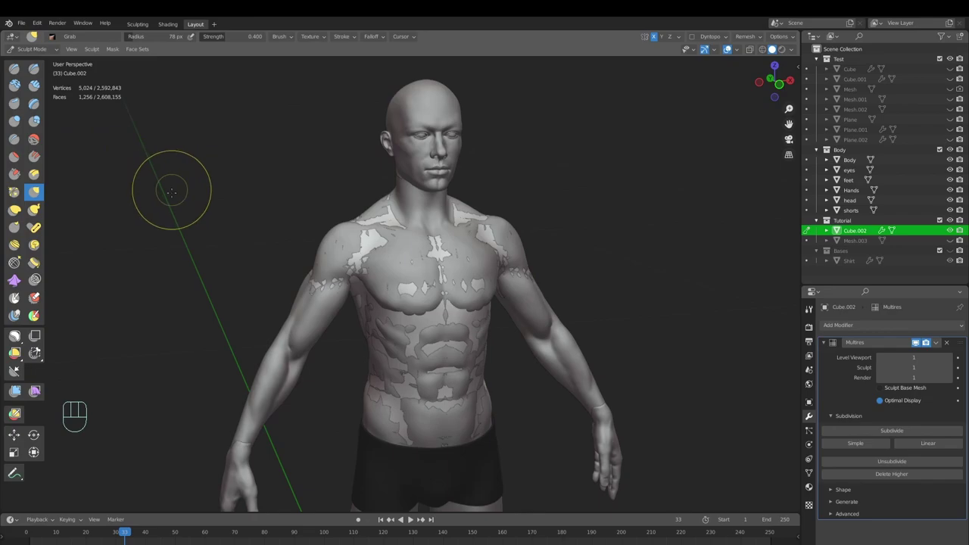
# Step: Inflate the whole shirt mesh slightly with the Mesh Filter so it covers more of the body
pyautogui.click(15, 390)
pyautogui.moveTo(623, 283); pyautogui.dragTo(627, 280)
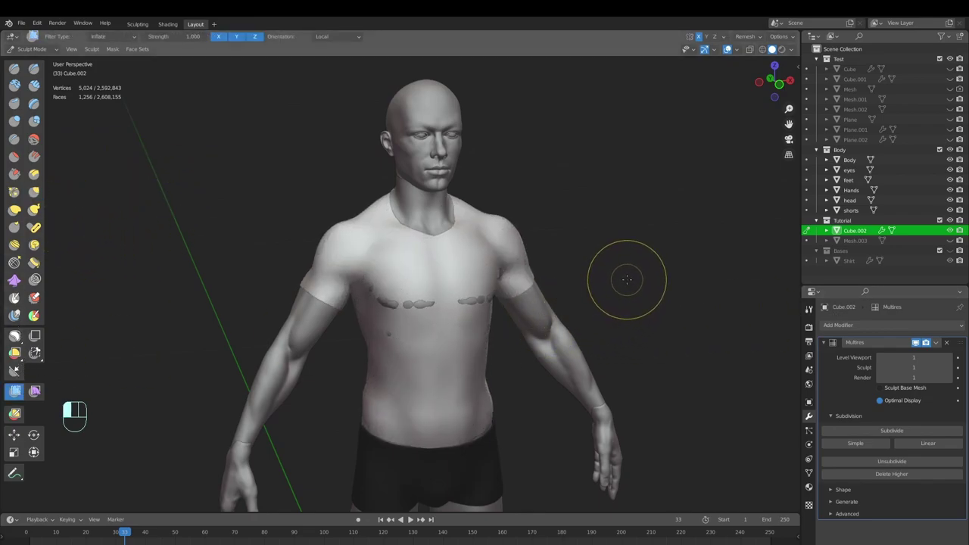
pyautogui.press('ctrl')
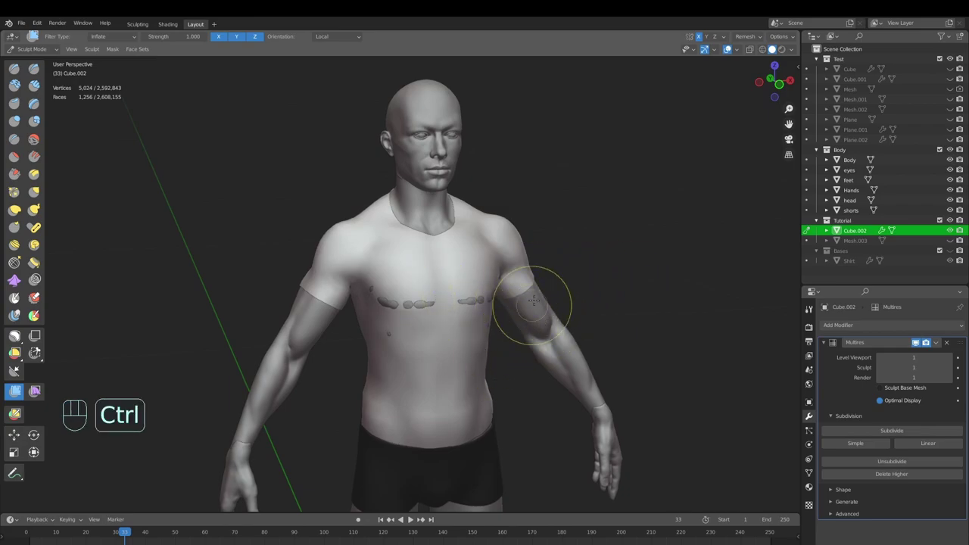
# Step: Pull the shirt's chest side and back over the protruding body patches with the Grab brush, resizing it to fit
pyautogui.moveTo(536, 288)
pyautogui.keyDown('ctrl'); pyautogui.mouseDown(button='middle')
pyautogui.moveTo(519, 335)
pyautogui.moveTo(589, 346)
pyautogui.mouseUp(button='middle'); pyautogui.keyUp('ctrl')
pyautogui.press('g')
pyautogui.press('f')
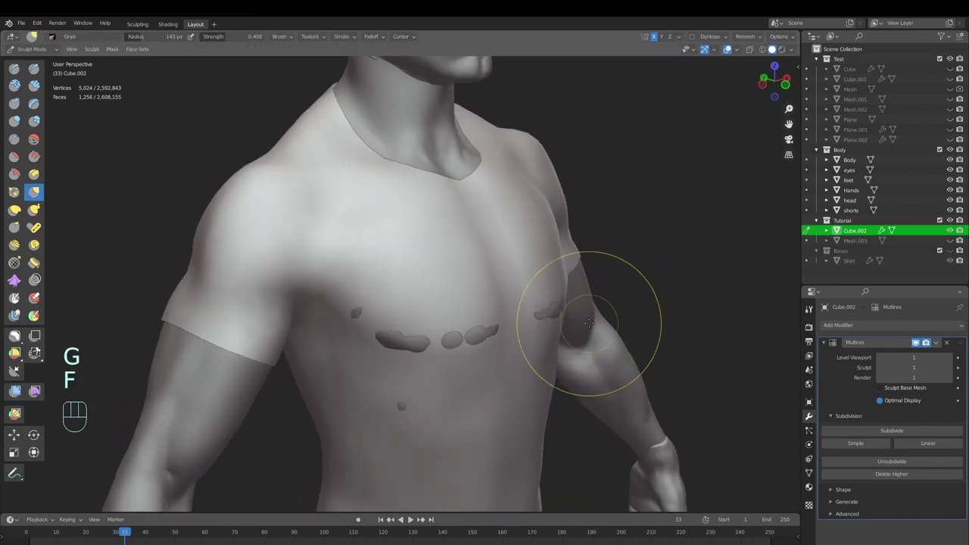
pyautogui.click(566, 305)
pyautogui.moveTo(558, 308)
pyautogui.mouseDown(button='middle')
pyautogui.moveTo(553, 338)
pyautogui.moveTo(615, 347)
pyautogui.moveTo(602, 333)
pyautogui.moveTo(584, 339)
pyautogui.moveTo(579, 318)
pyautogui.moveTo(493, 417)
pyautogui.moveTo(455, 355)
pyautogui.moveTo(487, 265)
pyautogui.mouseUp(button='middle')
pyautogui.keyDown('ctrl'); pyautogui.moveTo(380, 321); pyautogui.dragTo(368, 287, button='middle'); pyautogui.keyUp('ctrl')
pyautogui.press('f')
pyautogui.click(338, 295)
pyautogui.moveTo(330, 286); pyautogui.dragTo(333, 295)
# Step: Adjust the shirt's lower side and hem from behind with the Grab brush, resizing it between strokes
pyautogui.keyDown('shift'); pyautogui.moveTo(333, 296); pyautogui.dragTo(343, 192, button='middle'); pyautogui.keyUp('shift')
pyautogui.press('f')
pyautogui.click(356, 391)
pyautogui.keyDown('ctrl'); pyautogui.moveTo(354, 362); pyautogui.dragTo(337, 409, button='middle'); pyautogui.keyUp('ctrl')
pyautogui.press('f')
pyautogui.click(359, 407)
pyautogui.press('f')
pyautogui.click(357, 361)
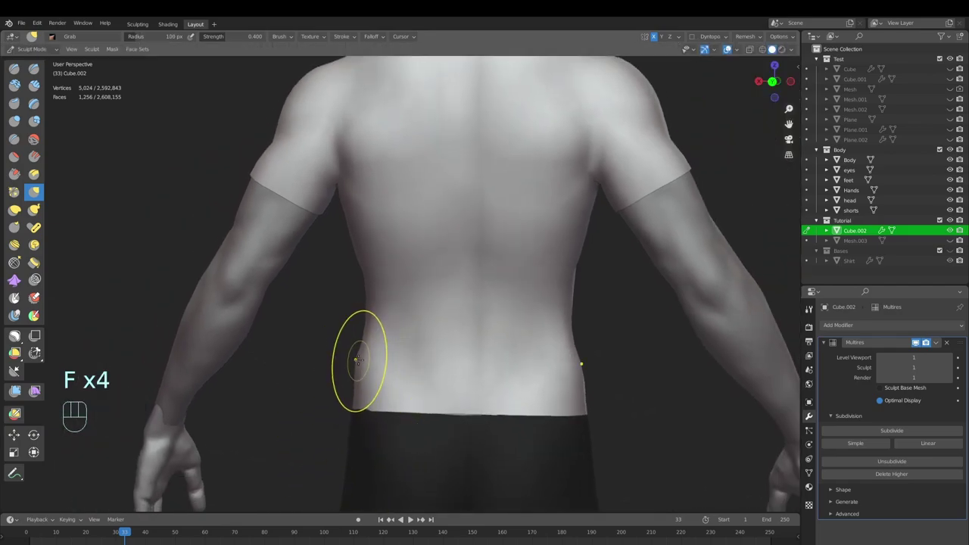
# Step: Try to reshape the shirt's rear armpit with the Grab brush at a 119 px radius, and undo the change
pyautogui.press('f')
pyautogui.keyDown('shift'); pyautogui.moveTo(362, 292); pyautogui.dragTo(398, 321, button='middle'); pyautogui.keyUp('shift')
pyautogui.moveTo(399, 321)
pyautogui.keyDown('shift'); pyautogui.mouseDown(button='middle')
pyautogui.moveTo(428, 241)
pyautogui.moveTo(364, 281)
pyautogui.moveTo(388, 258)
pyautogui.mouseUp(button='middle'); pyautogui.keyUp('shift')
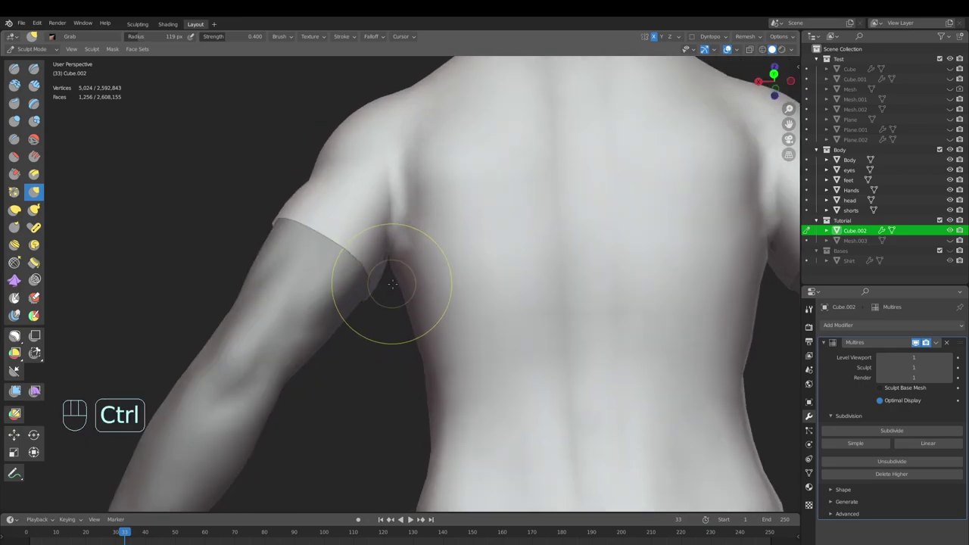
pyautogui.hotkey('ctrl', 'z')
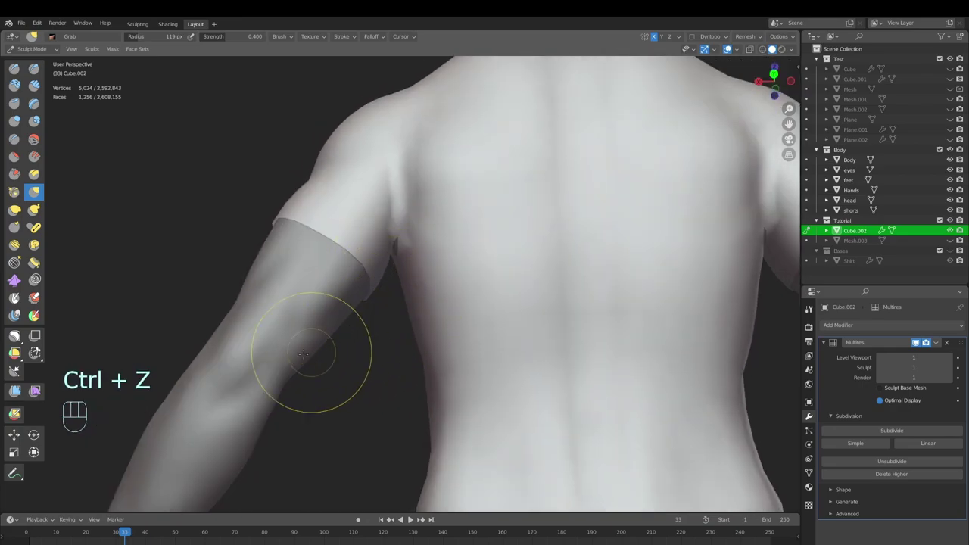
# Step: Inflate the shirt's rear armpit with the Inflate/Deflate brush at a 131 px radius, and return to Object Mode
pyautogui.press('i')
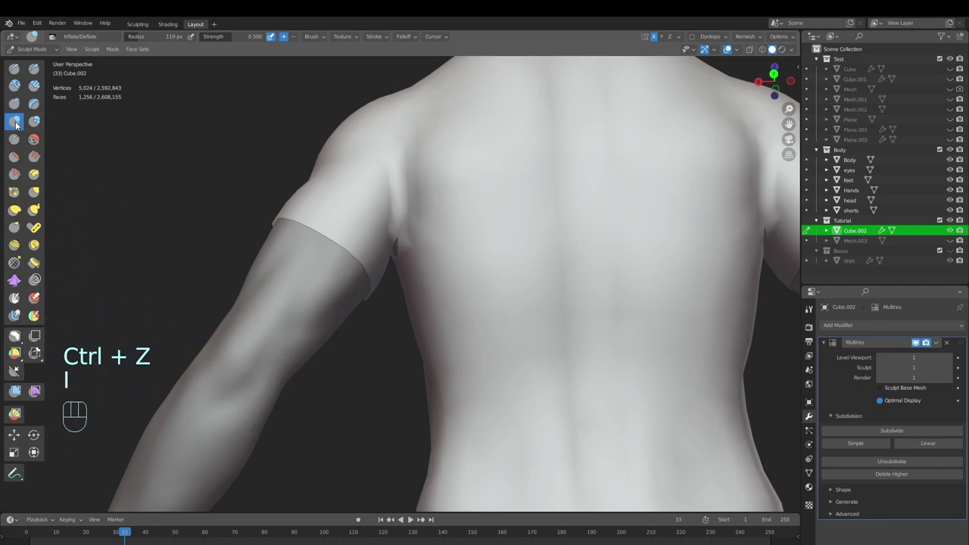
pyautogui.moveTo(439, 255); pyautogui.dragTo(402, 225, button='middle')
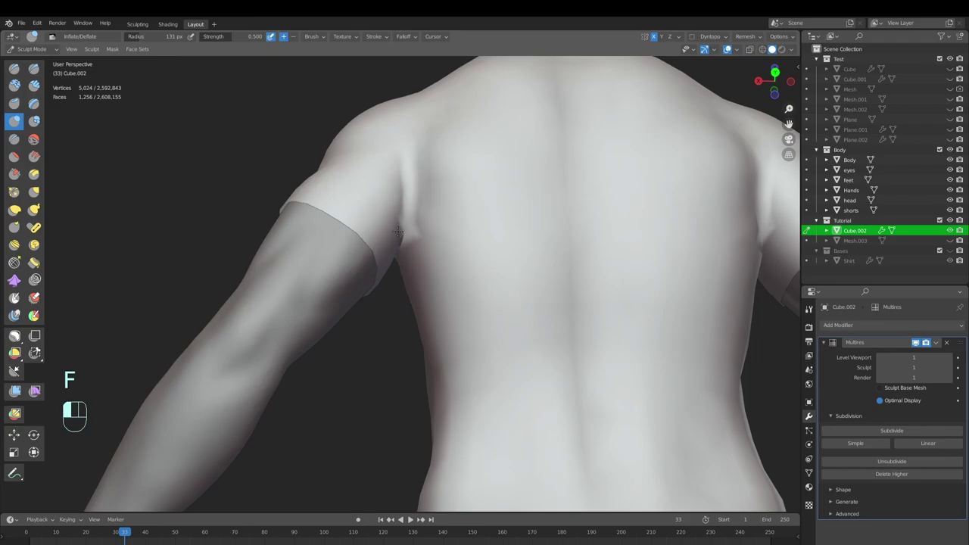
pyautogui.scroll(-5, 415, 242)
pyautogui.moveTo(396, 277)
pyautogui.mouseDown(button='middle')
pyautogui.moveTo(487, 346)
pyautogui.moveTo(479, 324)
pyautogui.moveTo(441, 374)
pyautogui.moveTo(492, 342)
pyautogui.moveTo(459, 354)
pyautogui.moveTo(483, 315)
pyautogui.moveTo(464, 307)
pyautogui.moveTo(458, 318)
pyautogui.moveTo(457, 306)
pyautogui.moveTo(474, 311)
pyautogui.mouseUp(button='middle')
pyautogui.click(41, 48)
pyautogui.click(45, 62)
# Step: Put the shirt back in Sculpt Mode and pull its front over the body patches with the Grab brush at 225 px
pyautogui.keyDown('shift'); pyautogui.scroll(1, 381, 325); pyautogui.keyUp('shift')
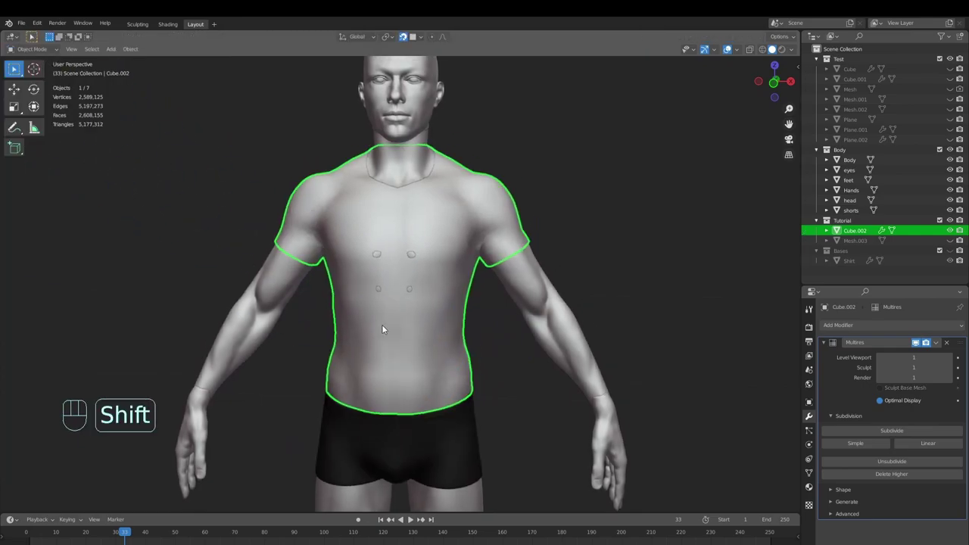
pyautogui.hotkey('alt', 'a')
pyautogui.click(452, 316)
pyautogui.scroll(2, 435, 301)
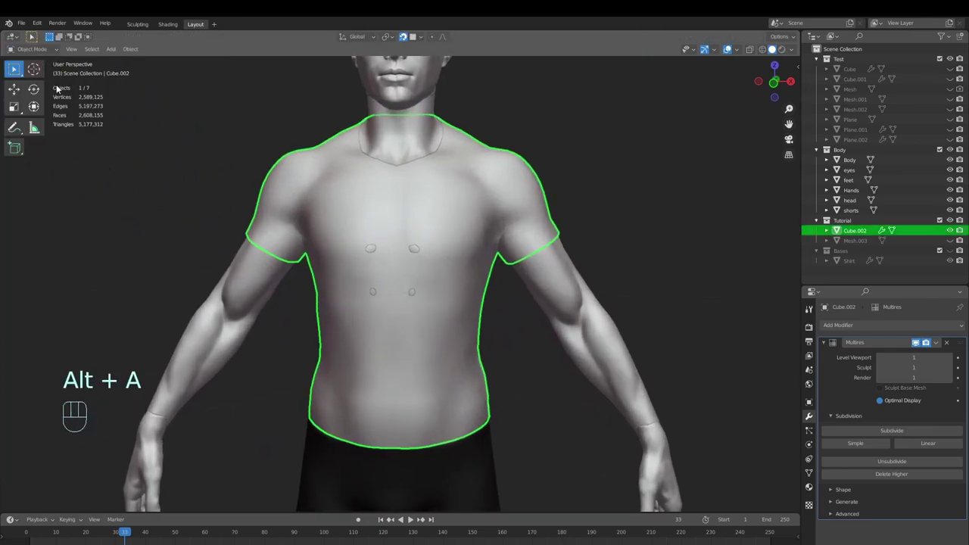
pyautogui.click(35, 49)
pyautogui.click(38, 85)
pyautogui.moveTo(411, 296); pyautogui.dragTo(346, 288, button='middle')
pyautogui.press('g')
pyautogui.press('f')
pyautogui.click(335, 301)
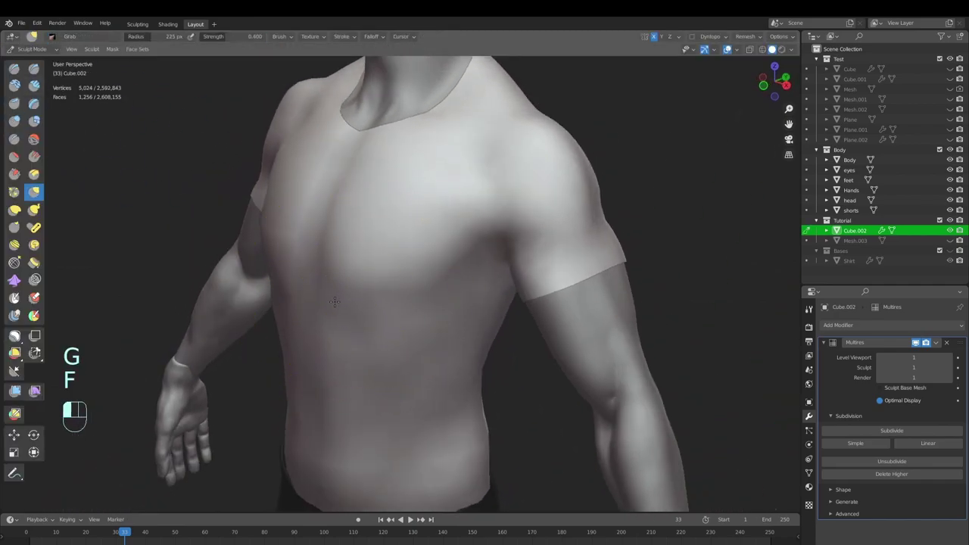
# Step: Return to Object Mode and clear the selection for a view of the fitted shirt
pyautogui.click(53, 50)
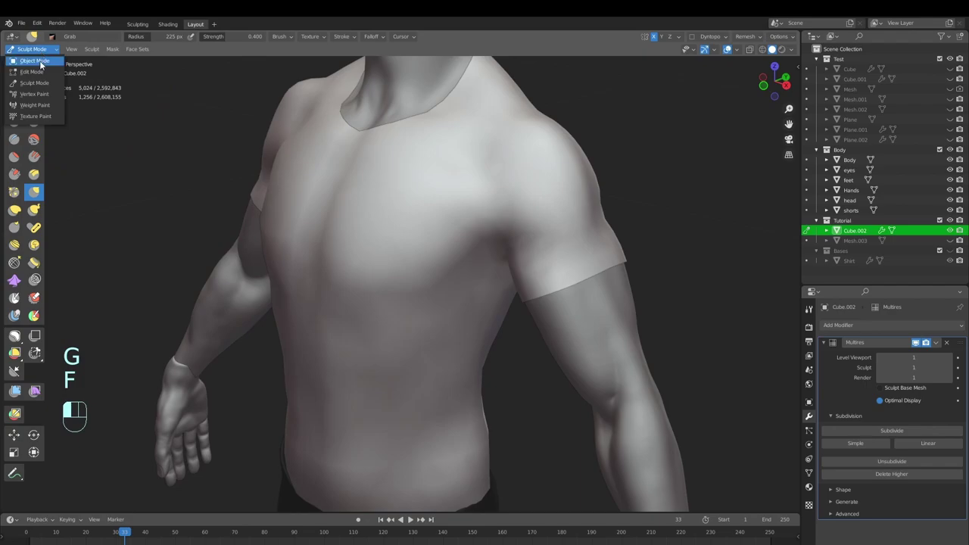
pyautogui.click(41, 62)
pyautogui.scroll(-5, 413, 345)
pyautogui.keyDown('alt'); pyautogui.moveTo(414, 346); pyautogui.dragTo(472, 305, button='middle'); pyautogui.keyUp('alt')
pyautogui.hotkey('alt', 'a')
pyautogui.scroll(2, 498, 306)
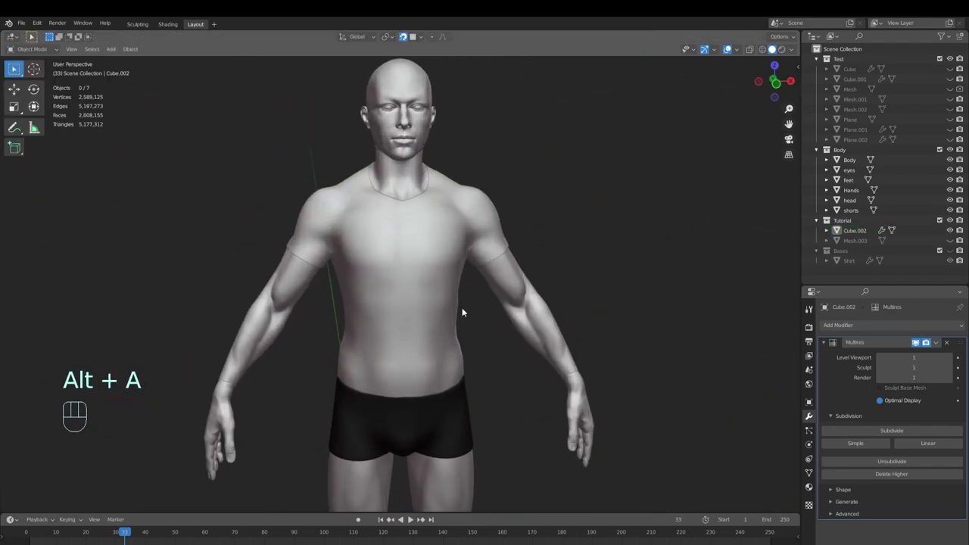
# Step: Assign the shorts' Default OBJ.004 material to the shirt
pyautogui.click(482, 335)
pyautogui.click(809, 487)
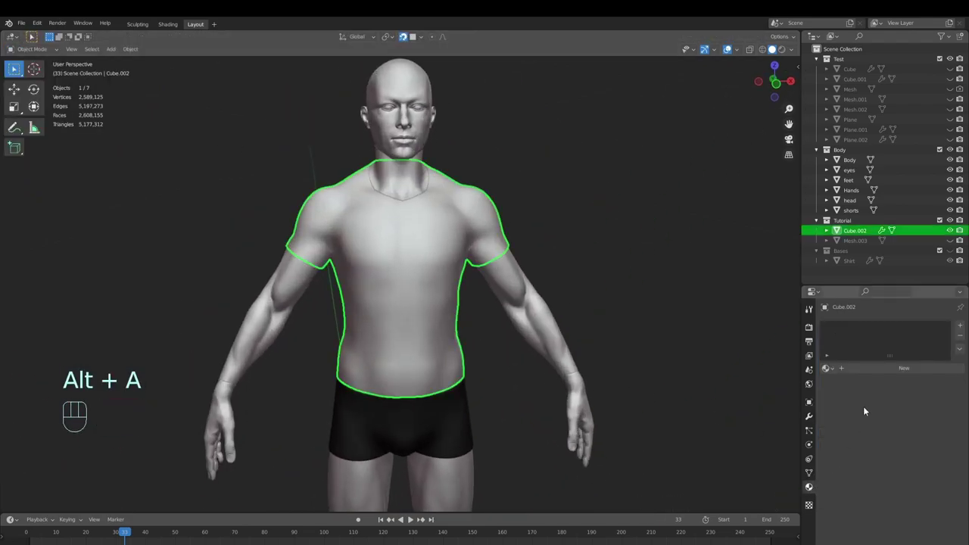
pyautogui.click(827, 368)
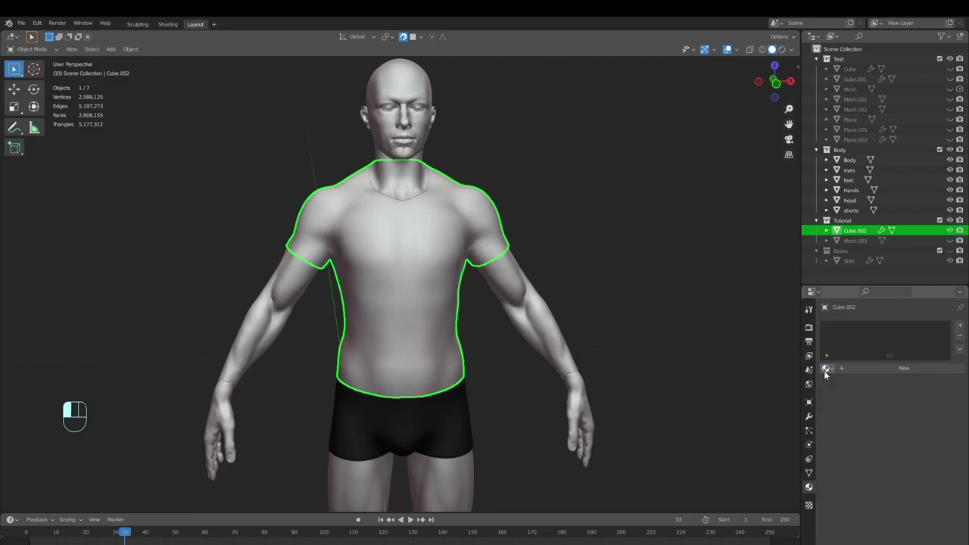
pyautogui.click(421, 424)
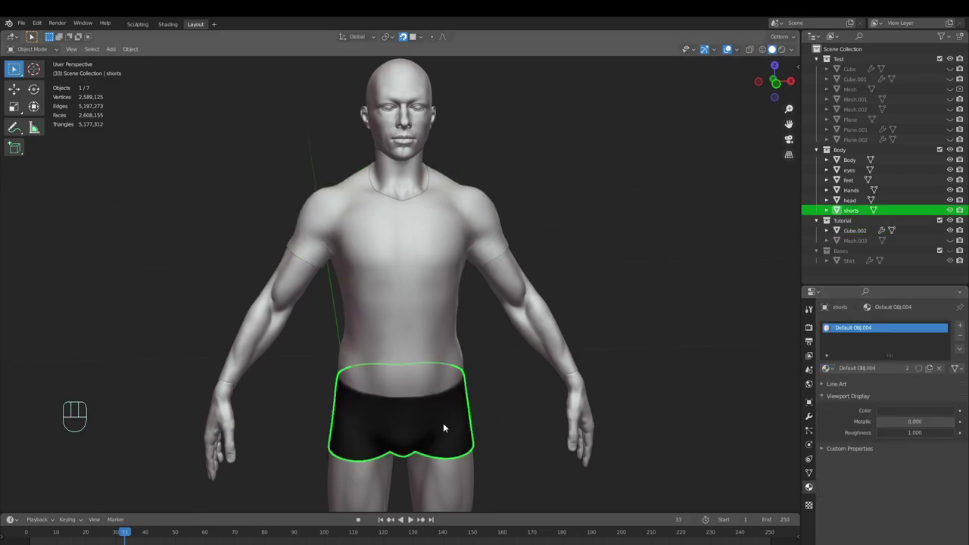
pyautogui.click(436, 301)
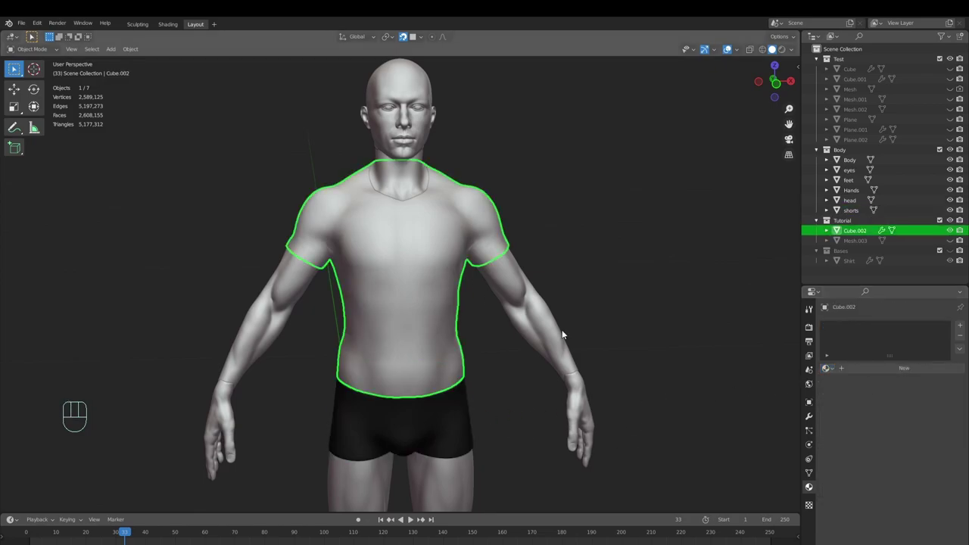
pyautogui.click(826, 369)
pyautogui.click(858, 420)
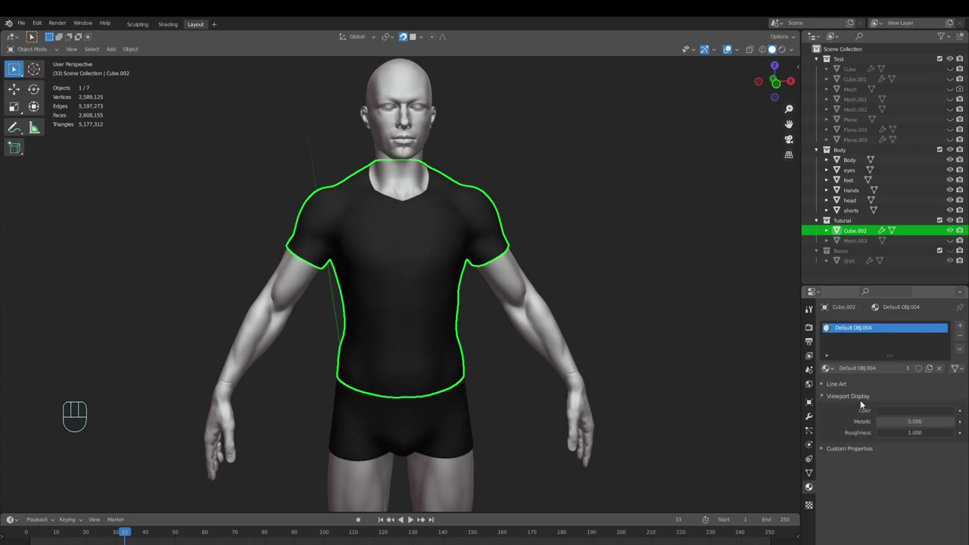
# Step: Clear the selection and save the file
pyautogui.click(901, 410)
pyautogui.hotkey('alt', 'a')
pyautogui.scroll(-3, 625, 265)
pyautogui.moveTo(625, 265); pyautogui.dragTo(522, 343, button='middle')
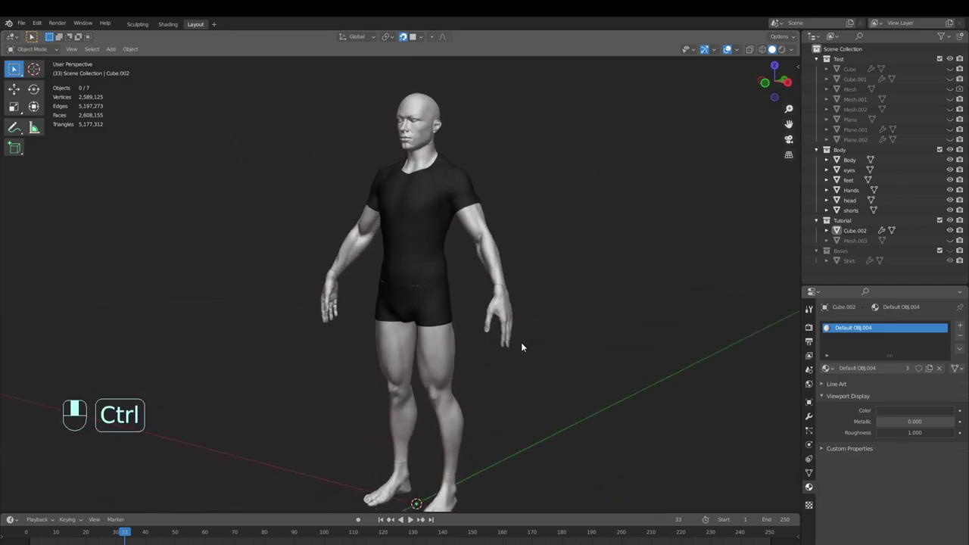
pyautogui.hotkey('ctrl', 's')
pyautogui.moveTo(576, 324); pyautogui.dragTo(558, 303, button='middle')
pyautogui.scroll(1, 557, 302)
pyautogui.keyDown('shift'); pyautogui.moveTo(508, 271); pyautogui.dragTo(530, 333, button='middle'); pyautogui.keyUp('shift')
pyautogui.scroll(2, 530, 333)
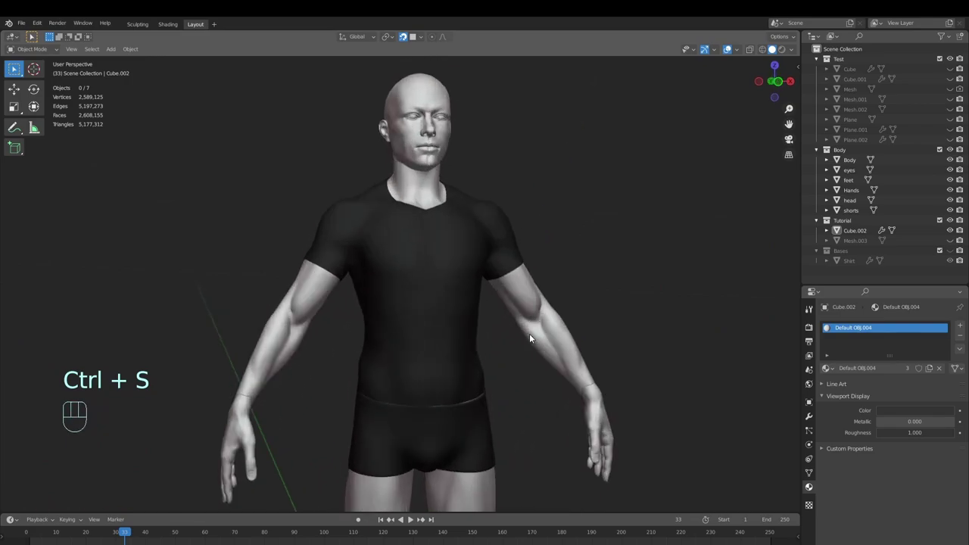
# Step: Add a Solidify modifier to the shirt mesh Cube.002
pyautogui.click(475, 298)
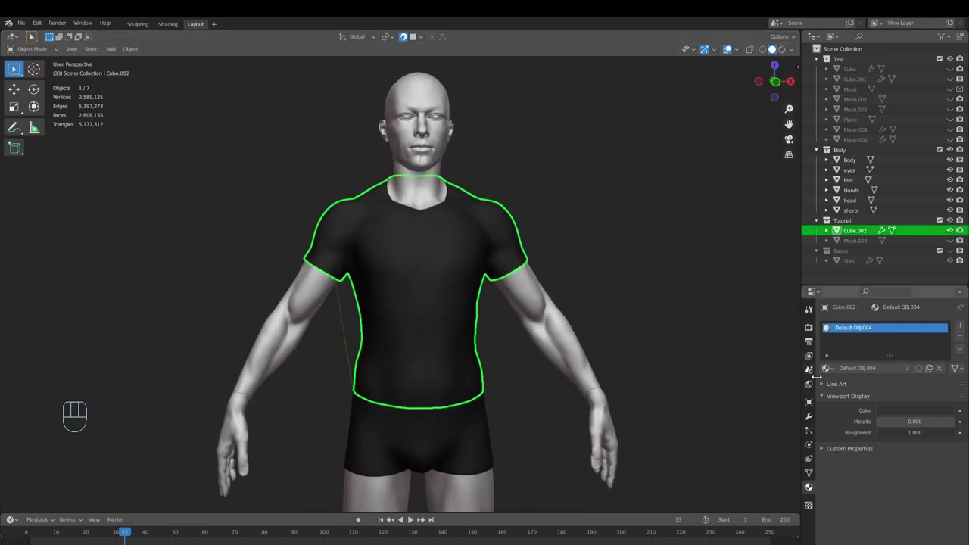
pyautogui.click(810, 417)
pyautogui.click(864, 322)
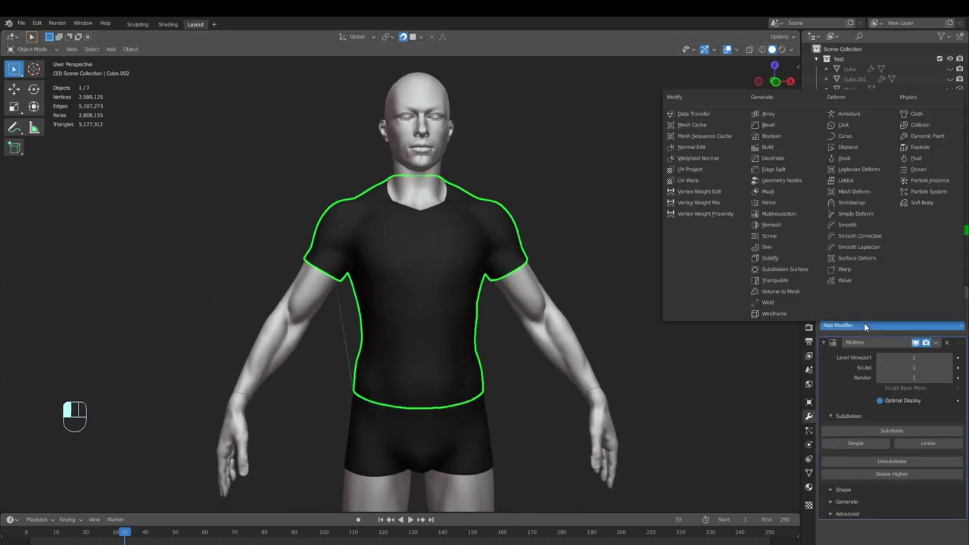
pyautogui.click(780, 259)
pyautogui.scroll(4, 602, 323)
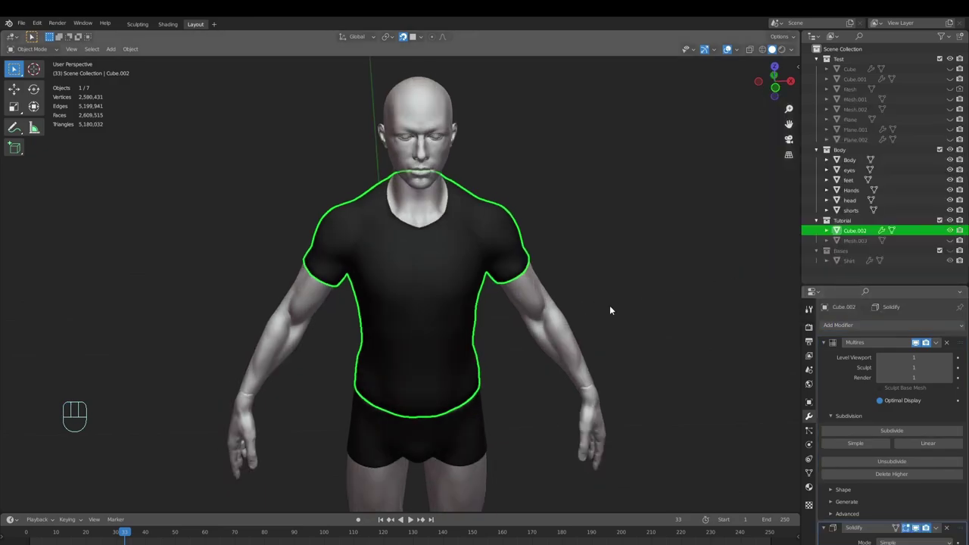
# Step: Set the shirt's Solidify offset to -0.5
pyautogui.scroll(3, 625, 344)
pyautogui.scroll(-5, 903, 443)
pyautogui.moveTo(591, 304); pyautogui.dragTo(627, 329, button='middle')
pyautogui.keyDown('shift'); pyautogui.moveTo(627, 330); pyautogui.dragTo(708, 292, button='middle'); pyautogui.keyUp('shift')
pyautogui.scroll(4, 564, 337)
pyautogui.moveTo(908, 415)
pyautogui.mouseDown()
pyautogui.moveTo(939, 414)
pyautogui.moveTo(891, 414)
pyautogui.mouseUp()
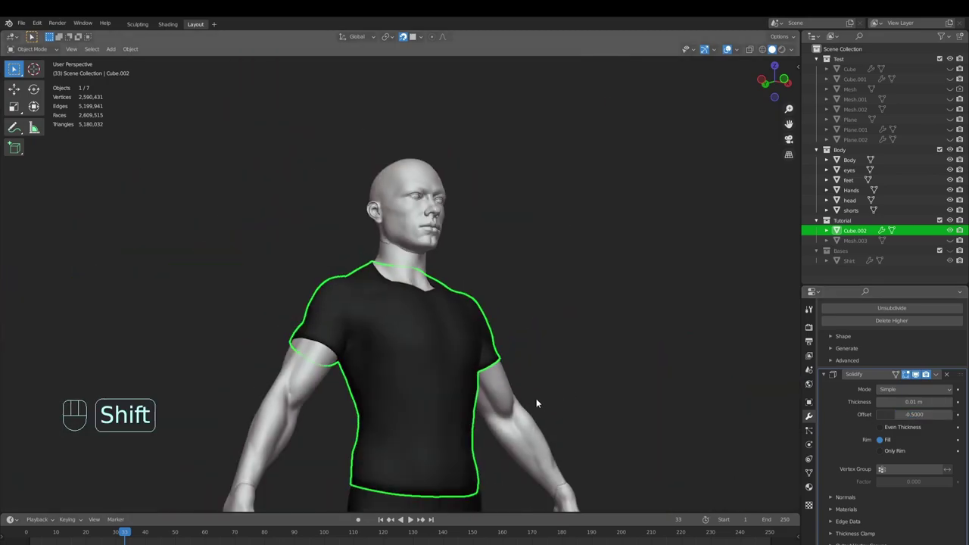
# Step: Preview the timeline playback, return it to frame 0 and save the file
pyautogui.press('space')
pyautogui.moveTo(429, 353); pyautogui.dragTo(440, 362, button='middle')
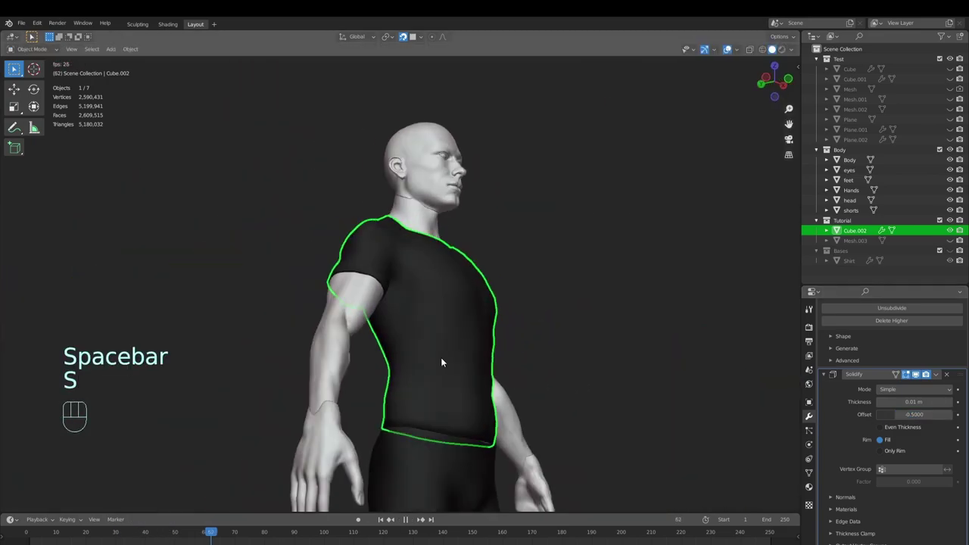
pyautogui.press('space')
pyautogui.rightClick(261, 381)
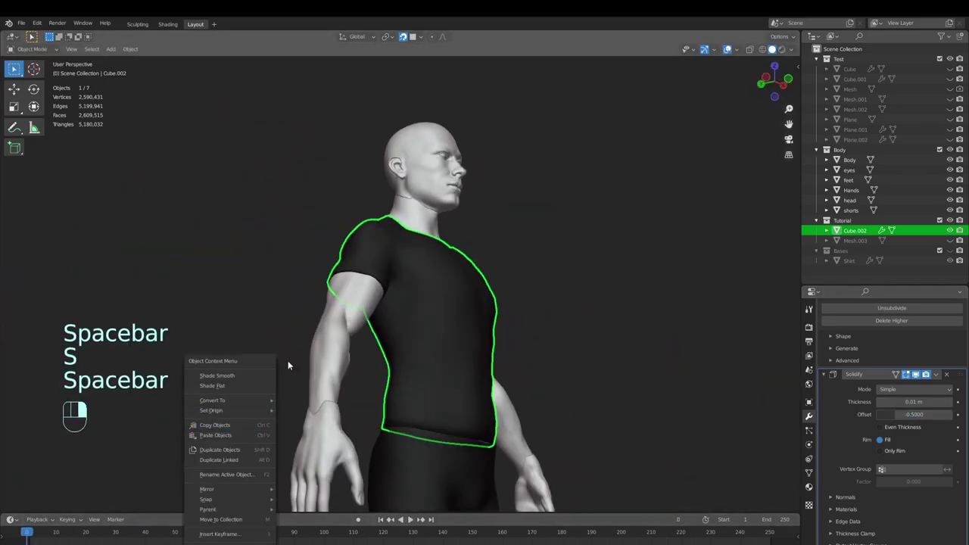
pyautogui.hotkey('alt', 'a')
pyautogui.hotkey('ctrl', 's')
# Step: Examine the shirt's sleeve opening and waist hem up close for thickness and gaps against the body
pyautogui.scroll(2, 436, 337)
pyautogui.scroll(2, 433, 333)
pyautogui.moveTo(434, 334); pyautogui.dragTo(471, 353, button='middle')
pyautogui.scroll(2, 470, 352)
pyautogui.scroll(-8, 442, 399)
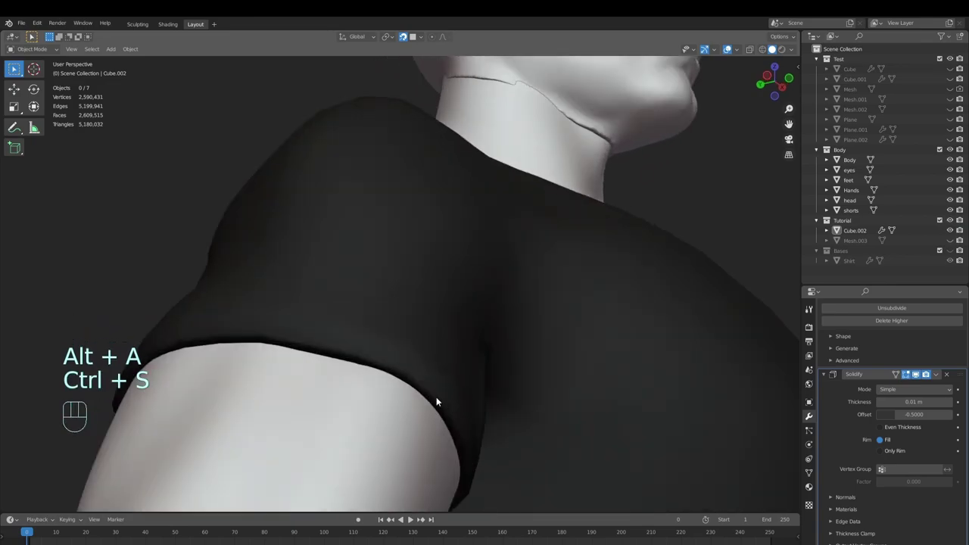
pyautogui.moveTo(447, 400); pyautogui.dragTo(449, 343, button='middle')
pyautogui.scroll(4, 449, 343)
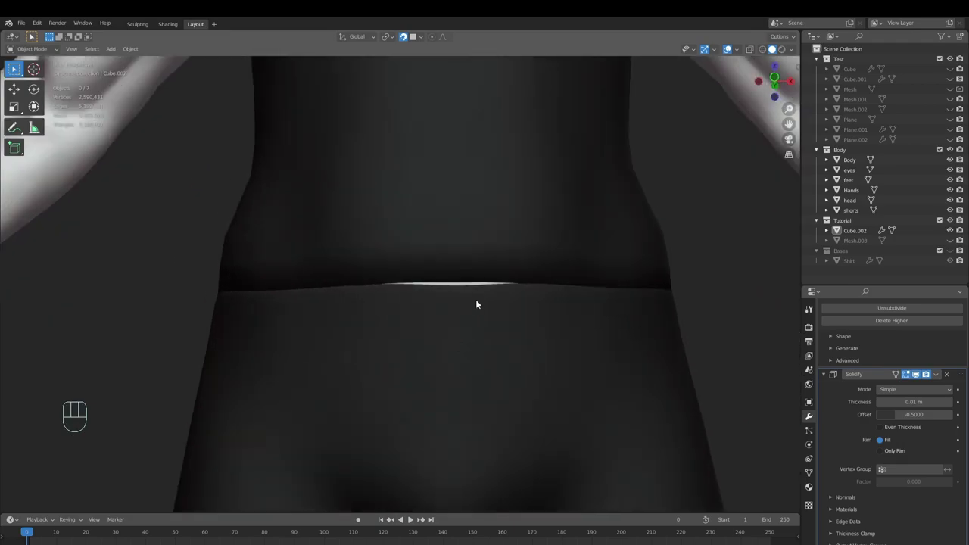
pyautogui.moveTo(511, 275); pyautogui.dragTo(443, 321, button='middle')
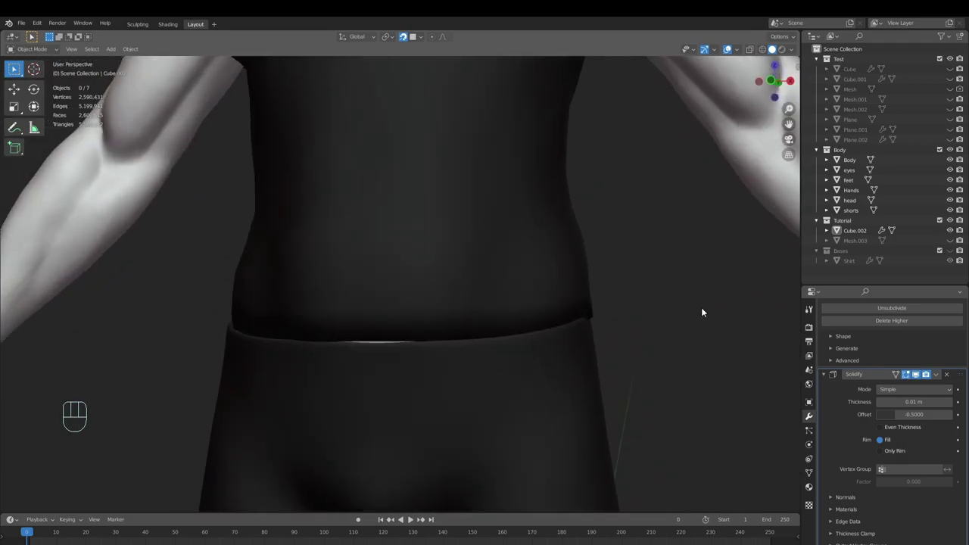
# Step: Remove the Default OBJ.004 material slot from the shirt
pyautogui.click(809, 487)
pyautogui.click(960, 336)
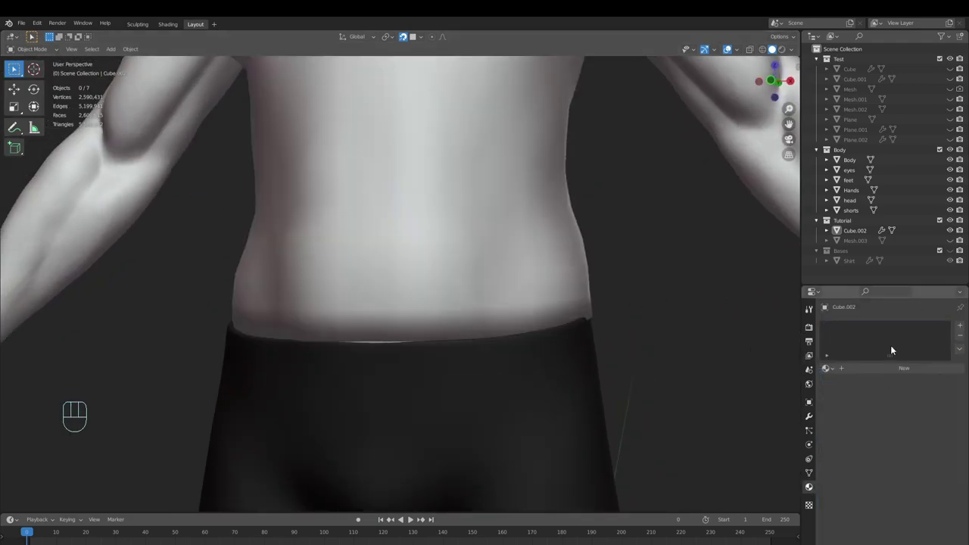
# Step: Enter Edit Mode on the shirt and apply an edge crease of 1.000 to the opening loop of the character's left sleeve
pyautogui.scroll(-5, 553, 265)
pyautogui.keyDown('shift'); pyautogui.moveTo(563, 304); pyautogui.dragTo(452, 360, button='middle'); pyautogui.keyUp('shift')
pyautogui.scroll(2, 517, 314)
pyautogui.keyDown('shift'); pyautogui.moveTo(518, 311); pyautogui.dragTo(414, 368, button='middle'); pyautogui.keyUp('shift')
pyautogui.scroll(3, 429, 276)
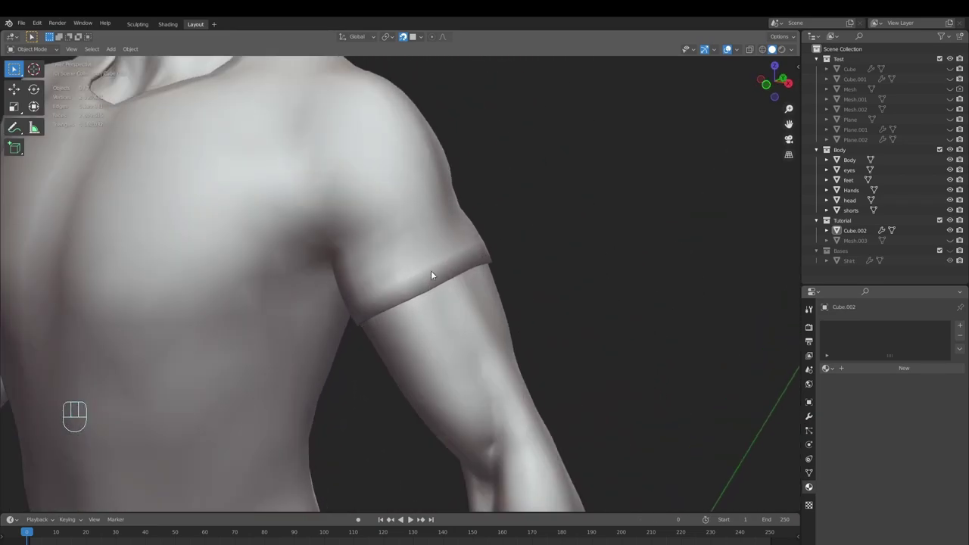
pyautogui.press('Tab')
pyautogui.moveTo(432, 297); pyautogui.dragTo(584, 319, button='middle')
pyautogui.scroll(-3, 522, 292)
pyautogui.hotkey('shift', 'e')
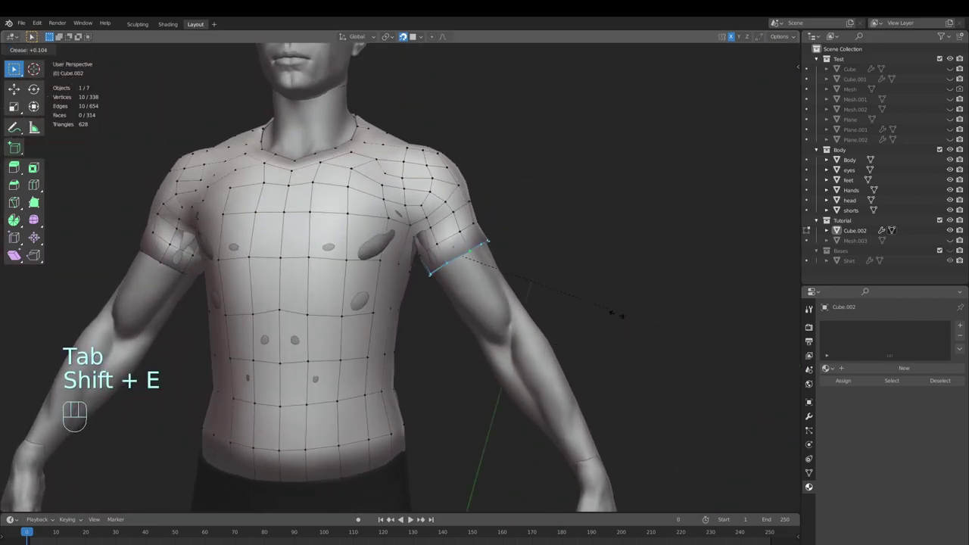
pyautogui.click(151, 470)
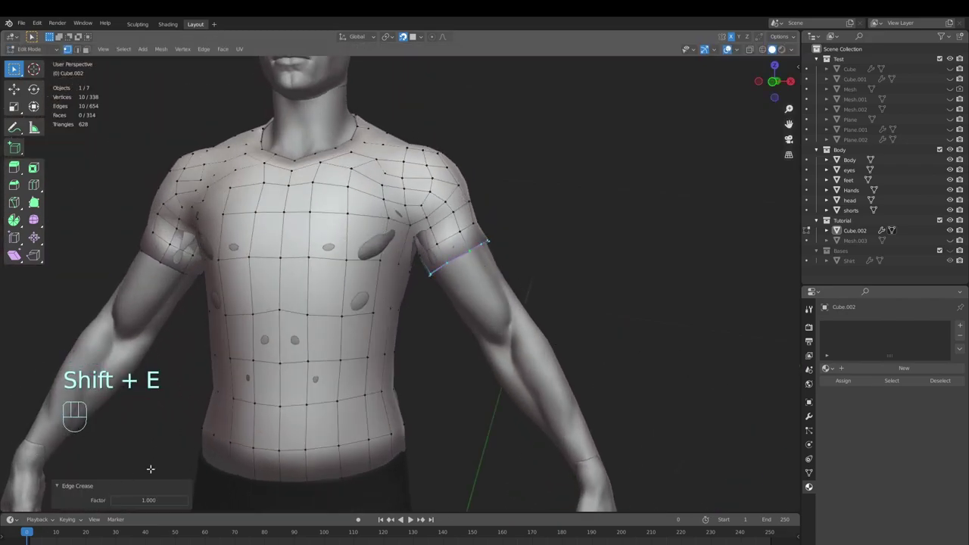
# Step: Select the opening loop of the character's right sleeve and apply an edge crease of 1.000
pyautogui.keyDown('alt'); pyautogui.click(182, 267); pyautogui.keyUp('alt')
pyautogui.hotkey('shift', 'e')
pyautogui.click(362, 318)
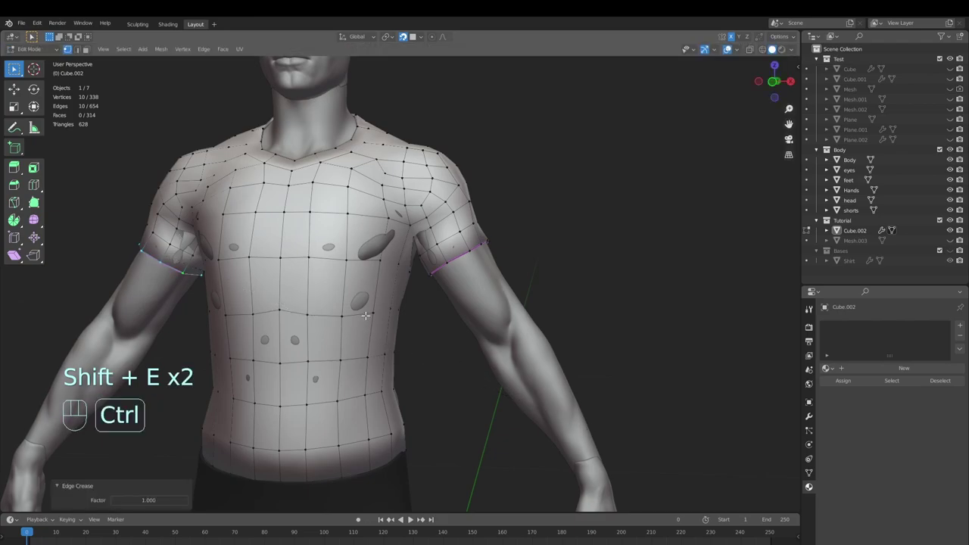
pyautogui.hotkey('ctrl', 'e')
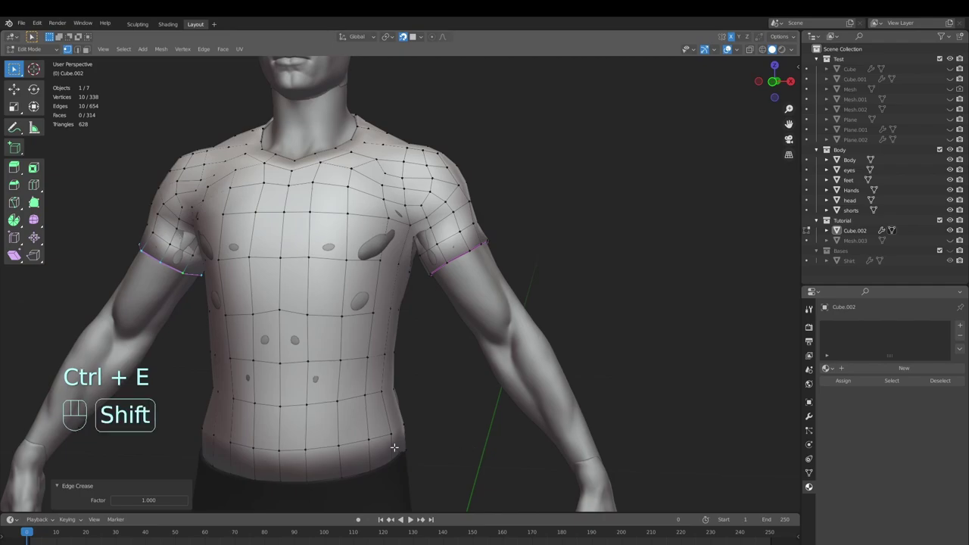
# Step: Apply an edge crease of 1.000 to the shirt's waist hem loop and leave Edit Mode
pyautogui.keyDown('shift'); pyautogui.moveTo(394, 450); pyautogui.dragTo(396, 409, button='middle'); pyautogui.keyUp('shift')
pyautogui.keyDown('alt'); pyautogui.click(383, 429); pyautogui.keyUp('alt')
pyautogui.hotkey('shift', 'e')
pyautogui.click(710, 447)
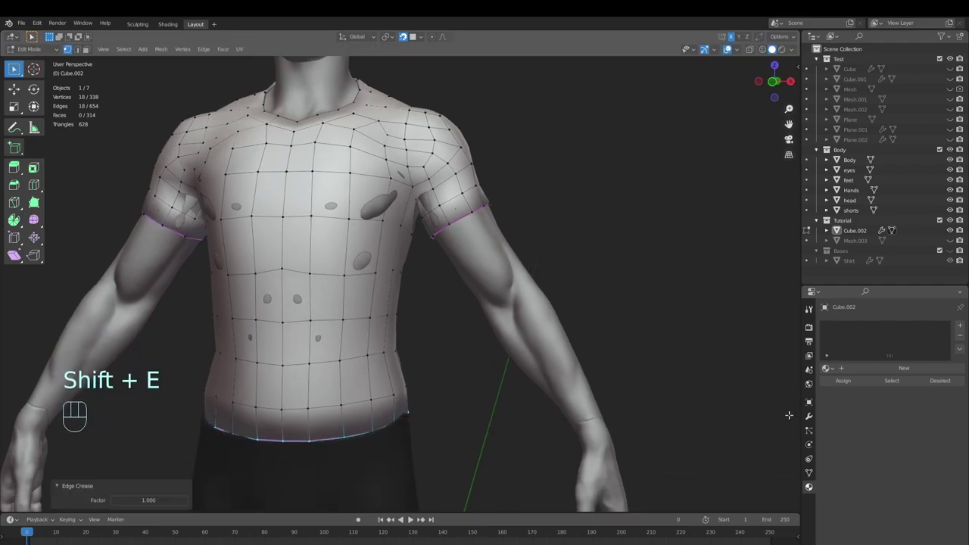
pyautogui.press('Tab')
# Step: Show the shirt's modifier settings and return to Edit Mode close to the character's left sleeve
pyautogui.click(808, 415)
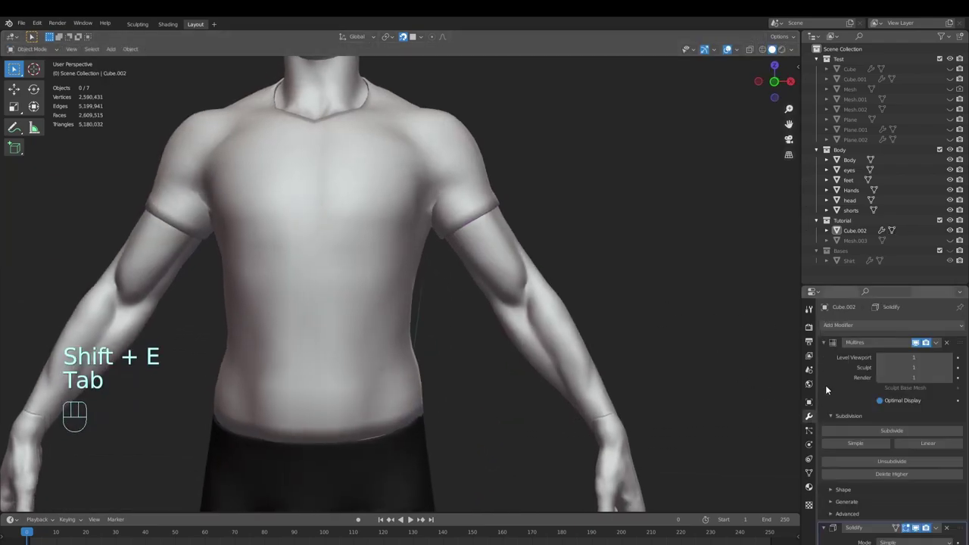
pyautogui.click(857, 326)
pyautogui.click(856, 326)
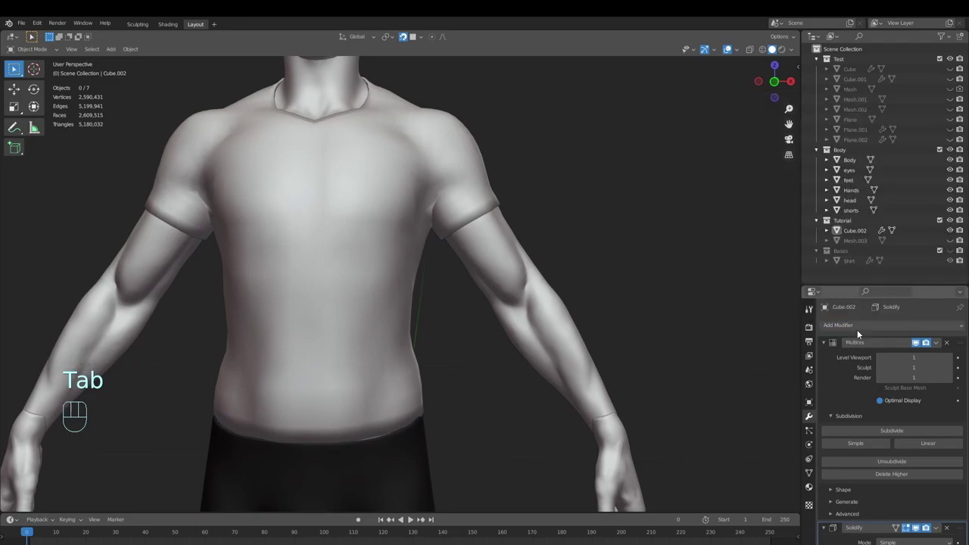
pyautogui.scroll(-4, 526, 290)
pyautogui.keyDown('shift'); pyautogui.moveTo(525, 291); pyautogui.dragTo(496, 323, button='middle'); pyautogui.keyUp('shift')
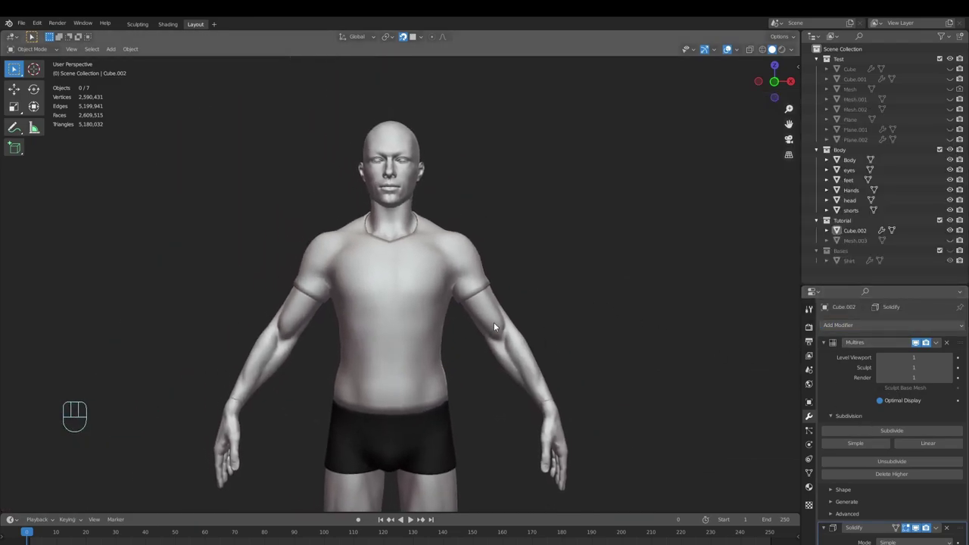
pyautogui.press('Tab')
pyautogui.scroll(6, 543, 327)
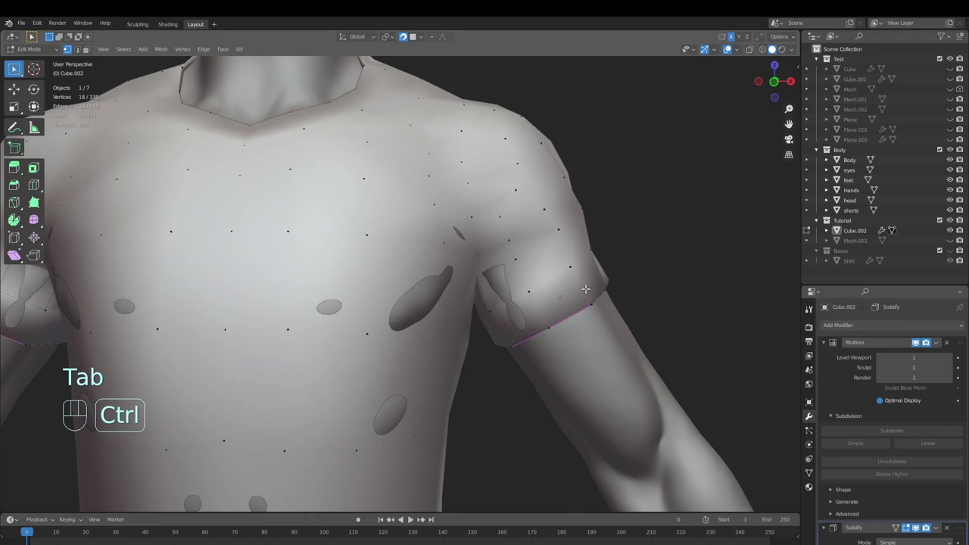
pyautogui.hotkey('ctrl', 'r')
pyautogui.click(586, 289)
pyautogui.click(593, 288)
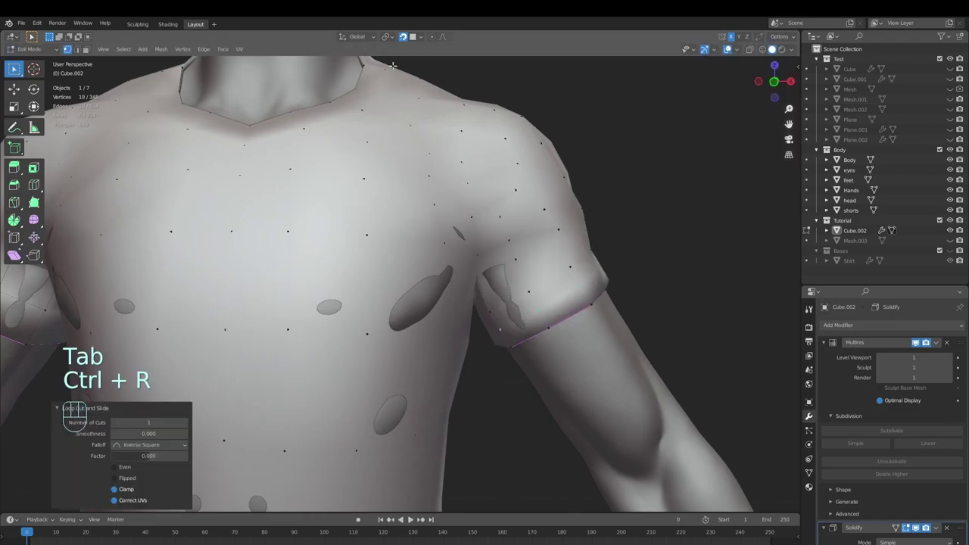
pyautogui.hotkey('ctrl', 'z')
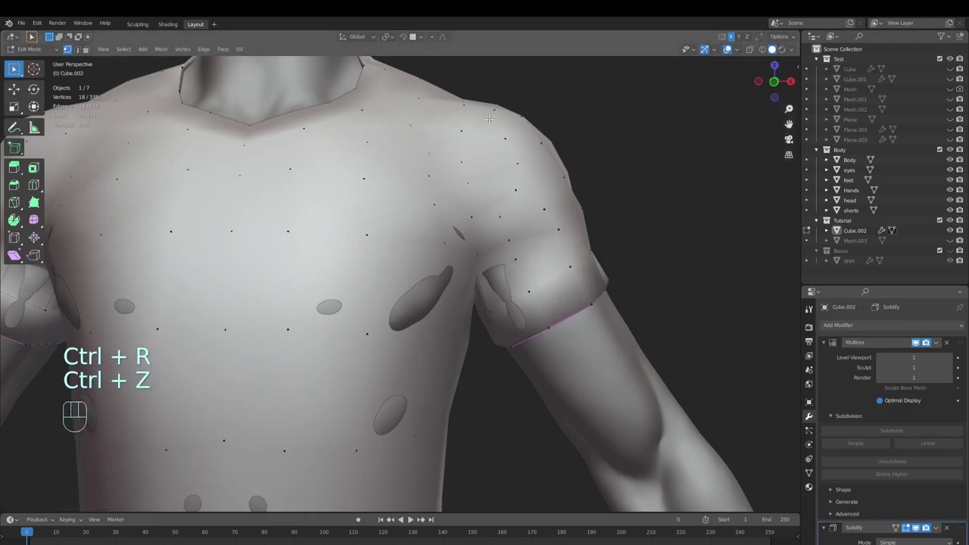
# Step: Add a loop cut near the character's left sleeve opening, factor about 0.78, and another near the waist hem, factor about 0.90
pyautogui.hotkey('ctrl', 'r')
pyautogui.click(583, 300)
pyautogui.click(593, 298)
pyautogui.keyDown('shift'); pyautogui.moveTo(594, 297); pyautogui.dragTo(600, 233, button='middle'); pyautogui.keyUp('shift')
pyautogui.click(545, 352)
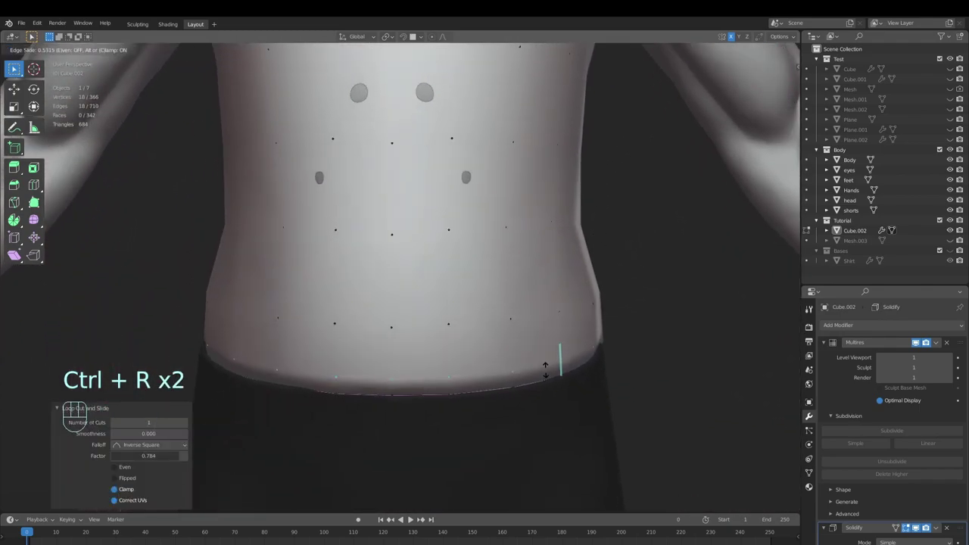
pyautogui.click(544, 381)
# Step: Add a loop cut near the opening of the character's right sleeve, slid about 0.8 toward the edge, and leave Edit Mode with nothing selected
pyautogui.scroll(-6, 436, 296)
pyautogui.keyDown('shift'); pyautogui.moveTo(327, 206); pyautogui.dragTo(422, 311, button='middle'); pyautogui.keyUp('shift')
pyautogui.scroll(6, 421, 311)
pyautogui.hotkey('ctrl', 'r')
pyautogui.click(397, 286)
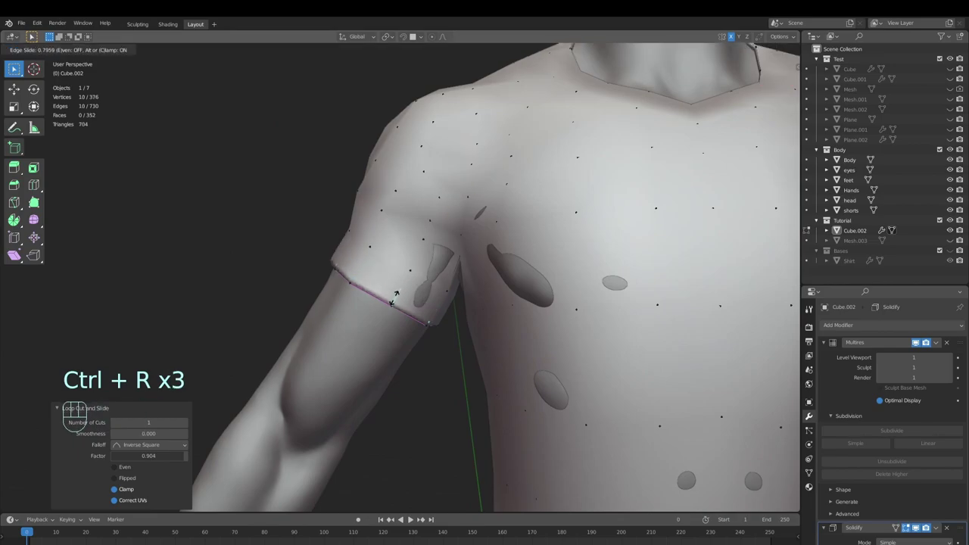
pyautogui.click(394, 297)
pyautogui.scroll(-2, 409, 290)
pyautogui.press('Tab')
pyautogui.scroll(-3, 547, 319)
pyautogui.hotkey('alt', 'a')
# Step: Assign the existing Default OBJ.004 material to the shirt
pyautogui.moveTo(547, 319); pyautogui.dragTo(504, 298, button='middle')
pyautogui.keyDown('shift'); pyautogui.moveTo(598, 322); pyautogui.dragTo(560, 312, button='middle'); pyautogui.keyUp('shift')
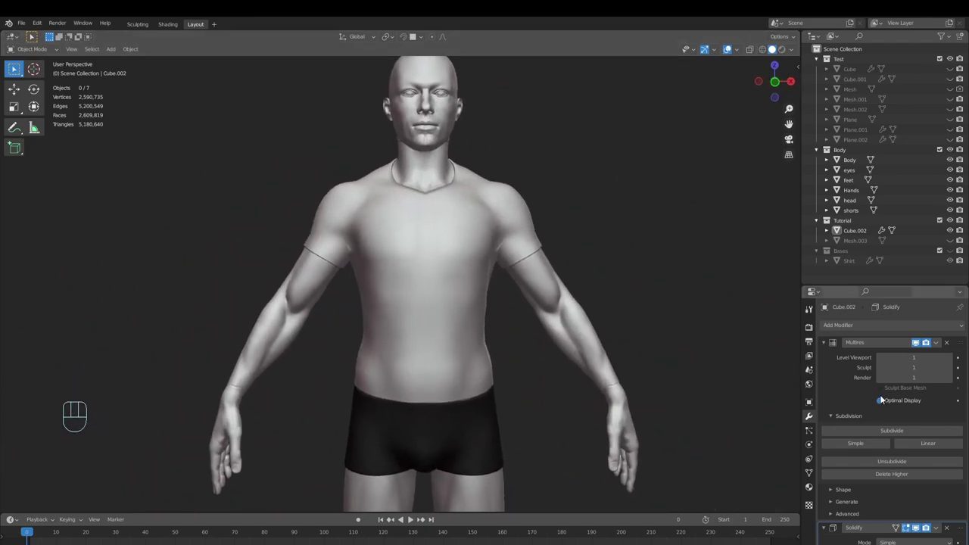
pyautogui.scroll(-5, 879, 397)
pyautogui.scroll(5, 890, 428)
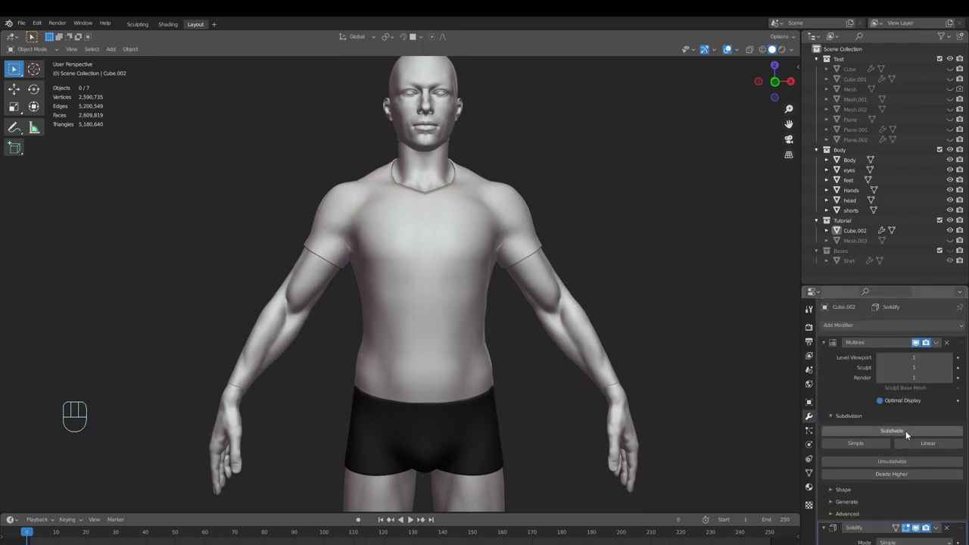
pyautogui.click(809, 487)
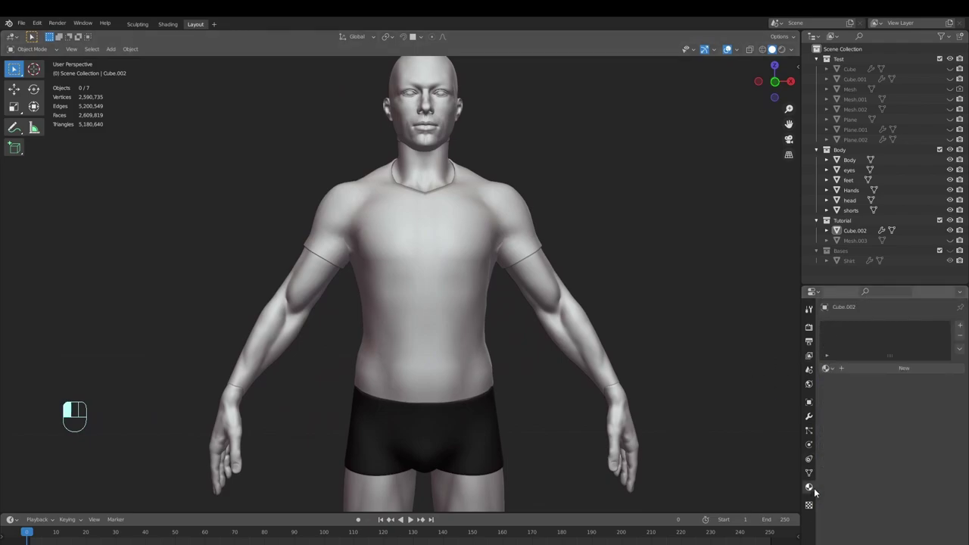
pyautogui.click(826, 368)
pyautogui.click(856, 422)
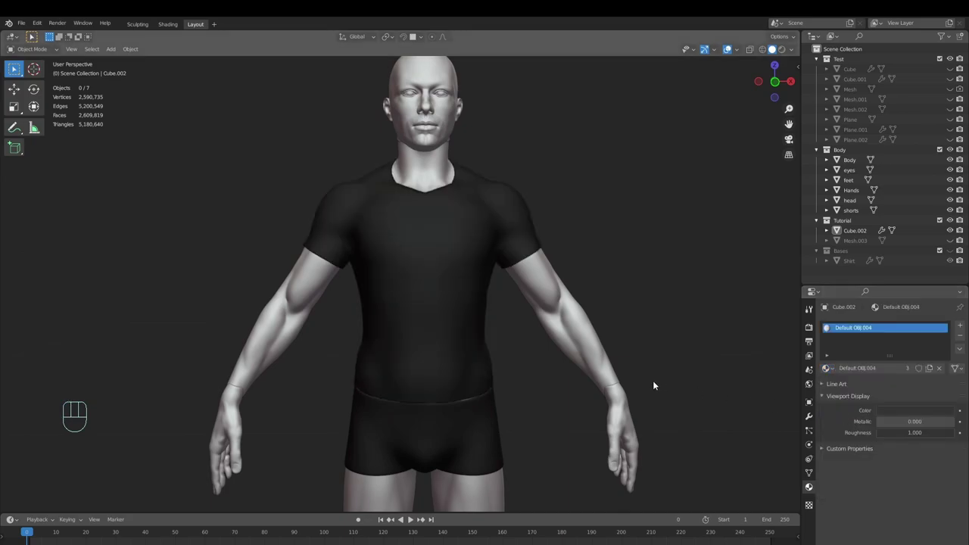
# Step: Deselect everything, frame the clothed character from further away and save the file
pyautogui.hotkey('alt', 'a')
pyautogui.scroll(-4, 581, 317)
pyautogui.keyDown('shift'); pyautogui.moveTo(583, 314); pyautogui.dragTo(581, 296, button='middle'); pyautogui.keyUp('shift')
pyautogui.moveTo(581, 296); pyautogui.dragTo(618, 295, button='middle')
pyautogui.hotkey('ctrl', 's')
pyautogui.scroll(1, 527, 287)
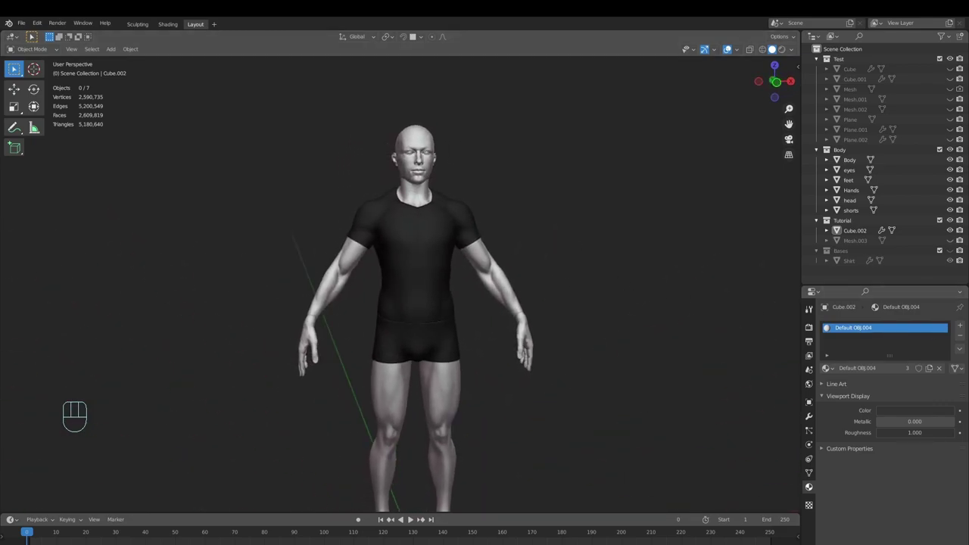